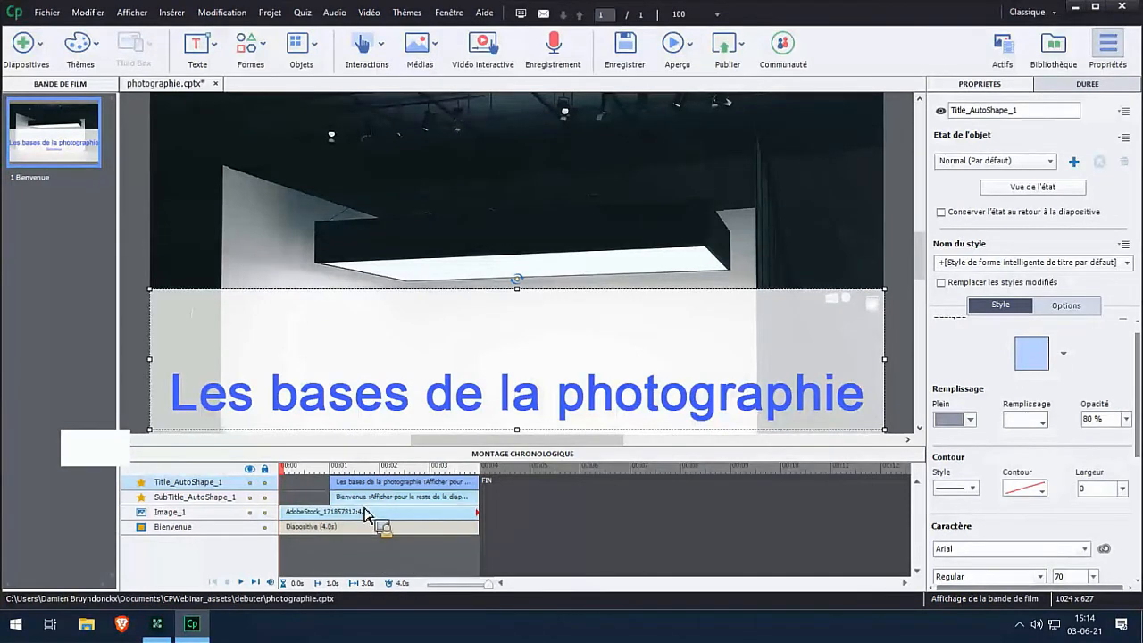
Step: Set the transition of the "Les bases de la photographie" title to Fondu en entrée uniquement
{"action": "left_click", "coordinate": [1046, 89]}
{"action": "scroll", "coordinate": [1136, 282], "scroll_direction": "down", "scroll_amount": 1}
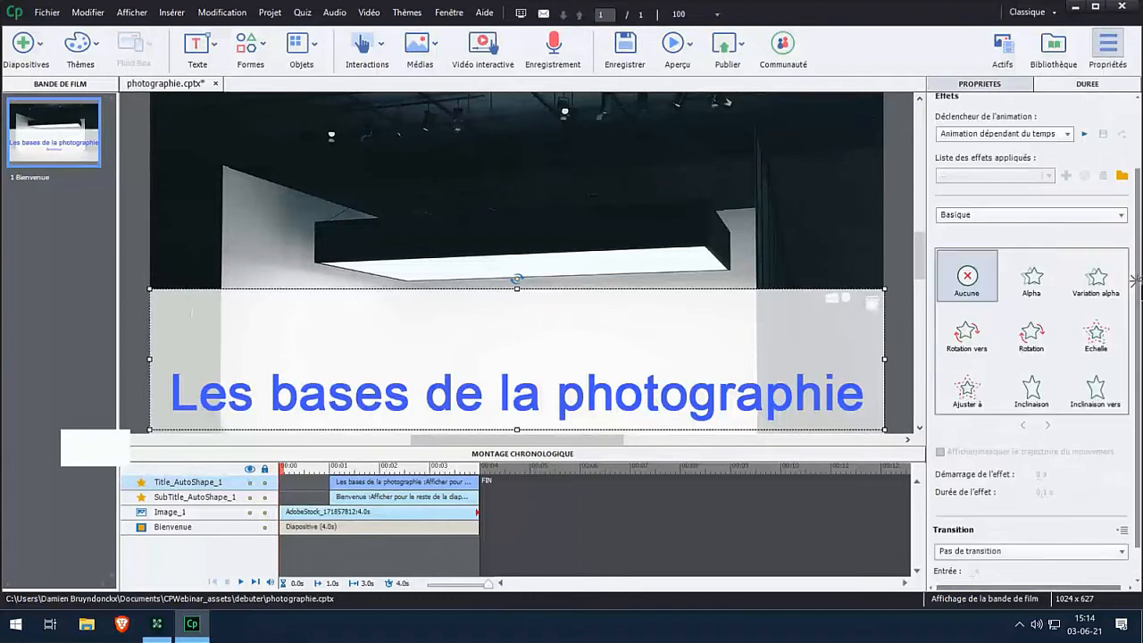
{"action": "scroll", "coordinate": [1136, 282], "scroll_direction": "down", "scroll_amount": 1}
{"action": "left_click", "coordinate": [973, 516]}
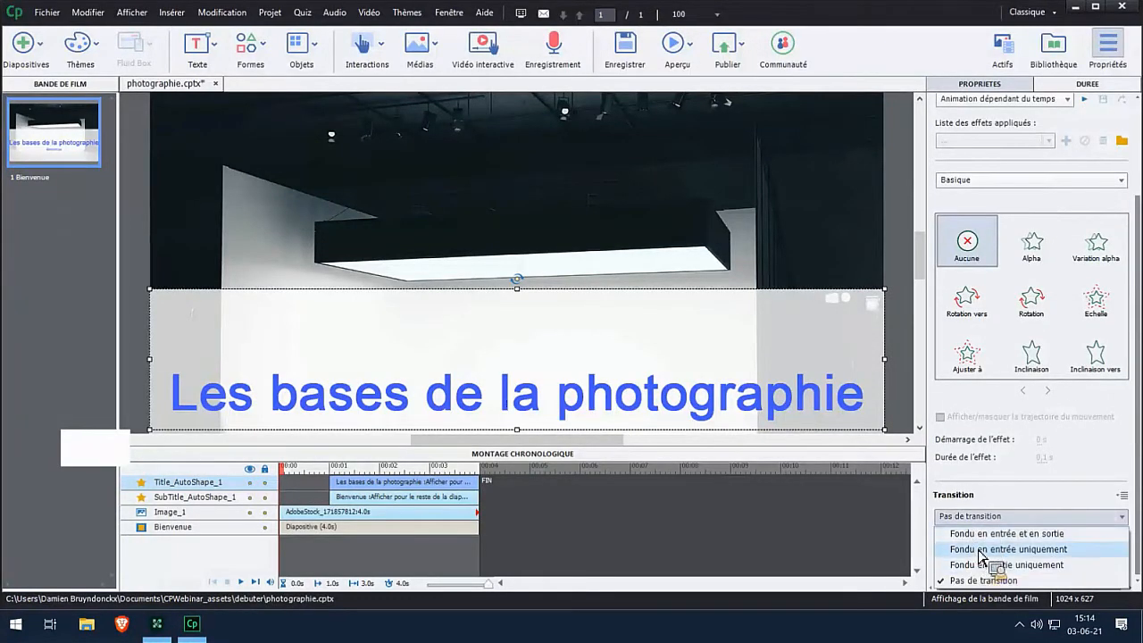
{"action": "left_click", "coordinate": [986, 549]}
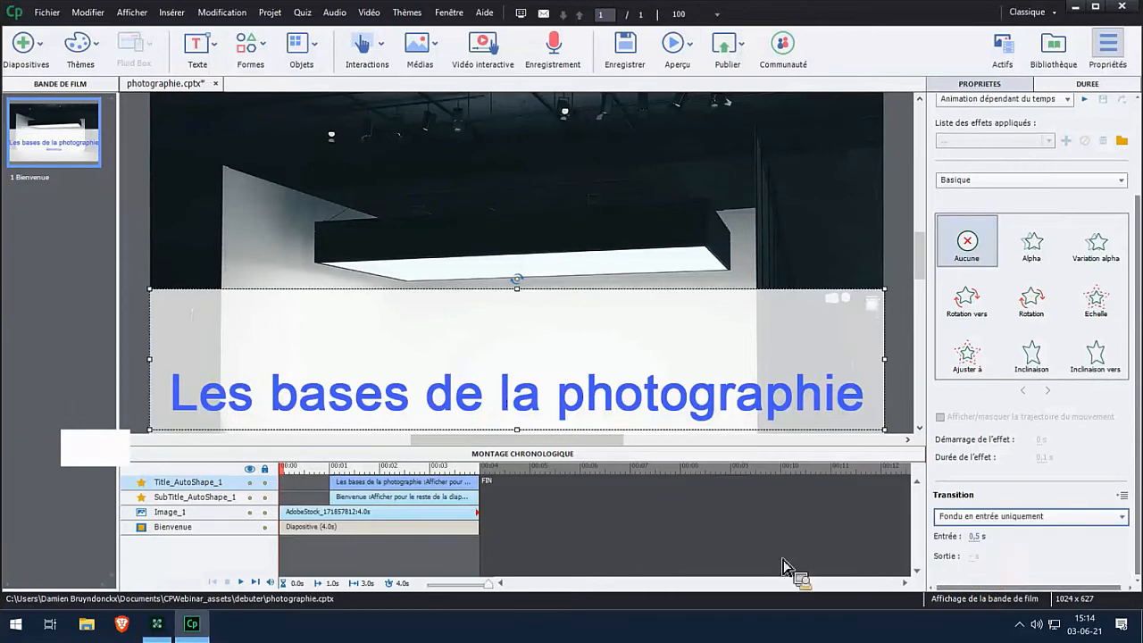
Step: Set the transition of the "Bienvenue" subtitle to Fondu en entrée uniquement and reselect the title
{"action": "left_click", "coordinate": [415, 496]}
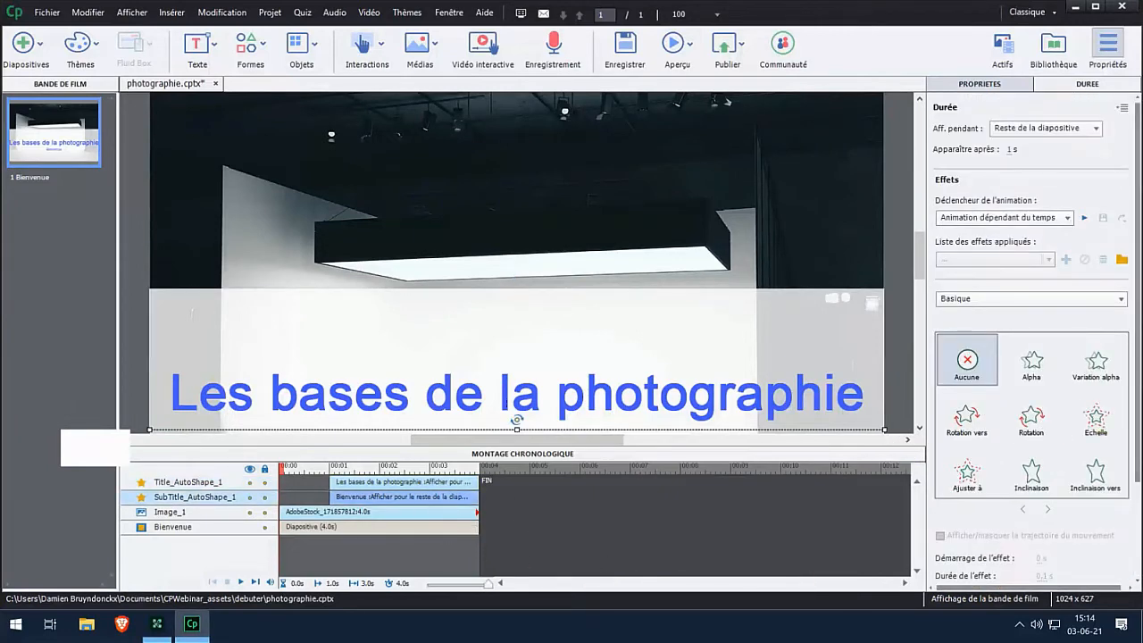
{"action": "scroll", "coordinate": [1031, 418], "scroll_direction": "down", "scroll_amount": 3}
{"action": "left_click", "coordinate": [1079, 516]}
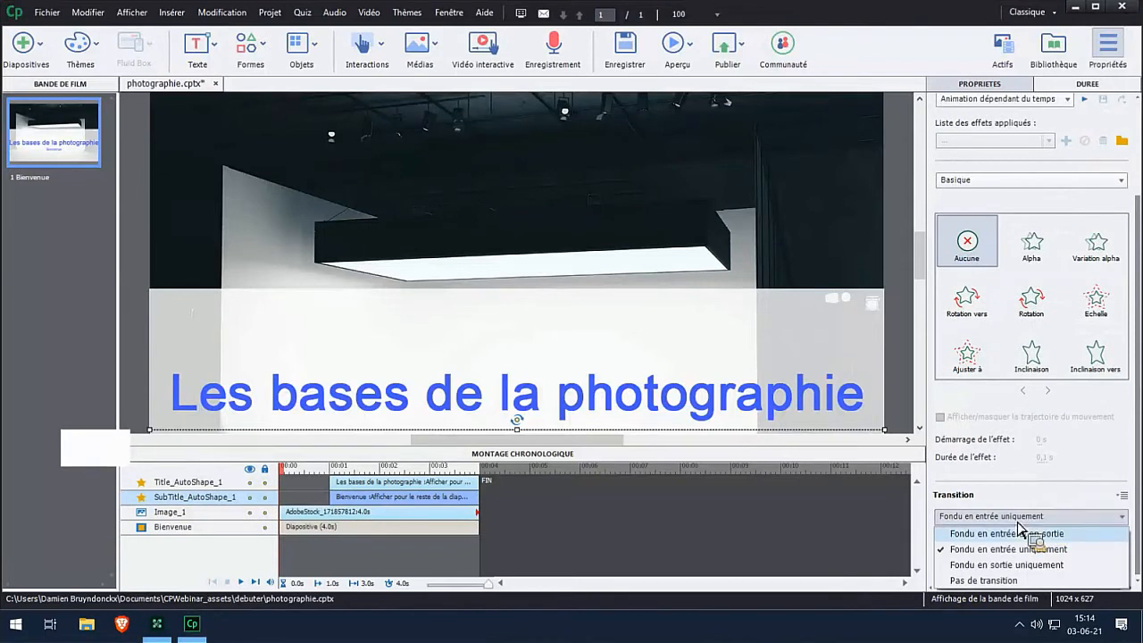
{"action": "left_click", "coordinate": [972, 554]}
{"action": "left_click", "coordinate": [430, 485]}
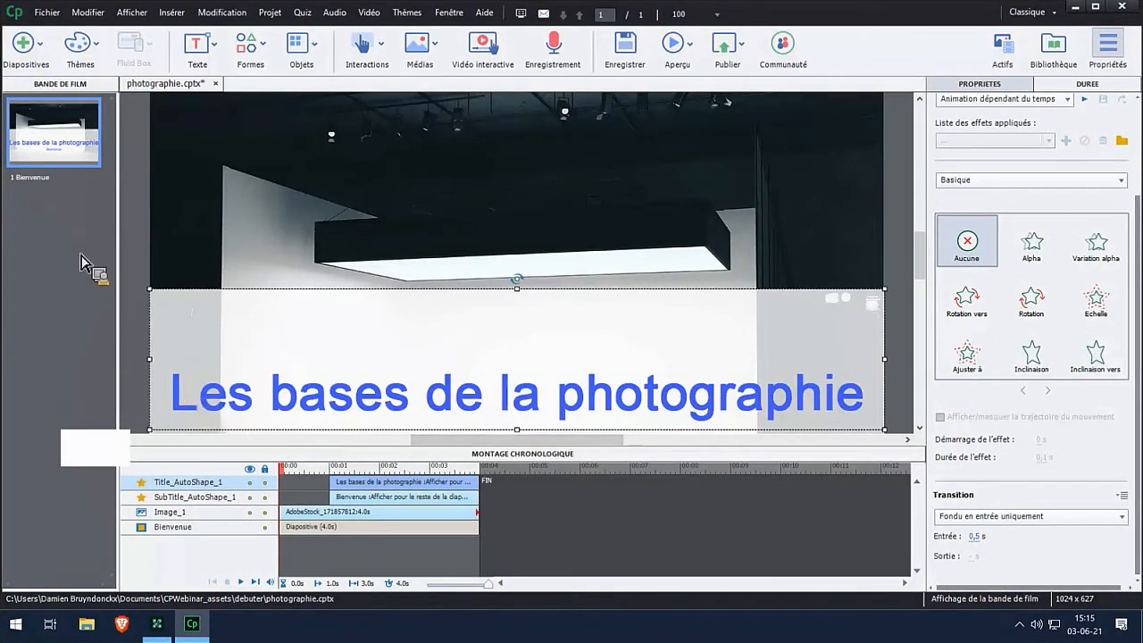
Step: Preview the project as HTML5 in the browser, play the welcome slide through, and close the preview
{"action": "left_click", "coordinate": [693, 50]}
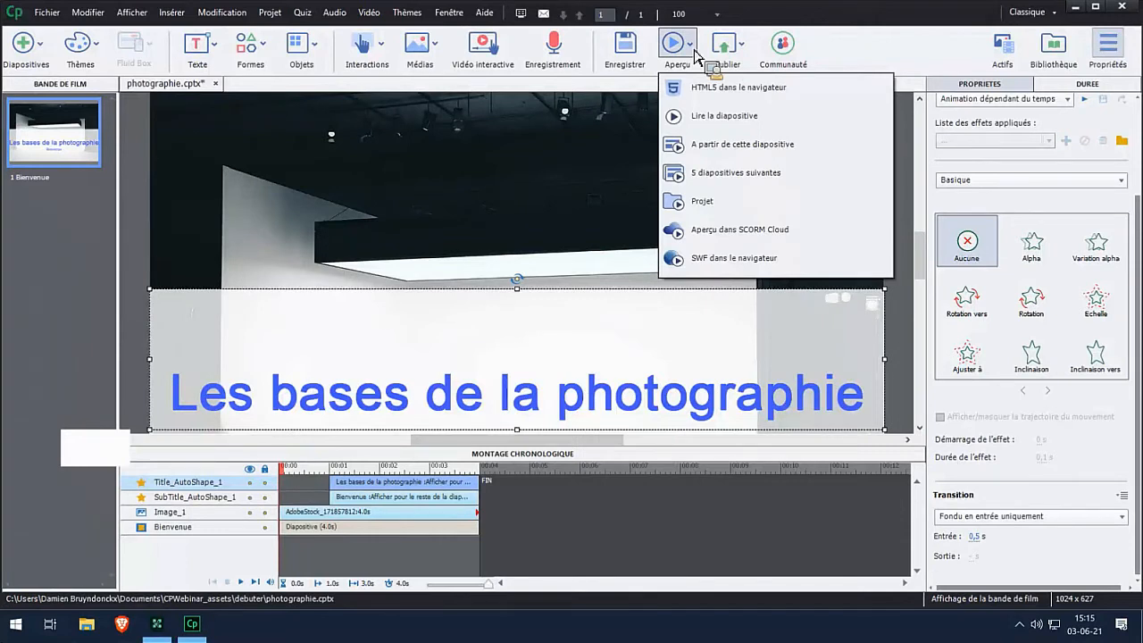
{"action": "left_click", "coordinate": [711, 96]}
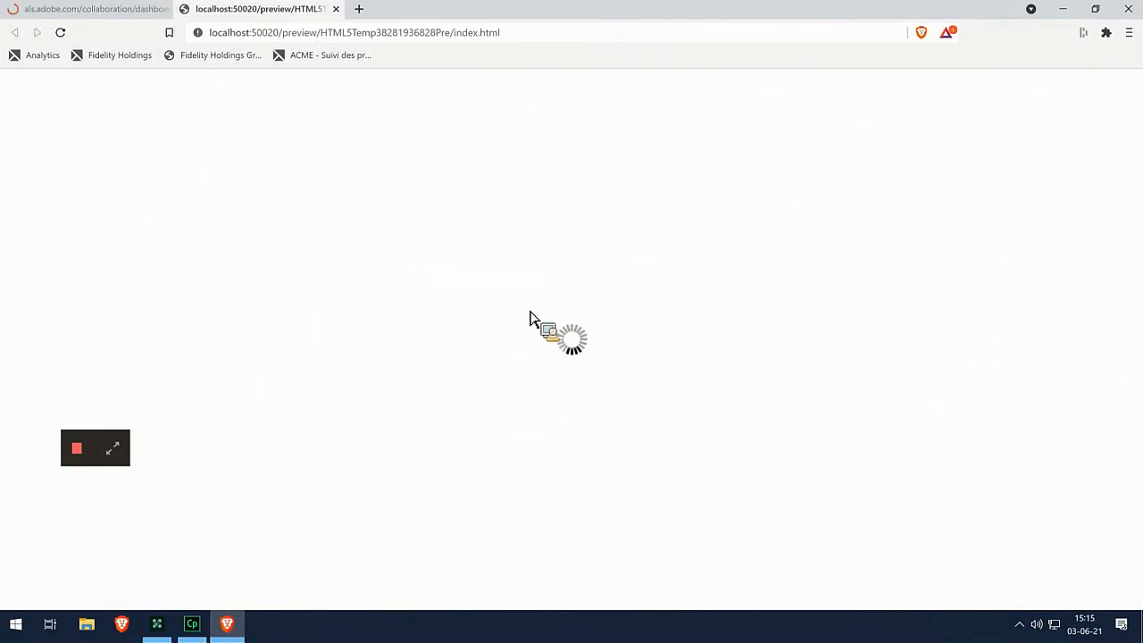
{"action": "left_click", "coordinate": [163, 9]}
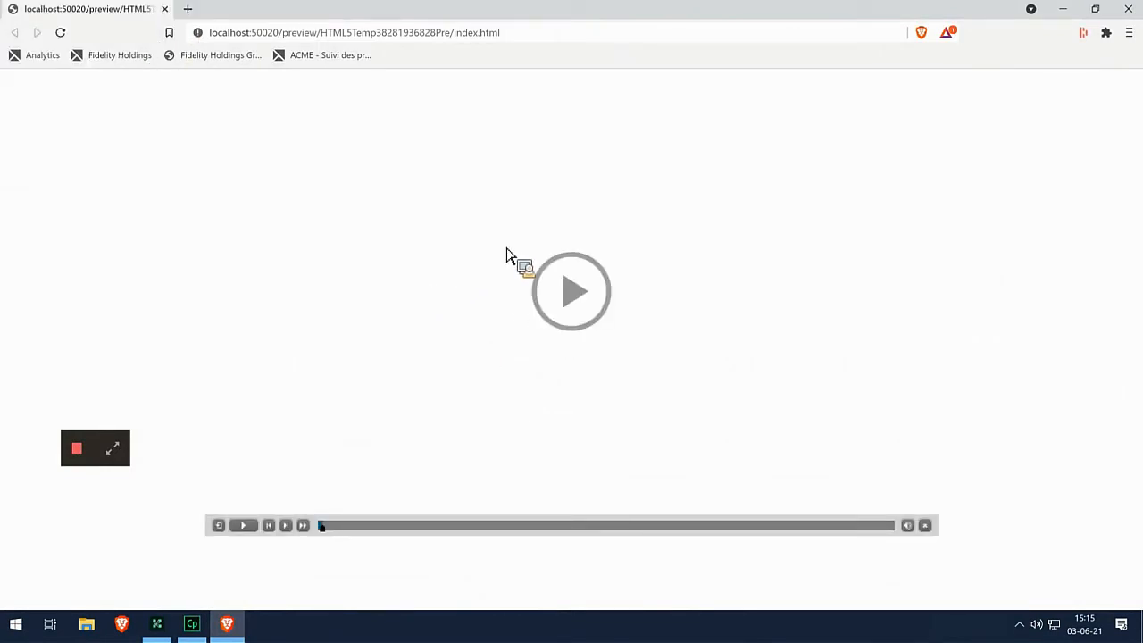
{"action": "left_click", "coordinate": [579, 305]}
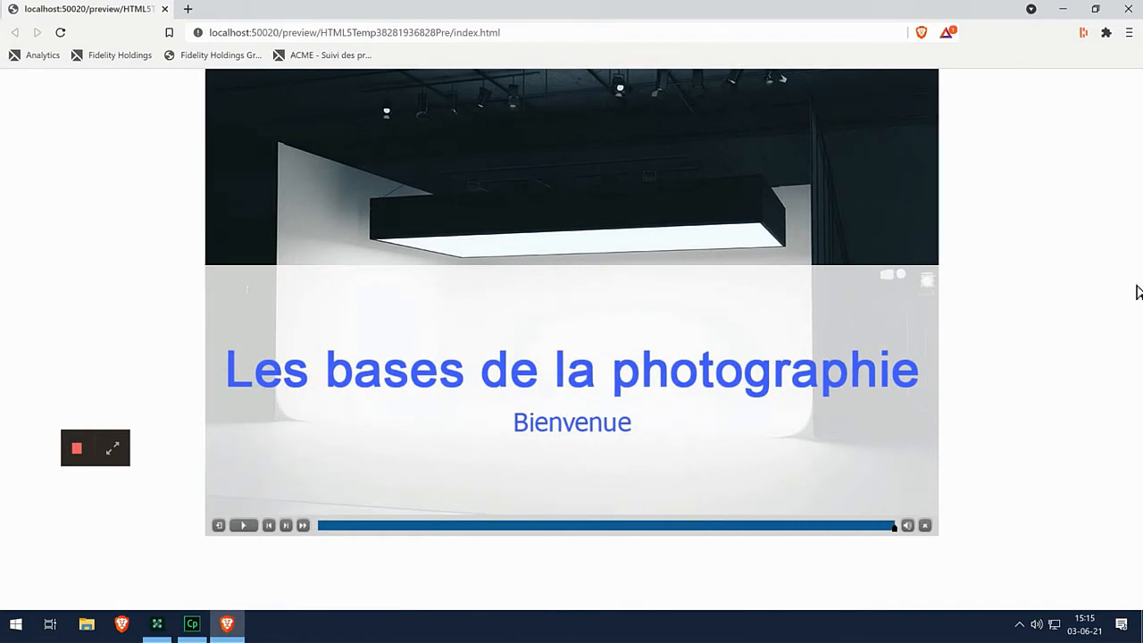
{"action": "left_click", "coordinate": [1130, 11]}
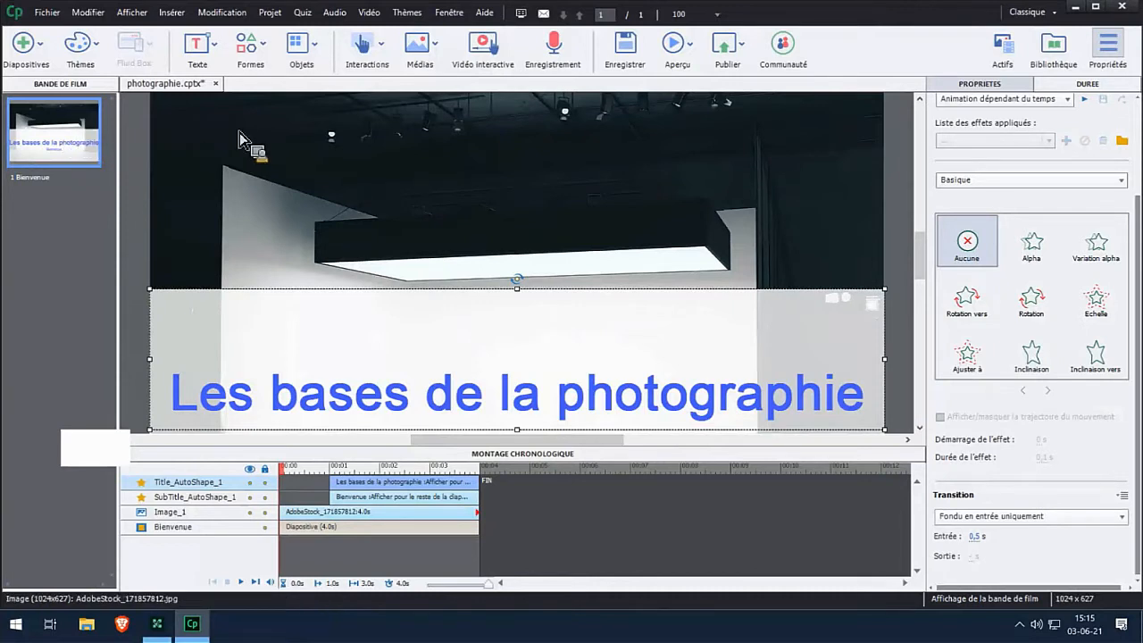
Step: Insert the Course Menu slide of the Alliance project from the ready-made slide assets, filtered by Objectifs
{"action": "left_click", "coordinate": [1002, 49]}
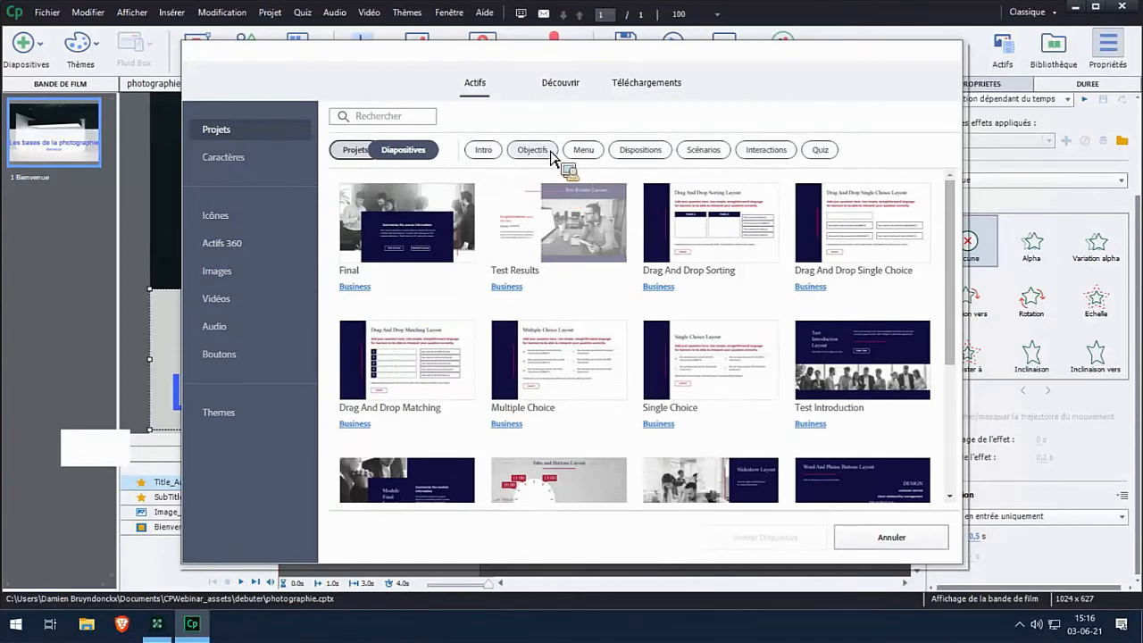
{"action": "left_click", "coordinate": [541, 154]}
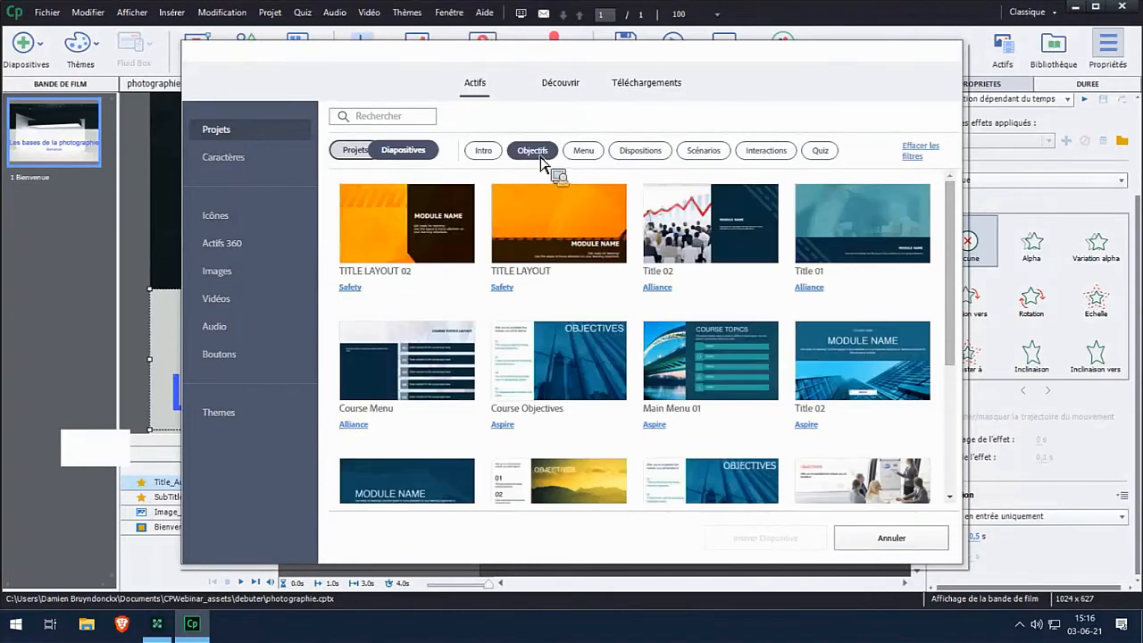
{"action": "scroll", "coordinate": [950, 189], "scroll_direction": "down", "scroll_amount": 2}
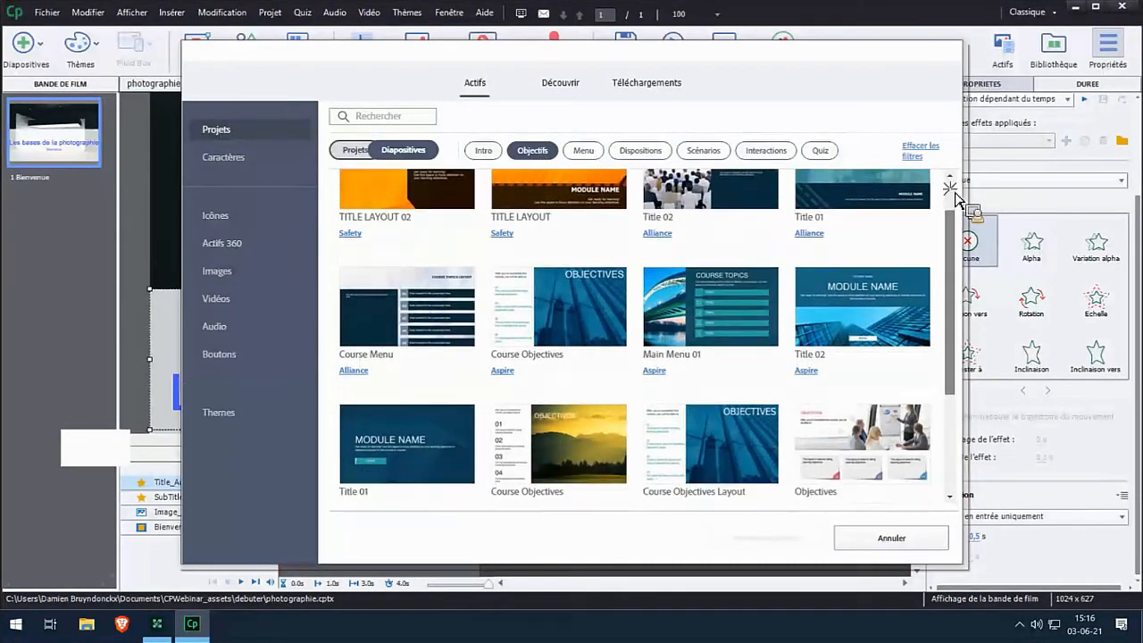
{"action": "scroll", "coordinate": [949, 189], "scroll_direction": "down", "scroll_amount": 5}
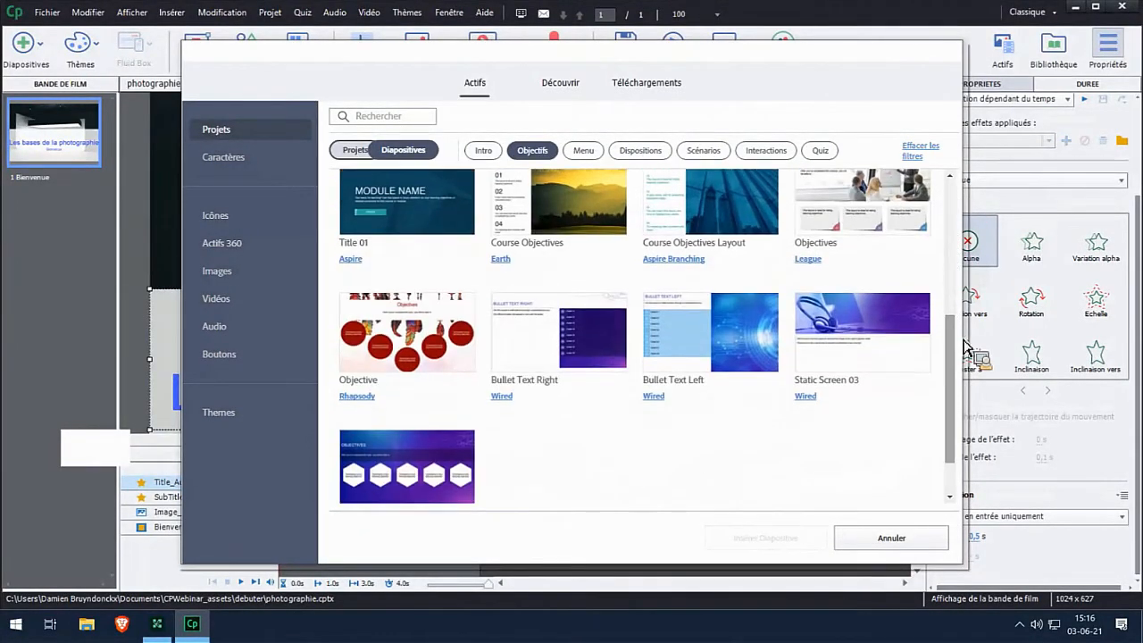
{"action": "scroll", "coordinate": [949, 344], "scroll_direction": "down", "scroll_amount": 2}
{"action": "left_click_drag", "start_coordinate": [956, 415], "coordinate": [955, 288]}
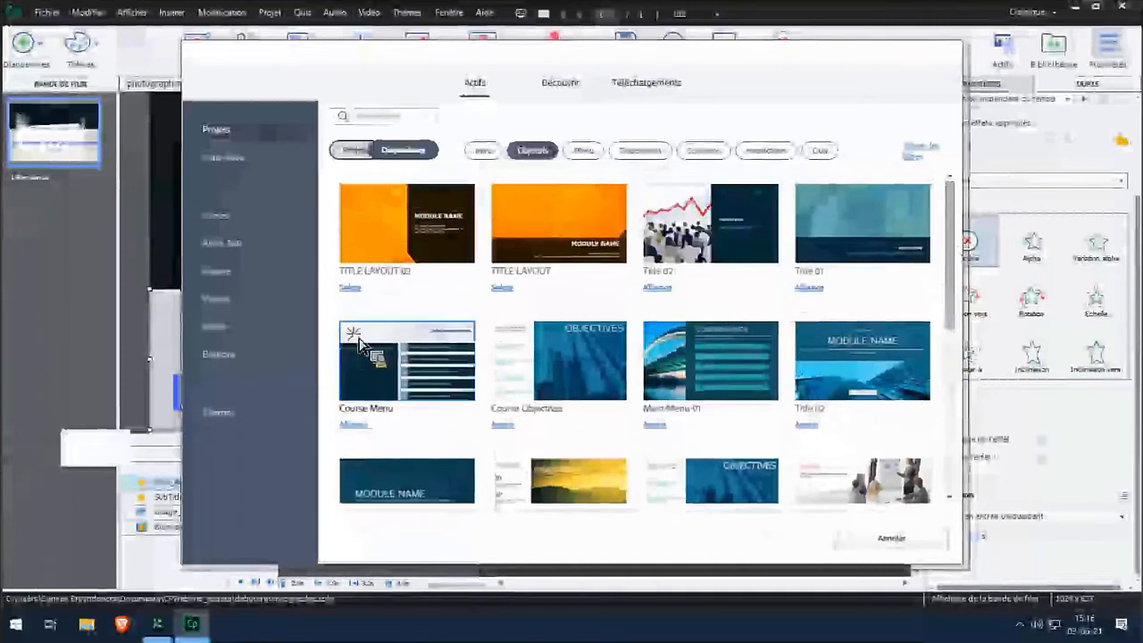
{"action": "left_click", "coordinate": [384, 346]}
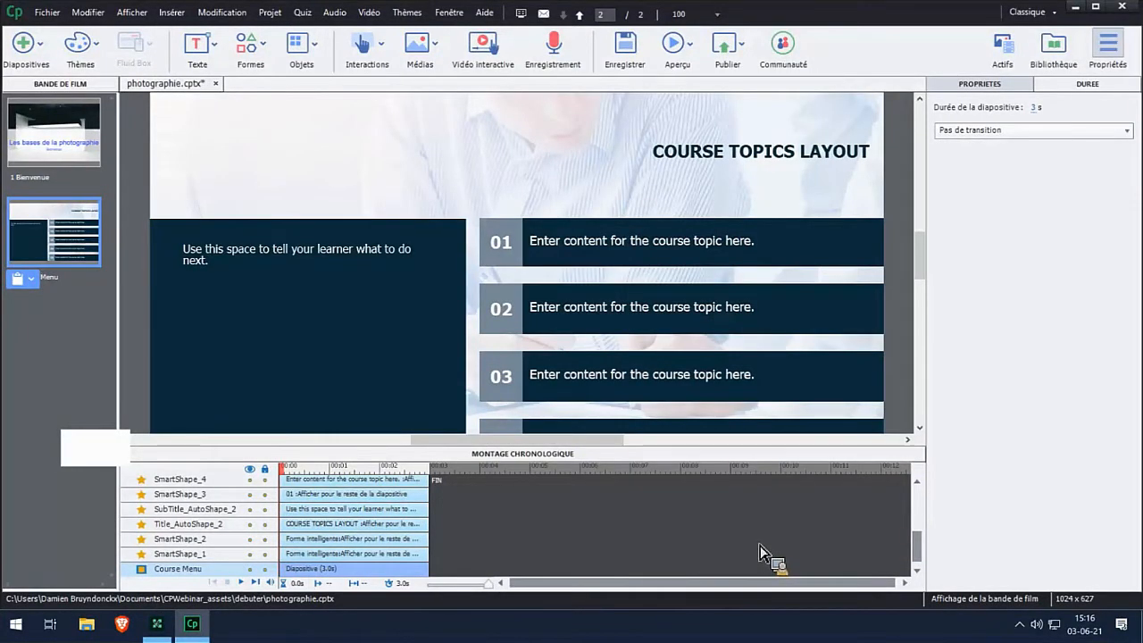
Step: Collapse and reopen the timeline, and make it taller to show more of the slide's objects
{"action": "left_click", "coordinate": [515, 455]}
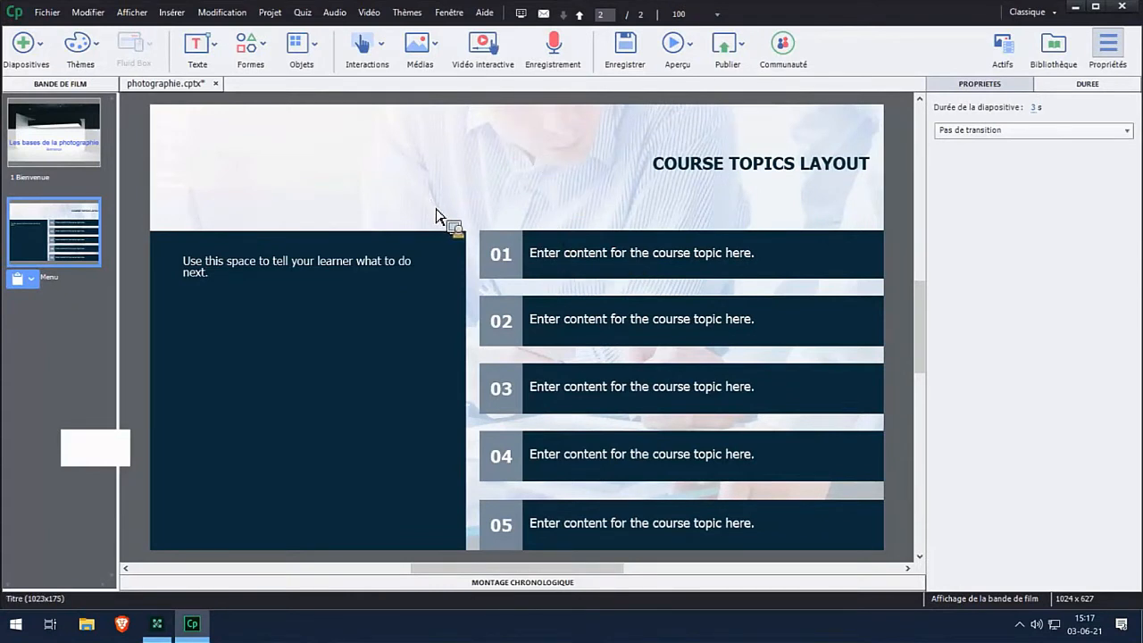
{"action": "left_click", "coordinate": [446, 582]}
{"action": "left_click_drag", "start_coordinate": [536, 449], "coordinate": [534, 390]}
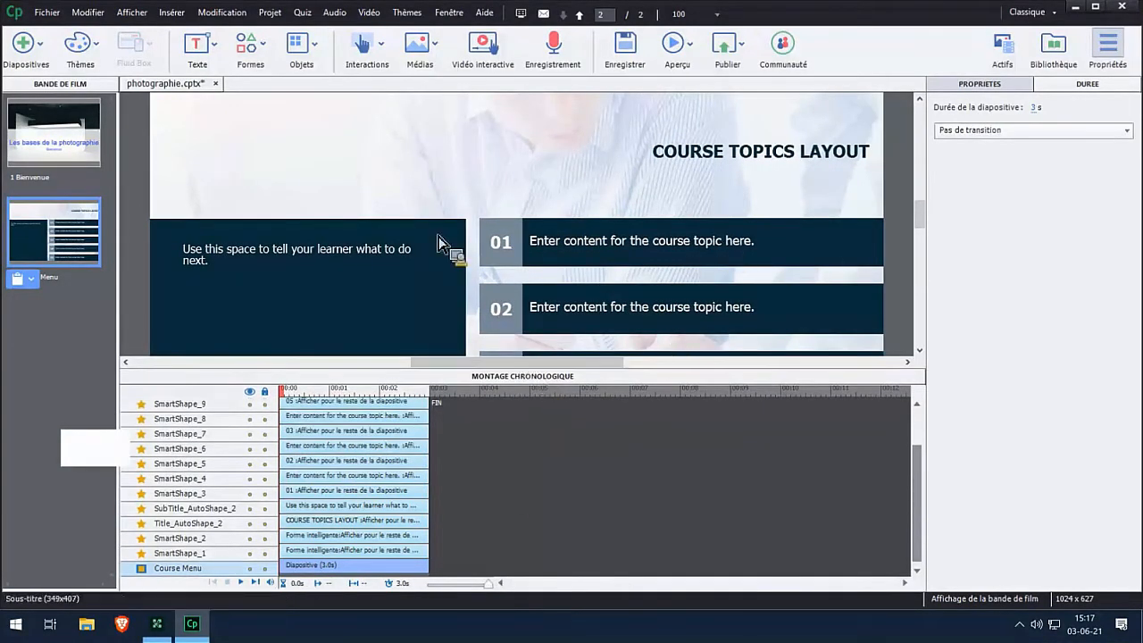
Step: Identify the course menu slide's background shape by selecting objects and toggling the visibility of the lowest timeline layers
{"action": "left_click", "coordinate": [375, 141]}
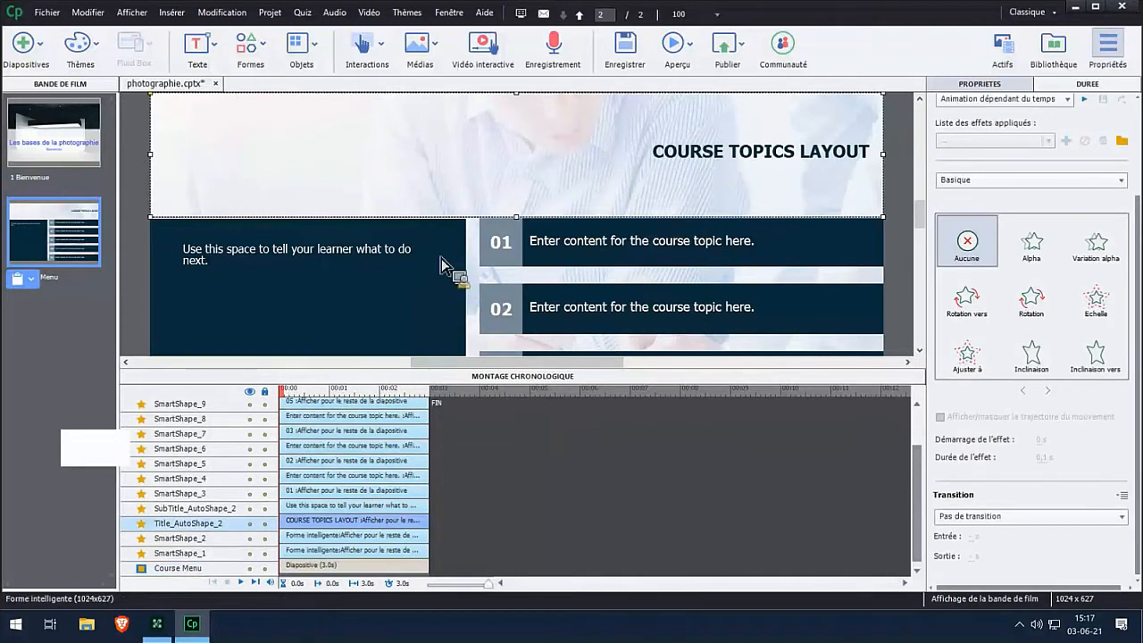
{"action": "left_click", "coordinate": [318, 554]}
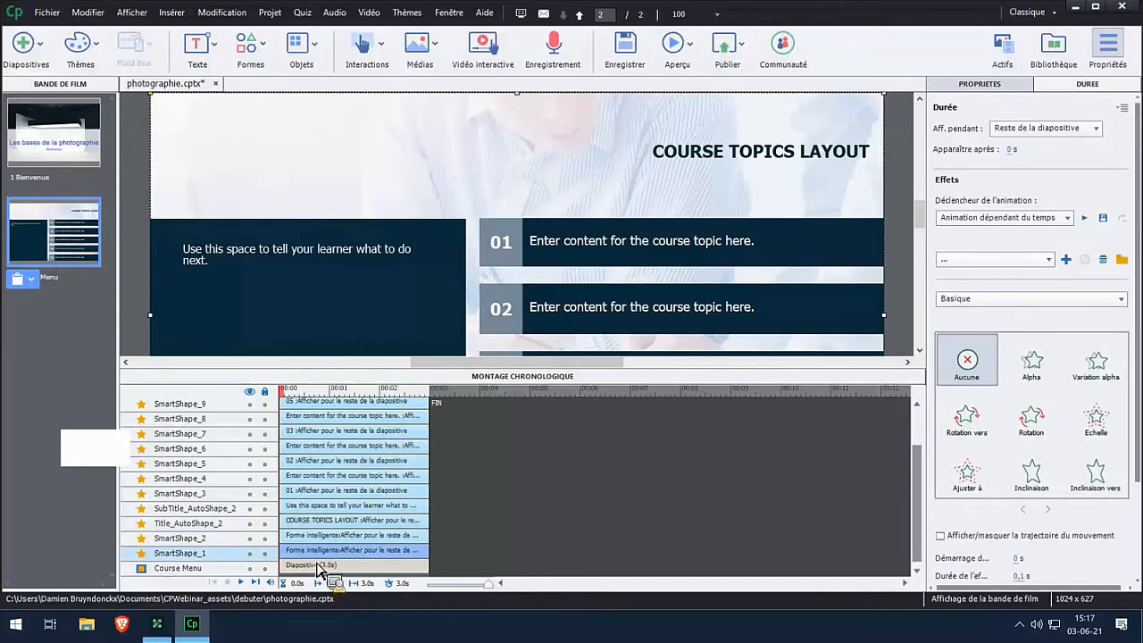
{"action": "left_click", "coordinate": [251, 568]}
{"action": "left_click", "coordinate": [251, 554]}
{"action": "left_click", "coordinate": [251, 554]}
{"action": "left_click", "coordinate": [251, 554]}
{"action": "left_click", "coordinate": [251, 554]}
{"action": "left_click", "coordinate": [251, 554]}
{"action": "left_click", "coordinate": [251, 555]}
{"action": "left_click", "coordinate": [252, 557]}
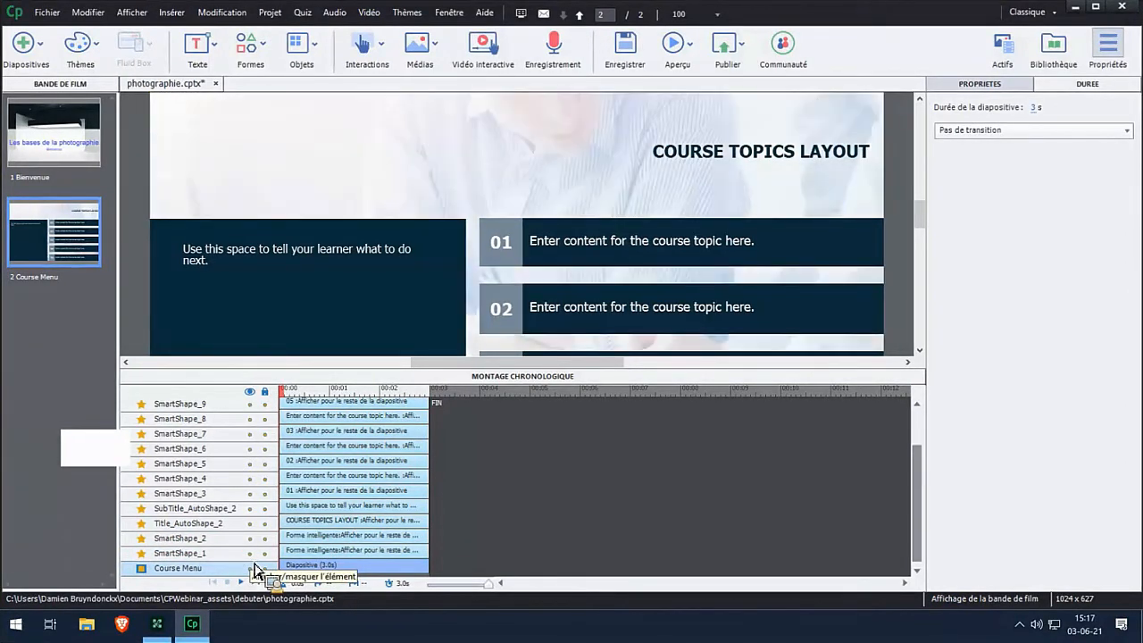
{"action": "left_click", "coordinate": [253, 557]}
{"action": "left_click", "coordinate": [253, 557]}
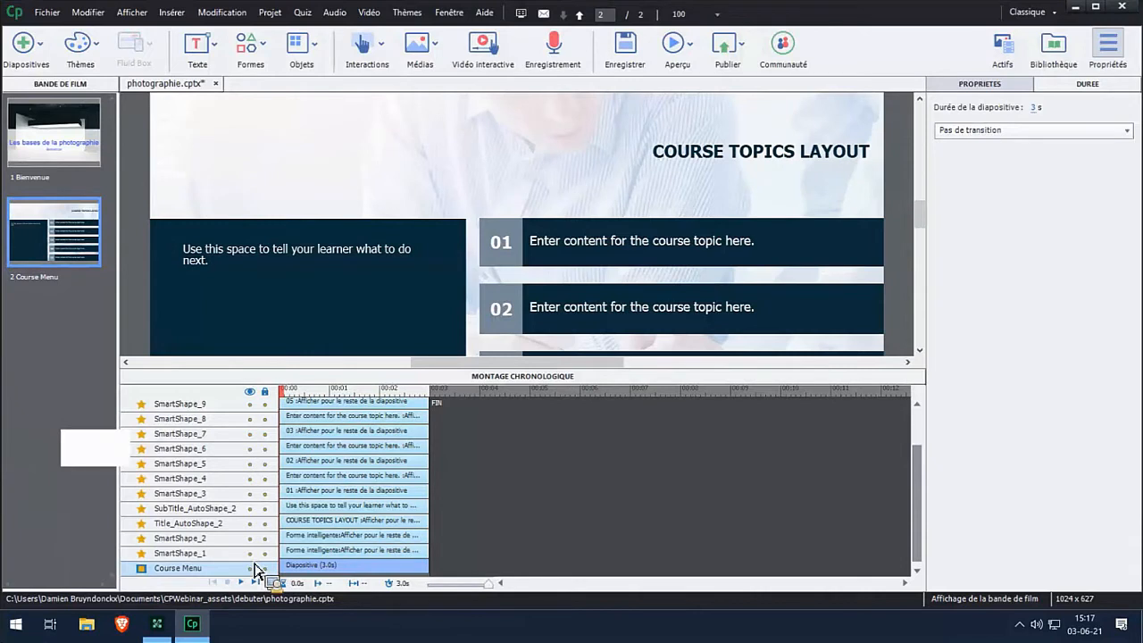
Step: Replace the fill image of background shape SmartShape_1 with the library image AdobeStock_171857812, and collapse the timeline
{"action": "left_click", "coordinate": [284, 551]}
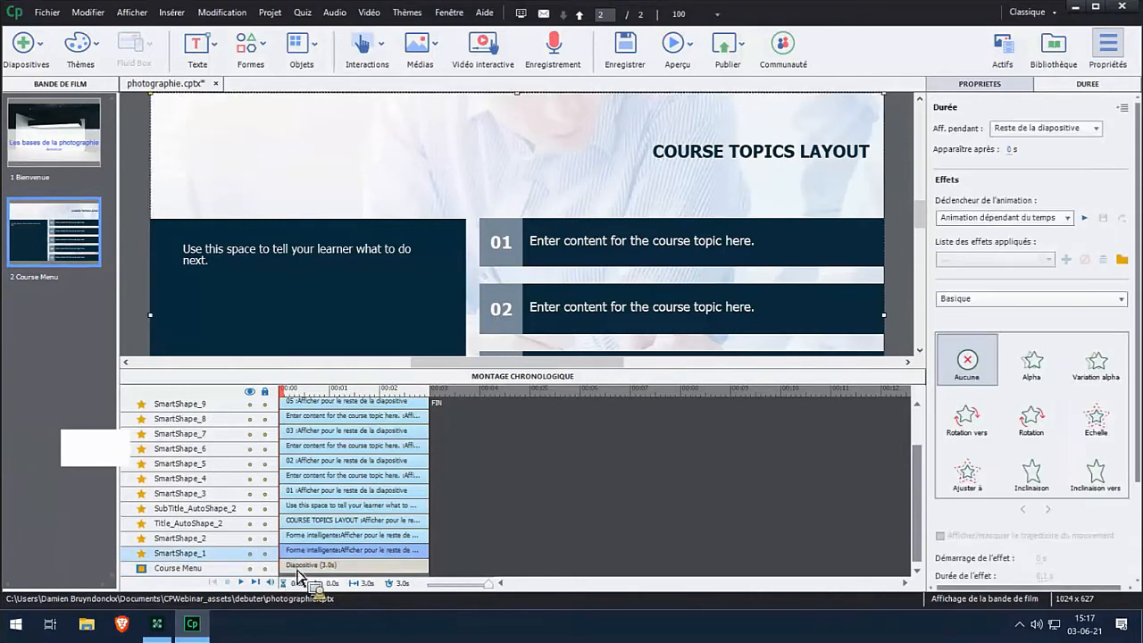
{"action": "left_click", "coordinate": [1008, 84]}
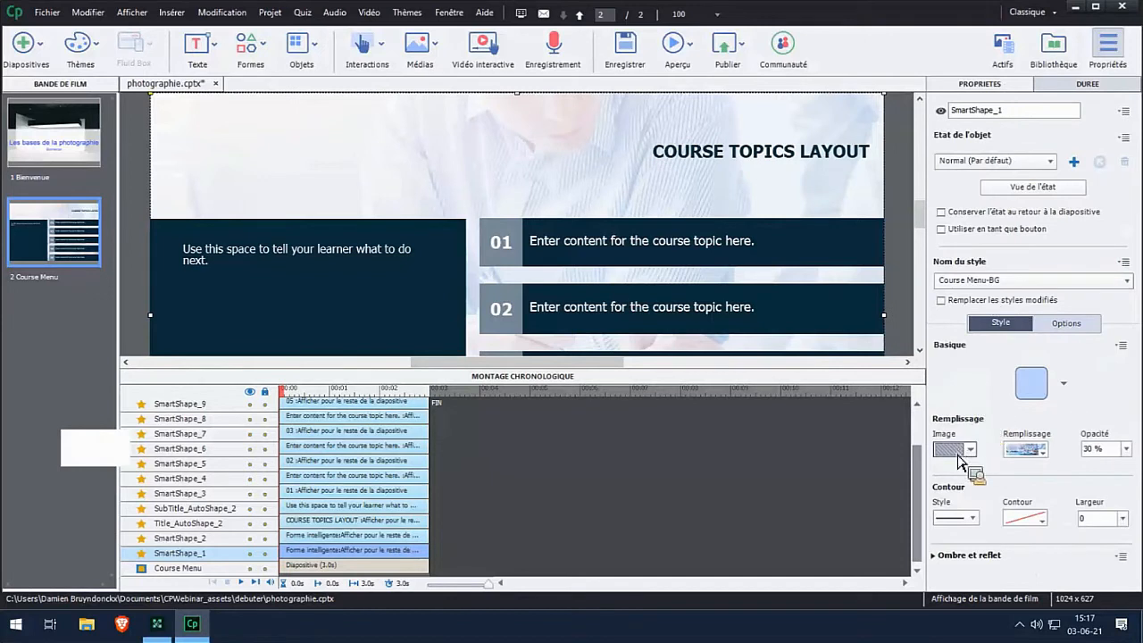
{"action": "left_click", "coordinate": [1032, 454]}
{"action": "left_click", "coordinate": [958, 509]}
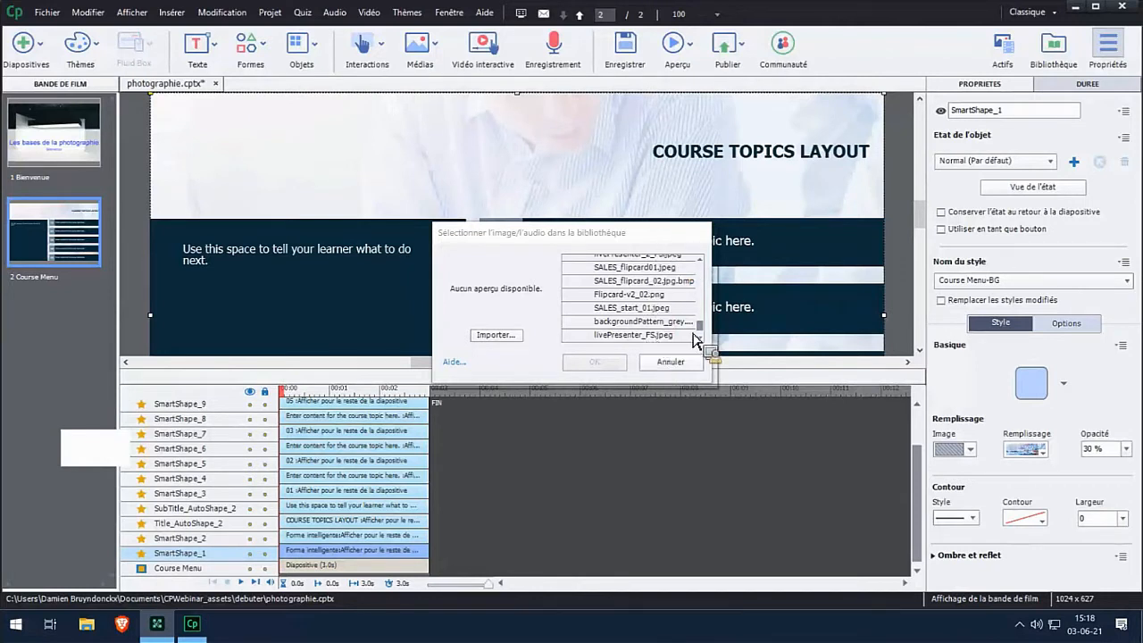
{"action": "left_click_drag", "start_coordinate": [701, 327], "coordinate": [711, 280]}
{"action": "left_click", "coordinate": [671, 274]}
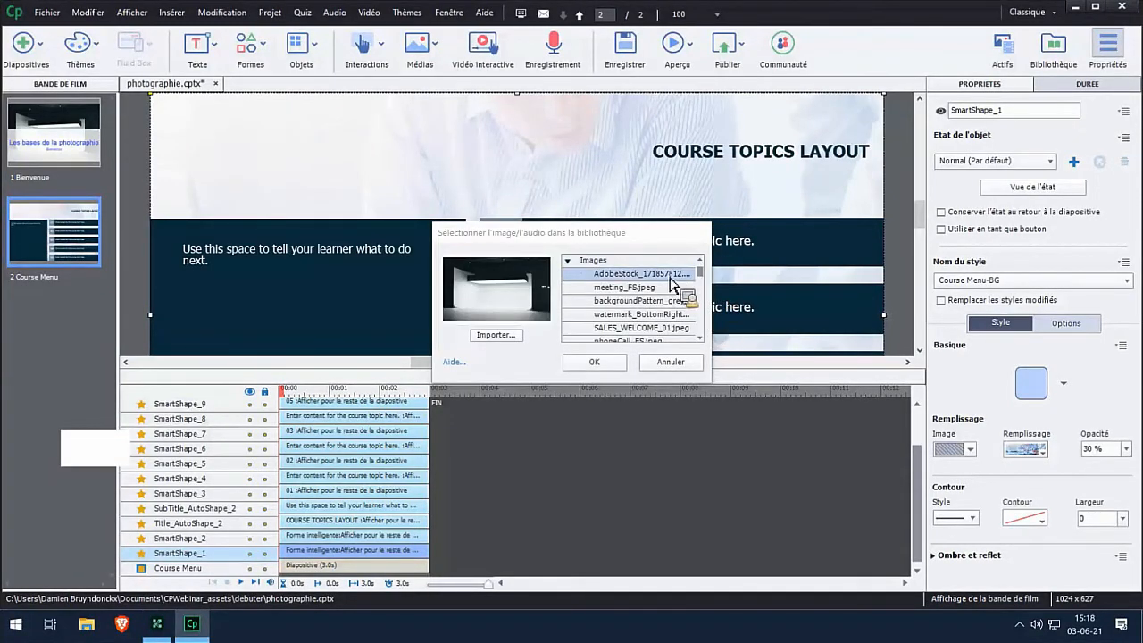
{"action": "left_click", "coordinate": [594, 362]}
{"action": "left_click", "coordinate": [827, 376]}
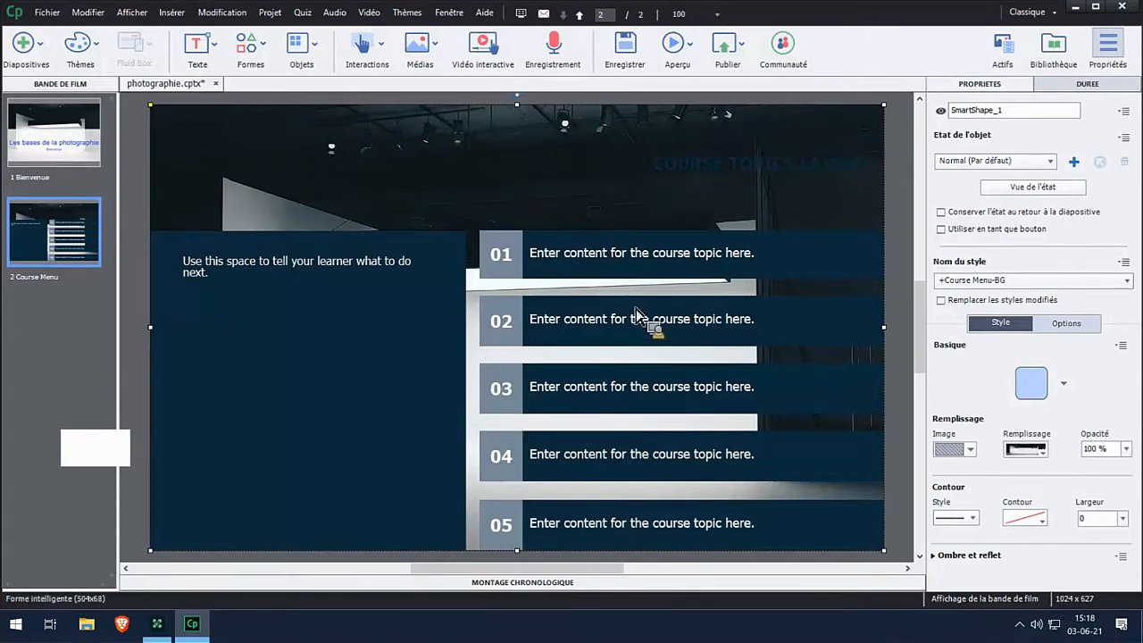
Step: Inspect the first three topic bars on the course menu slide and compare their look with the Bienvenue slide
{"action": "left_click", "coordinate": [634, 268]}
{"action": "left_click", "coordinate": [633, 311]}
{"action": "left_click", "coordinate": [633, 376]}
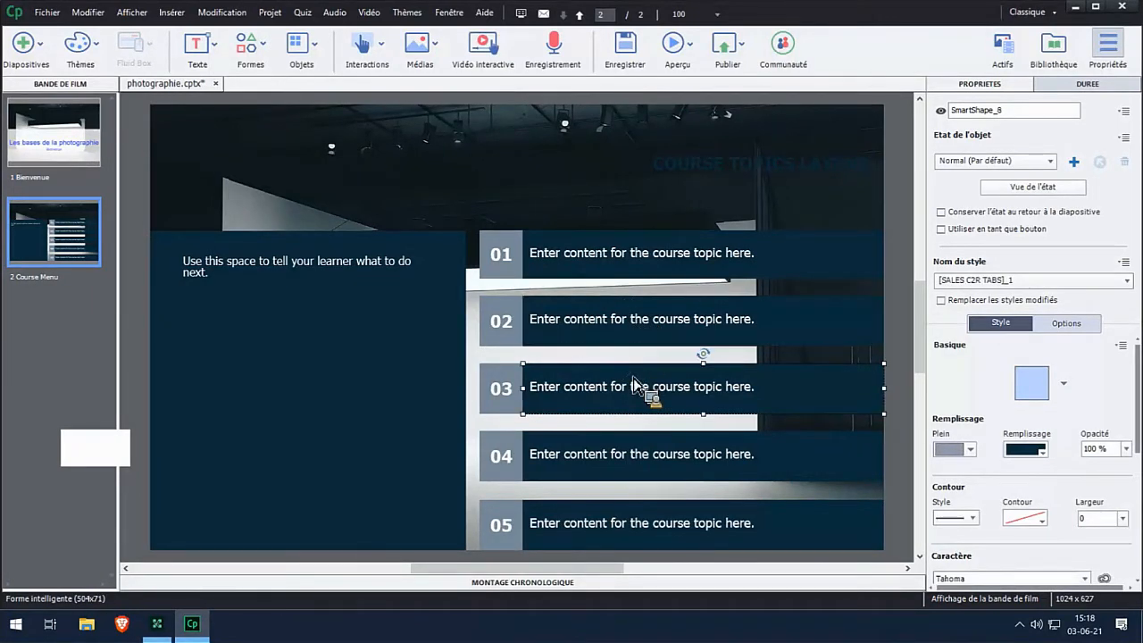
{"action": "left_click", "coordinate": [72, 166]}
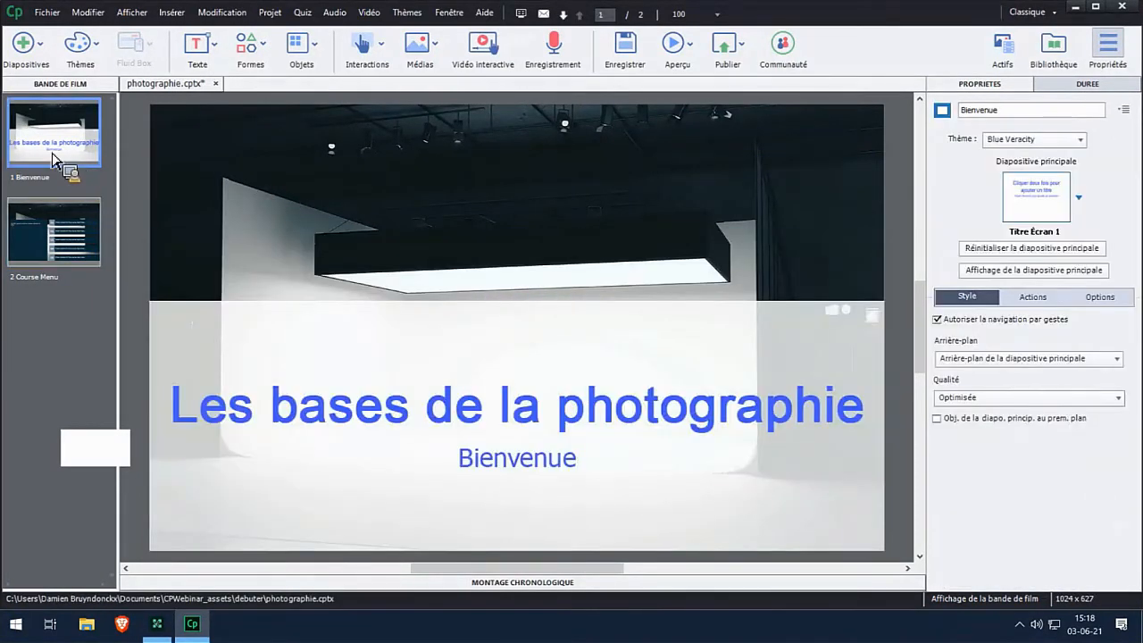
{"action": "left_click", "coordinate": [72, 228]}
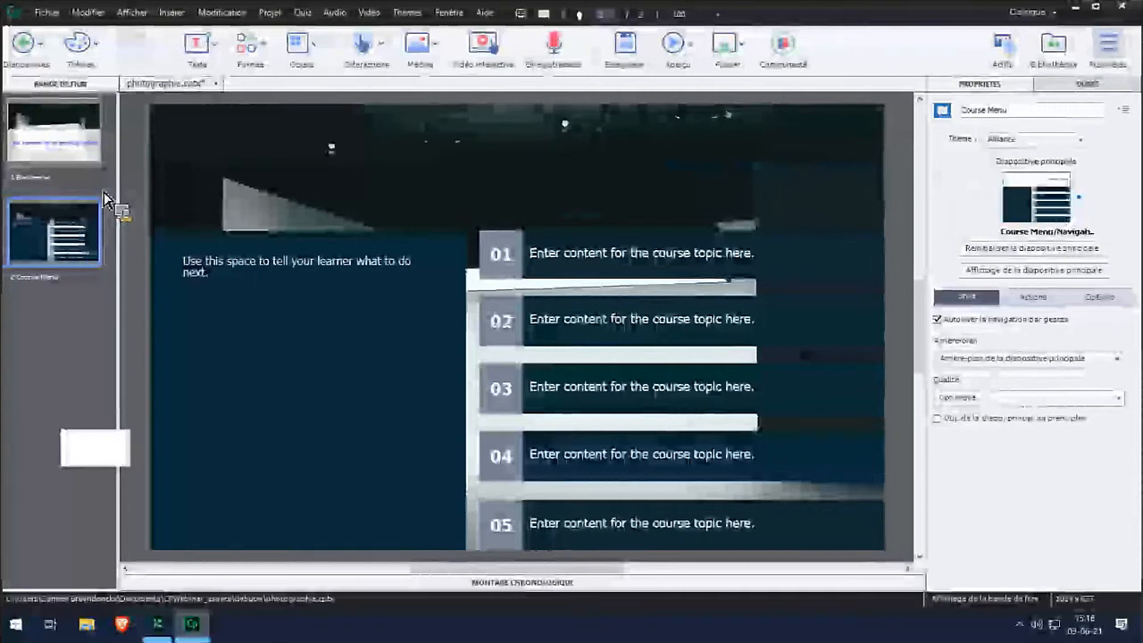
Step: Copy the appearance of the first topic bar and apply it to the title and subtitle of the Bienvenue slide
{"action": "left_click", "coordinate": [630, 280]}
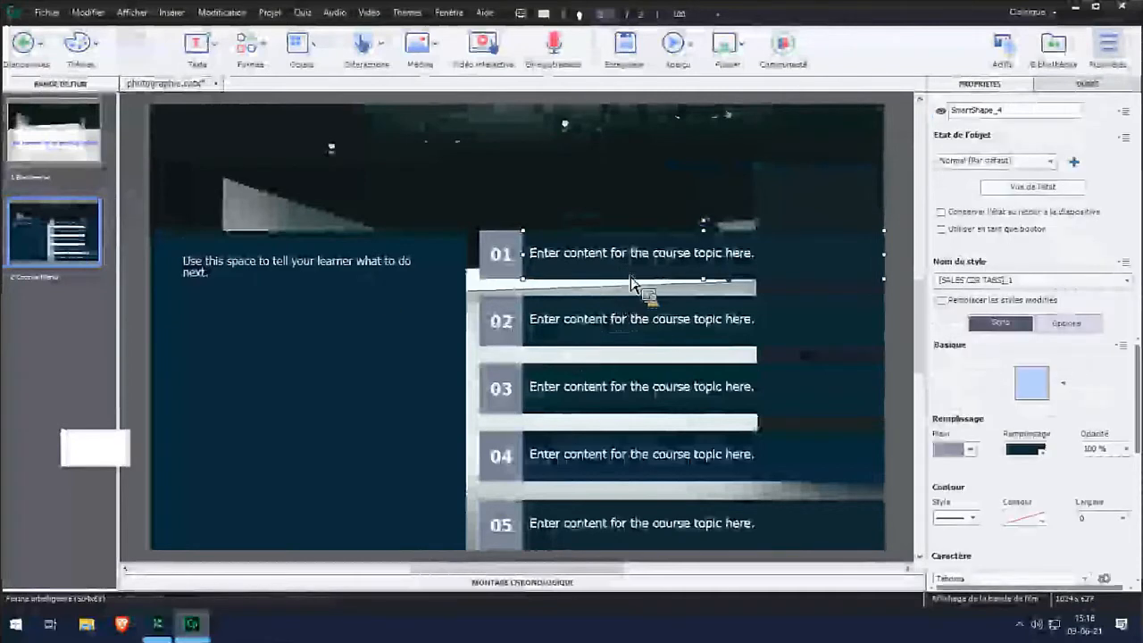
{"action": "right_click", "coordinate": [631, 280]}
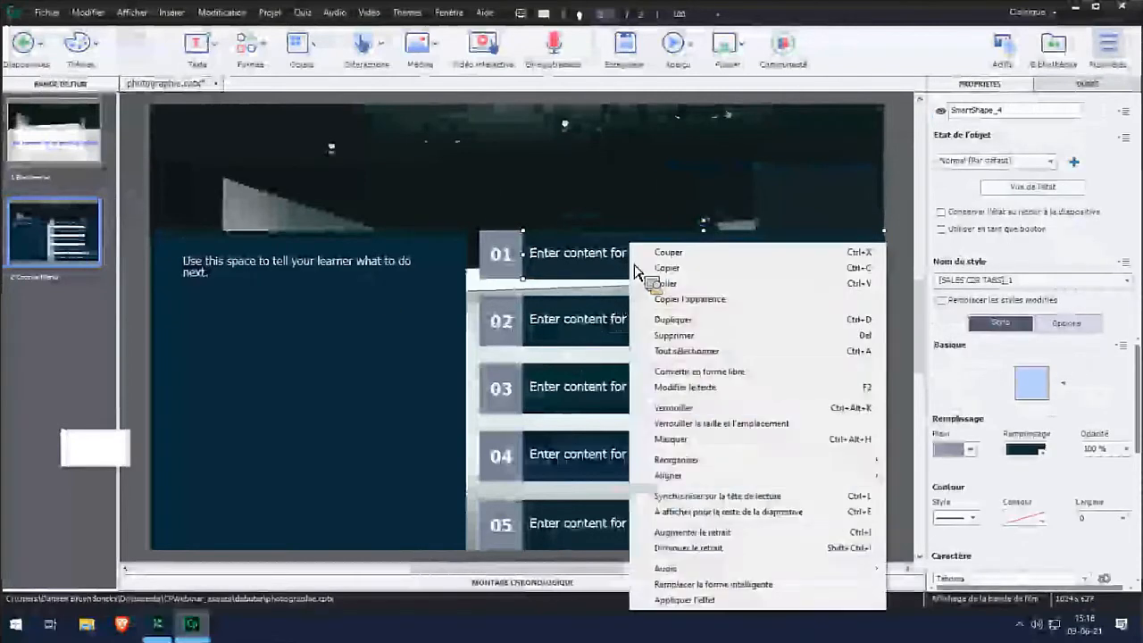
{"action": "left_click", "coordinate": [670, 303]}
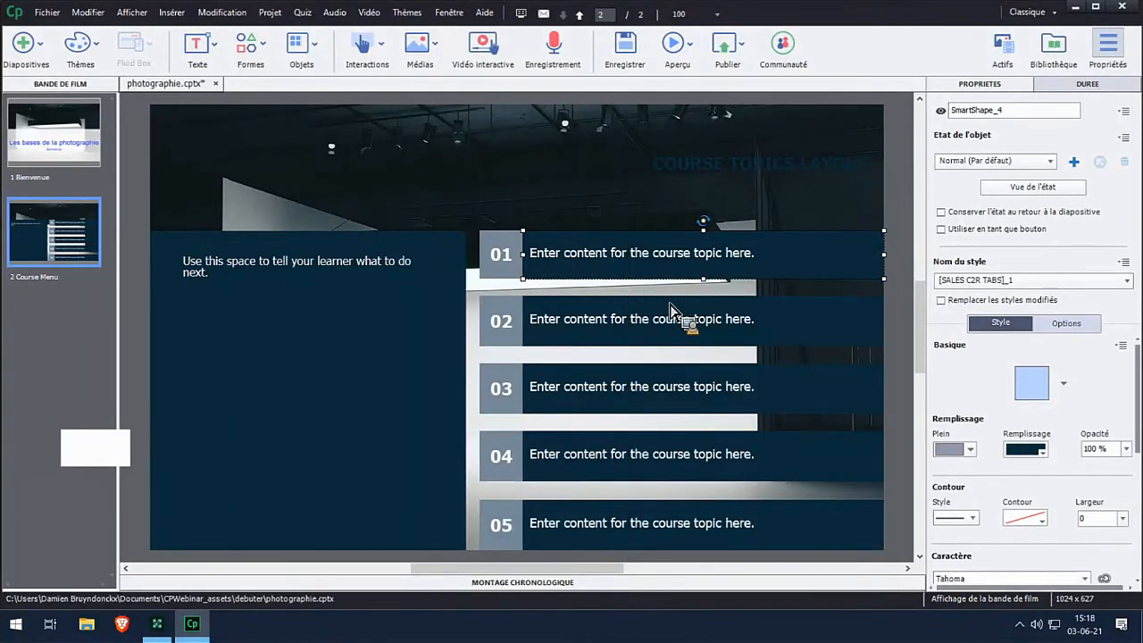
{"action": "left_click", "coordinate": [67, 140]}
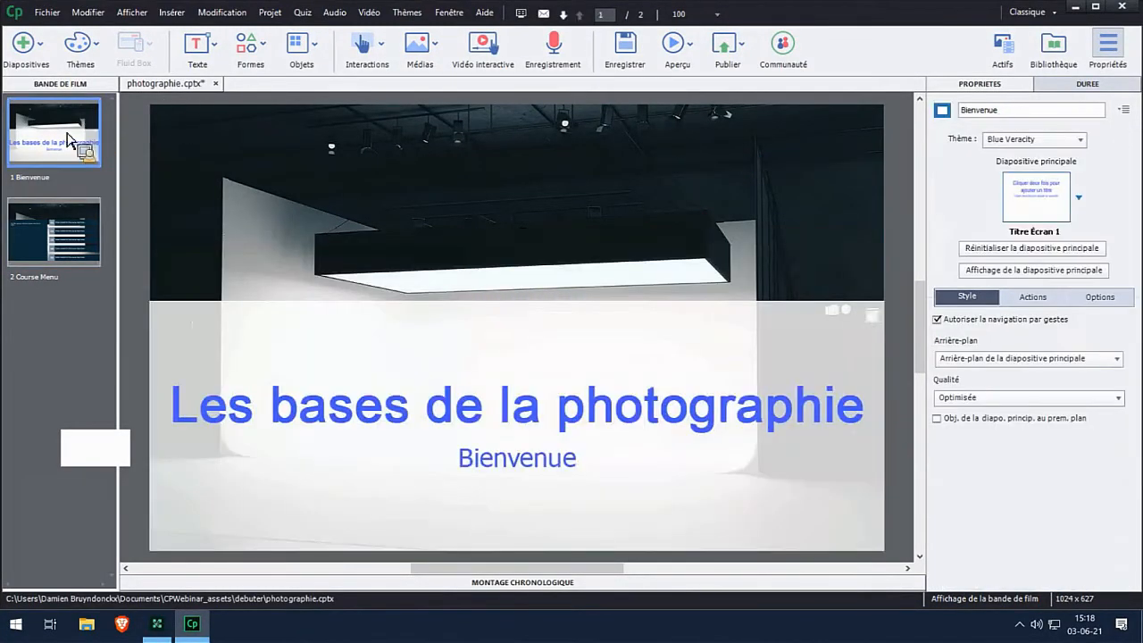
{"action": "left_click", "coordinate": [252, 318]}
{"action": "right_click", "coordinate": [311, 332]}
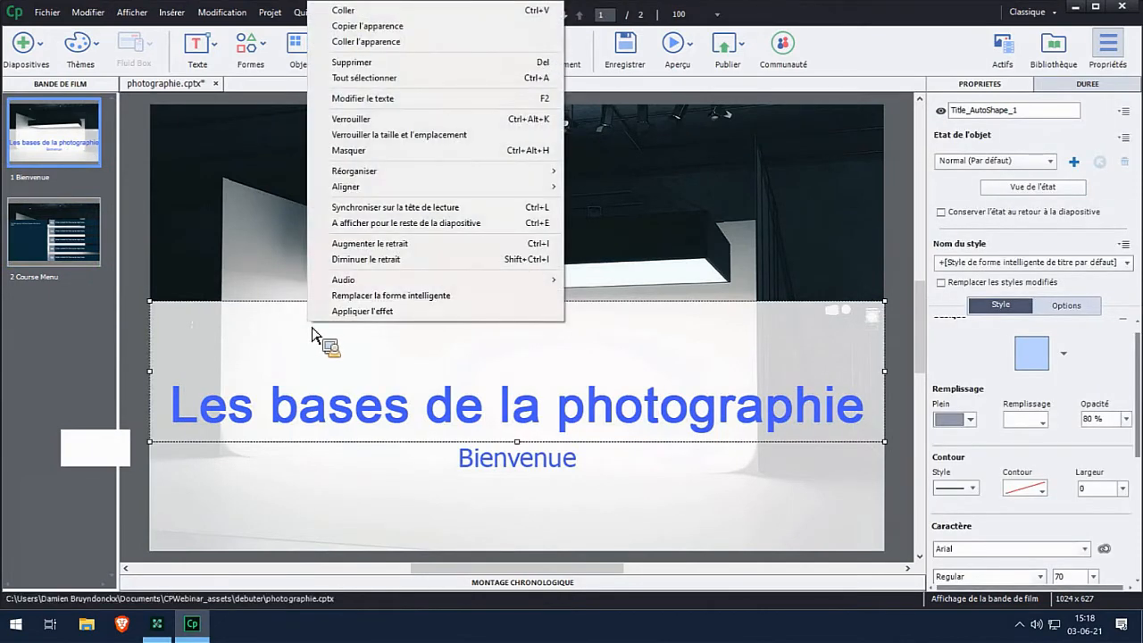
{"action": "left_click", "coordinate": [383, 43]}
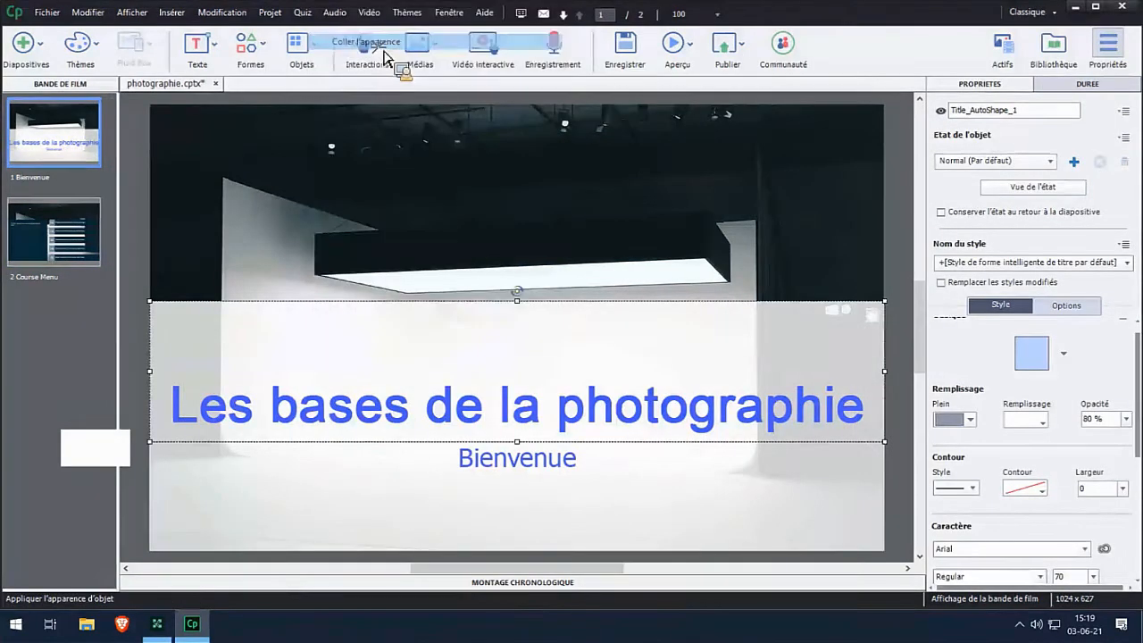
{"action": "left_click", "coordinate": [357, 494]}
{"action": "right_click", "coordinate": [357, 493]}
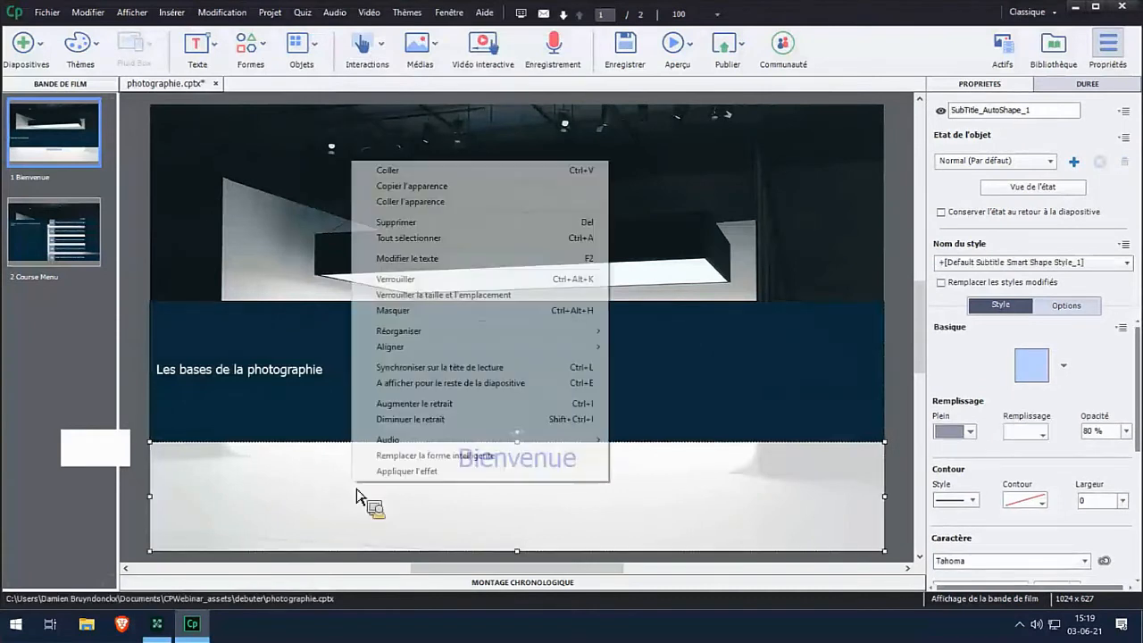
{"action": "left_click", "coordinate": [411, 202]}
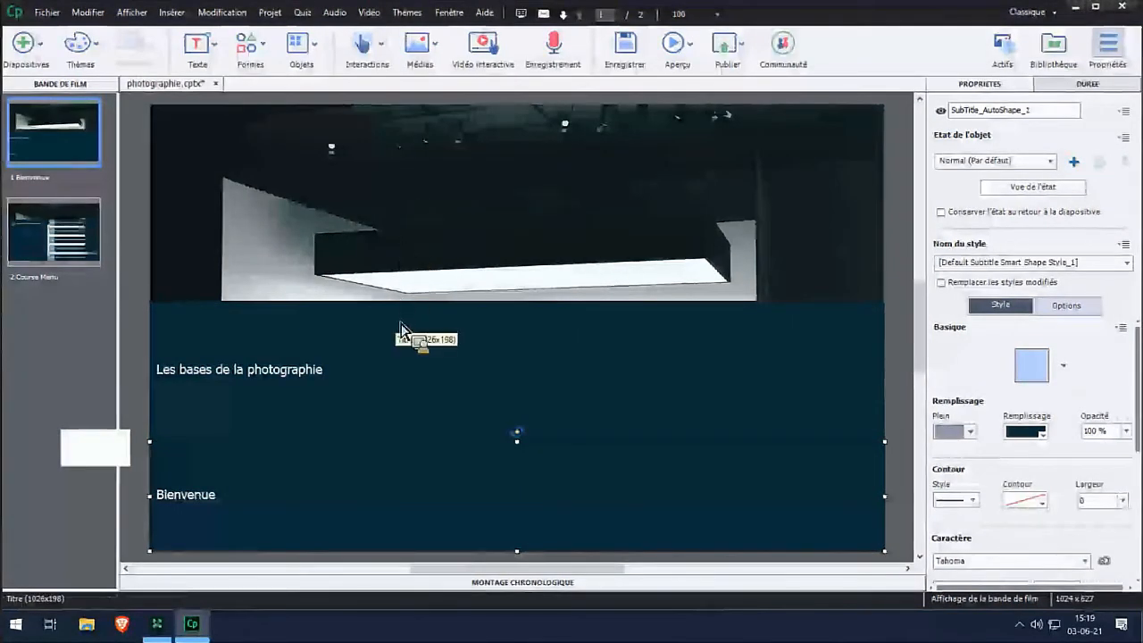
Step: Set the fill opacity of the Bienvenue slide's title to 80 % and right-align its text
{"action": "left_click", "coordinate": [406, 357]}
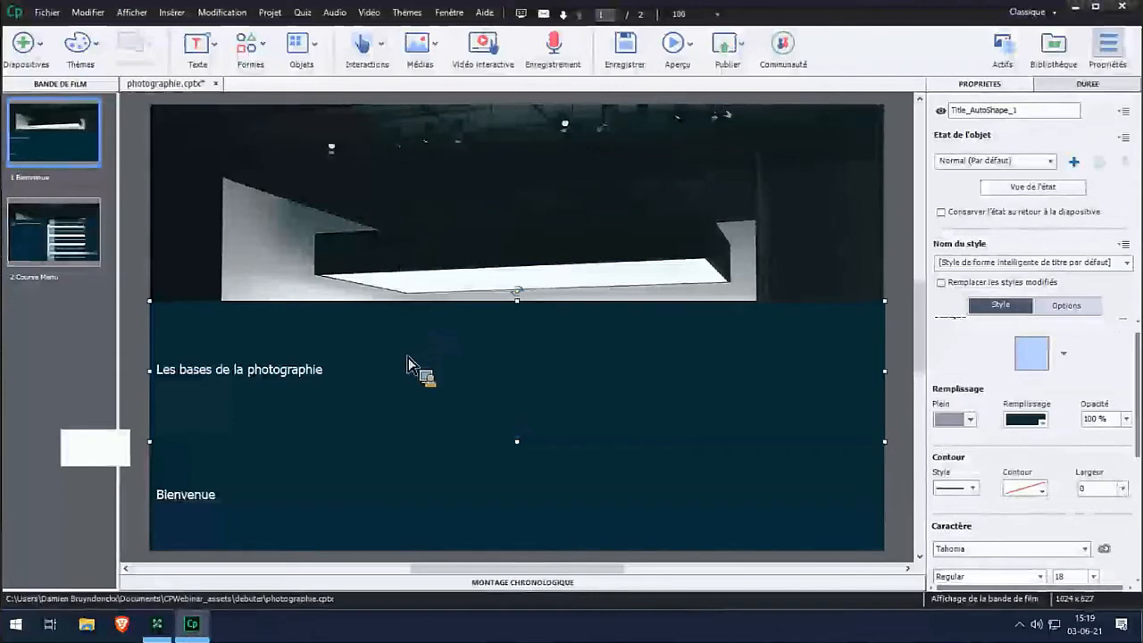
{"action": "left_click", "coordinate": [1126, 418]}
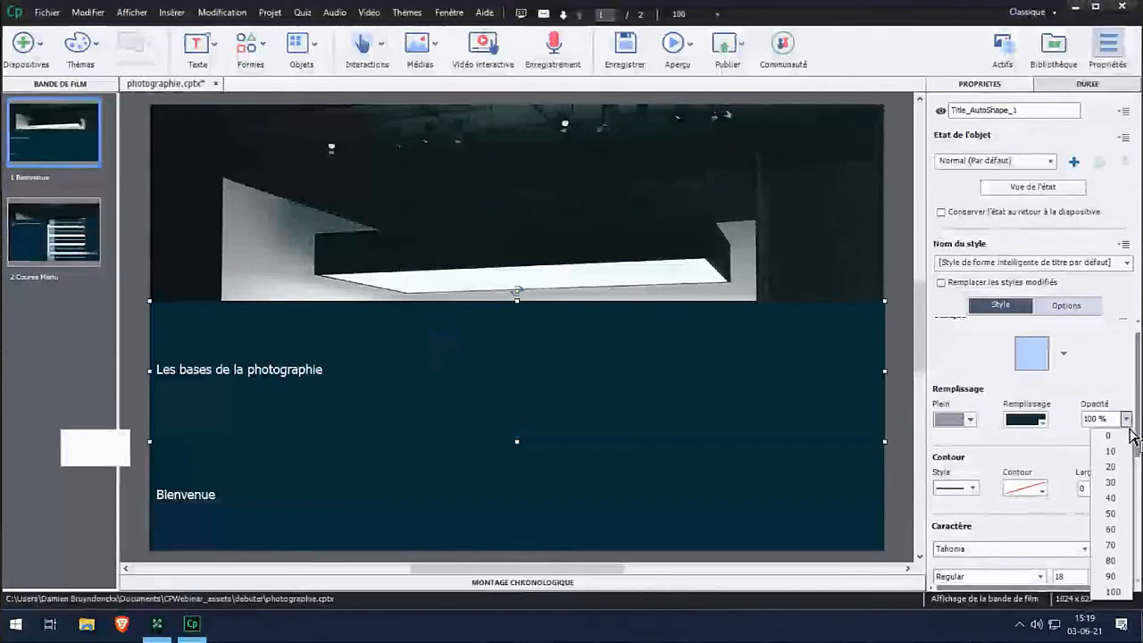
{"action": "left_click", "coordinate": [1114, 580]}
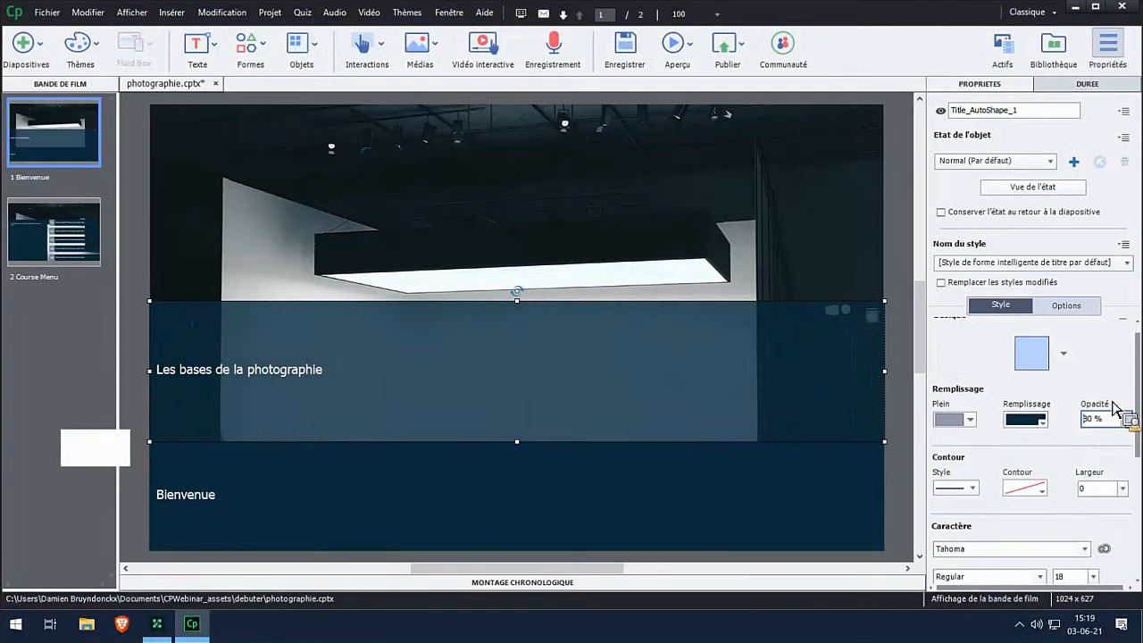
{"action": "left_click_drag", "start_coordinate": [1135, 383], "coordinate": [1135, 442]}
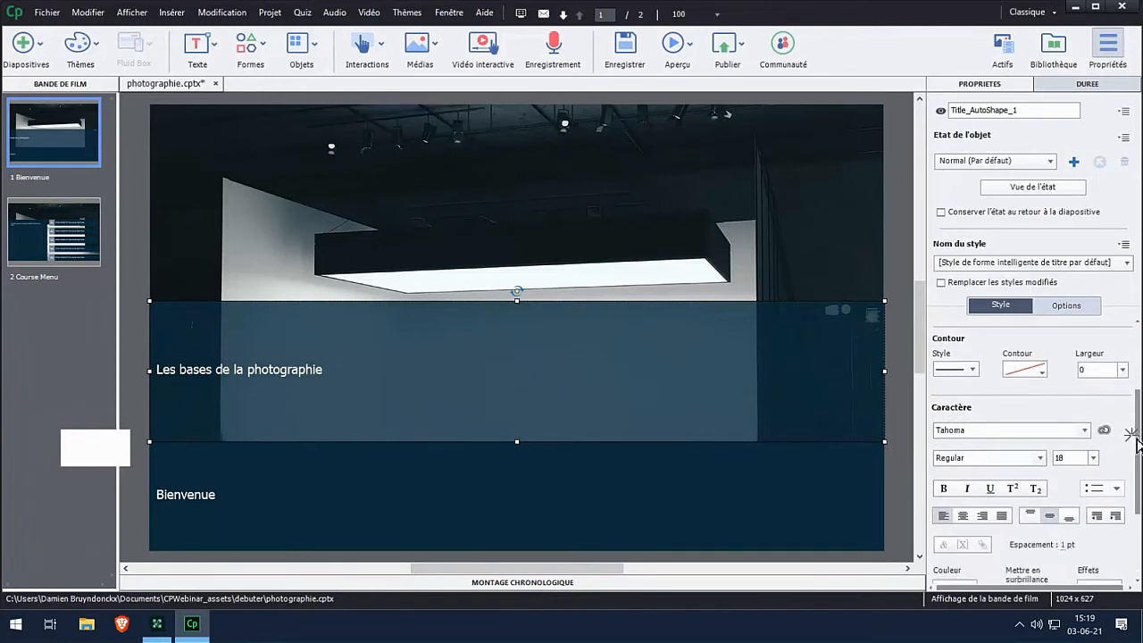
{"action": "left_click", "coordinate": [984, 516]}
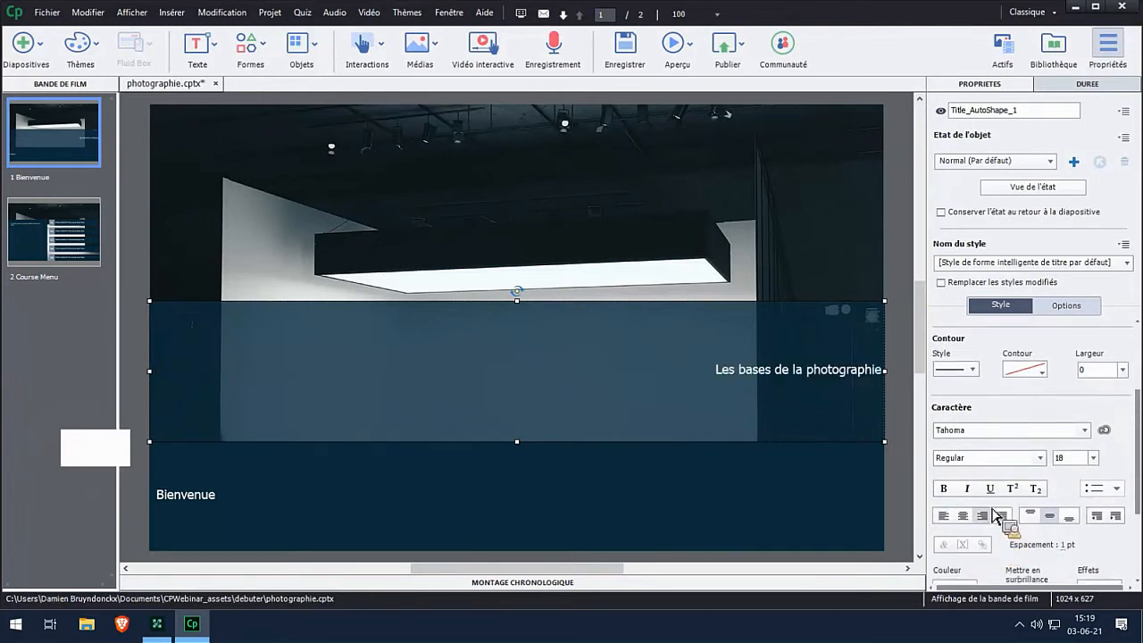
Step: Set the title's right, bottom and top margins to 10 and its font size to 48
{"action": "left_click_drag", "start_coordinate": [1135, 480], "coordinate": [1134, 538]}
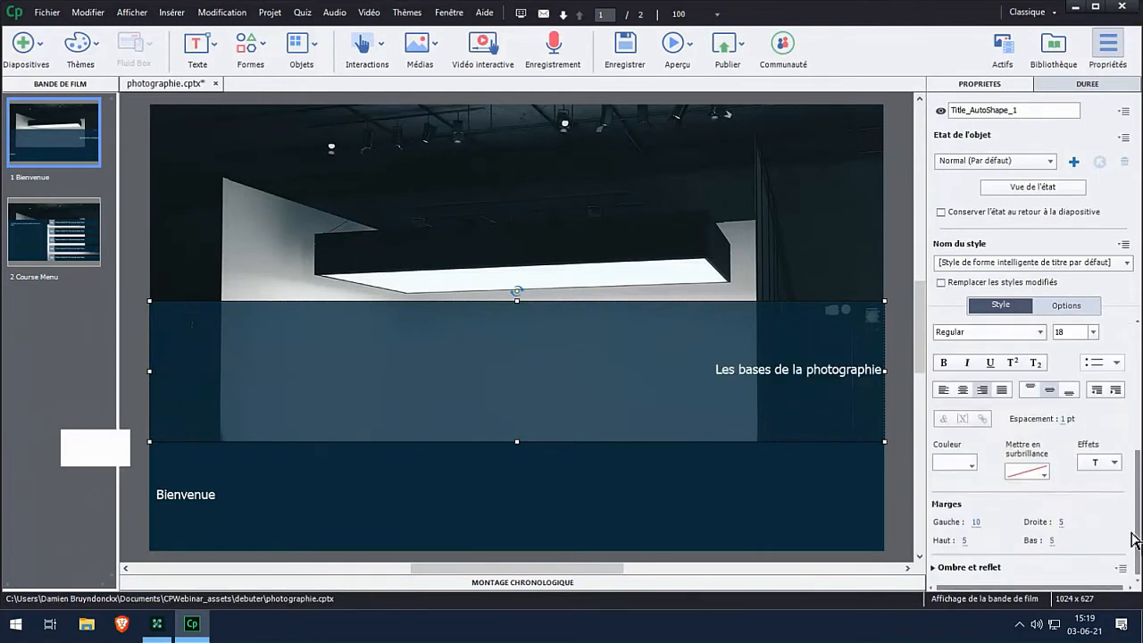
{"action": "left_click", "coordinate": [1060, 522]}
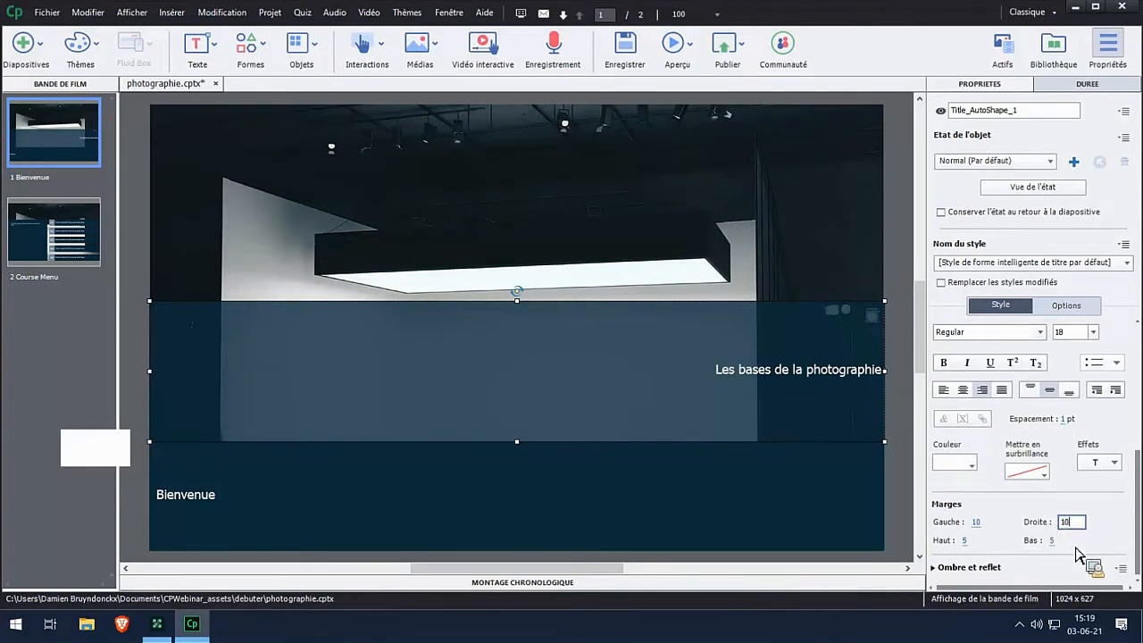
{"action": "key", "text": "Tab"}
{"action": "type", "text": "10"}
{"action": "key", "text": "Return"}
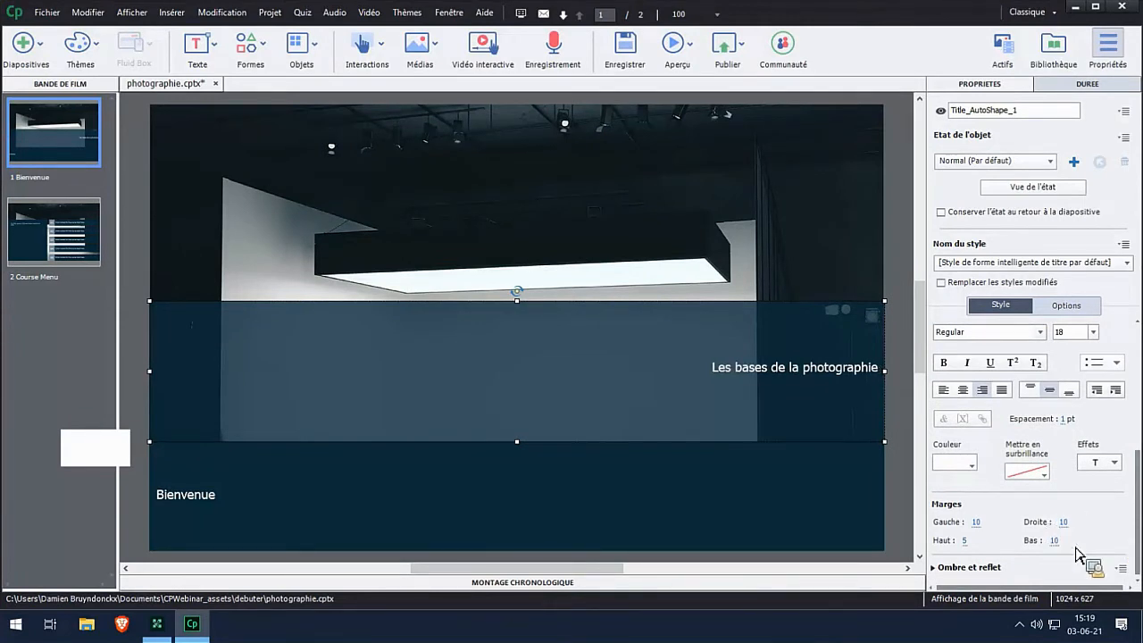
{"action": "left_click", "coordinate": [964, 541]}
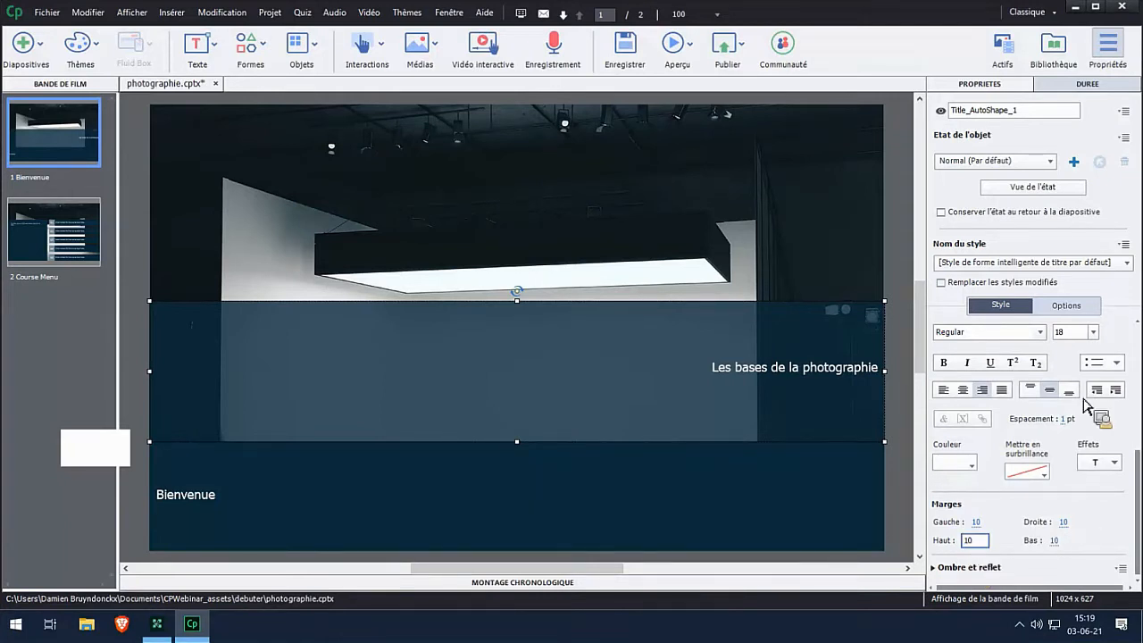
{"action": "left_click", "coordinate": [1093, 332]}
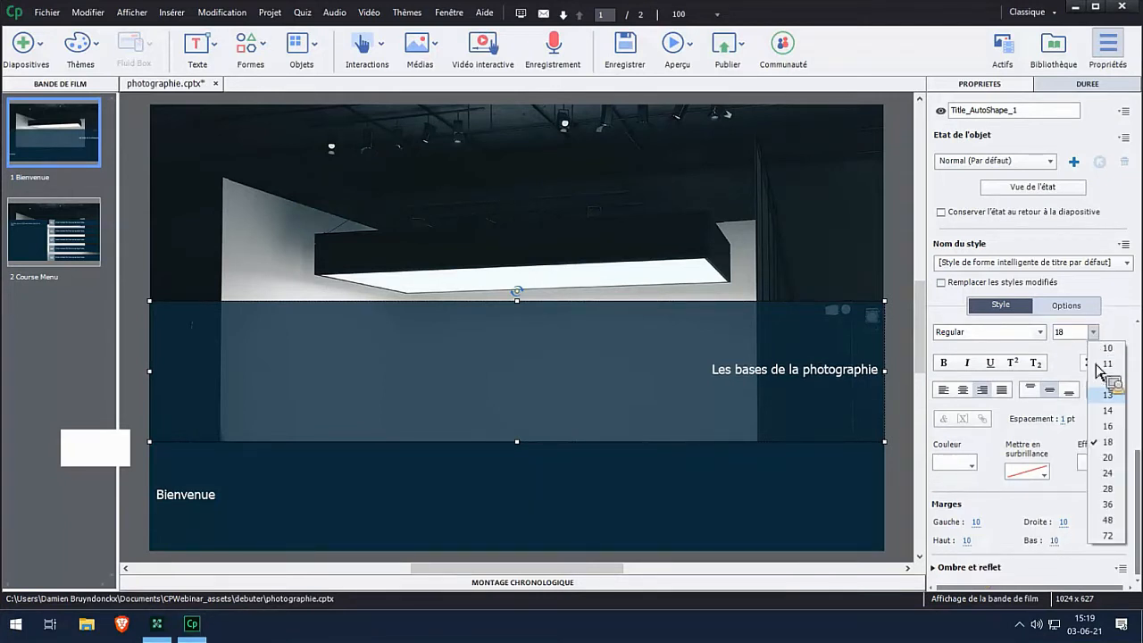
{"action": "left_click", "coordinate": [1107, 520]}
Step: Format the Bienvenue subtitle with 80 % fill opacity, right-aligned text and font size 28
{"action": "left_click", "coordinate": [307, 522]}
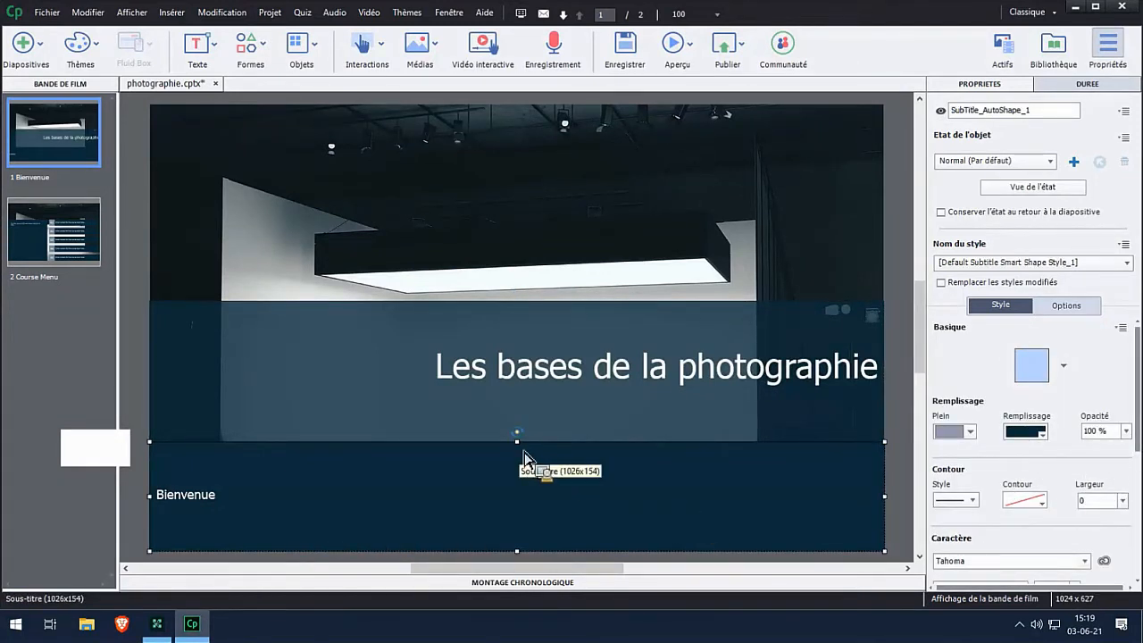
{"action": "left_click", "coordinate": [1125, 430]}
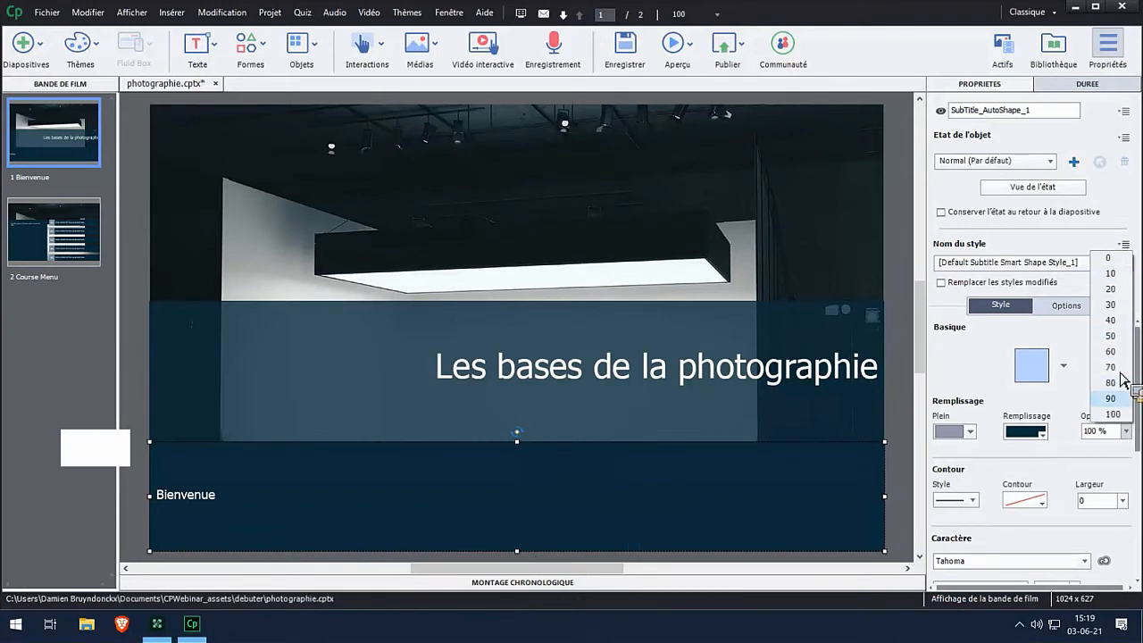
{"action": "left_click", "coordinate": [1111, 382]}
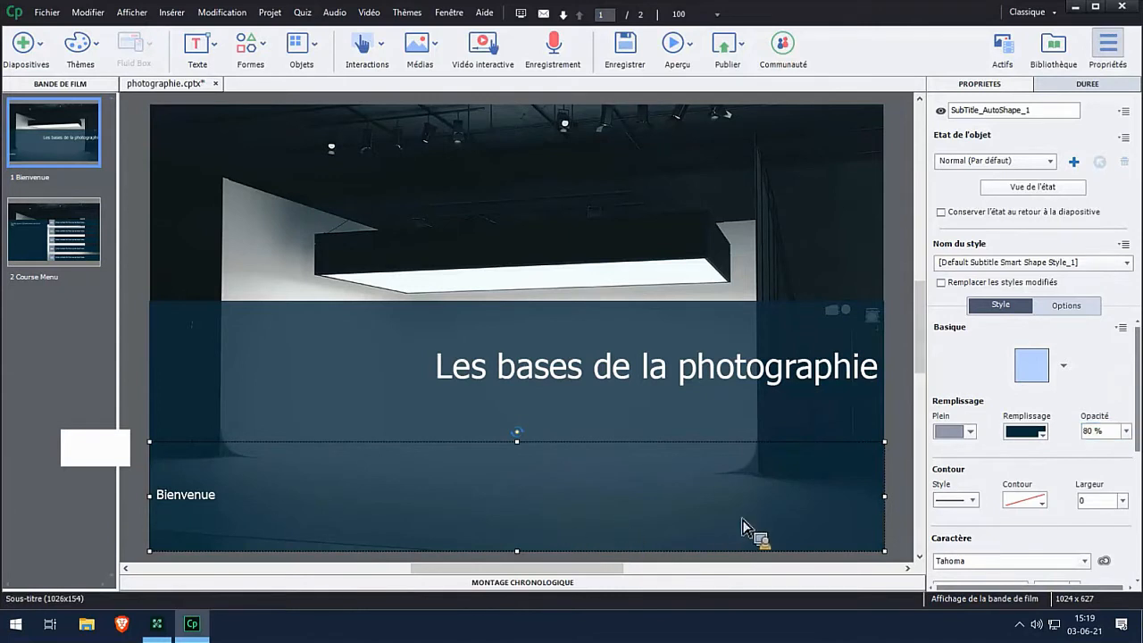
{"action": "scroll", "coordinate": [1031, 509], "scroll_direction": "down", "scroll_amount": 3}
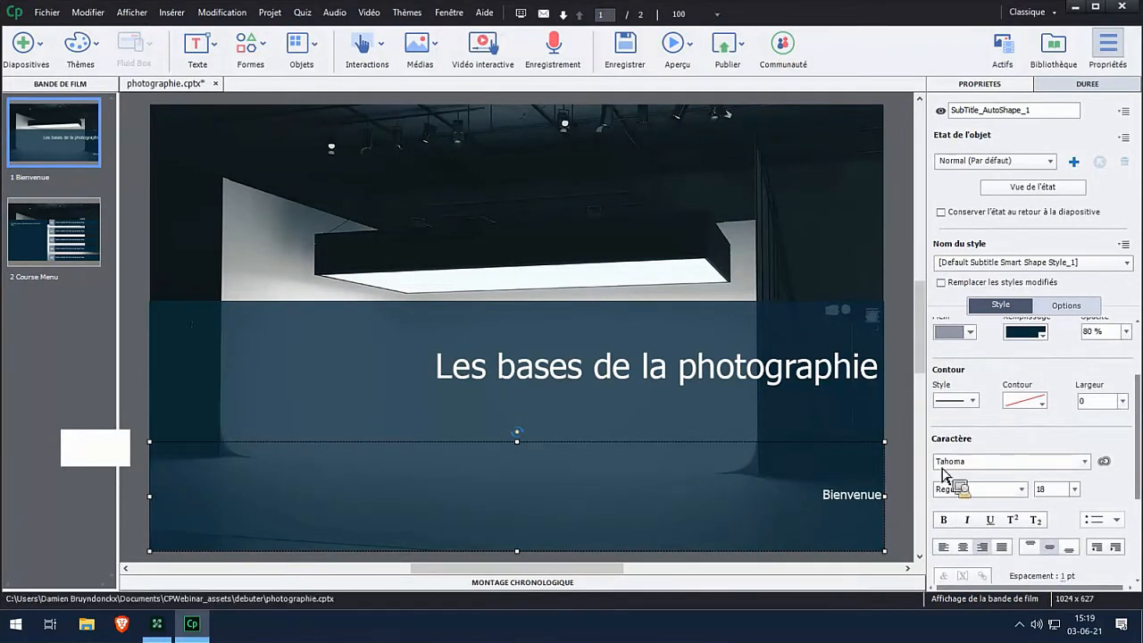
{"action": "left_click_drag", "start_coordinate": [1136, 415], "coordinate": [1135, 446]}
{"action": "left_click", "coordinate": [1075, 417]}
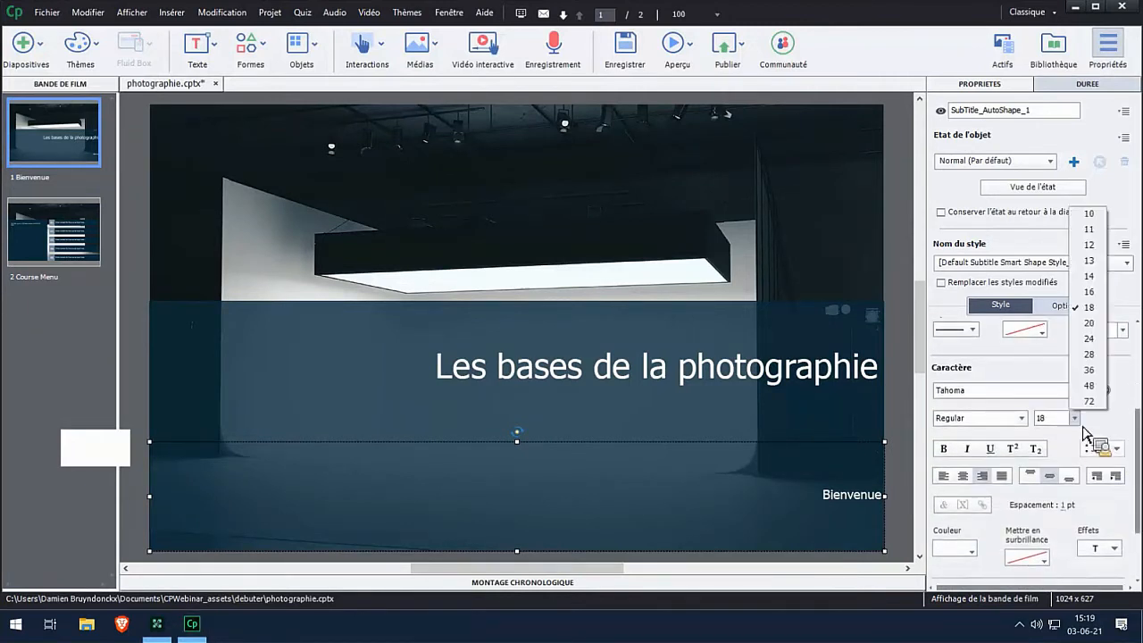
{"action": "left_click", "coordinate": [1088, 355]}
Step: Shorten the subtitle box from its upper edge and move the title box down to meet it
{"action": "left_click_drag", "start_coordinate": [517, 441], "coordinate": [581, 477]}
{"action": "left_click", "coordinate": [581, 439]}
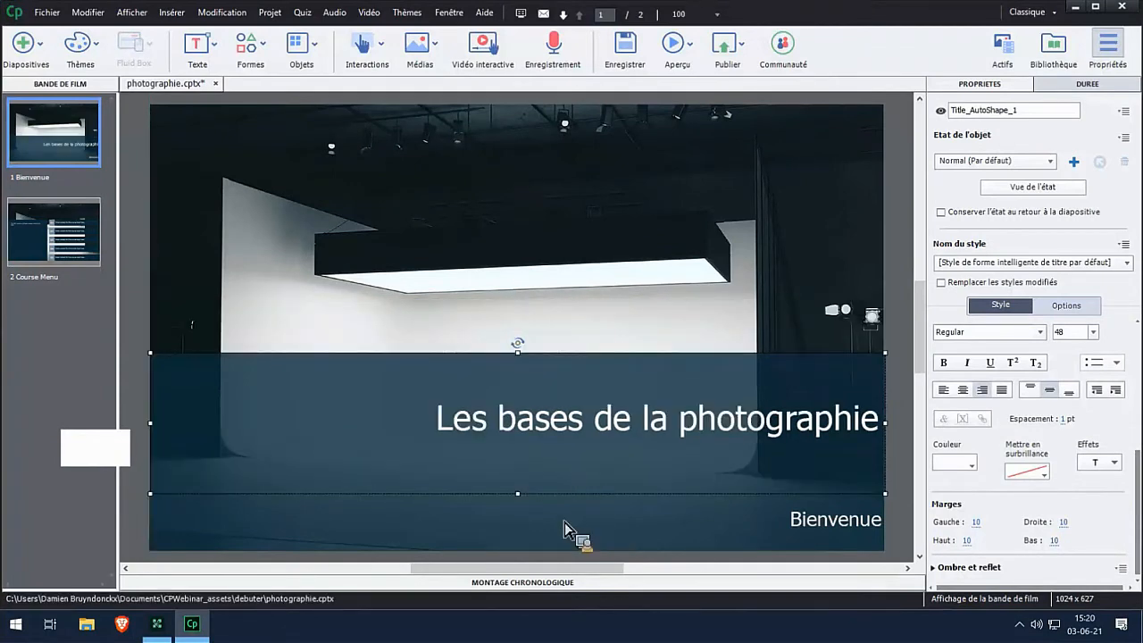
Step: Replace the course menu slide's title text with "Objectifs de la formation"
{"action": "left_click", "coordinate": [76, 259]}
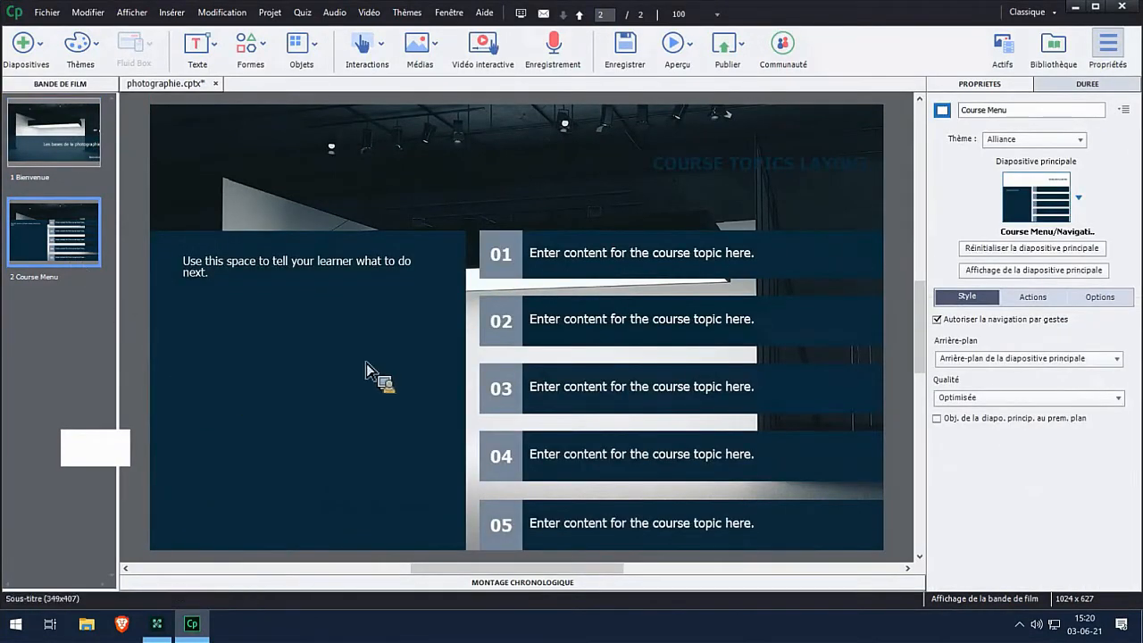
{"action": "left_click", "coordinate": [723, 192]}
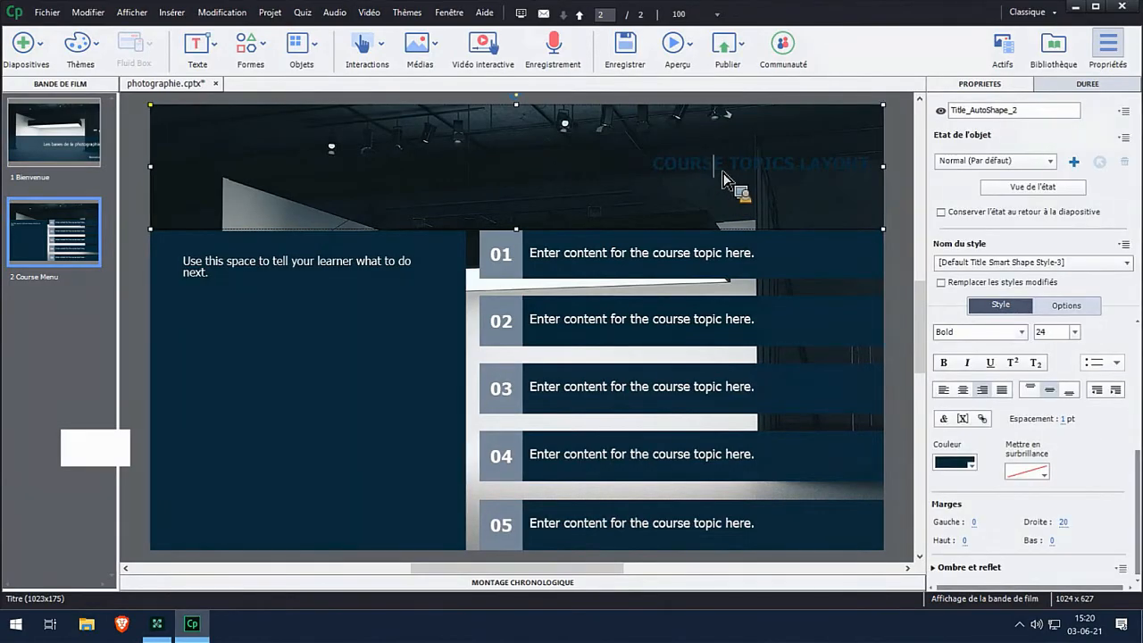
{"action": "double_click", "coordinate": [724, 179]}
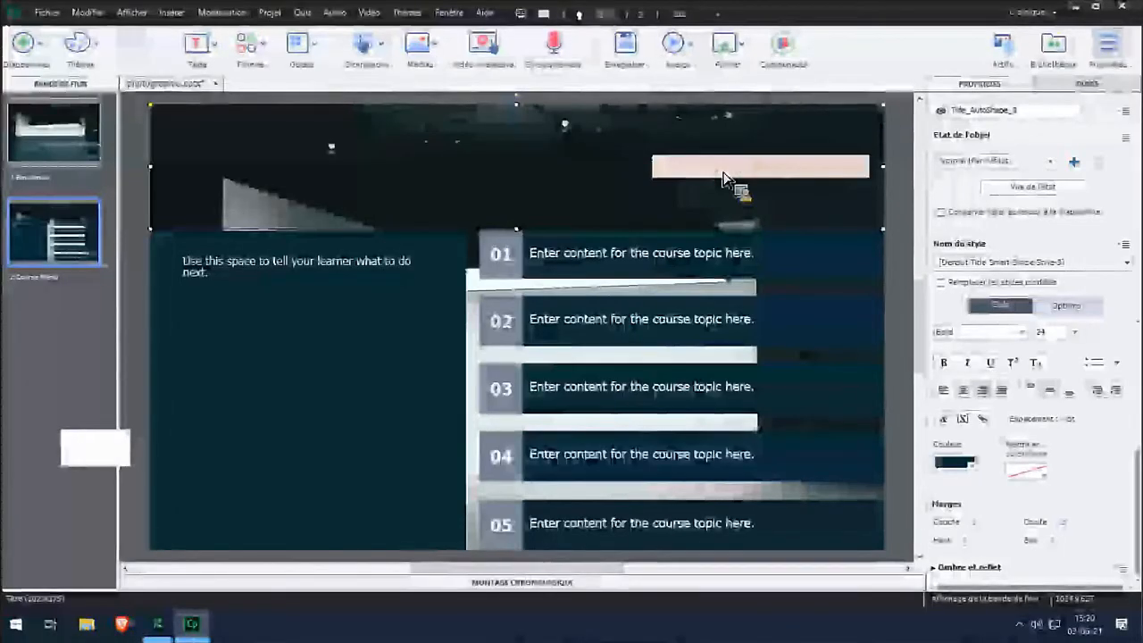
{"action": "key", "text": "Delete"}
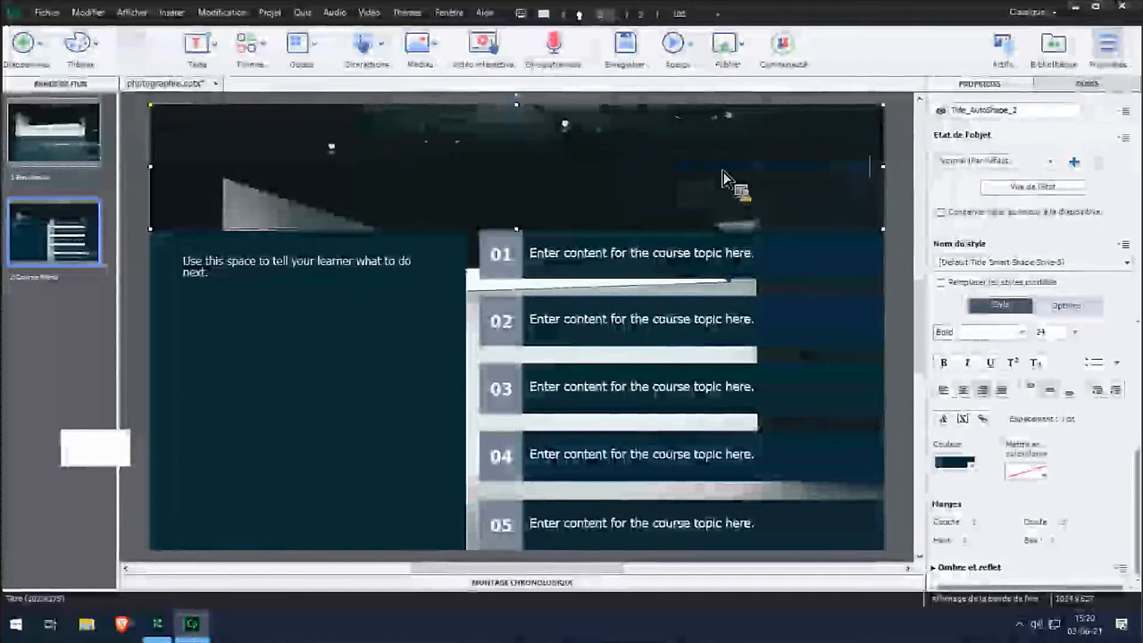
{"action": "left_click", "coordinate": [903, 221]}
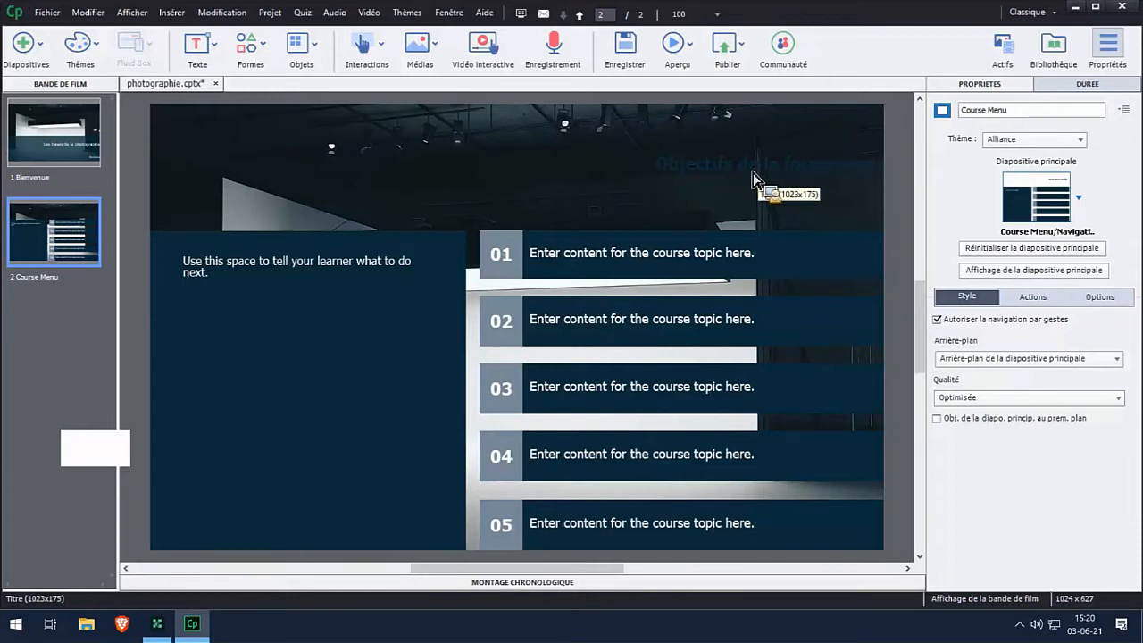
Step: Examine the available theme colour palettes and the editable fonts and colours of the Alliance theme
{"action": "left_click", "coordinate": [732, 178]}
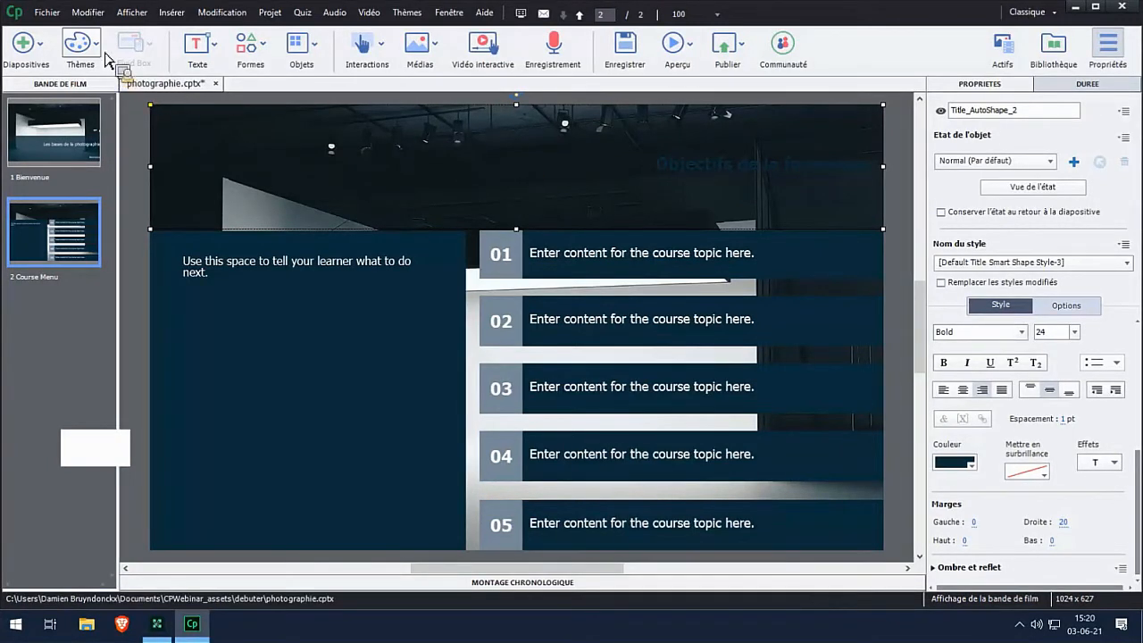
{"action": "left_click", "coordinate": [104, 56]}
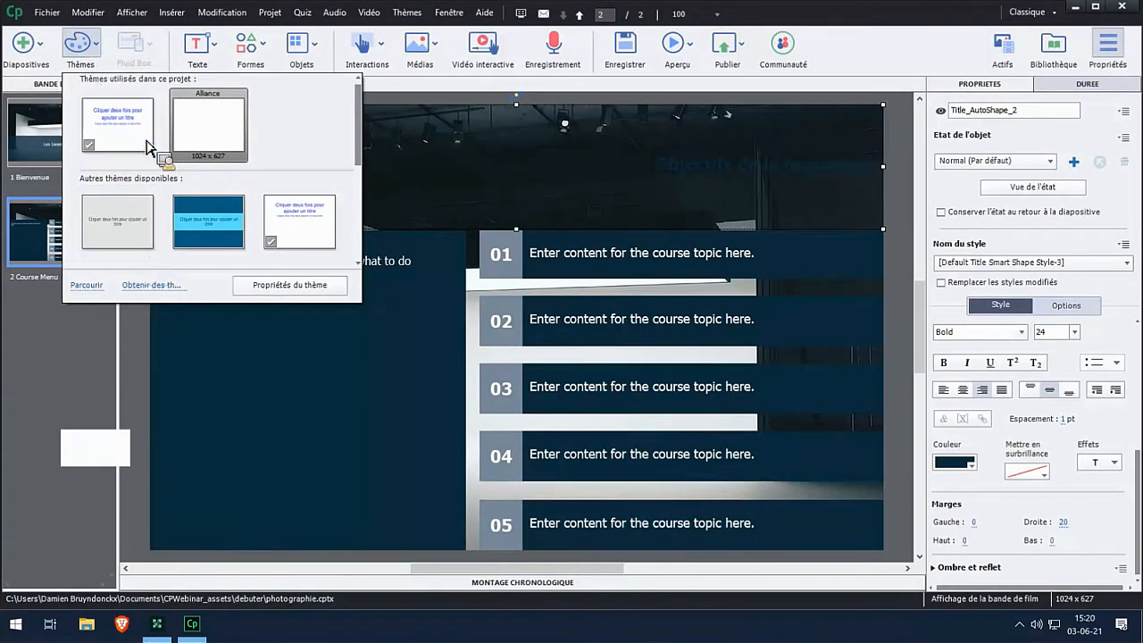
{"action": "left_click_drag", "start_coordinate": [357, 100], "coordinate": [373, 142]}
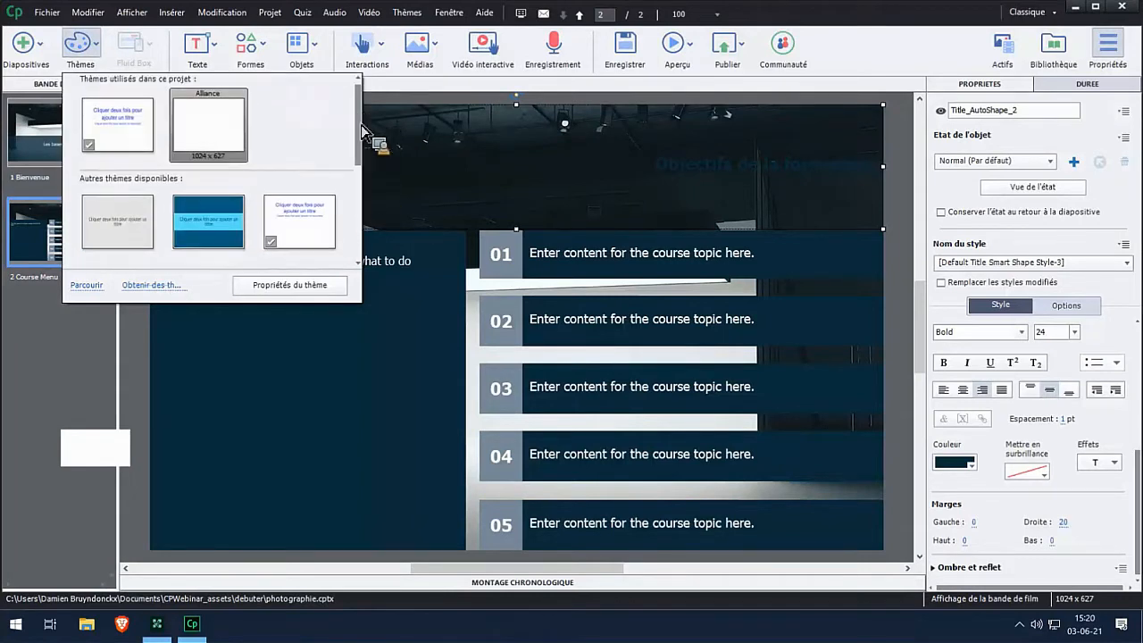
{"action": "left_click", "coordinate": [299, 287]}
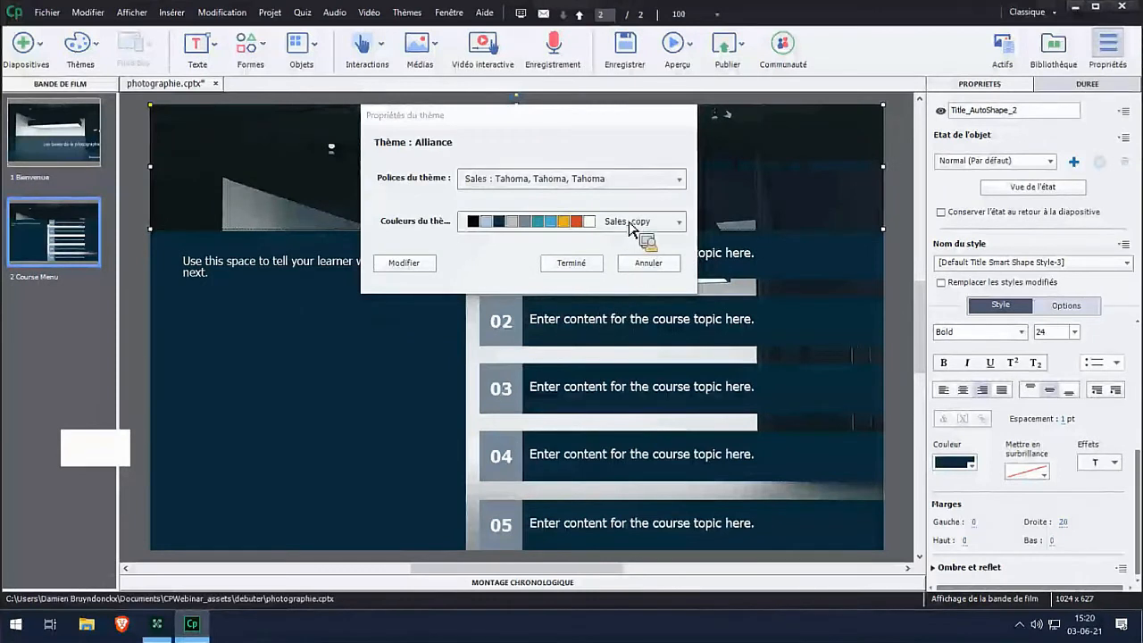
{"action": "left_click", "coordinate": [676, 223]}
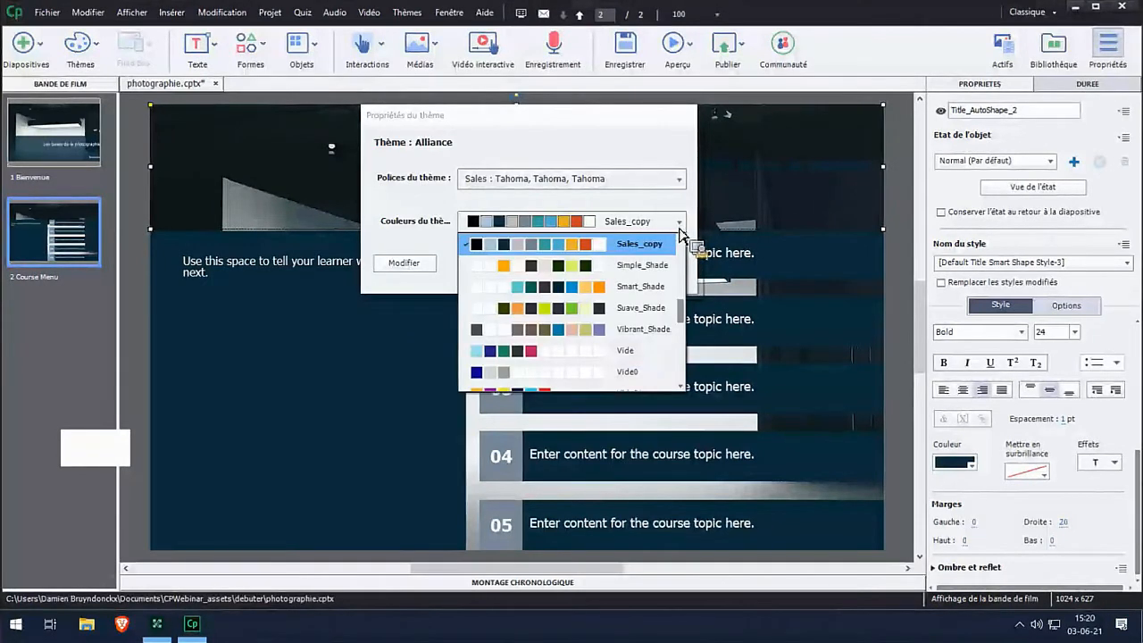
{"action": "scroll", "coordinate": [678, 304], "scroll_direction": "down", "scroll_amount": 4}
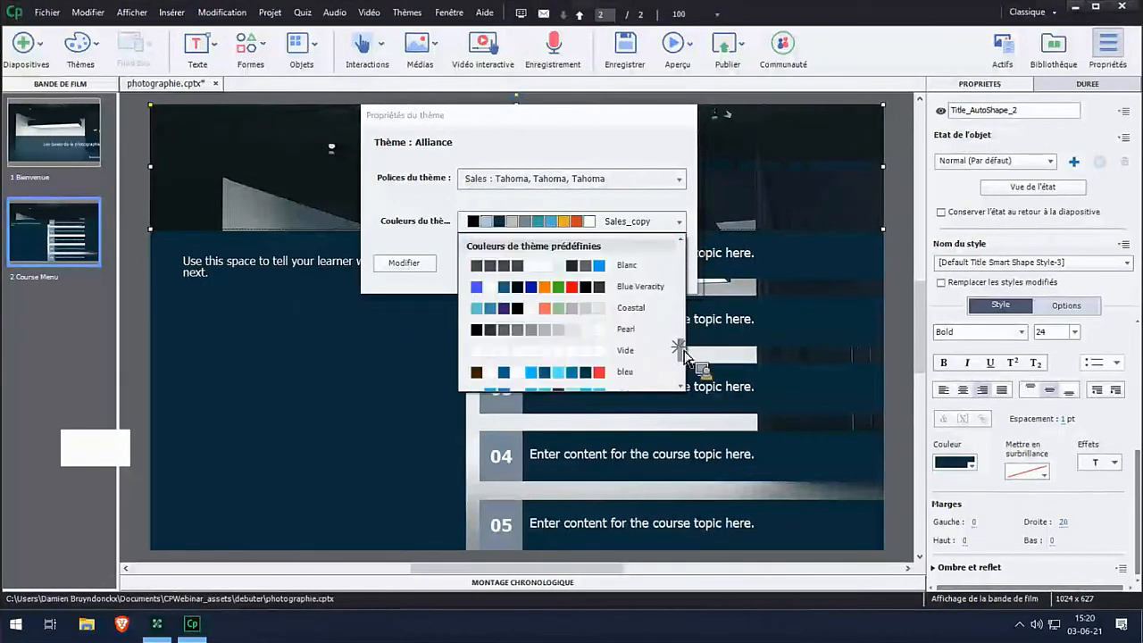
{"action": "left_click_drag", "start_coordinate": [682, 348], "coordinate": [681, 343]}
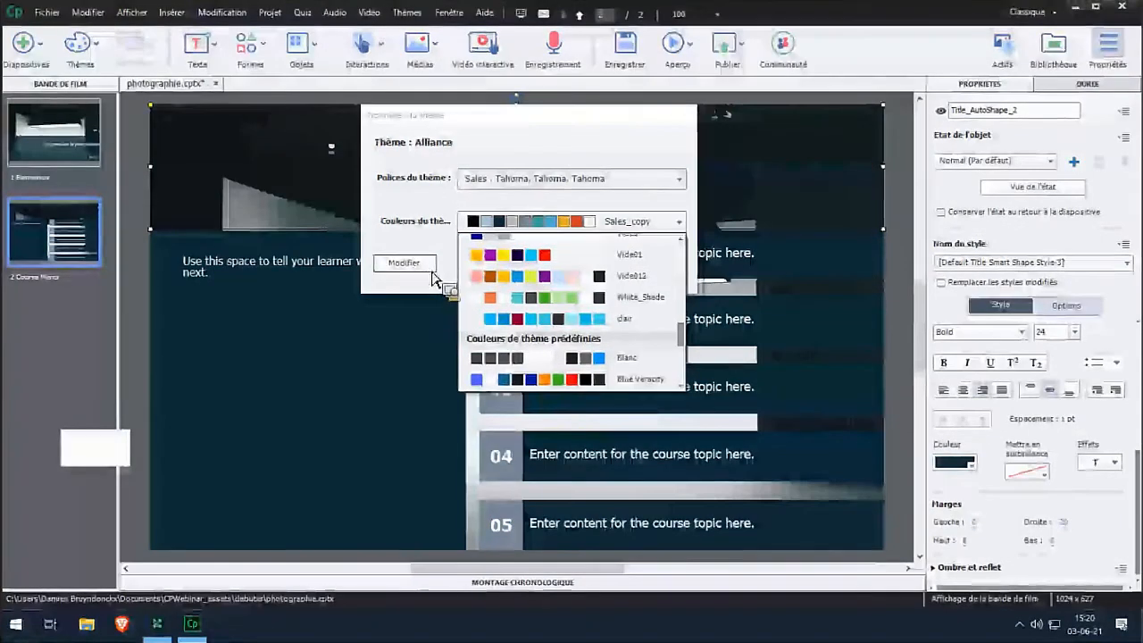
{"action": "left_click", "coordinate": [425, 271]}
{"action": "left_click", "coordinate": [418, 268]}
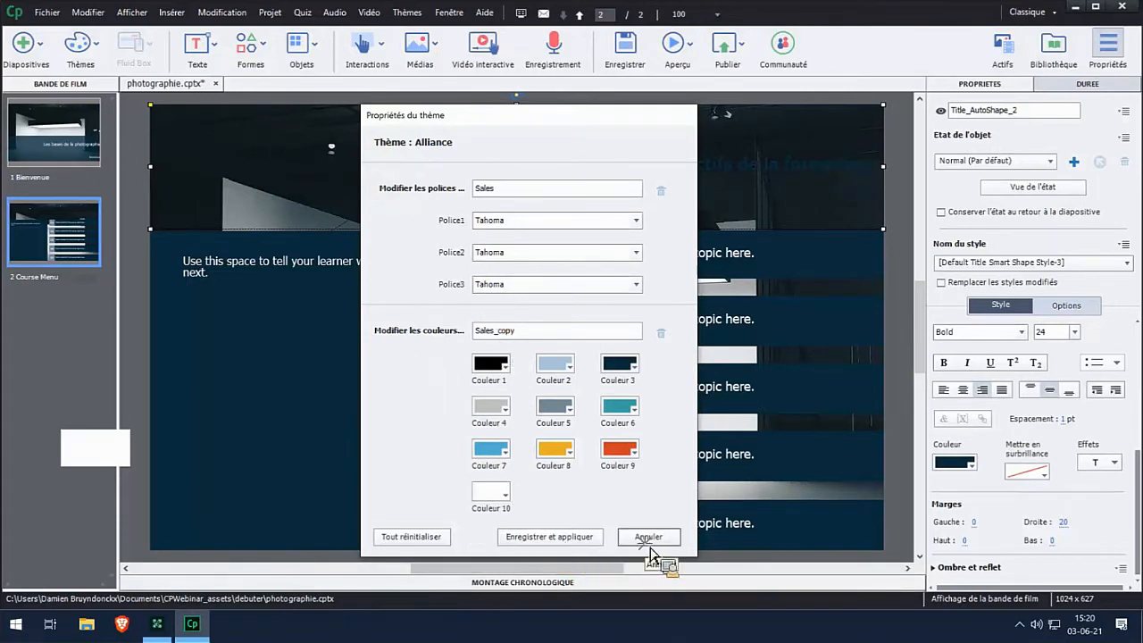
{"action": "left_click", "coordinate": [649, 539]}
Step: Apply the predefined Coastal colour palette to the Alliance theme, keeping the Tahoma fonts, and save the theme properties
{"action": "left_click", "coordinate": [79, 44]}
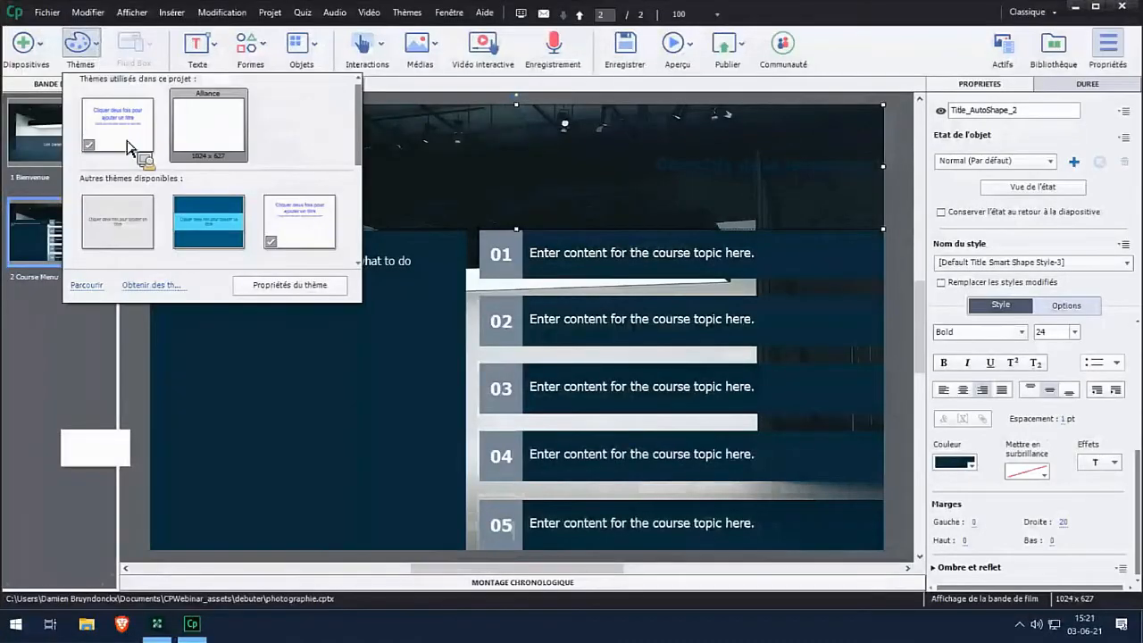
{"action": "left_click", "coordinate": [266, 292]}
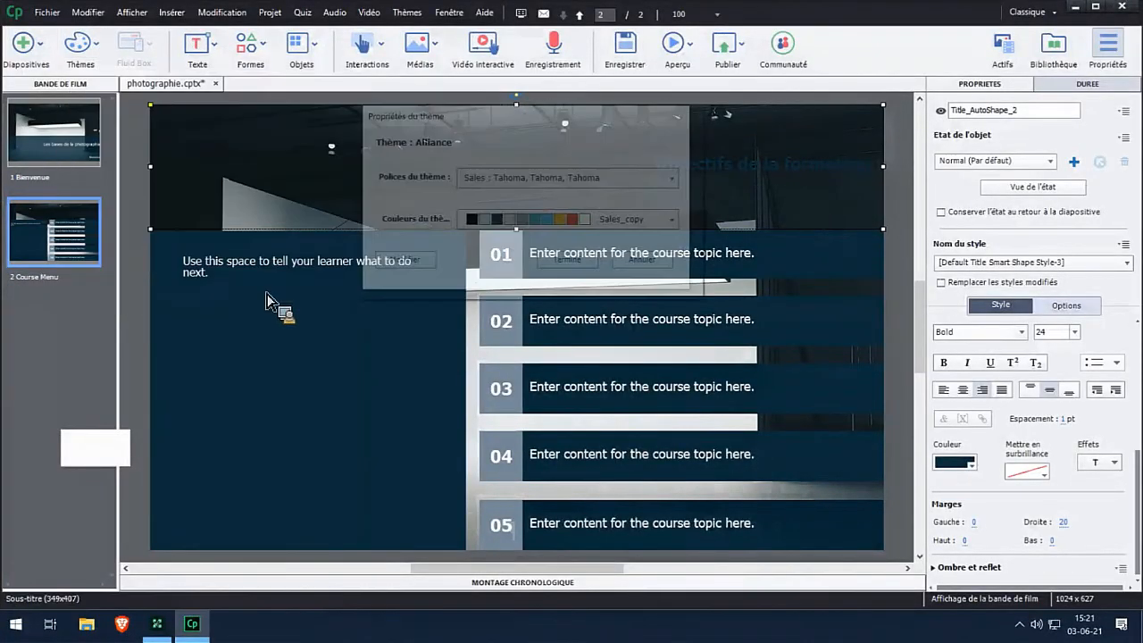
{"action": "left_click", "coordinate": [594, 221]}
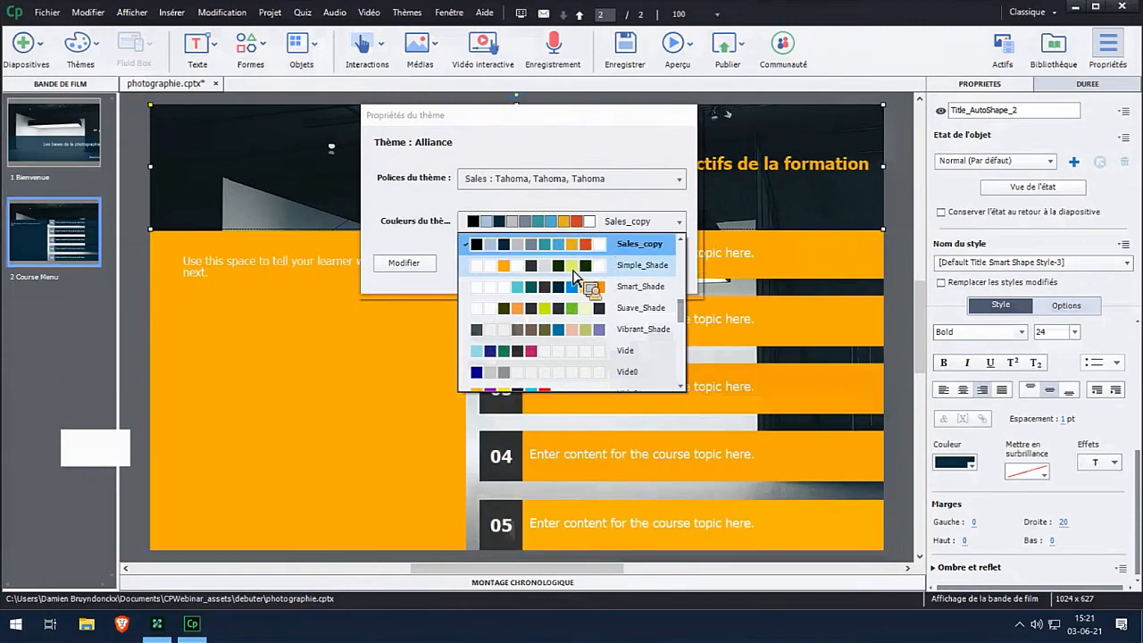
{"action": "scroll", "coordinate": [578, 375], "scroll_direction": "down", "scroll_amount": 3}
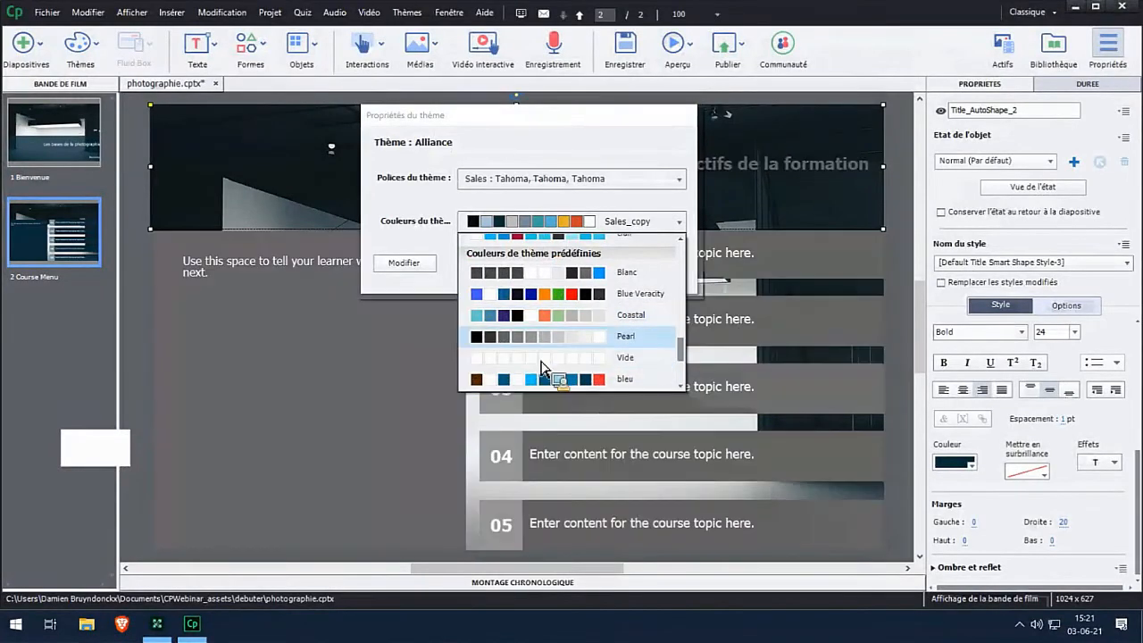
{"action": "left_click", "coordinate": [539, 320]}
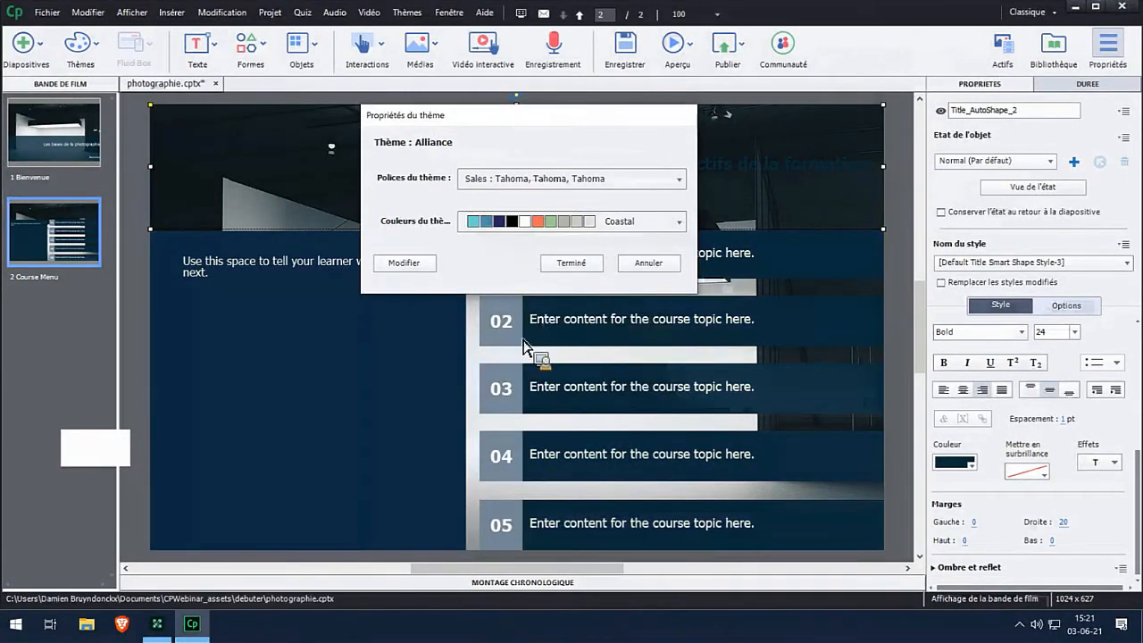
{"action": "left_click", "coordinate": [427, 266]}
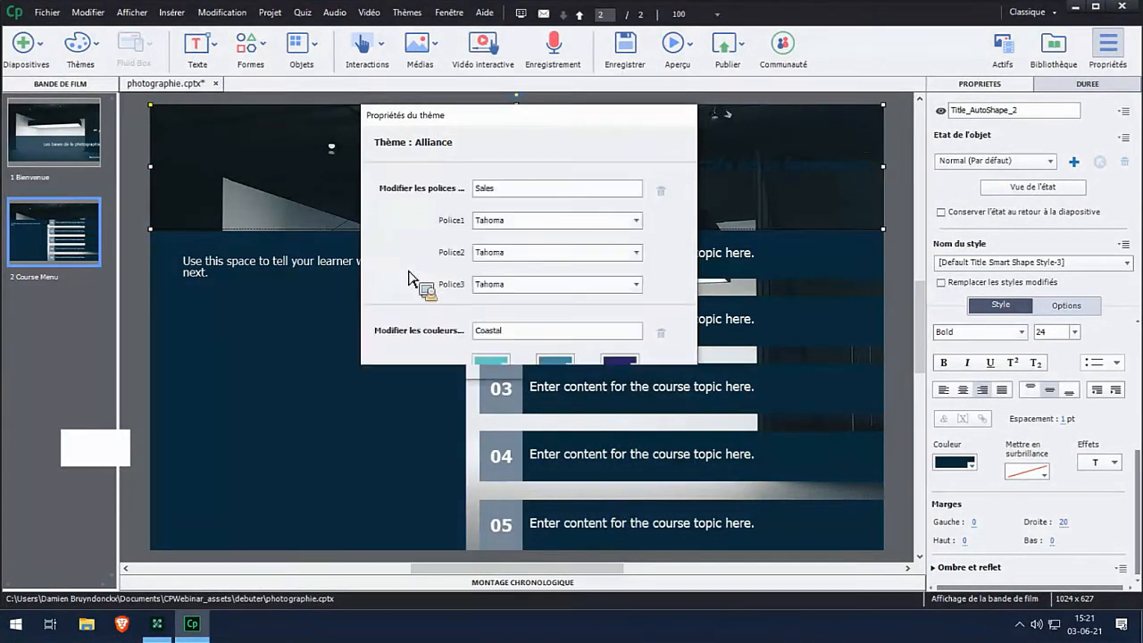
{"action": "left_click", "coordinate": [552, 539]}
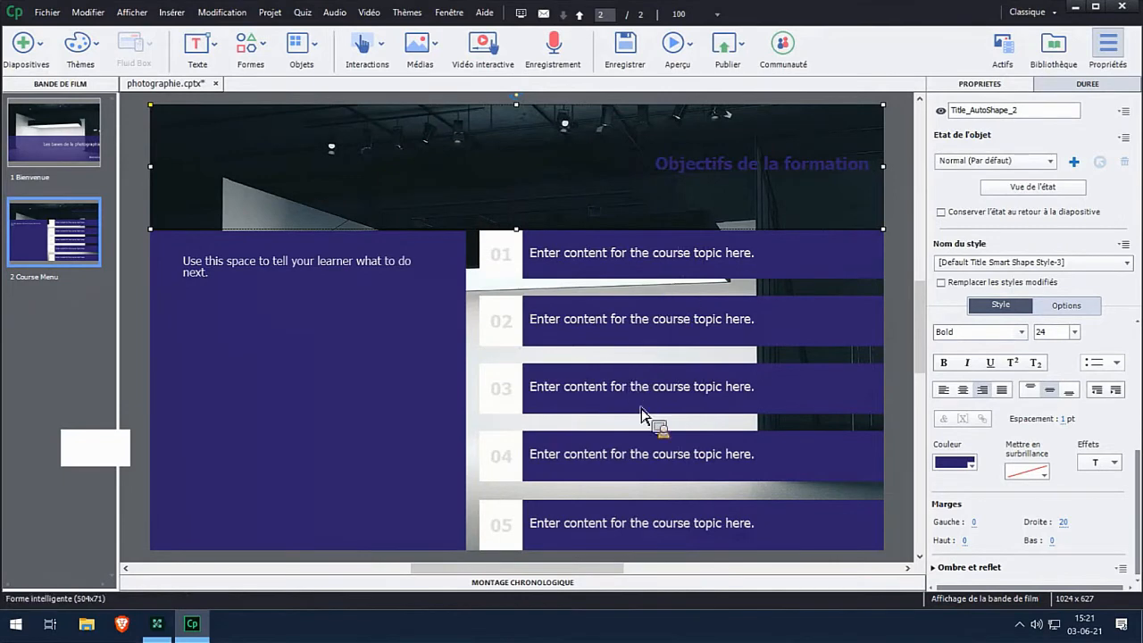
Step: Set the text colour of the course menu slide's "Objectifs de la formation" title to the theme's white
{"action": "left_click", "coordinate": [94, 141]}
{"action": "key", "text": "Down"}
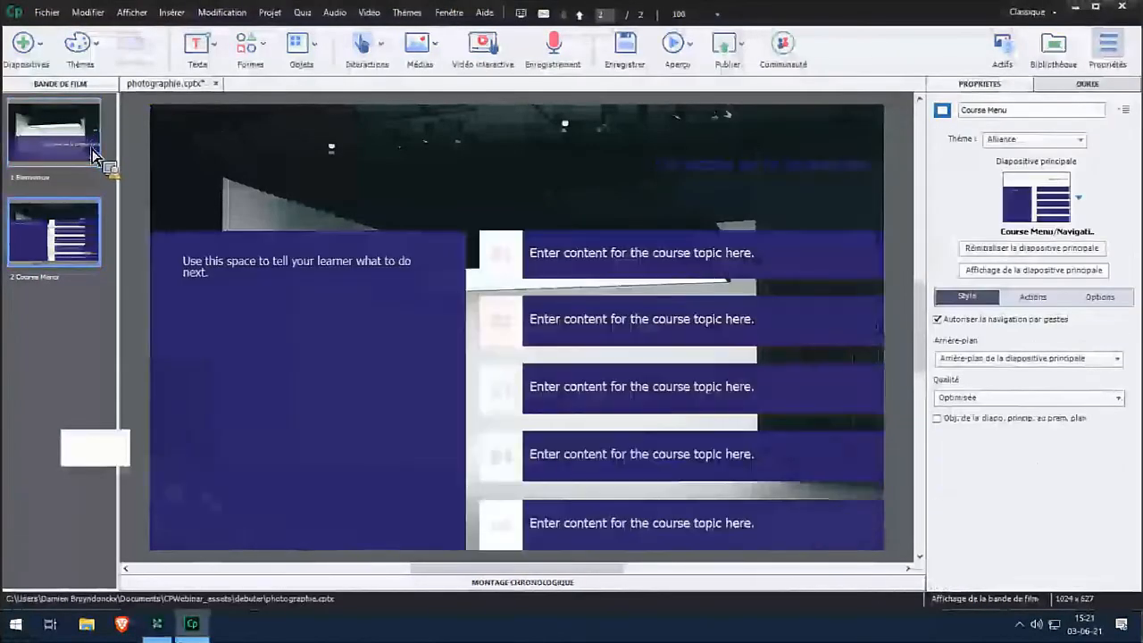
{"action": "left_click", "coordinate": [770, 255]}
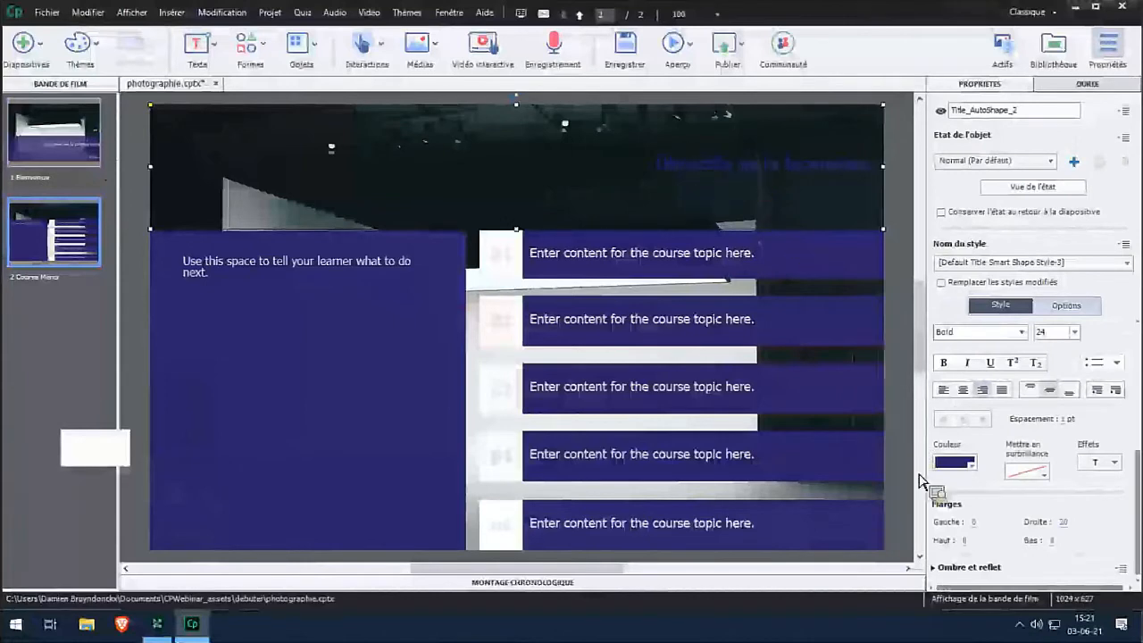
{"action": "left_click", "coordinate": [967, 468]}
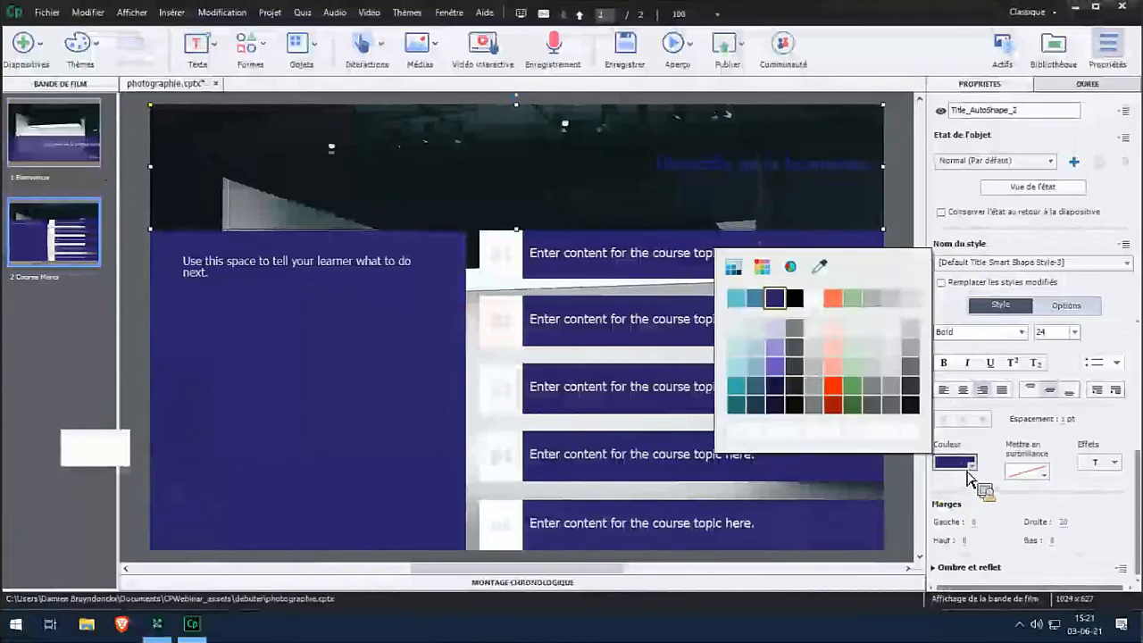
{"action": "left_click", "coordinate": [733, 266]}
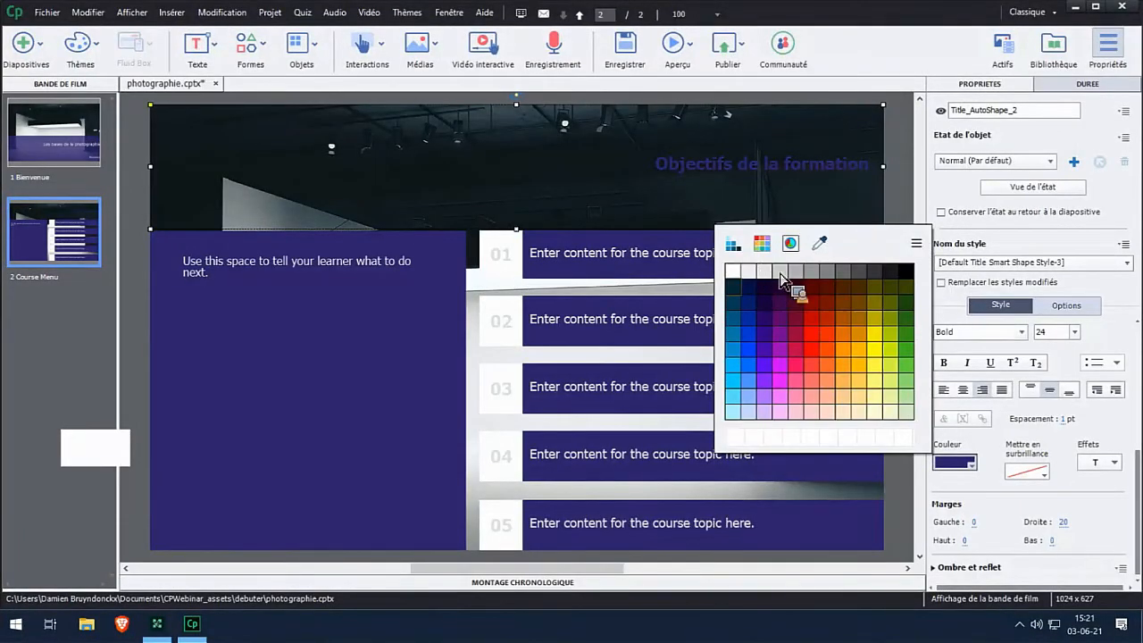
{"action": "left_click", "coordinate": [790, 243]}
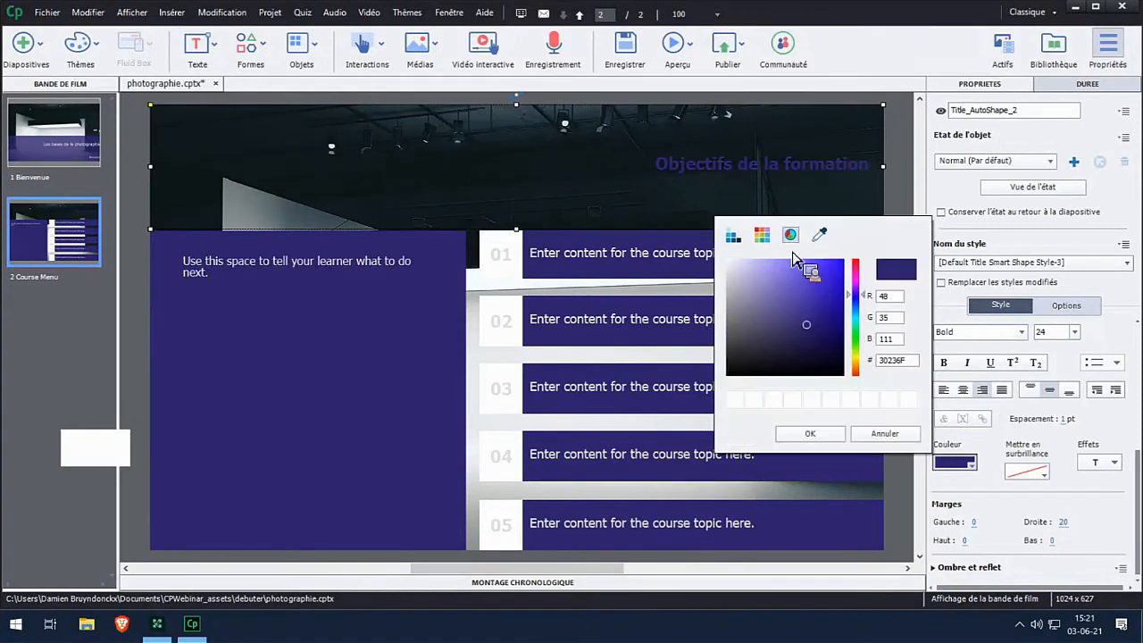
{"action": "left_click", "coordinate": [733, 235]}
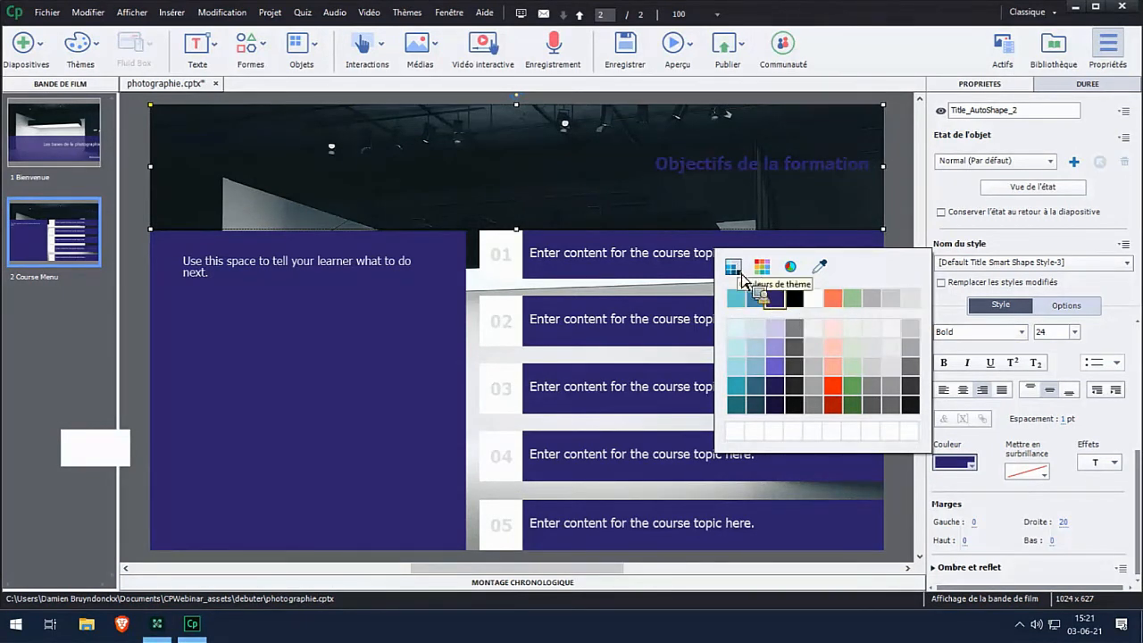
{"action": "left_click", "coordinate": [820, 304]}
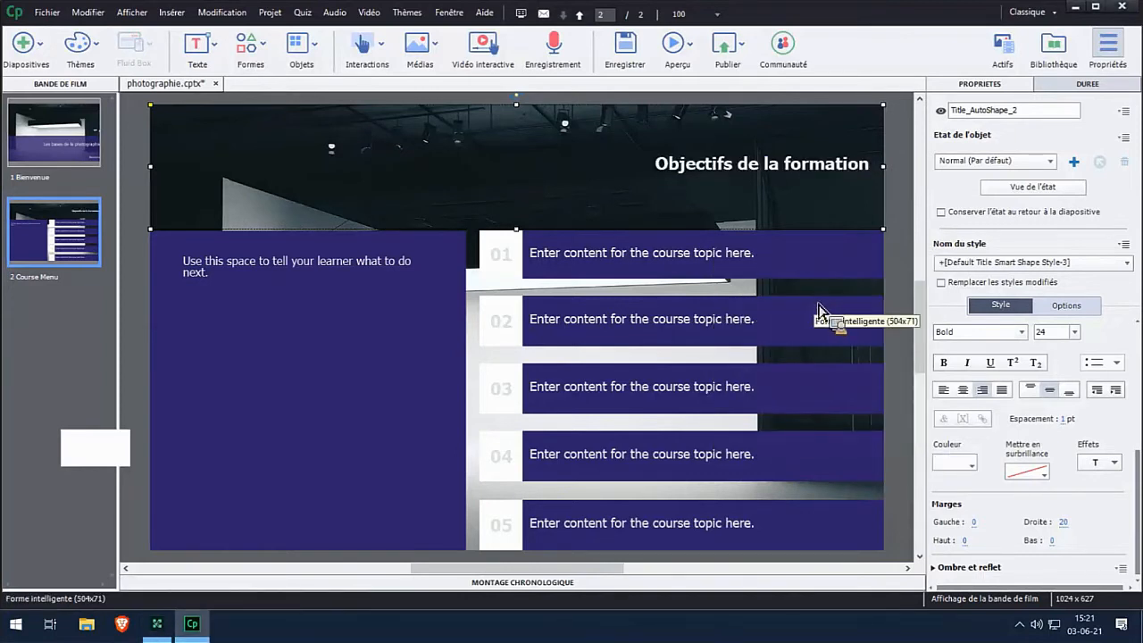
{"action": "left_click", "coordinate": [536, 267]}
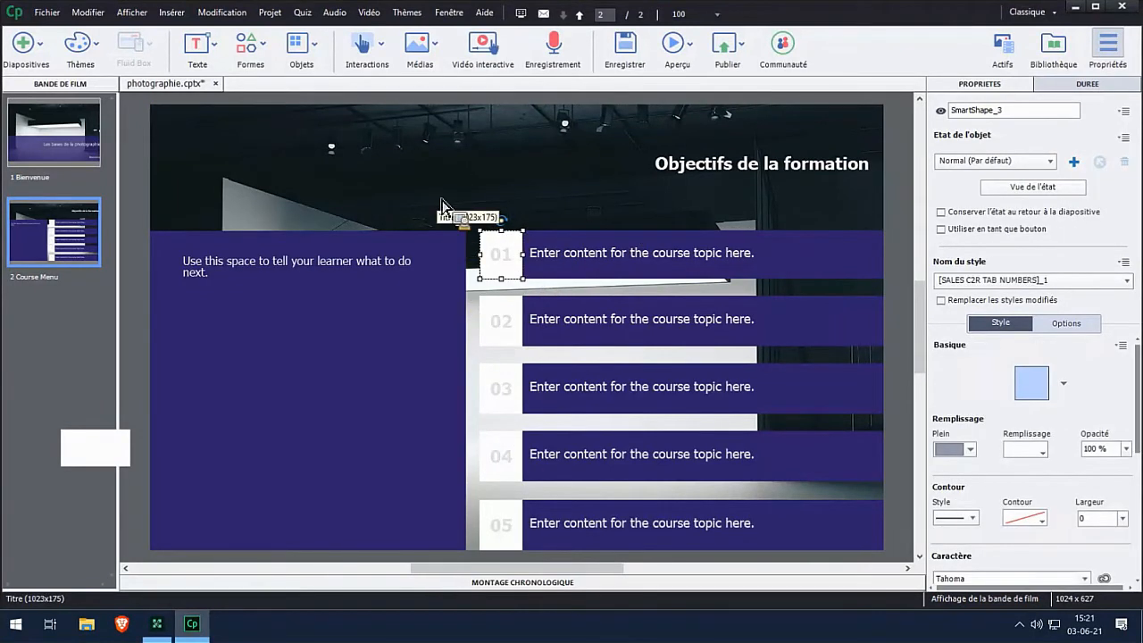
Step: Copy the Continuer button from the welcome slide to the lower part of the course menu's instruction panel and save the project
{"action": "left_click", "coordinate": [75, 156]}
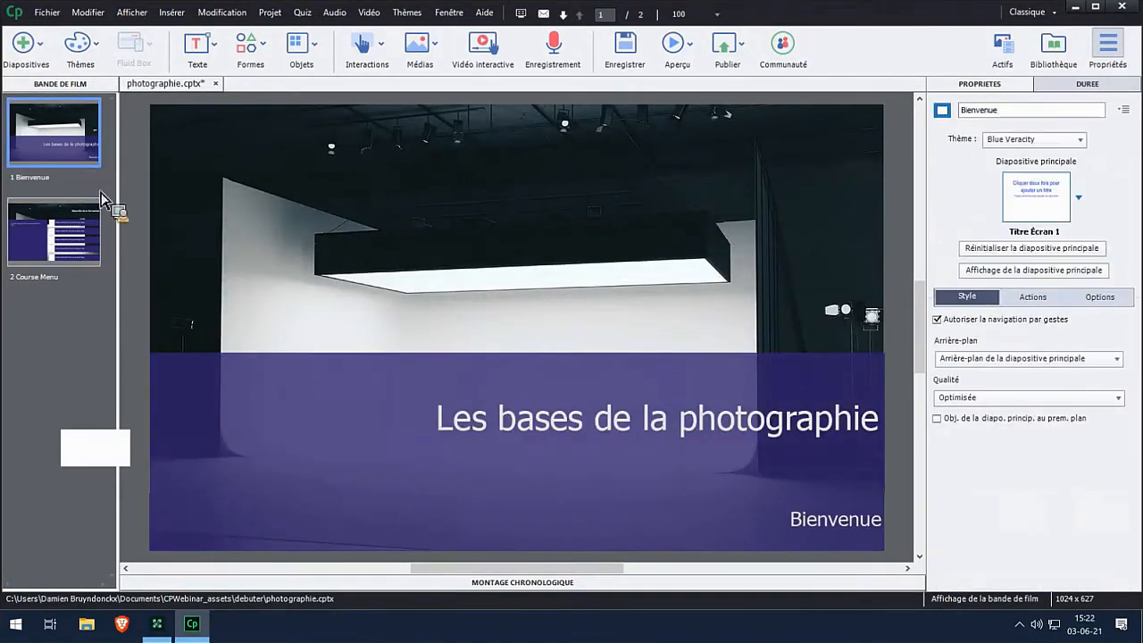
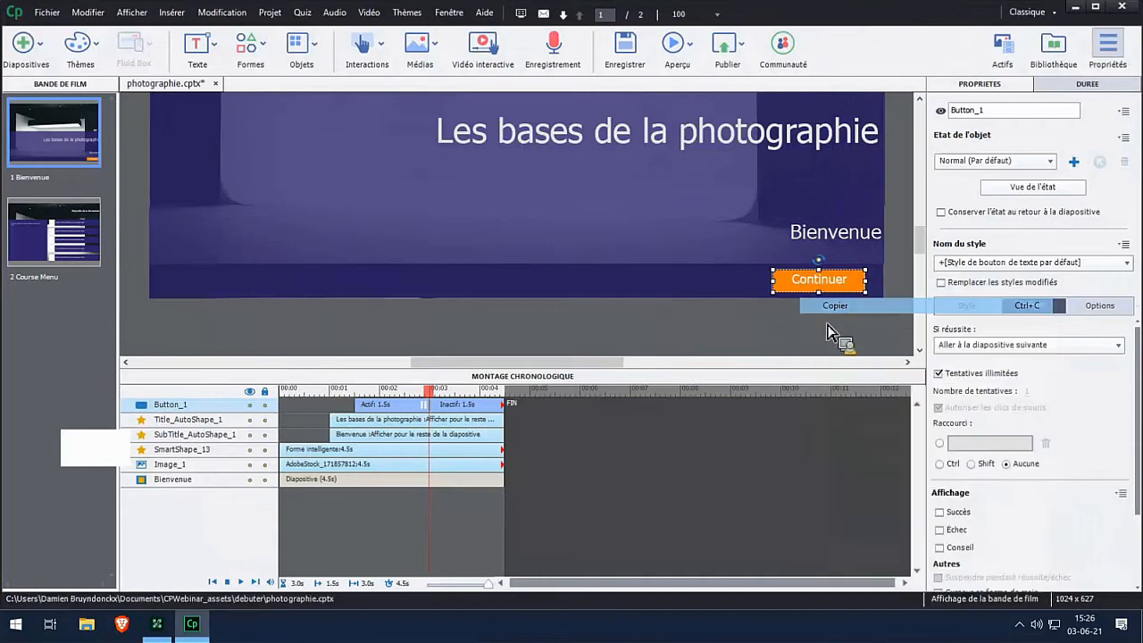
{"action": "left_click", "coordinate": [46, 258]}
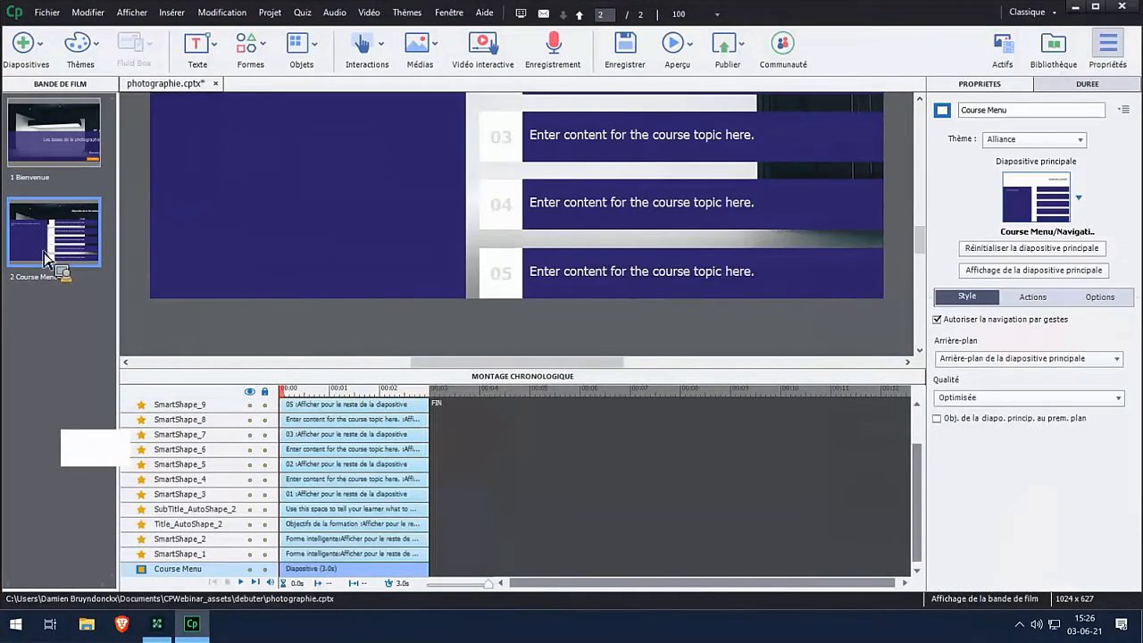
{"action": "key", "text": "ctrl+v"}
{"action": "left_click_drag", "start_coordinate": [809, 298], "coordinate": [319, 280]}
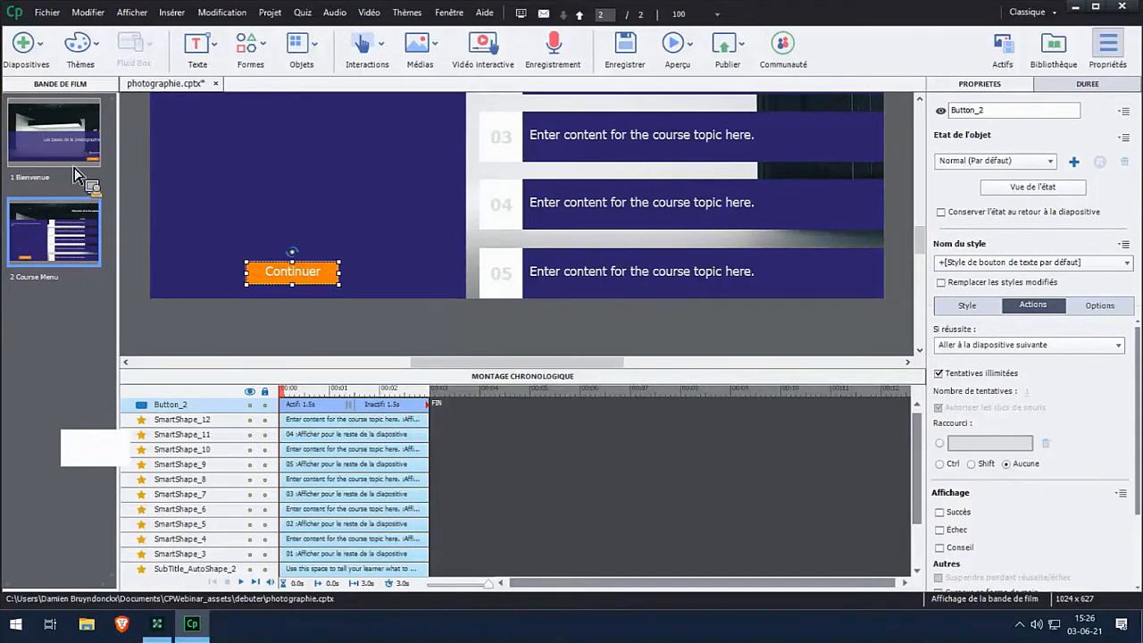
{"action": "left_click", "coordinate": [624, 52]}
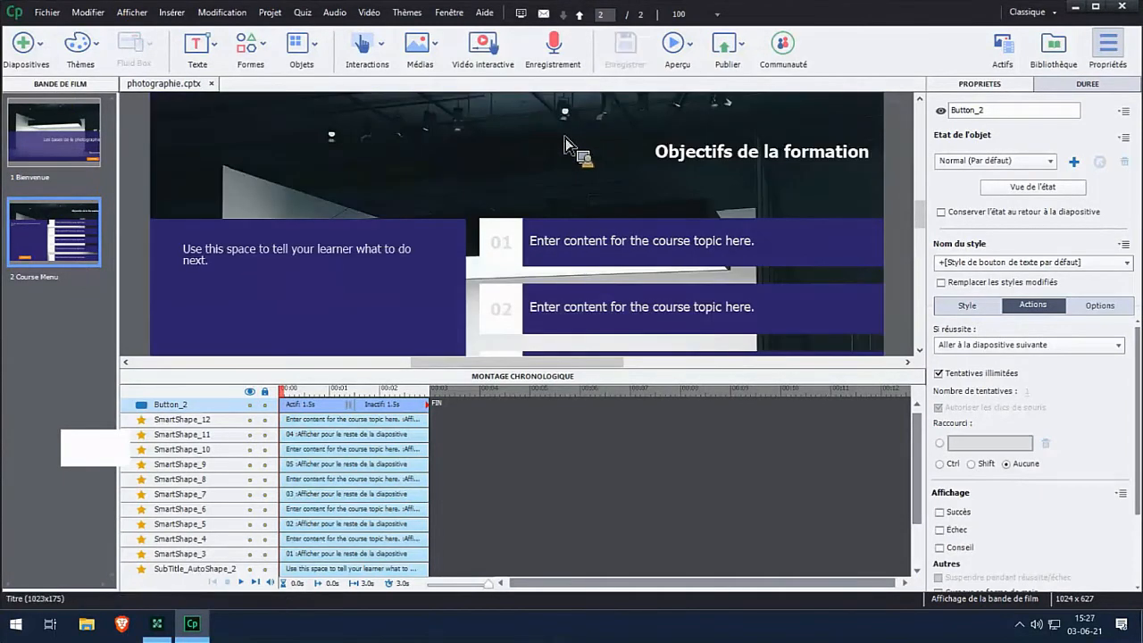
Step: Collapse the timeline and add a blank slide after the course menu slide
{"action": "left_click", "coordinate": [500, 379]}
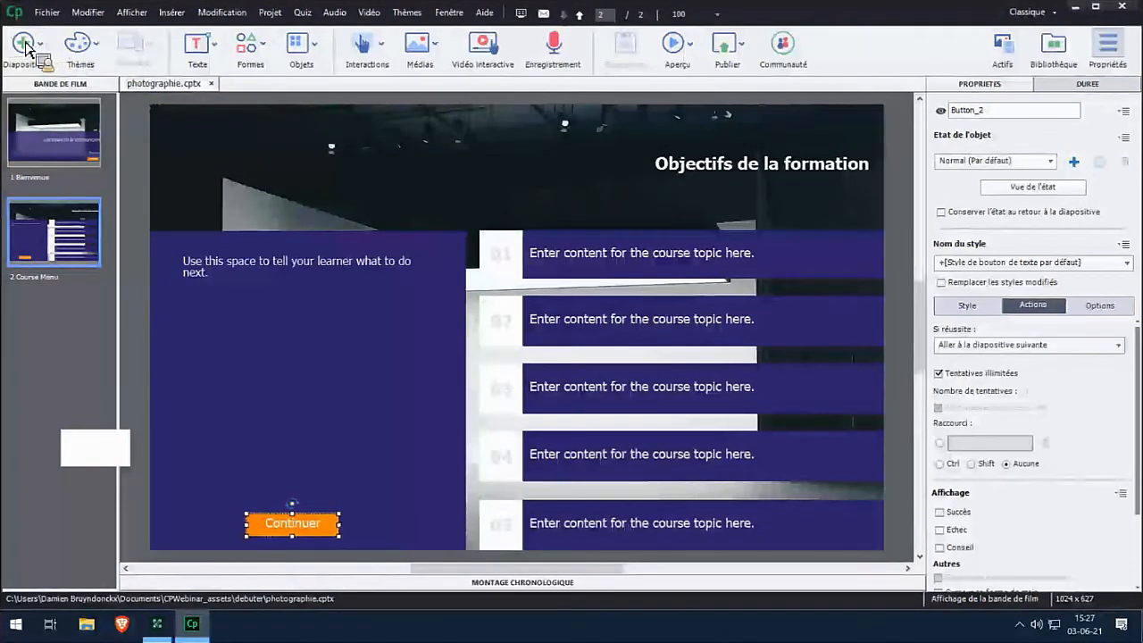
{"action": "left_click", "coordinate": [42, 53]}
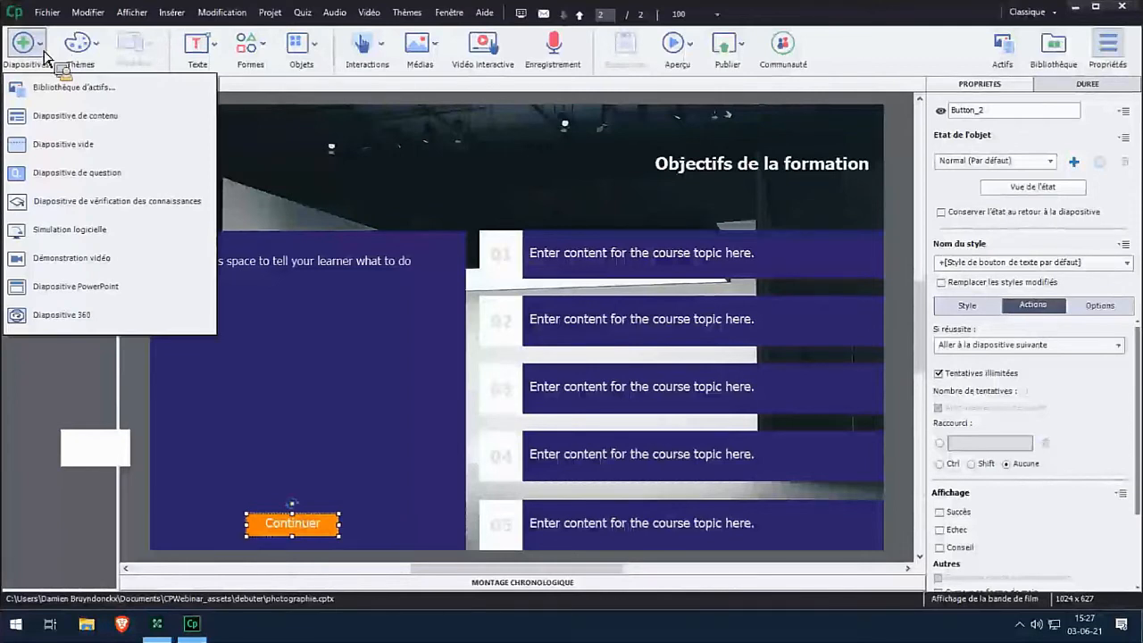
{"action": "left_click", "coordinate": [54, 145]}
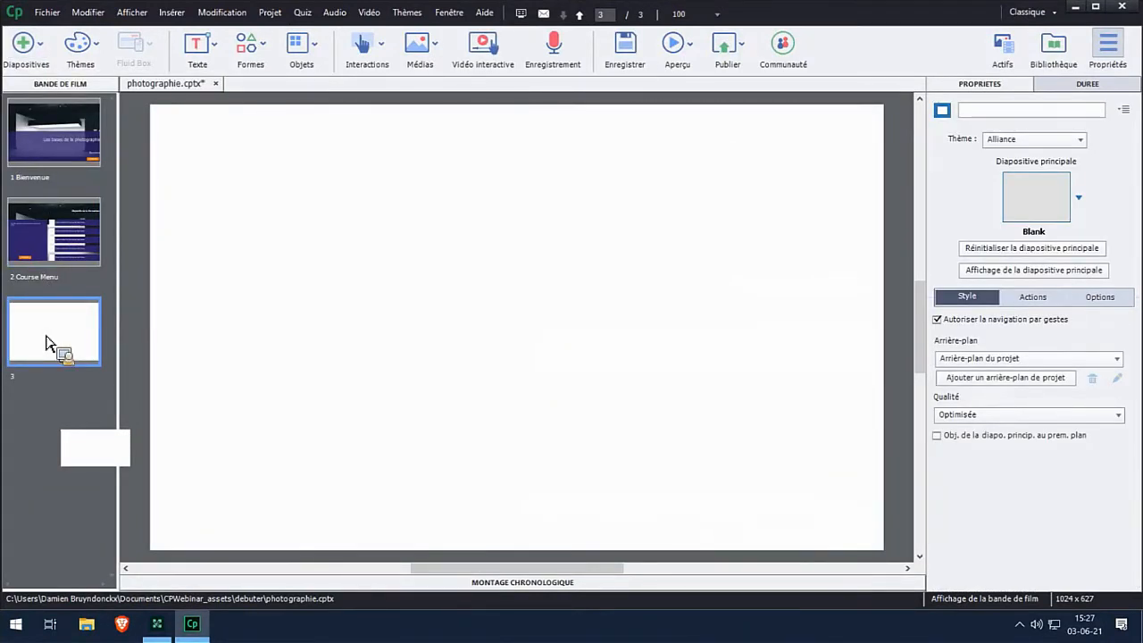
Step: Place the photo studio image AdobeStock_171857812.jpg from the library on slide 3 so that it covers the blank slide
{"action": "left_click", "coordinate": [1069, 57]}
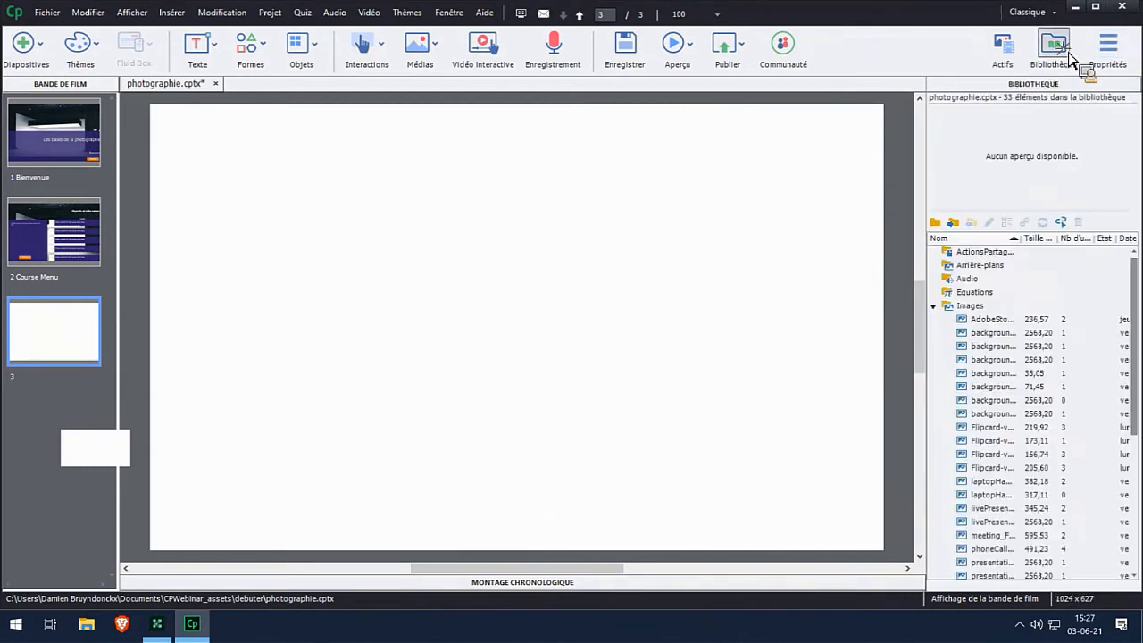
{"action": "scroll", "coordinate": [1136, 326], "scroll_direction": "down", "scroll_amount": 3}
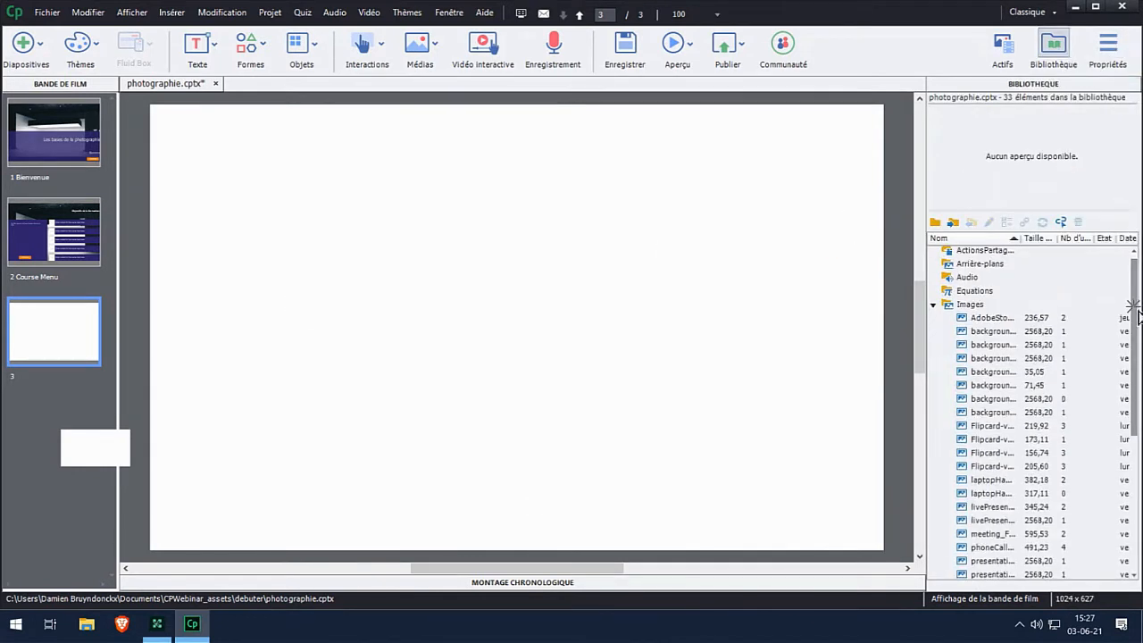
{"action": "scroll", "coordinate": [1130, 329], "scroll_direction": "up", "scroll_amount": 5}
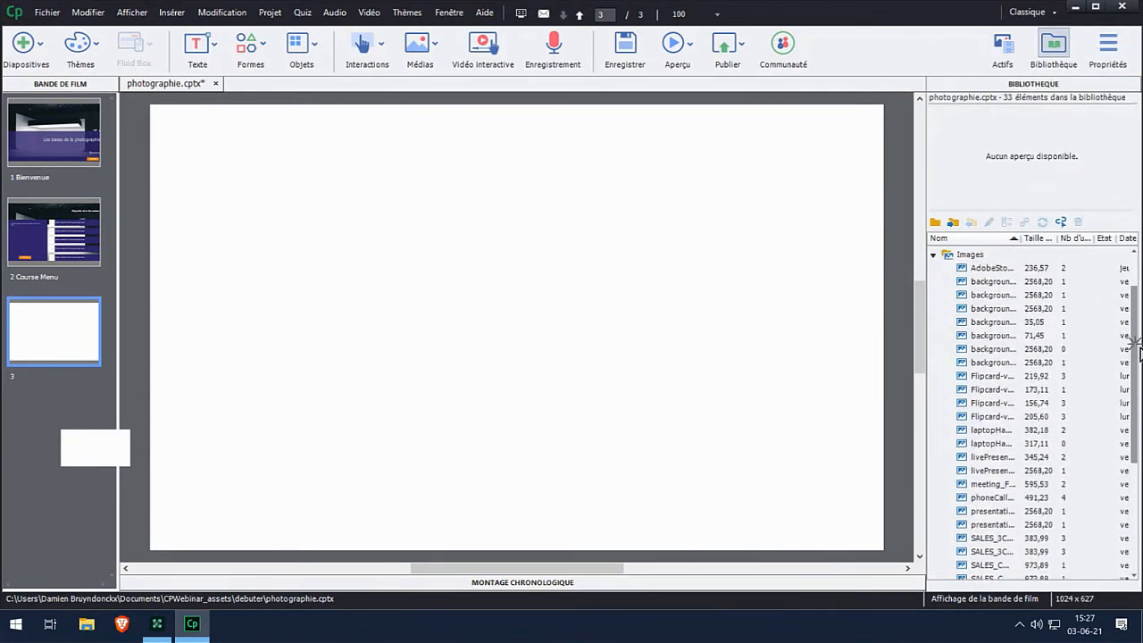
{"action": "left_click", "coordinate": [1004, 293]}
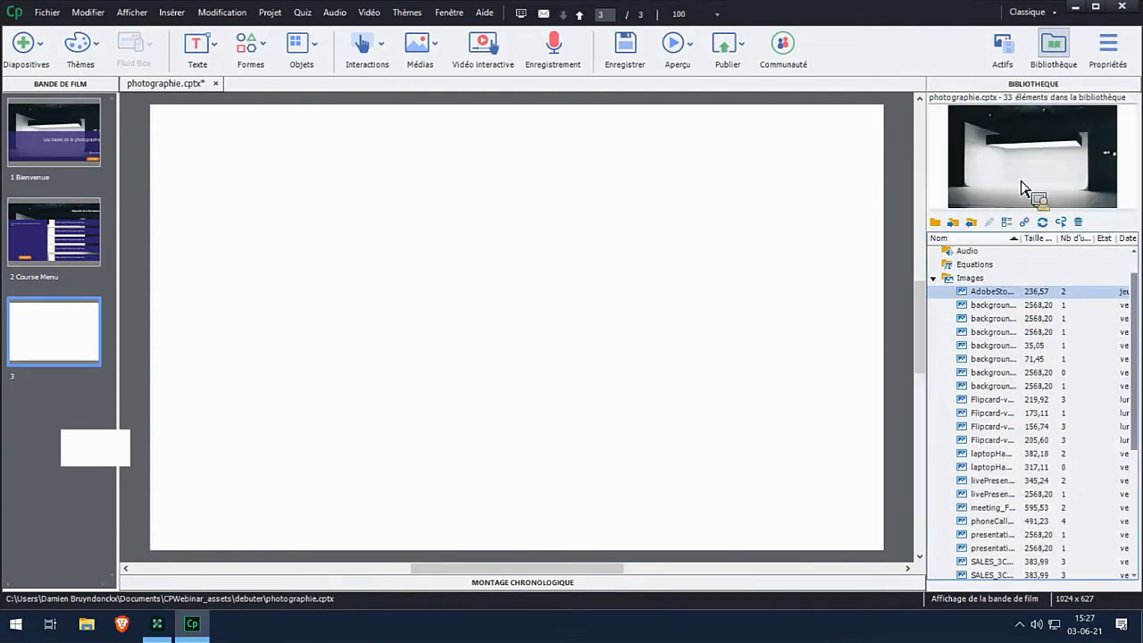
{"action": "left_click_drag", "start_coordinate": [1022, 174], "coordinate": [509, 349]}
{"action": "left_click_drag", "start_coordinate": [812, 147], "coordinate": [684, 265]}
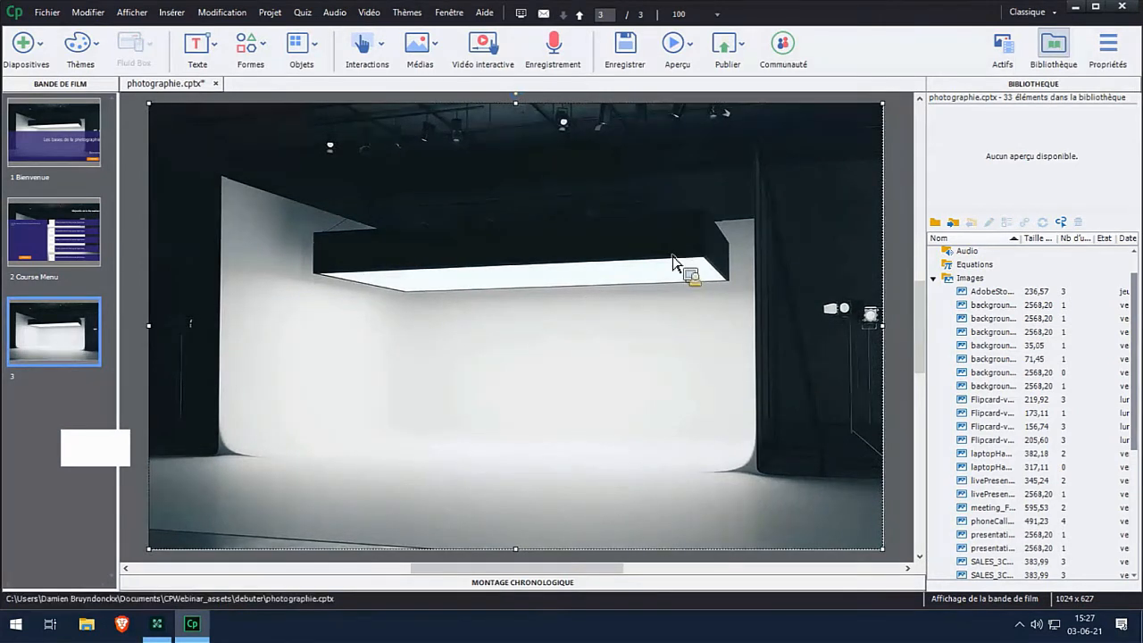
Step: Set the studio image's position to X 0 and Y 0 and lock its size and position
{"action": "left_click", "coordinate": [1107, 46]}
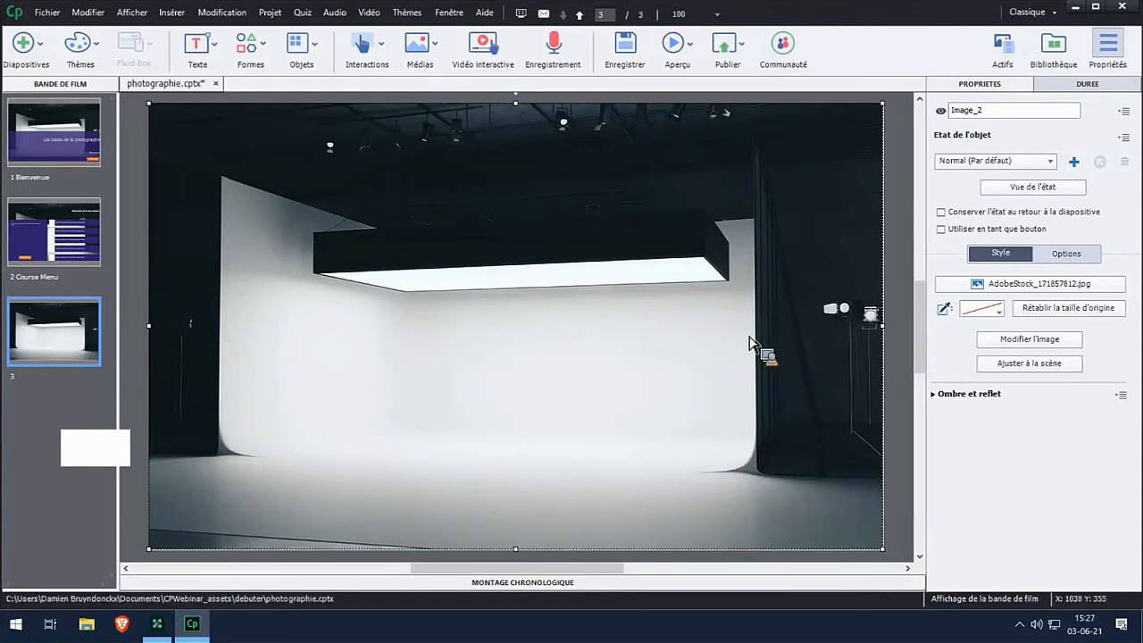
{"action": "left_click", "coordinate": [1069, 259]}
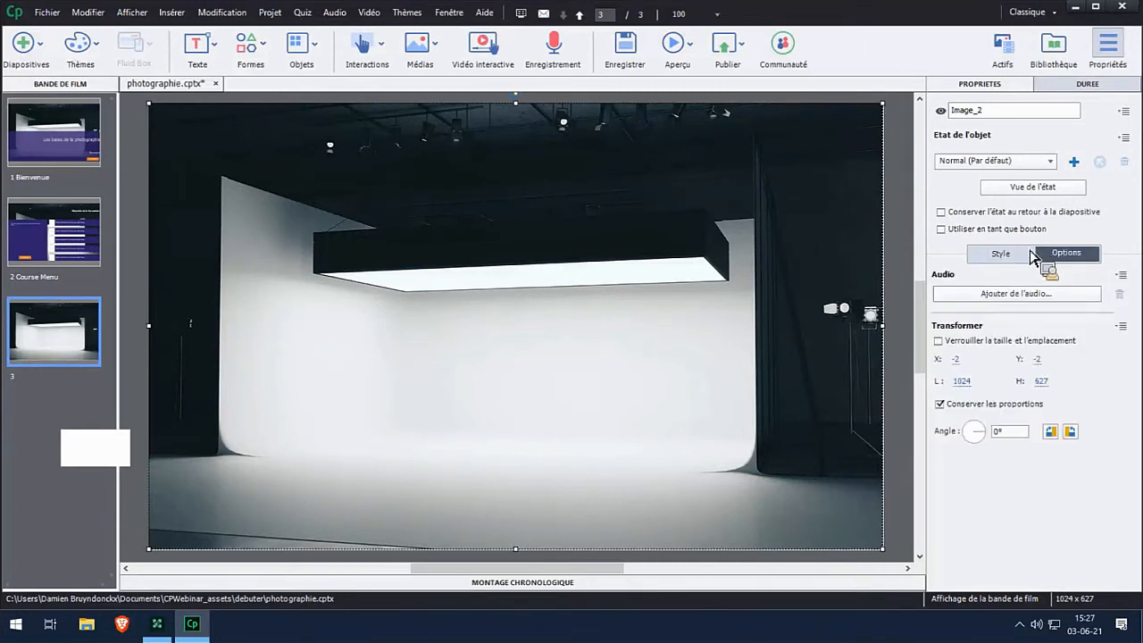
{"action": "left_click", "coordinate": [962, 361]}
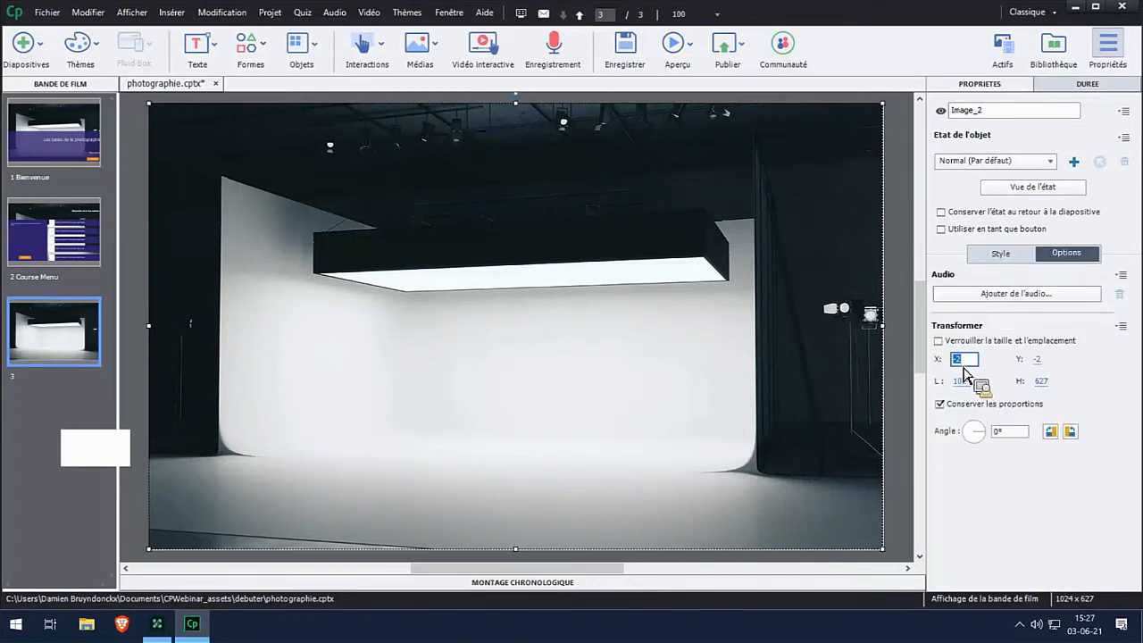
{"action": "left_click", "coordinate": [1039, 361]}
{"action": "key", "text": "Return"}
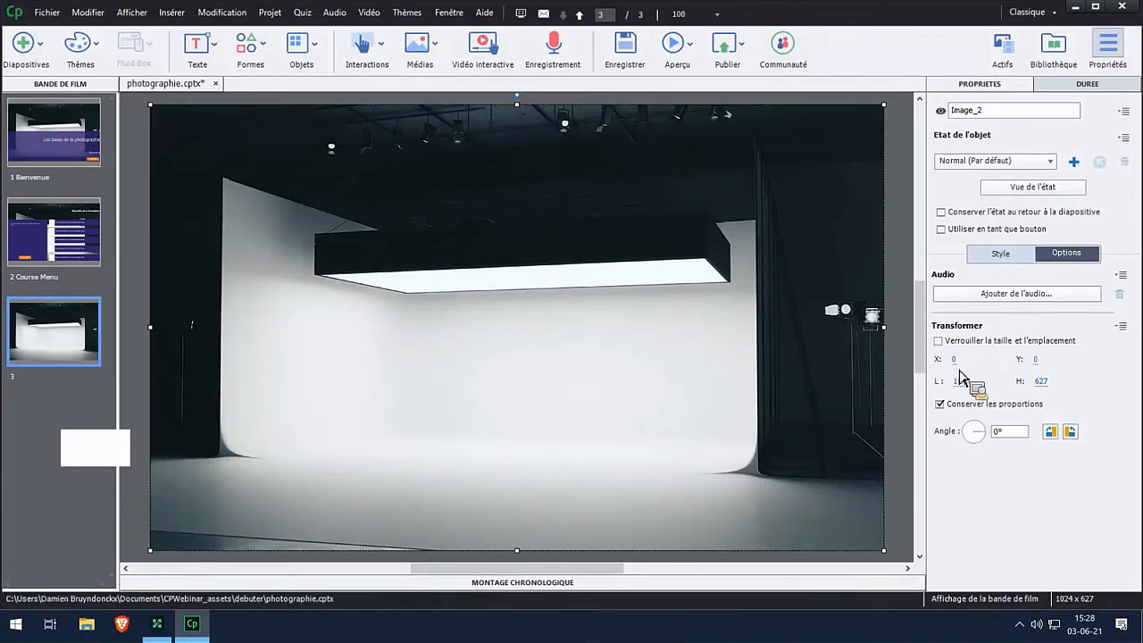
{"action": "left_click", "coordinate": [939, 340]}
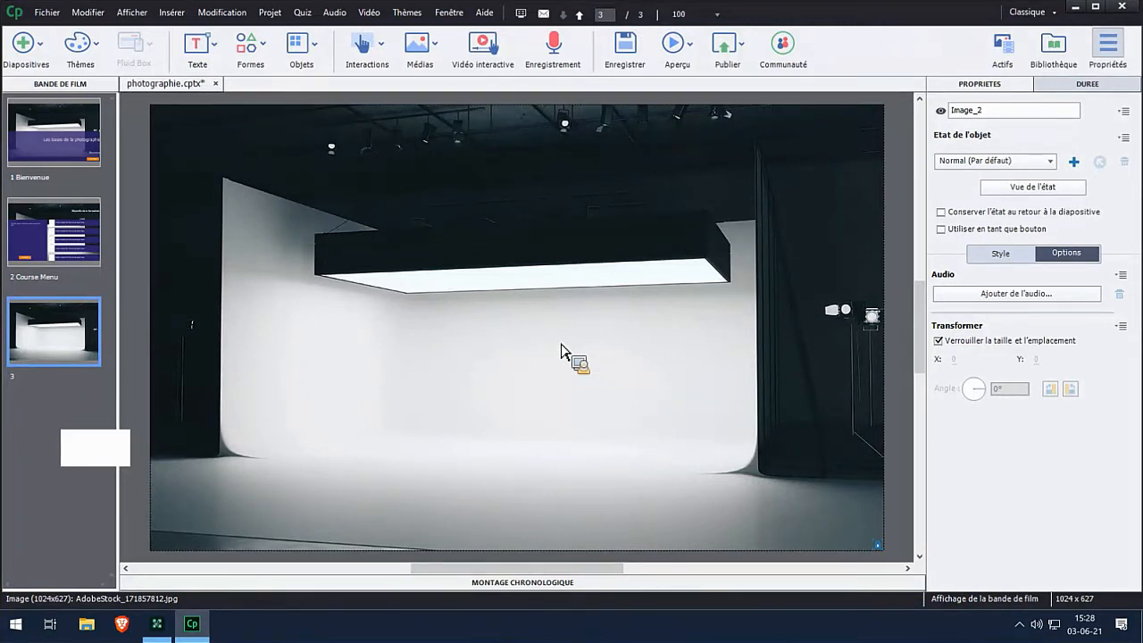
Step: Browse the slide templates and characters in the assets collection, including David's poses
{"action": "left_click", "coordinate": [1010, 59]}
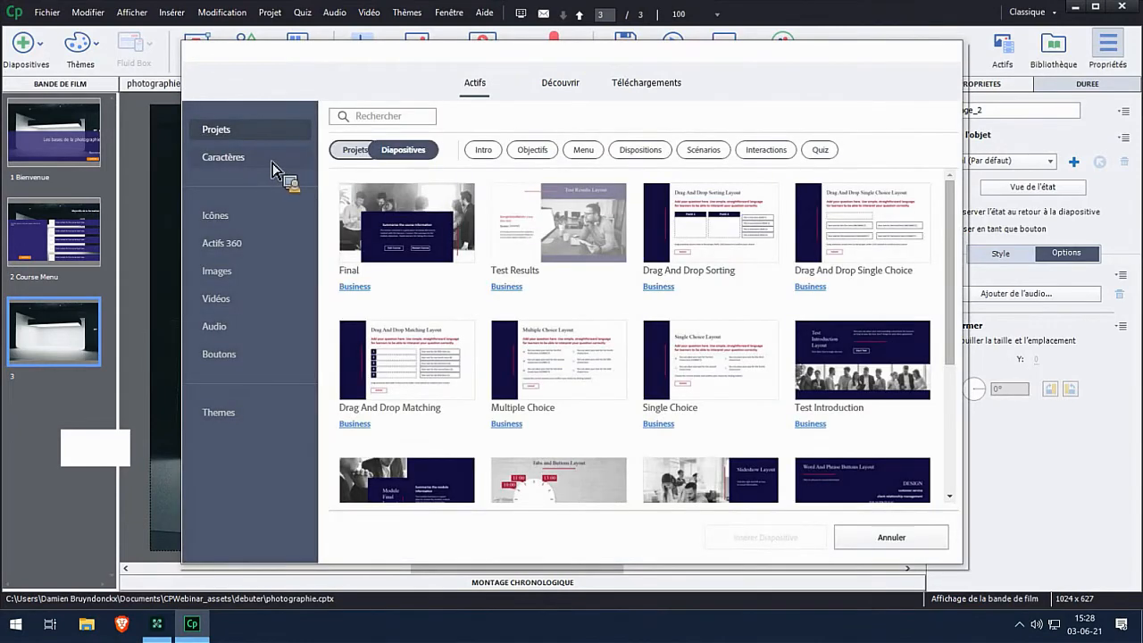
{"action": "left_click_drag", "start_coordinate": [959, 247], "coordinate": [962, 303]}
{"action": "scroll", "coordinate": [955, 381], "scroll_direction": "up", "scroll_amount": 1}
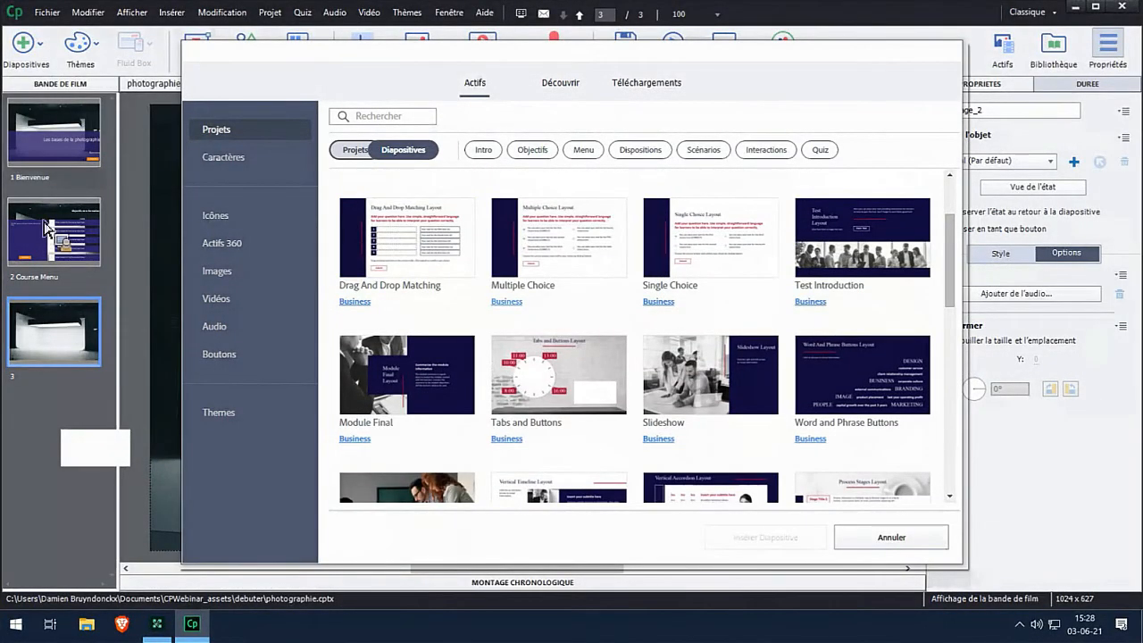
{"action": "left_click", "coordinate": [223, 165]}
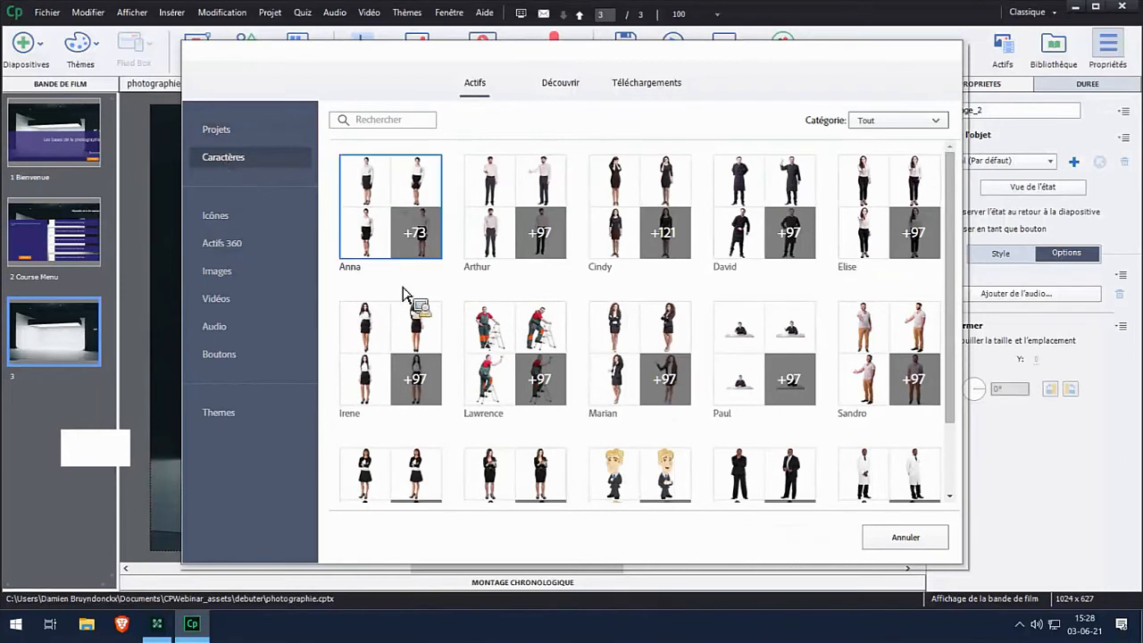
{"action": "left_click", "coordinate": [766, 250]}
{"action": "left_click", "coordinate": [378, 242]}
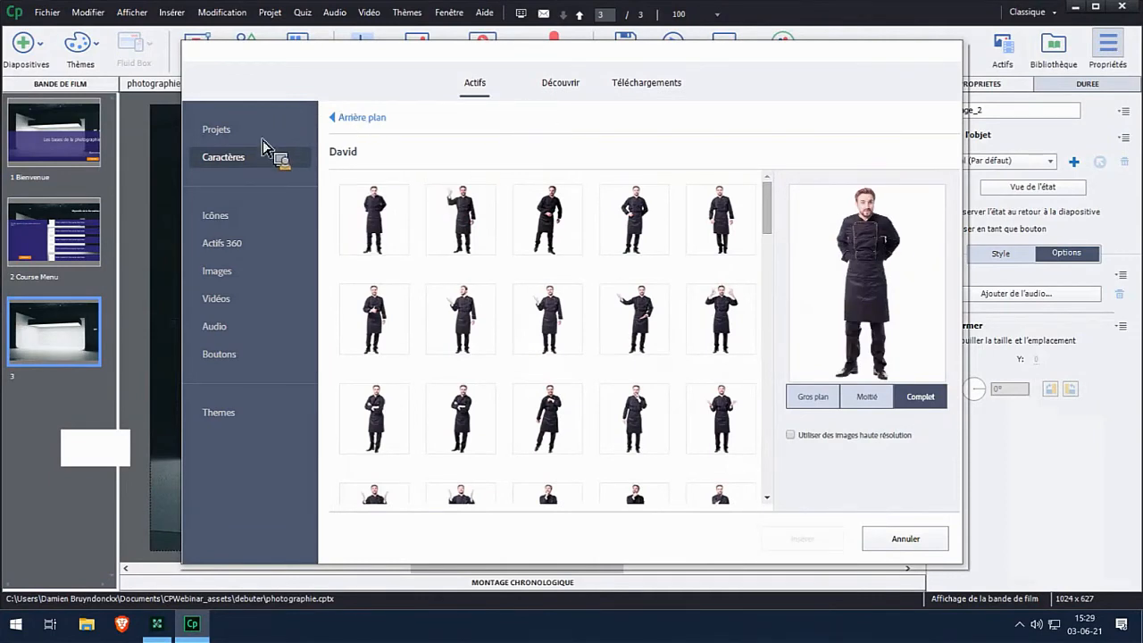
{"action": "left_click", "coordinate": [350, 119]}
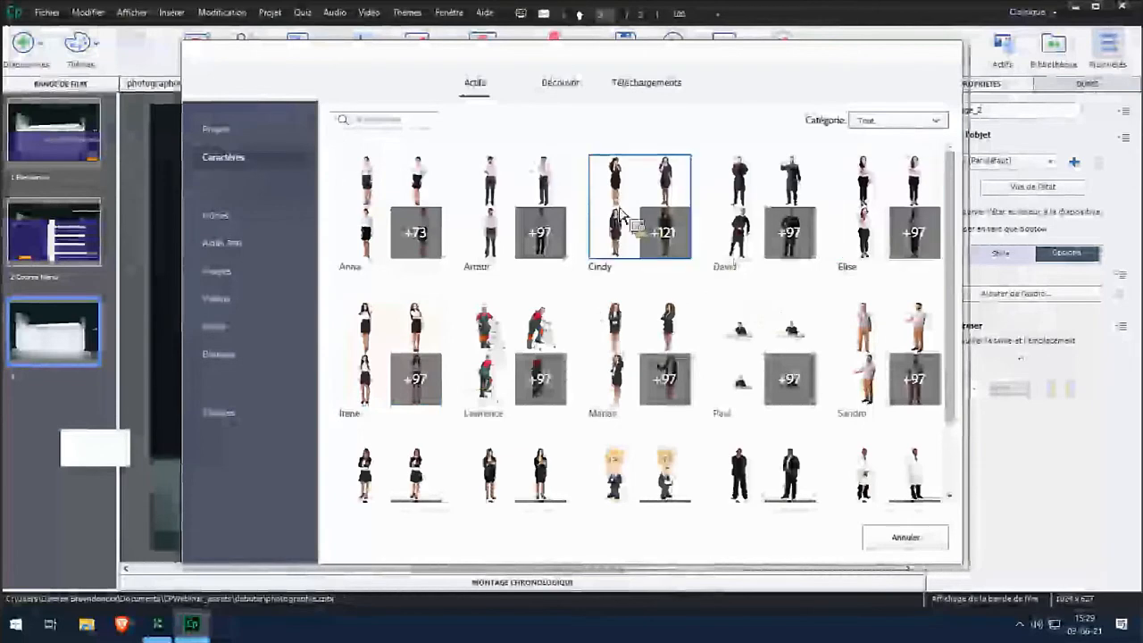
Step: Insert Arthur's full-length handshake pose and scale it to about 256 x 457 px on the slide, at about X 37, Y 128
{"action": "left_click", "coordinate": [515, 199]}
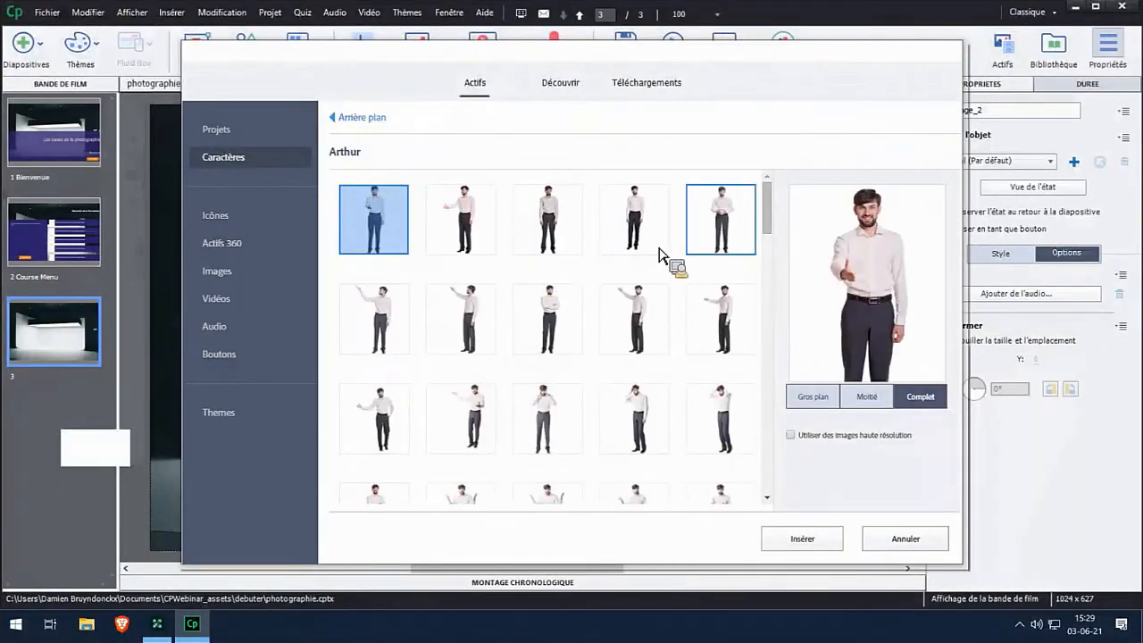
{"action": "left_click", "coordinate": [463, 224]}
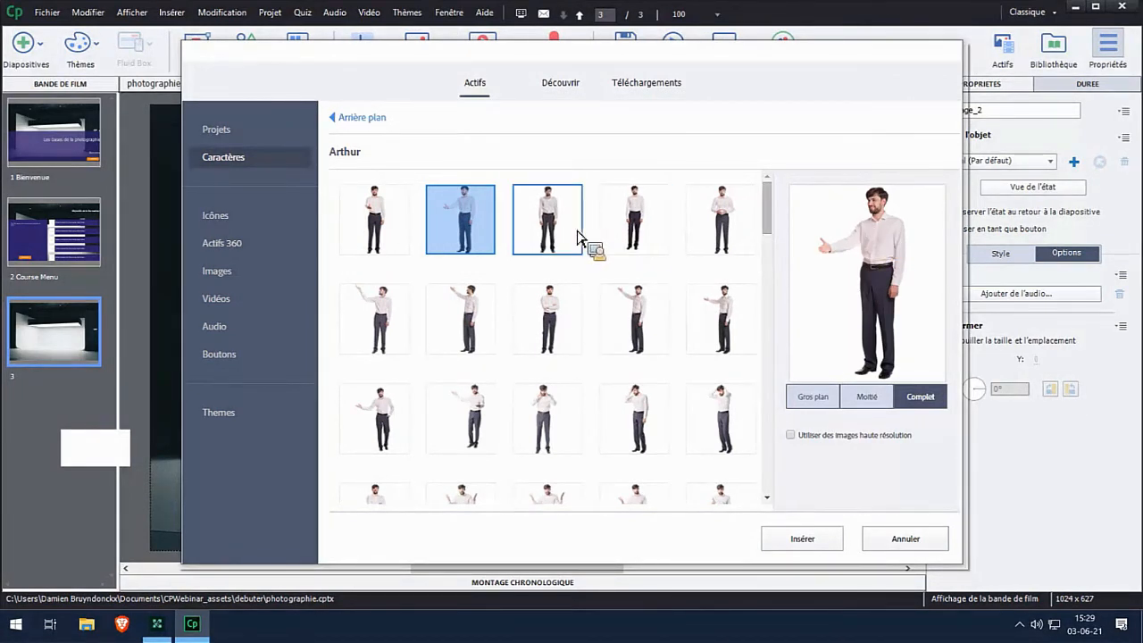
{"action": "left_click", "coordinate": [379, 219]}
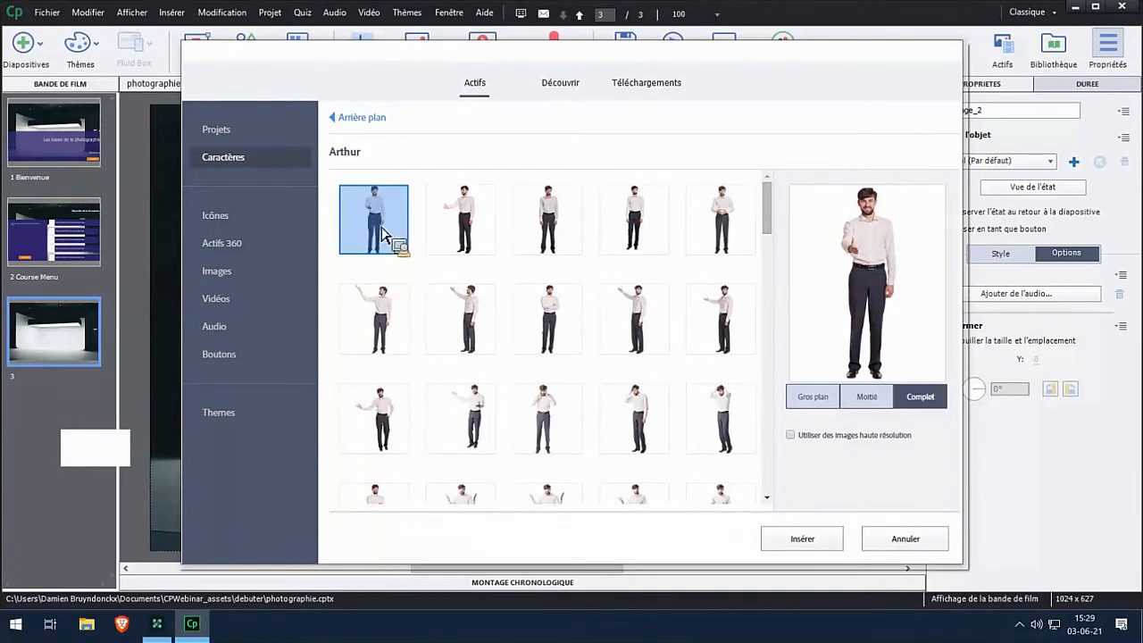
{"action": "left_click", "coordinate": [823, 399]}
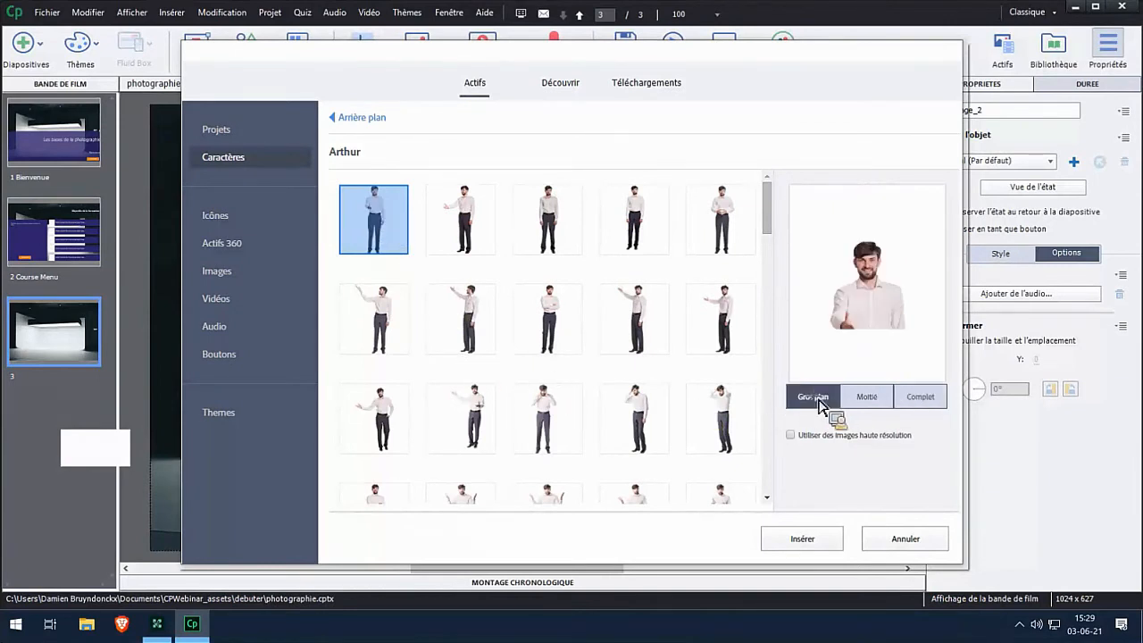
{"action": "left_click", "coordinate": [875, 401]}
{"action": "left_click", "coordinate": [916, 402]}
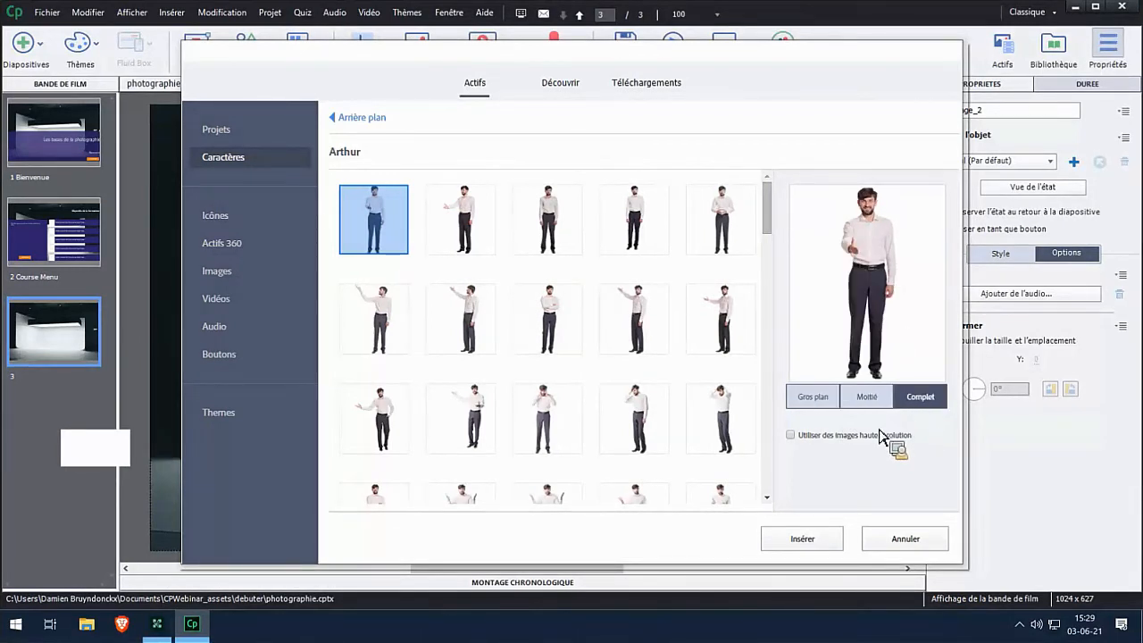
{"action": "left_click", "coordinate": [801, 540]}
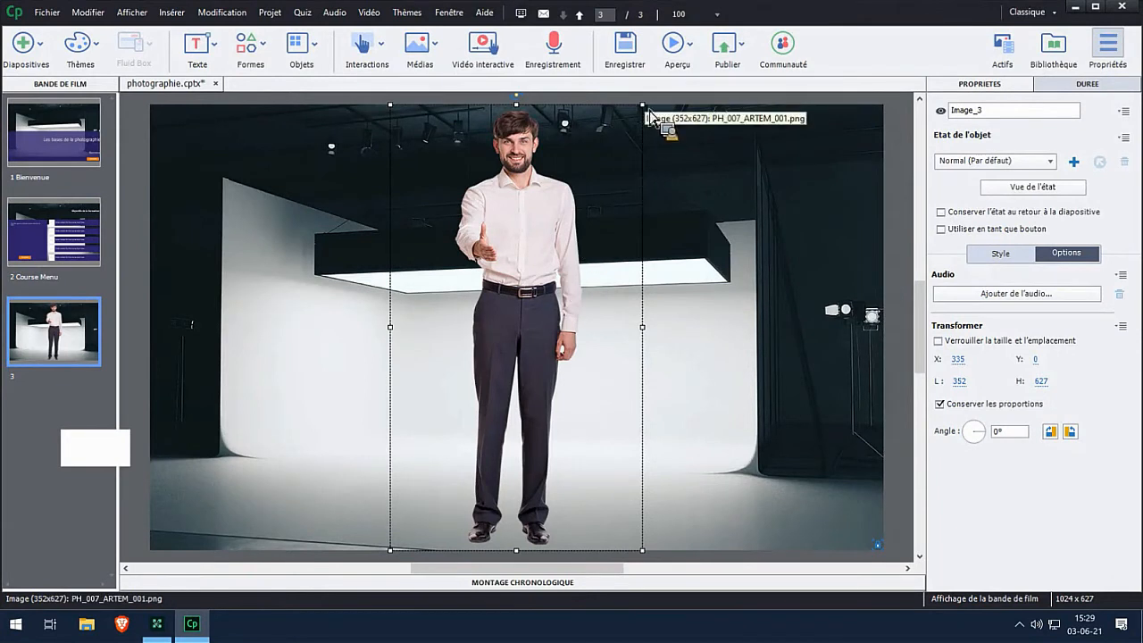
{"action": "left_click_drag", "start_coordinate": [610, 161], "coordinate": [568, 234]}
{"action": "left_click_drag", "start_coordinate": [565, 376], "coordinate": [352, 343]}
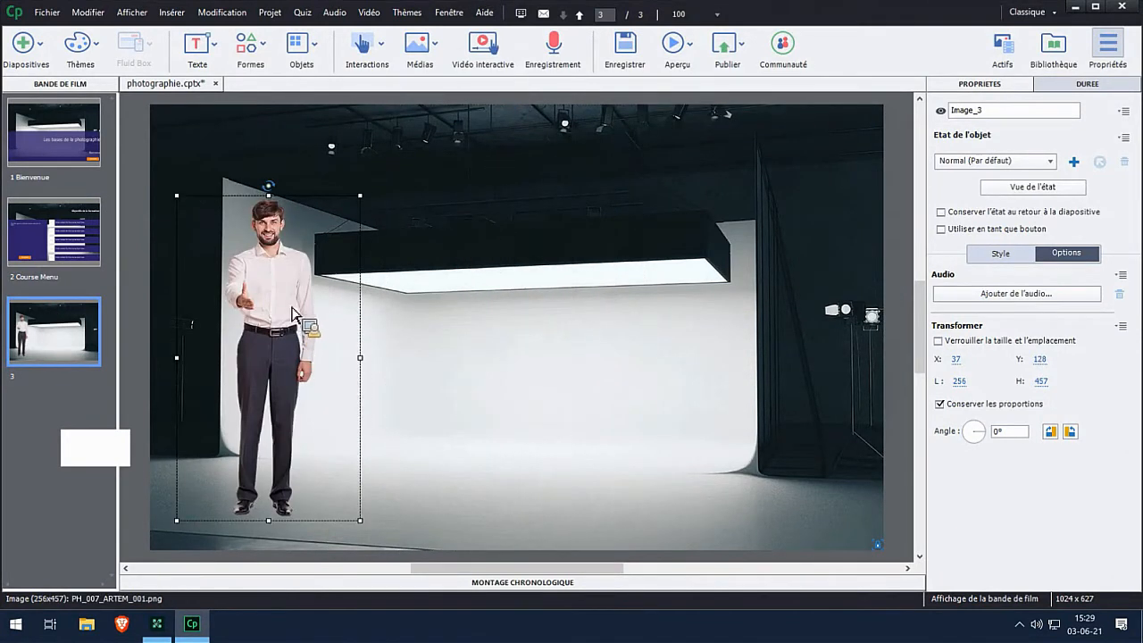
Step: Draw an oval speech bubble beside the character containing "Cliquez sur les points rouges pour avoir une description de l'appareil photo"
{"action": "left_click", "coordinate": [250, 70]}
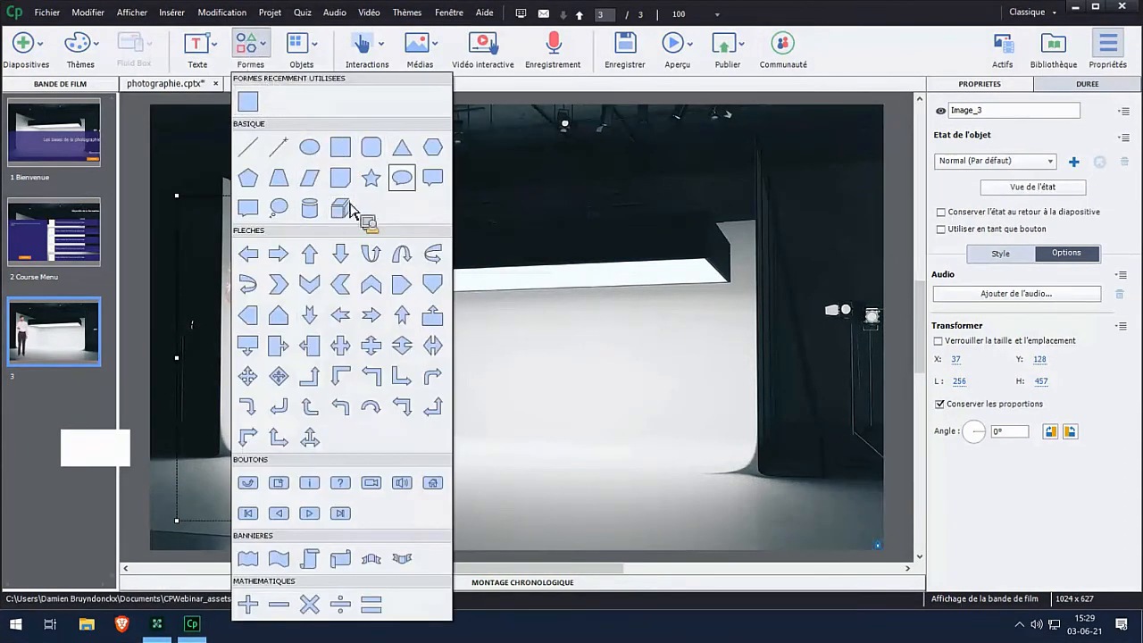
{"action": "left_click", "coordinate": [402, 174]}
{"action": "left_click_drag", "start_coordinate": [349, 134], "coordinate": [585, 251]}
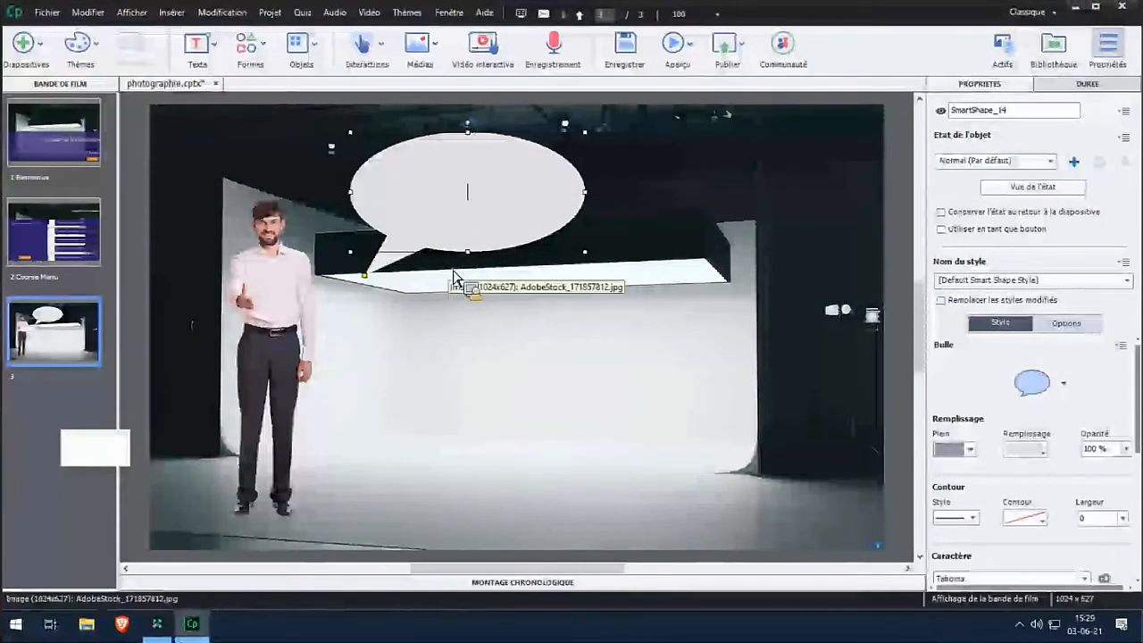
{"action": "type", "text": "cliquez sur l"}
{"action": "type", "text": "points rouges"}
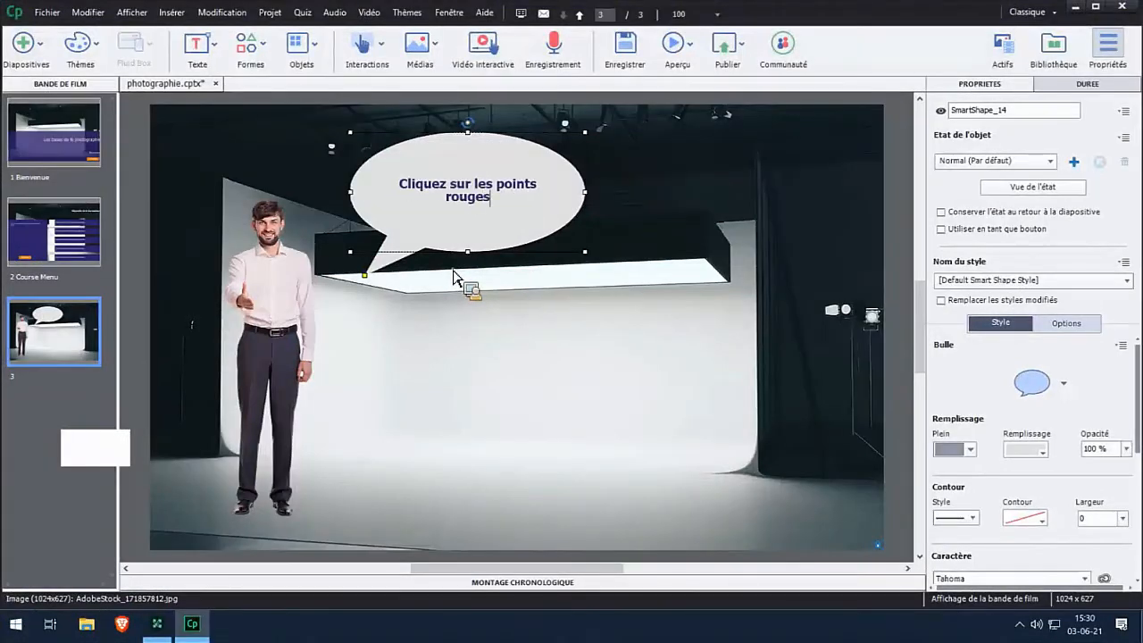
{"action": "type", "text": " pour avoir "}
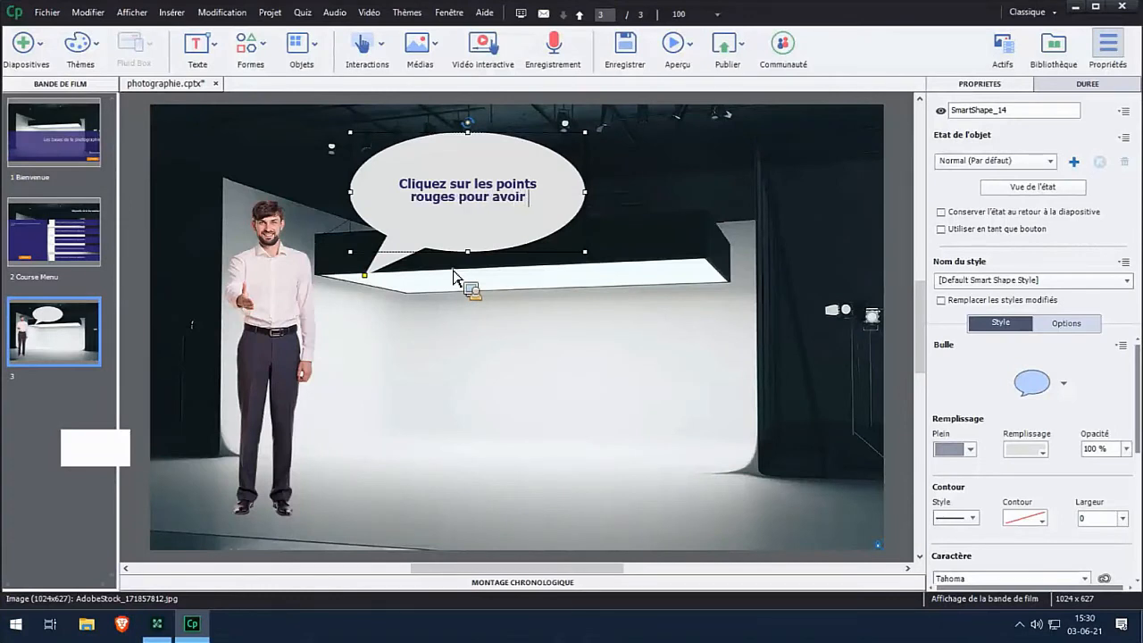
{"action": "type", "text": "une descr"}
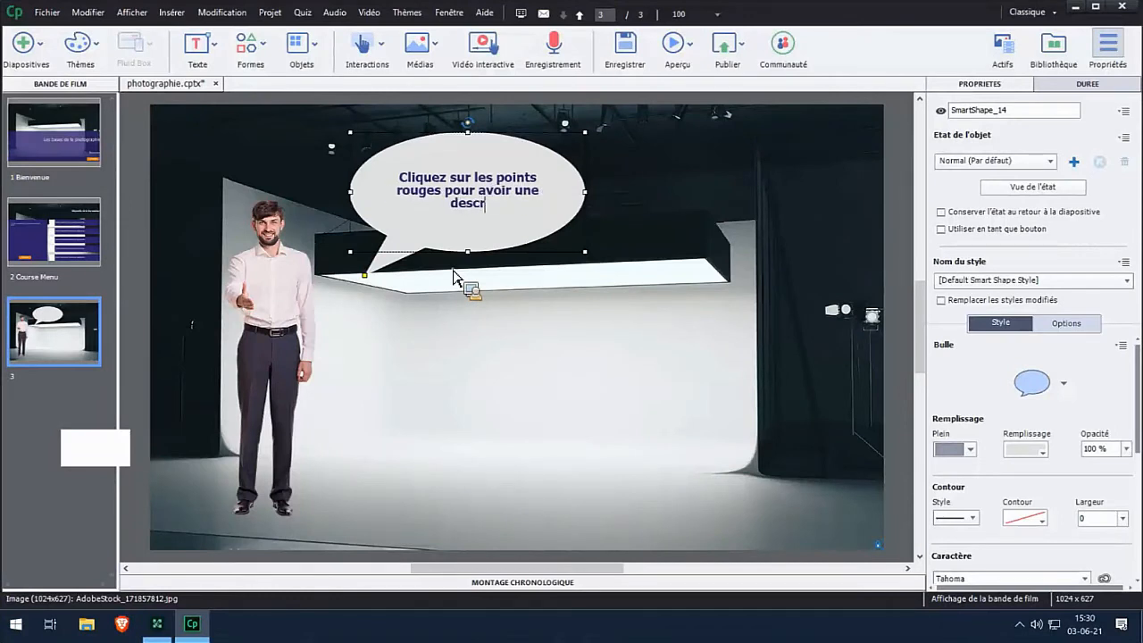
{"action": "type", "text": "iption de l'appareil pho"}
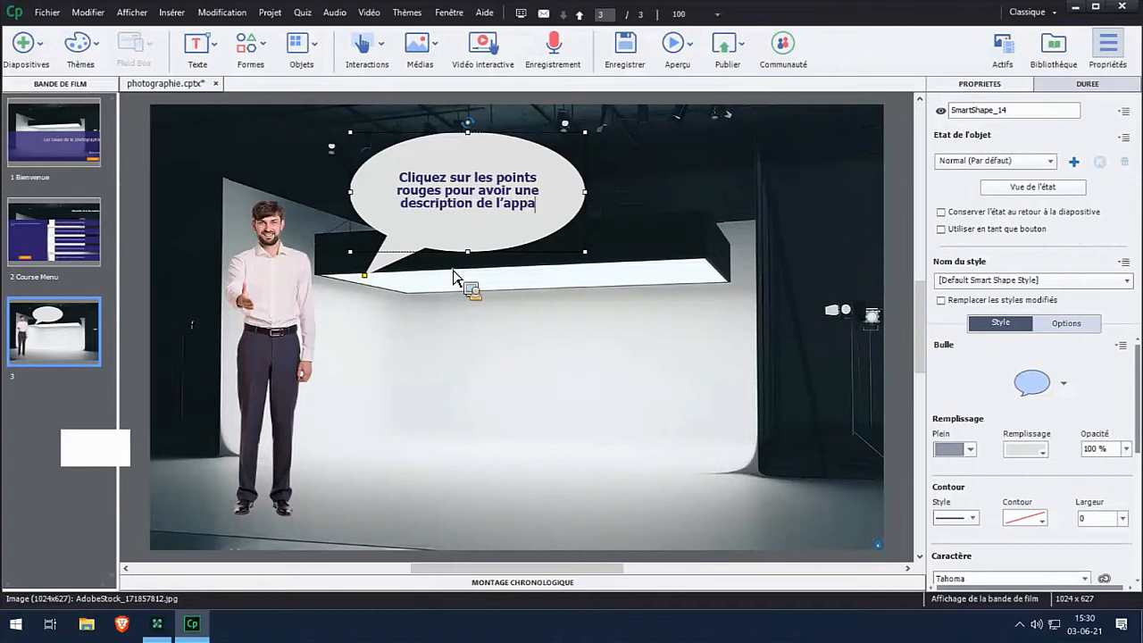
{"action": "type", "text": "to"}
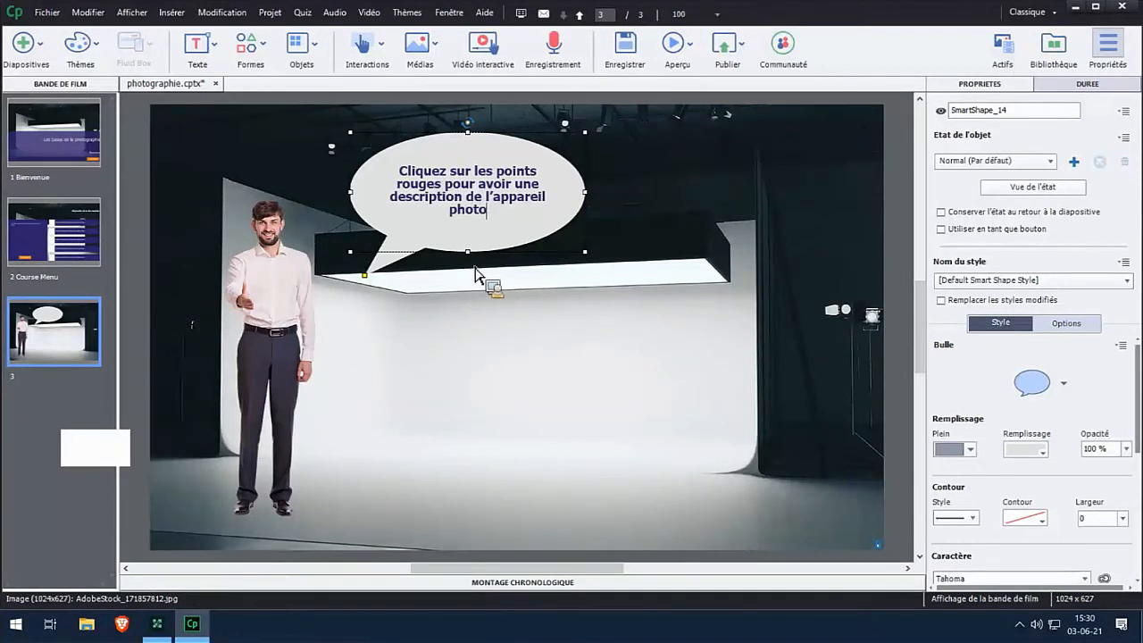
Step: Move the speech bubble above the character, reduce its height and aim its tail at his face
{"action": "left_click_drag", "start_coordinate": [480, 226], "coordinate": [380, 178]}
{"action": "left_click_drag", "start_coordinate": [401, 100], "coordinate": [406, 135]}
{"action": "left_click_drag", "start_coordinate": [367, 204], "coordinate": [362, 201]}
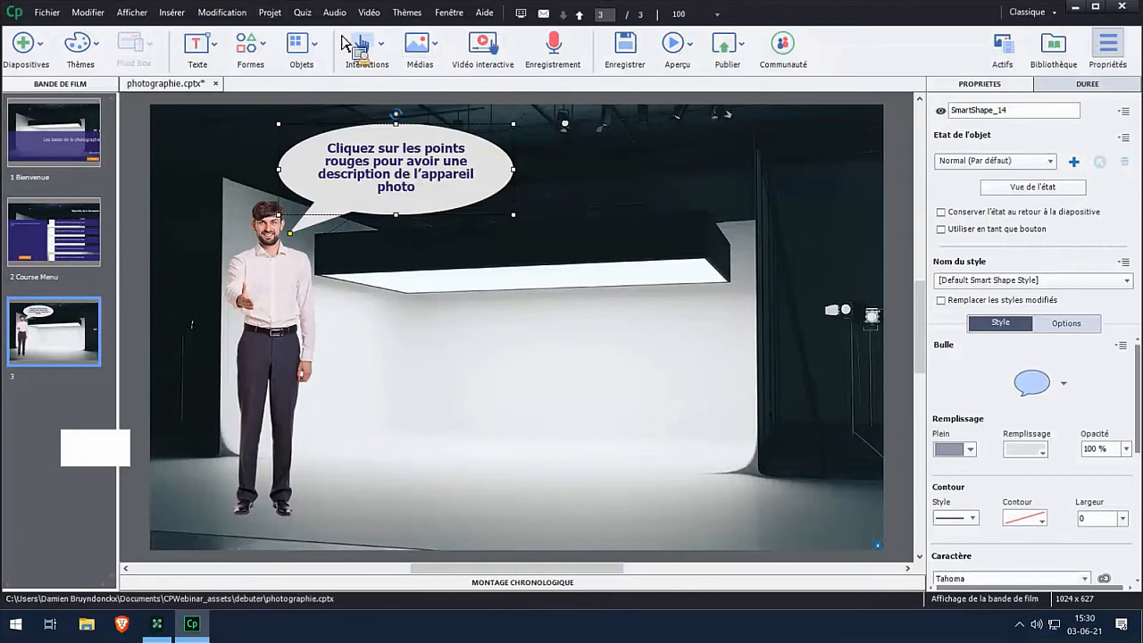
Step: Review the global general settings in the preferences, close them without applying changes and save the project
{"action": "left_click", "coordinate": [87, 13]}
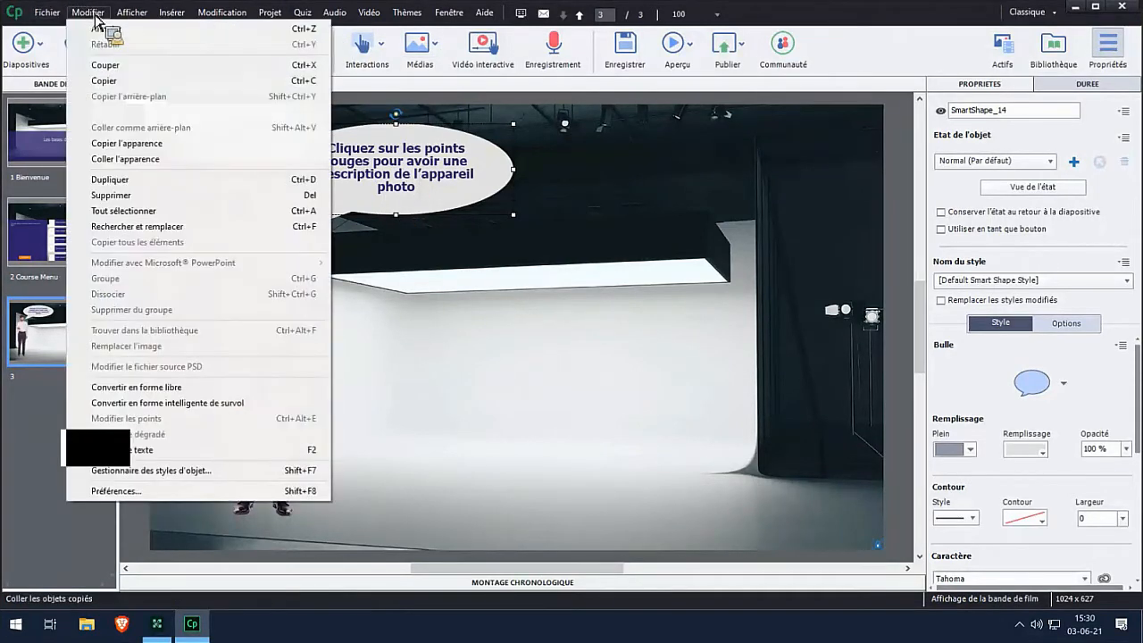
{"action": "key", "text": "Escape"}
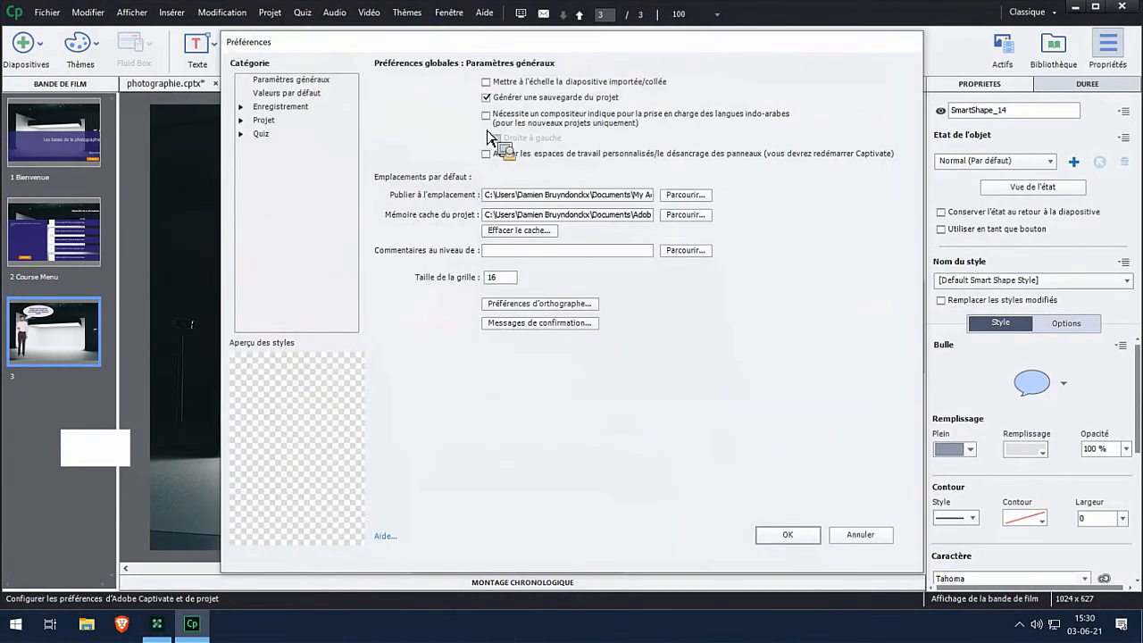
{"action": "left_click", "coordinate": [324, 82]}
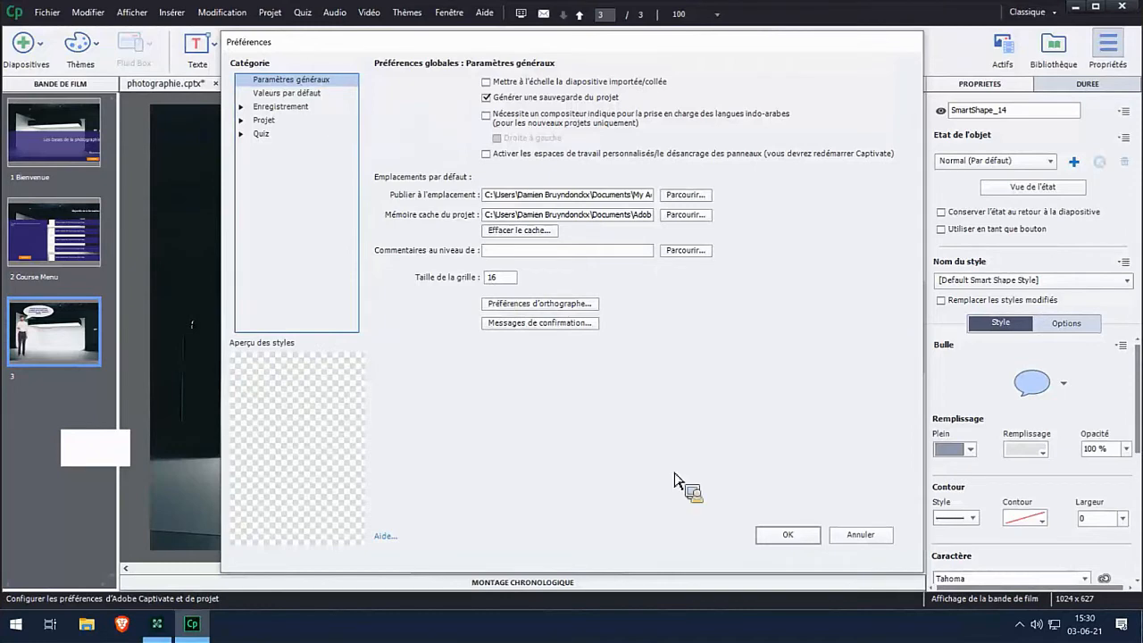
{"action": "left_click", "coordinate": [876, 538]}
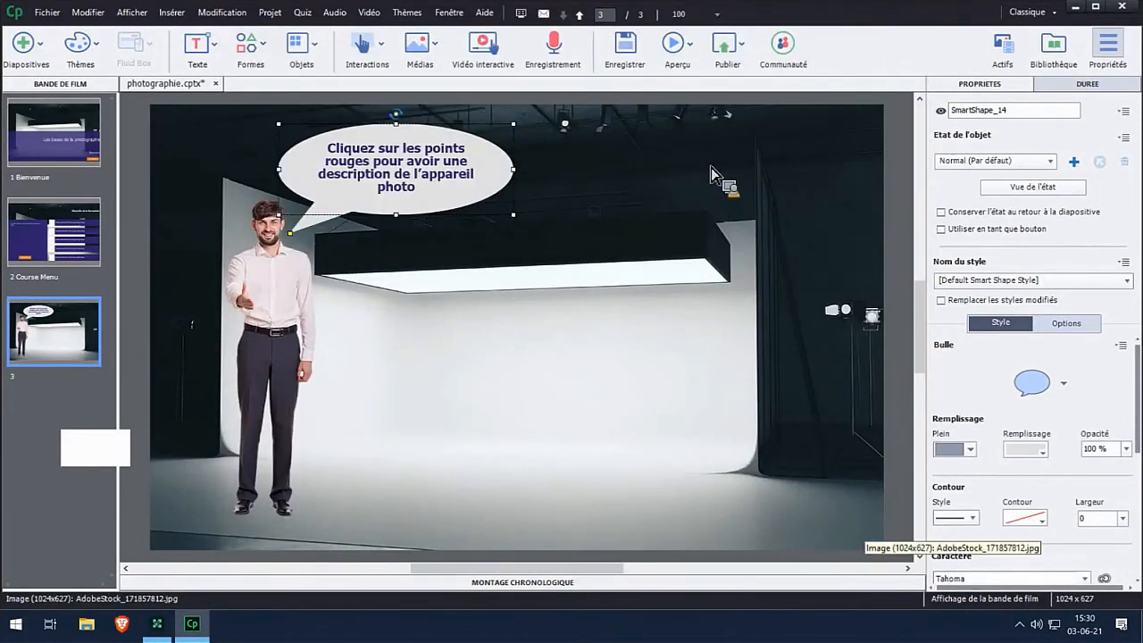
{"action": "left_click", "coordinate": [637, 57]}
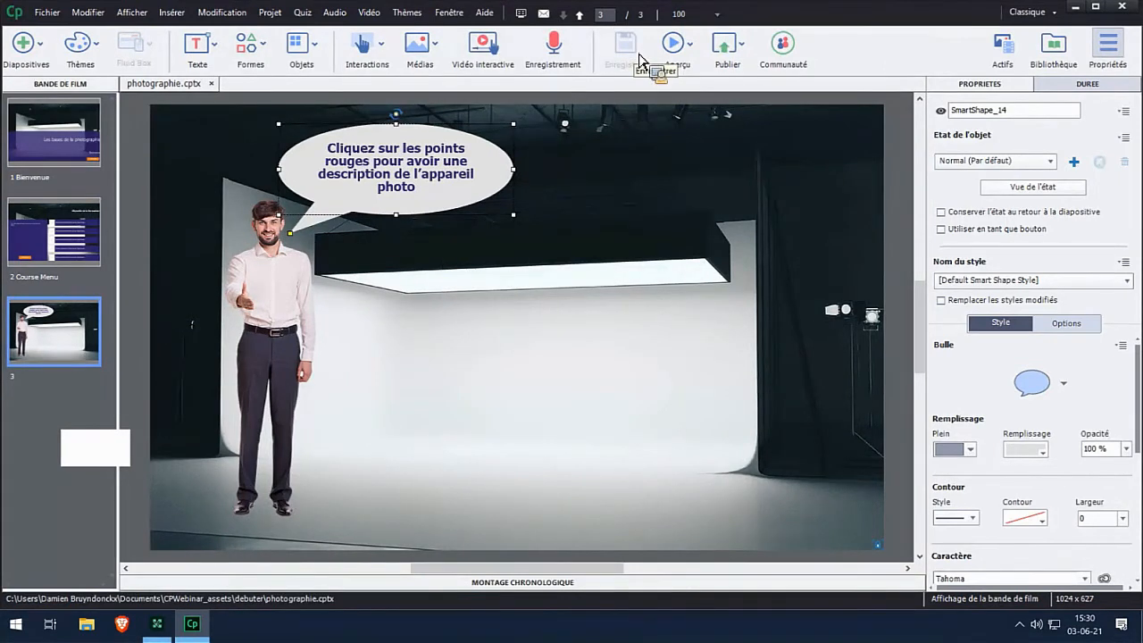
Step: Examine the saving, preview and HTML5 publish-to-computer options, closing the publish dialog without publishing
{"action": "left_click", "coordinate": [48, 13]}
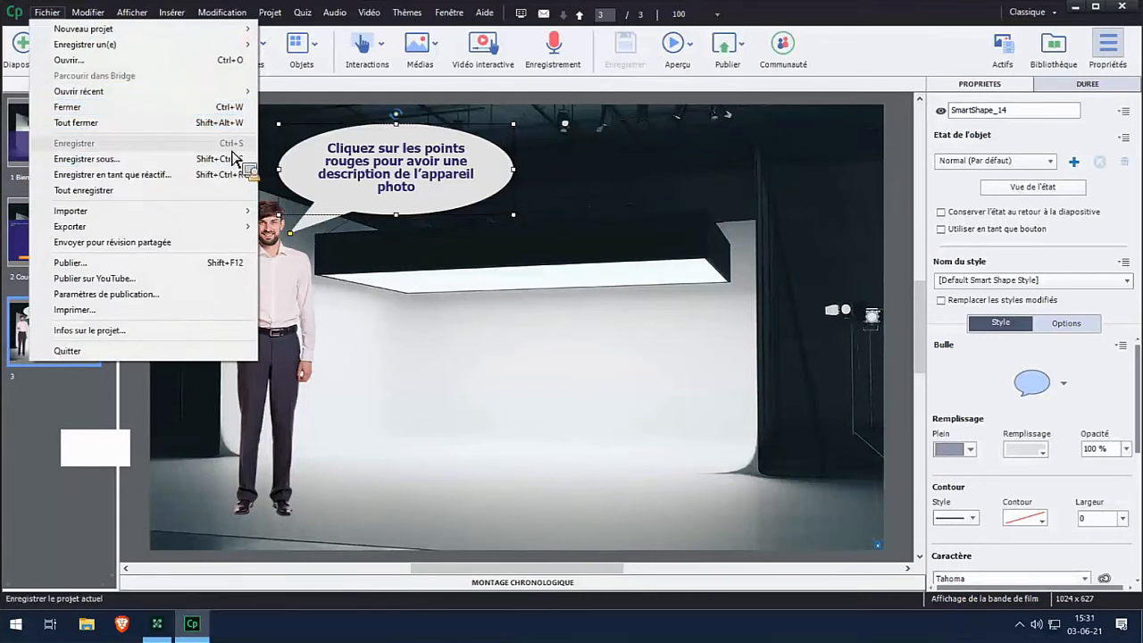
{"action": "left_click", "coordinate": [437, 99]}
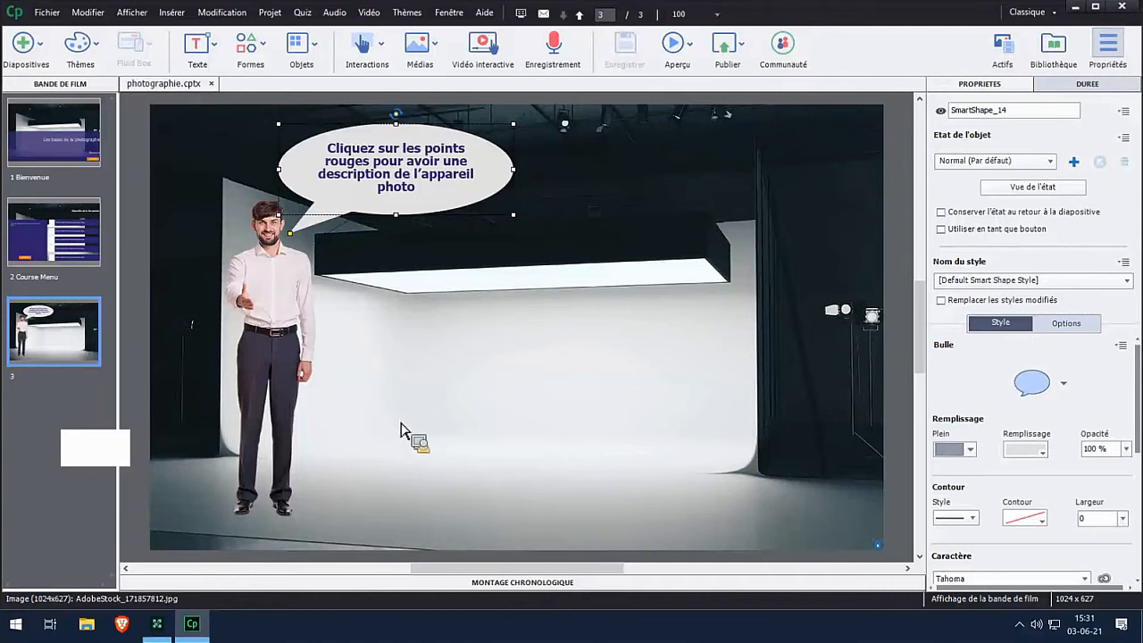
{"action": "left_click", "coordinate": [689, 56]}
{"action": "left_click", "coordinate": [689, 57]}
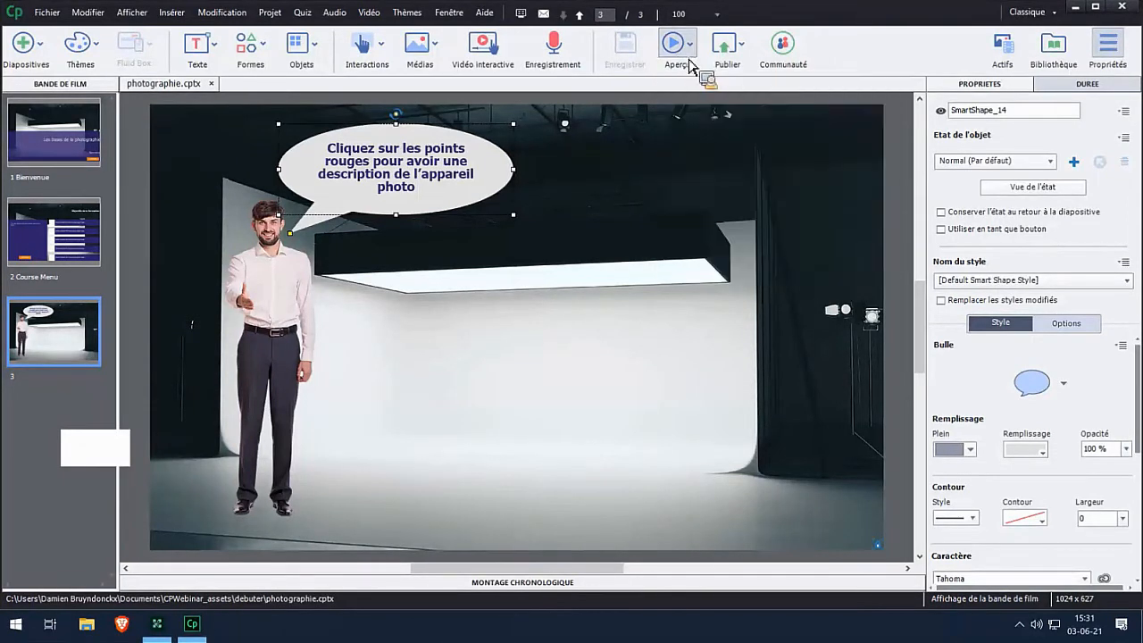
{"action": "left_click", "coordinate": [725, 52]}
{"action": "left_click", "coordinate": [754, 91]}
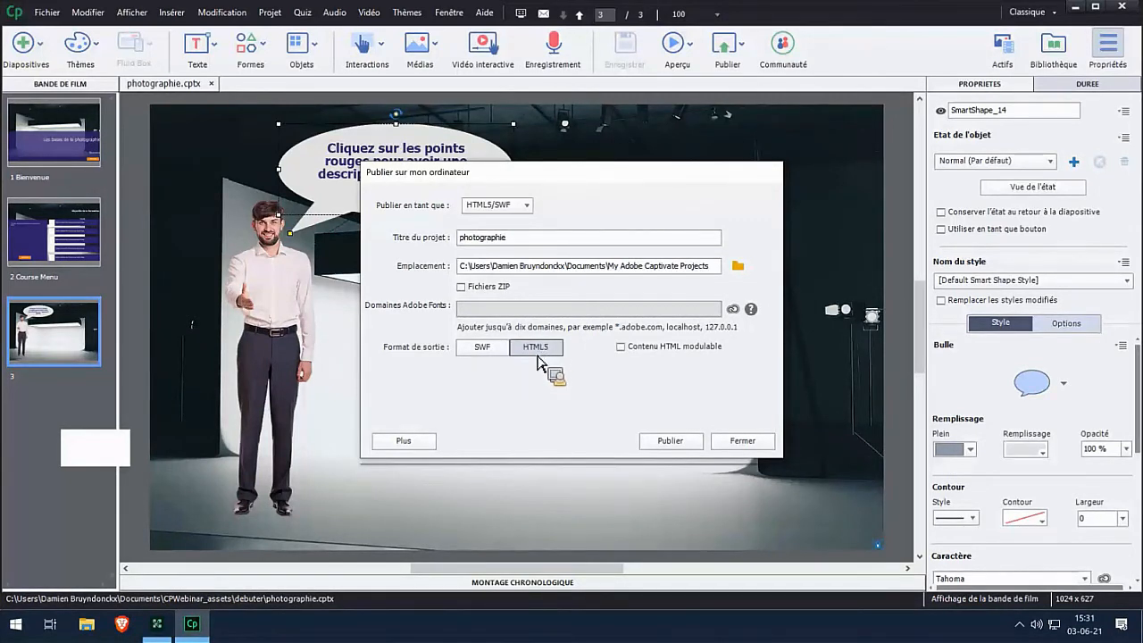
{"action": "left_click", "coordinate": [746, 444]}
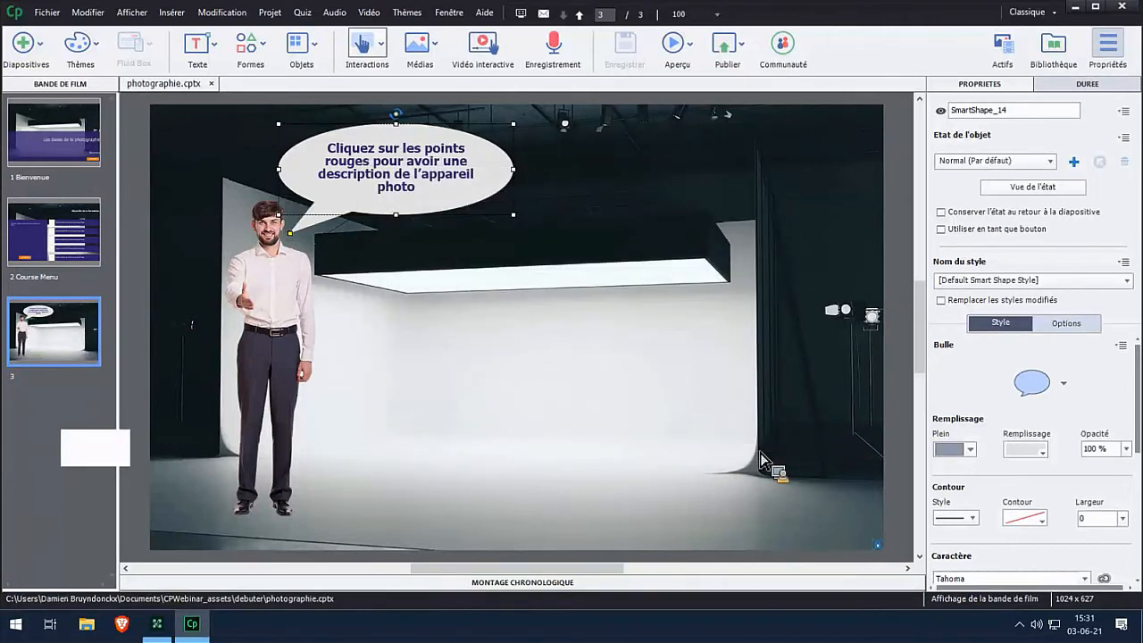
Step: Examine the available LMS reporting standards in the quiz preferences and cancel without applying changes
{"action": "left_click", "coordinate": [302, 12]}
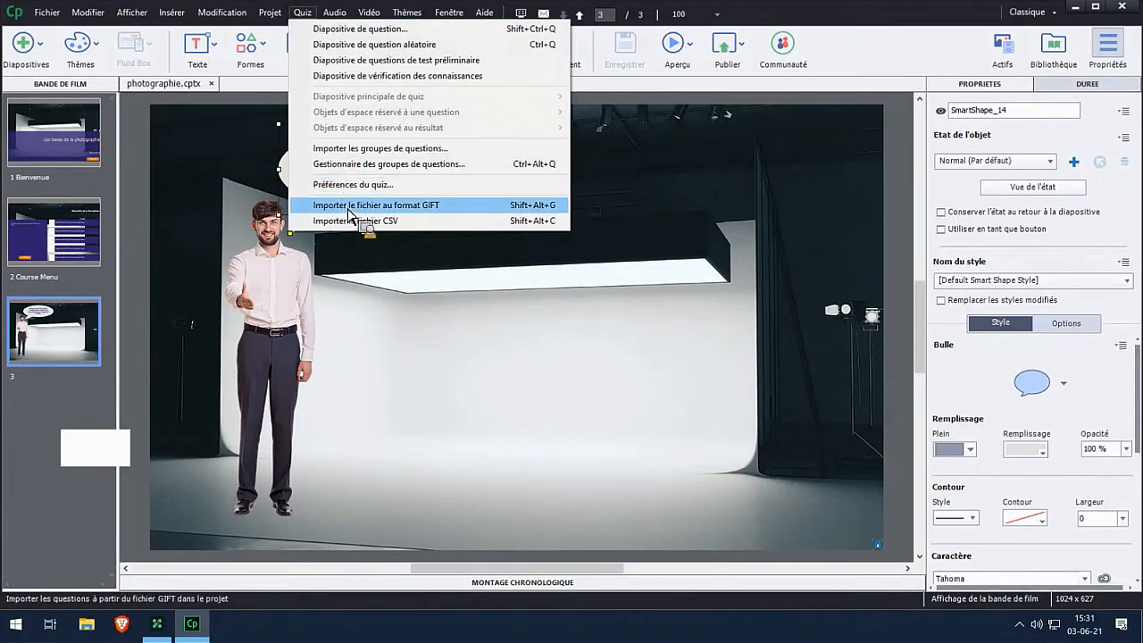
{"action": "key", "text": "Escape"}
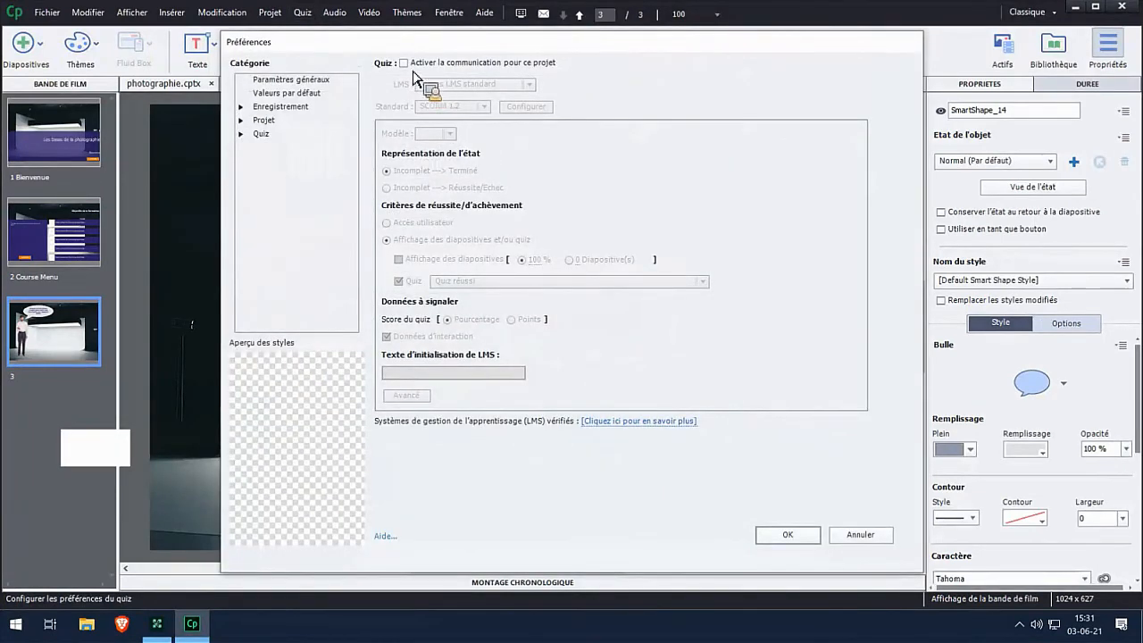
{"action": "left_click", "coordinate": [403, 62]}
{"action": "left_click", "coordinate": [480, 106]}
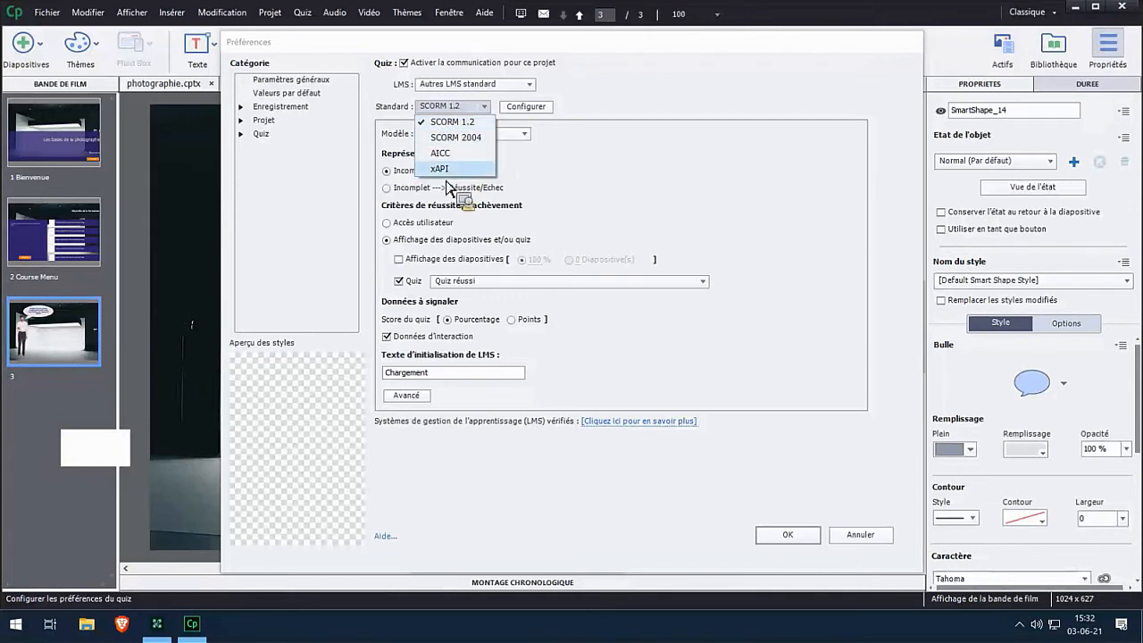
{"action": "left_click", "coordinate": [523, 193]}
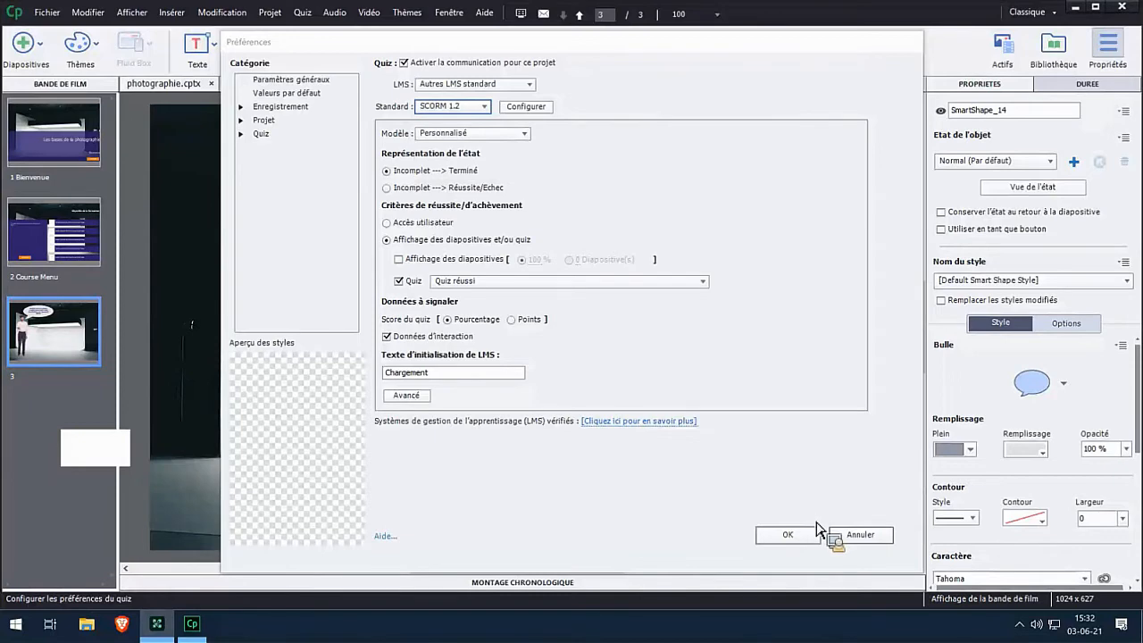
{"action": "left_click", "coordinate": [859, 534]}
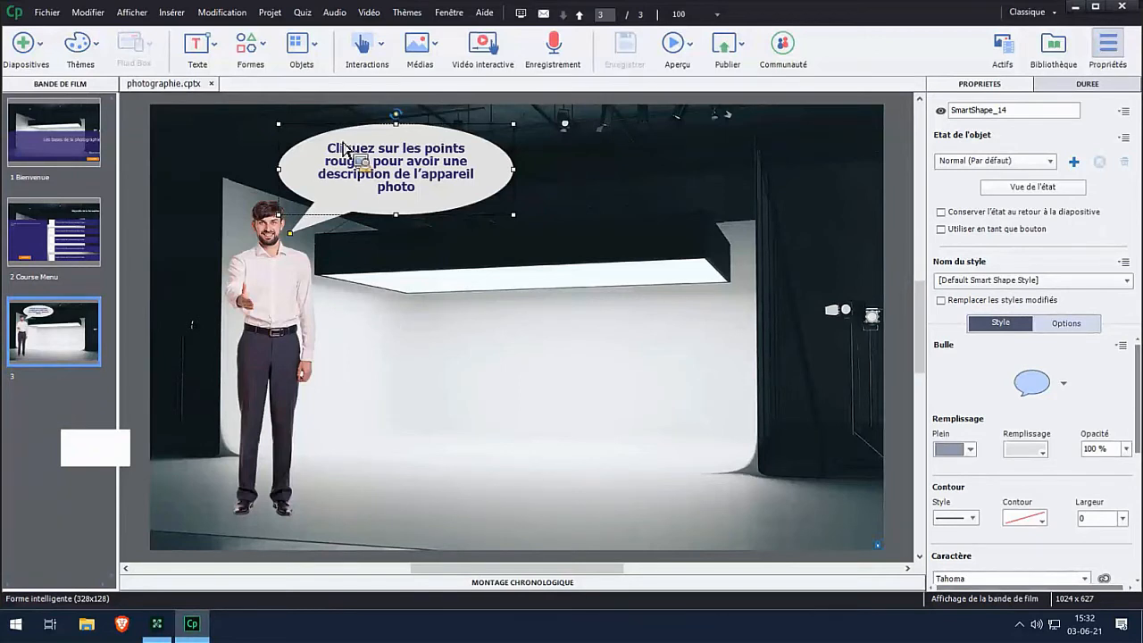
Step: Review the quiz reporting settings again by enabling and disabling LMS communication, and cancel the preferences
{"action": "left_click", "coordinate": [301, 13]}
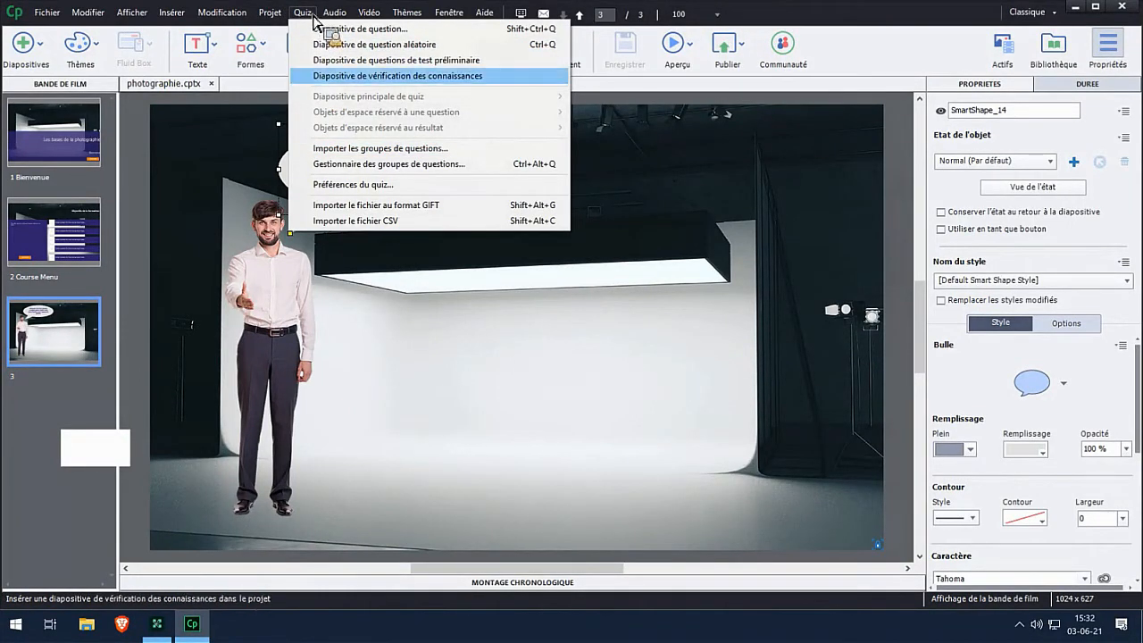
{"action": "left_click", "coordinate": [376, 190]}
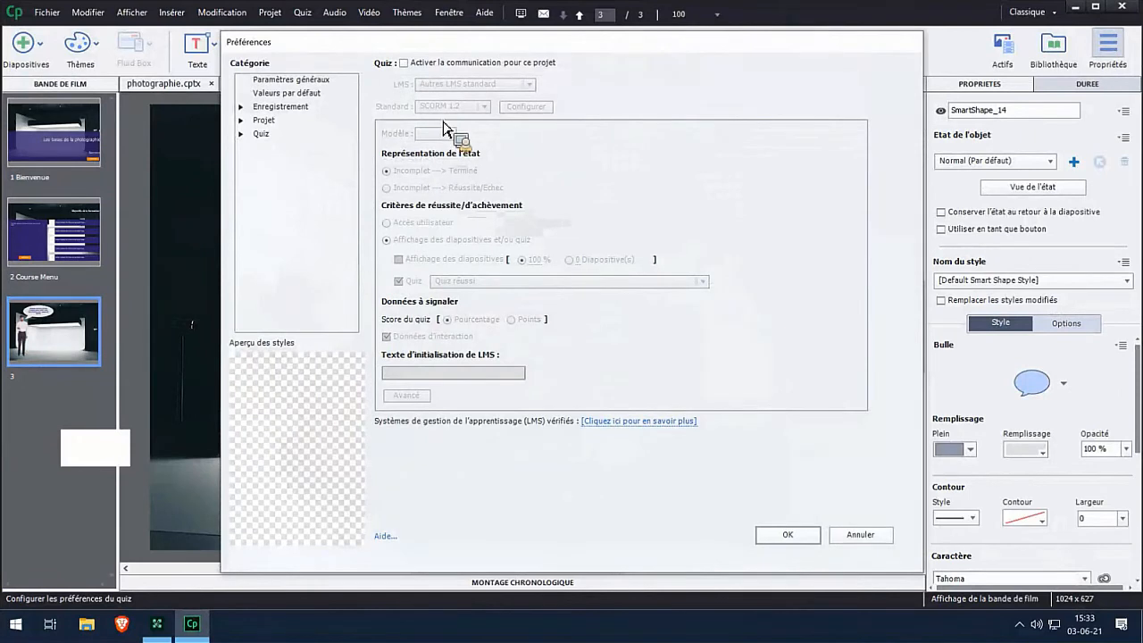
{"action": "left_click", "coordinate": [403, 64]}
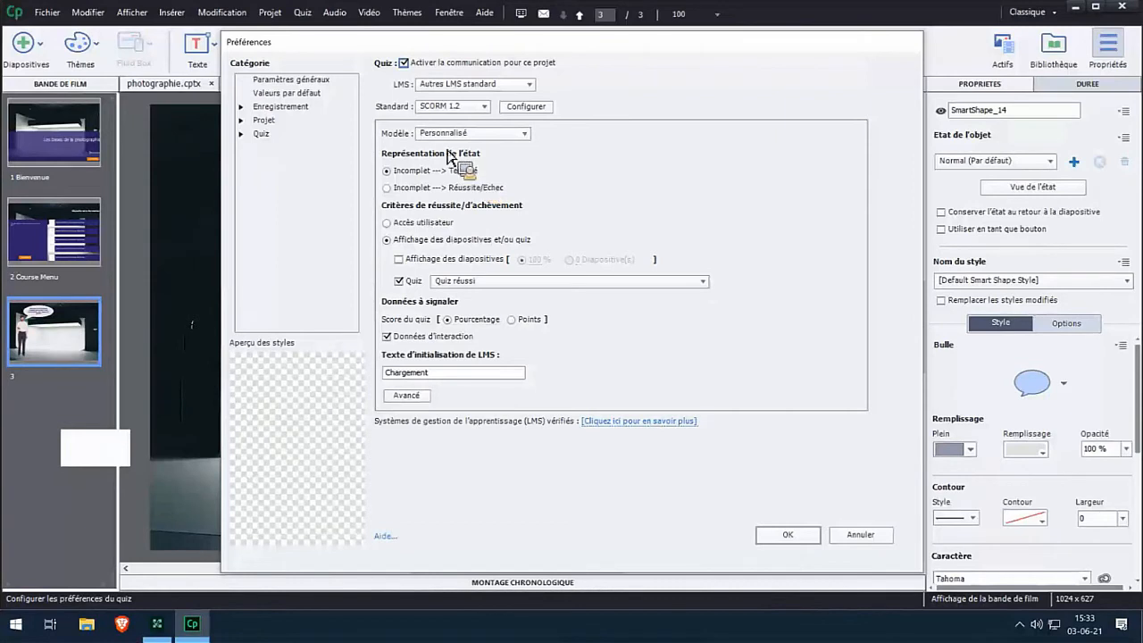
{"action": "left_click", "coordinate": [403, 63]}
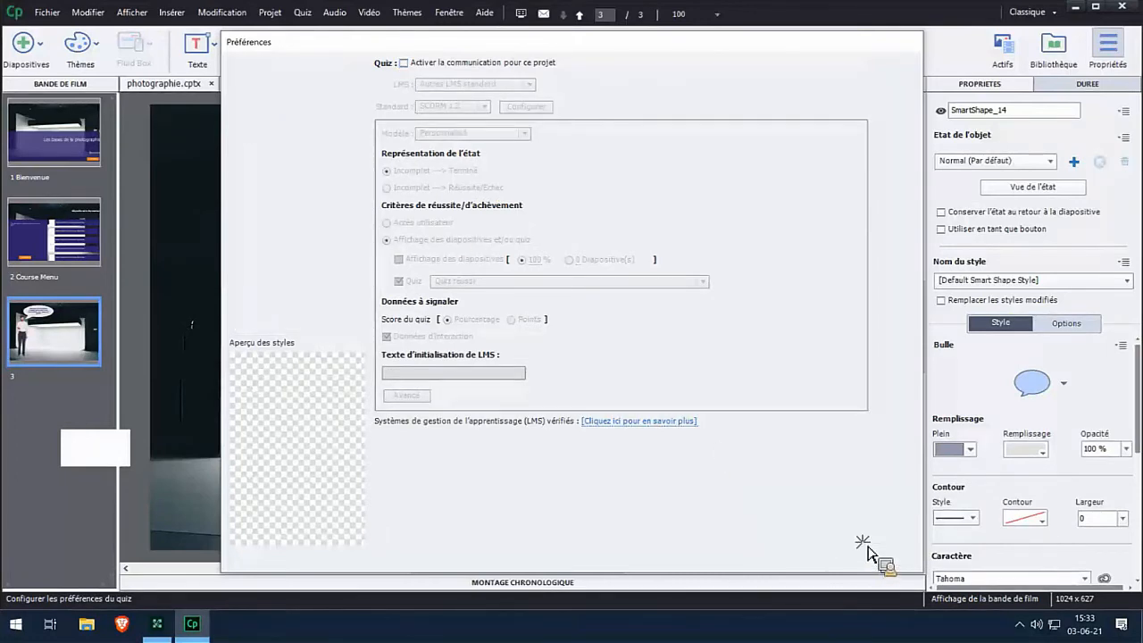
{"action": "left_click", "coordinate": [862, 540]}
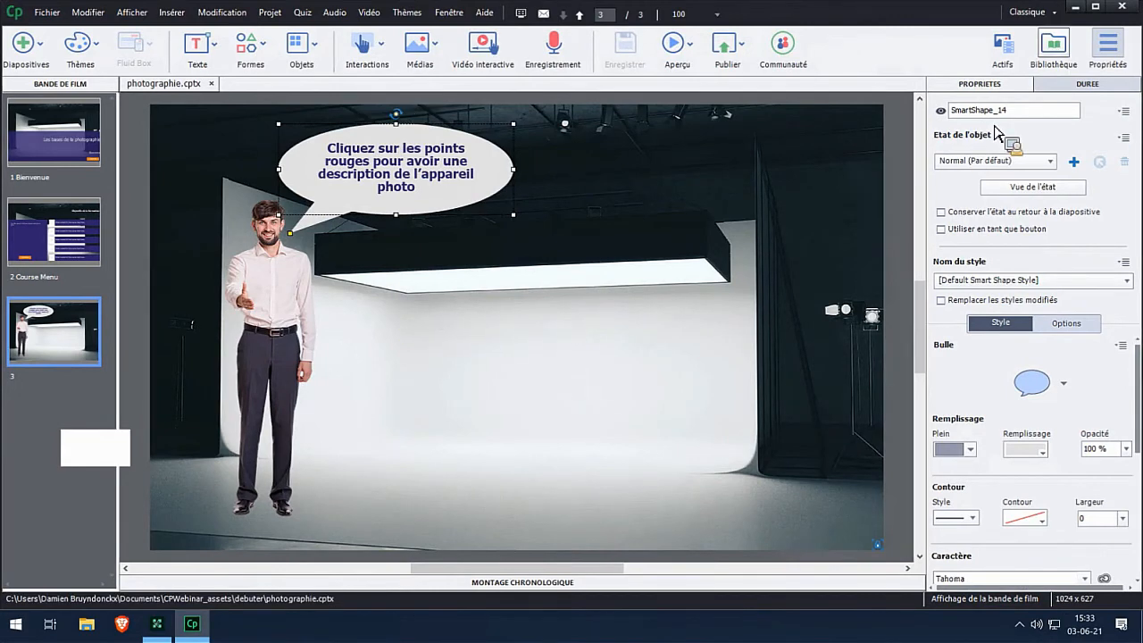
Step: Import vueEnCoupe.png from the debuter folder into the project library and select it there
{"action": "left_click", "coordinate": [1055, 49]}
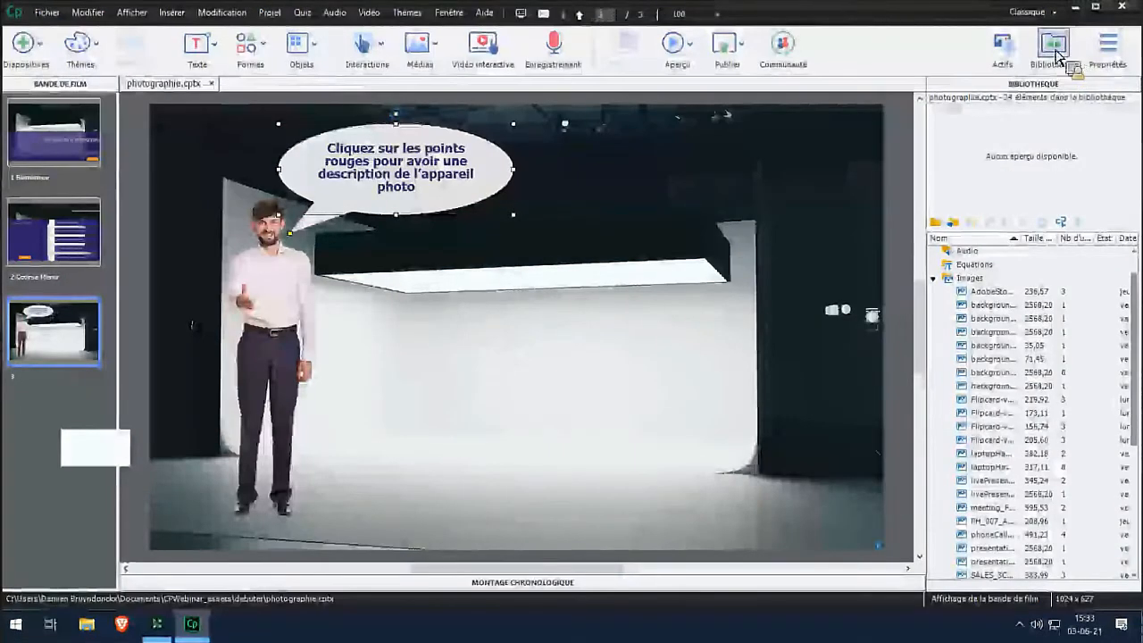
{"action": "left_click", "coordinate": [953, 223]}
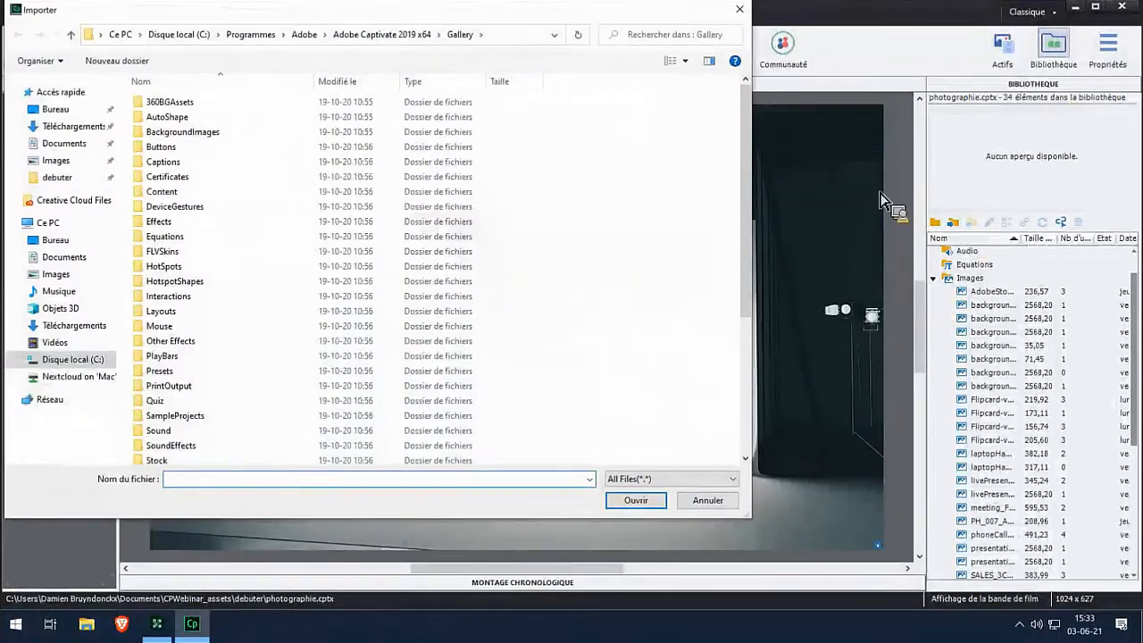
{"action": "left_click", "coordinate": [85, 177]}
{"action": "left_click", "coordinate": [491, 164]}
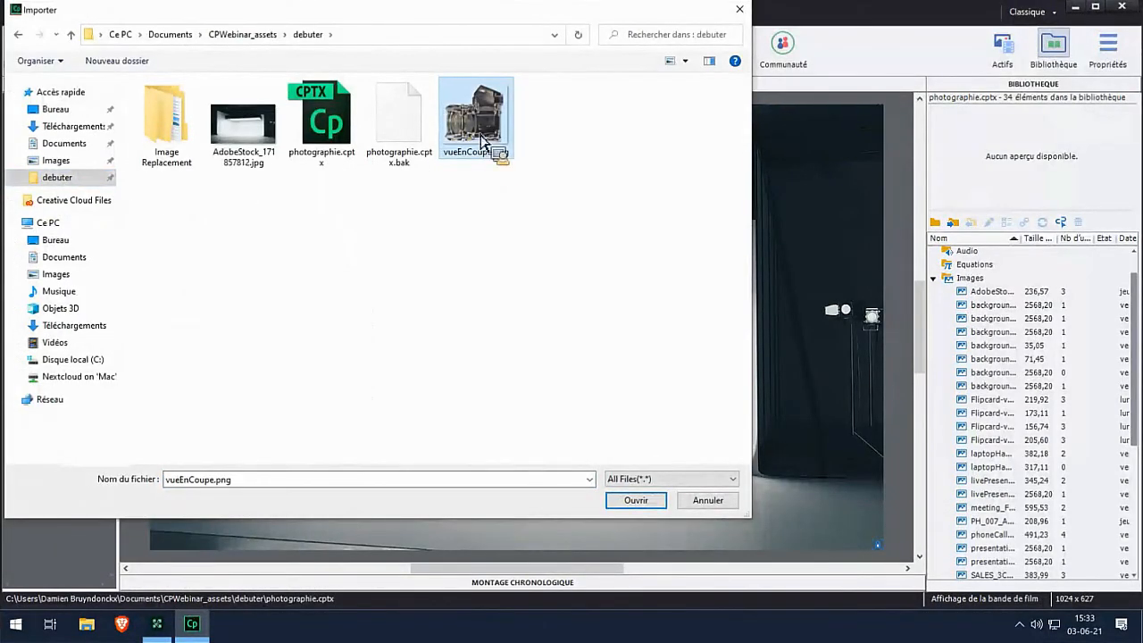
{"action": "left_click", "coordinate": [634, 500]}
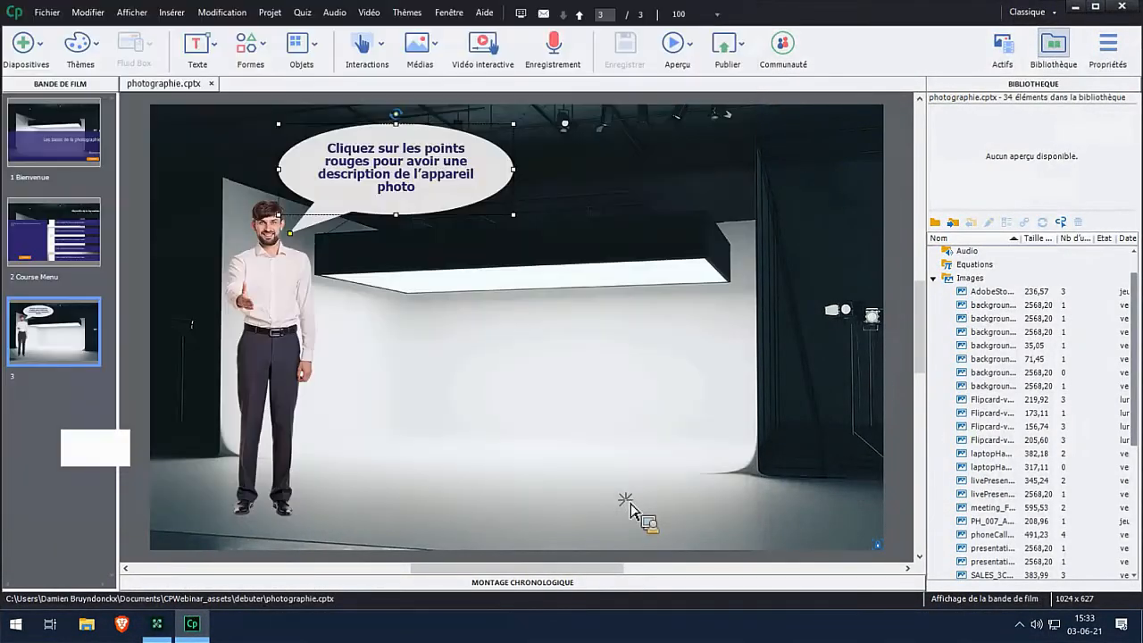
{"action": "left_click", "coordinate": [635, 329]}
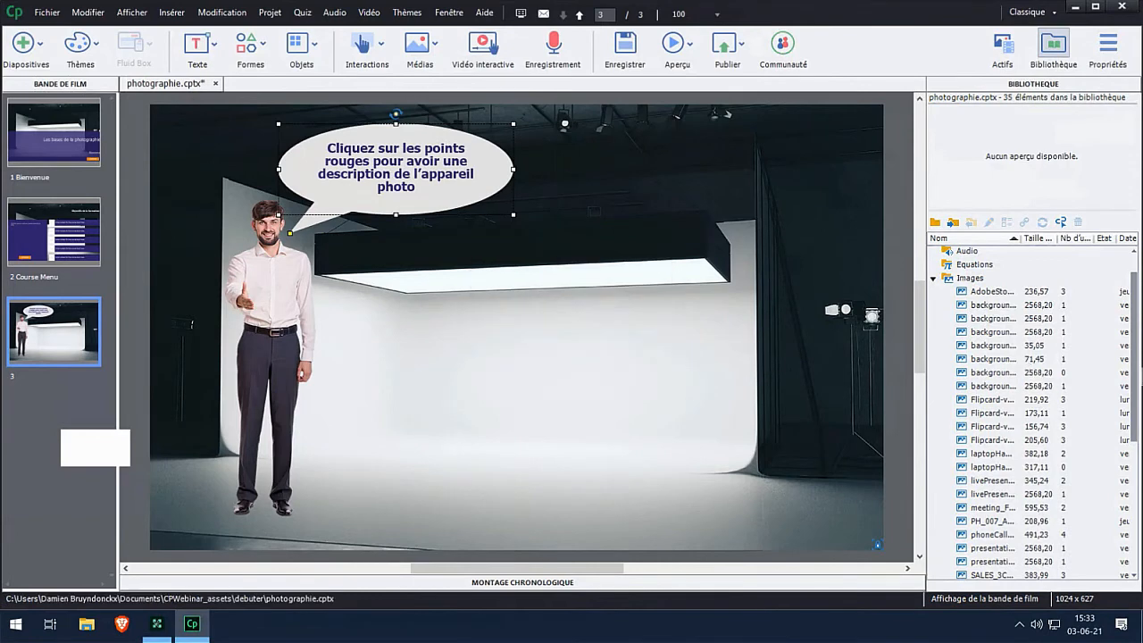
{"action": "left_click_drag", "start_coordinate": [1133, 348], "coordinate": [1131, 478]}
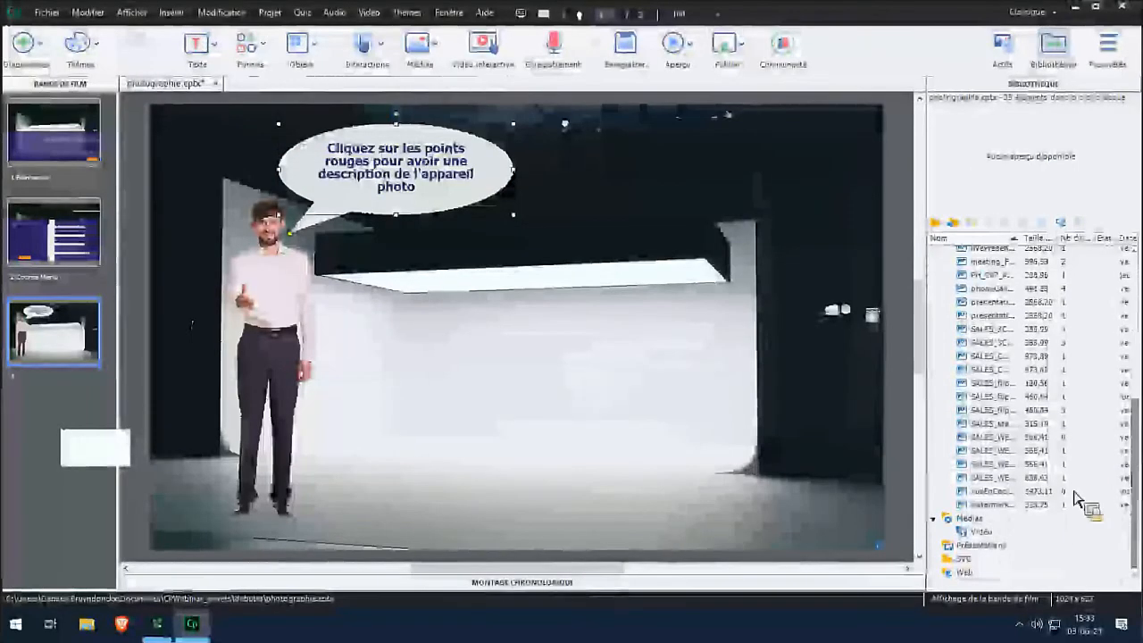
{"action": "left_click", "coordinate": [1005, 493]}
Step: Try to place the vueEnCoupe.png camera image on slide 3, and undo the background replacement
{"action": "left_click_drag", "start_coordinate": [991, 494], "coordinate": [702, 366]}
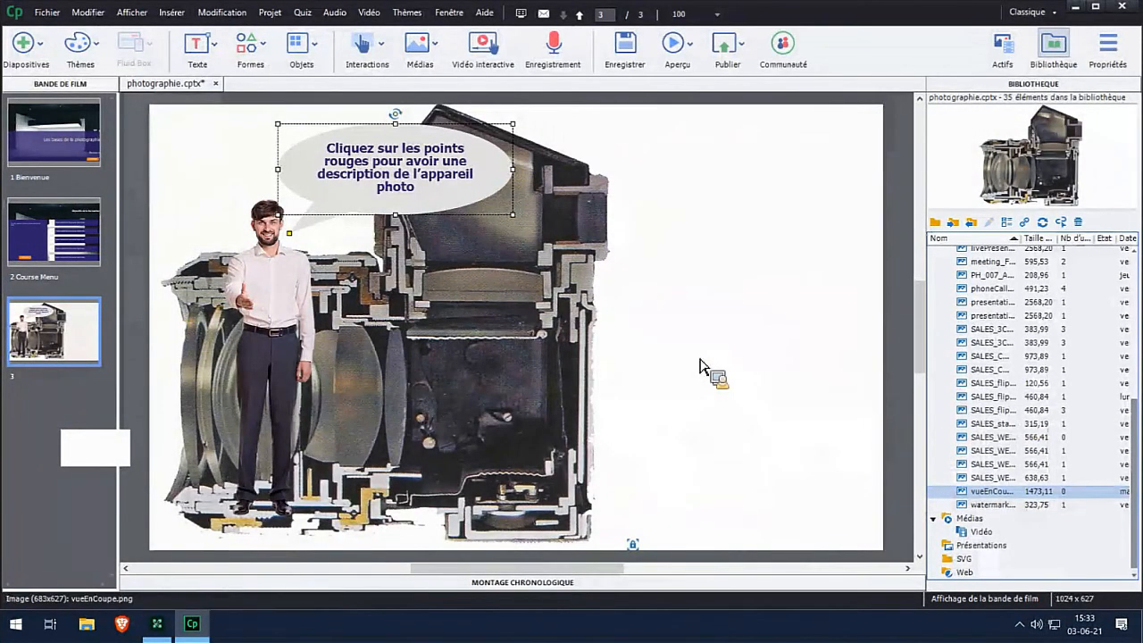
{"action": "key", "text": "super"}
{"action": "key", "text": "Escape"}
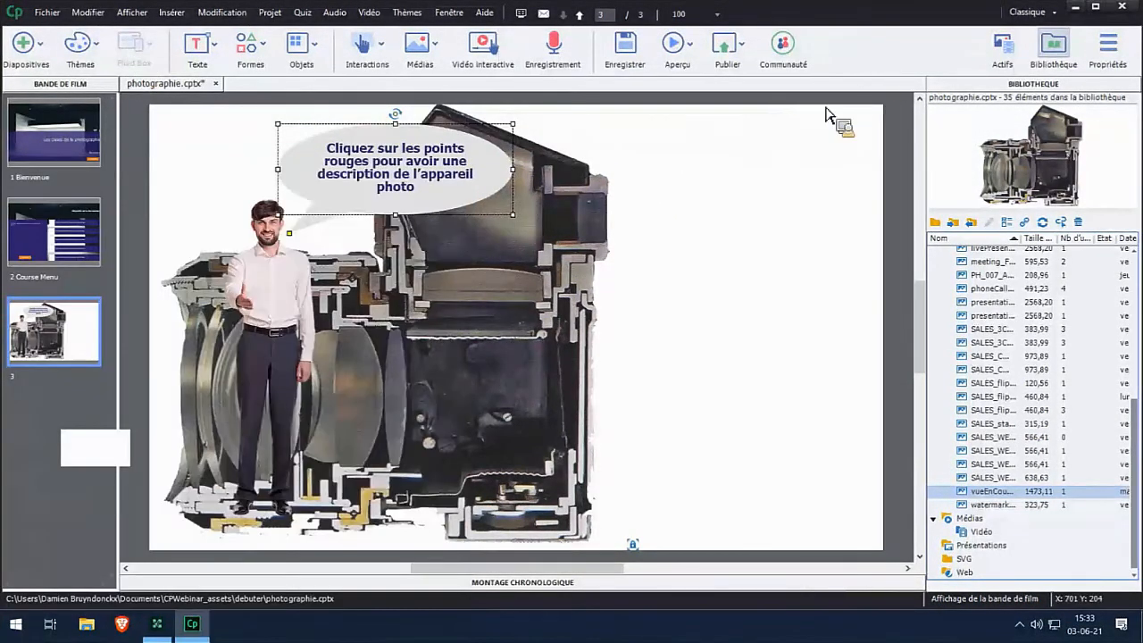
{"action": "left_click", "coordinate": [132, 12]}
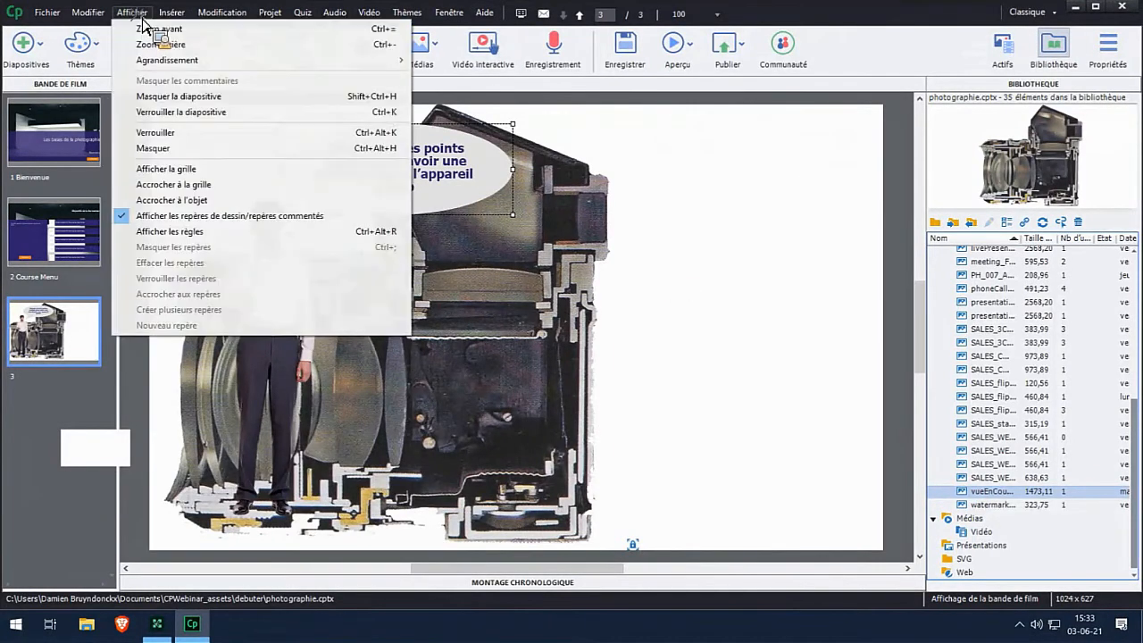
{"action": "mouse_move", "coordinate": [87, 12]}
{"action": "left_click", "coordinate": [125, 29]}
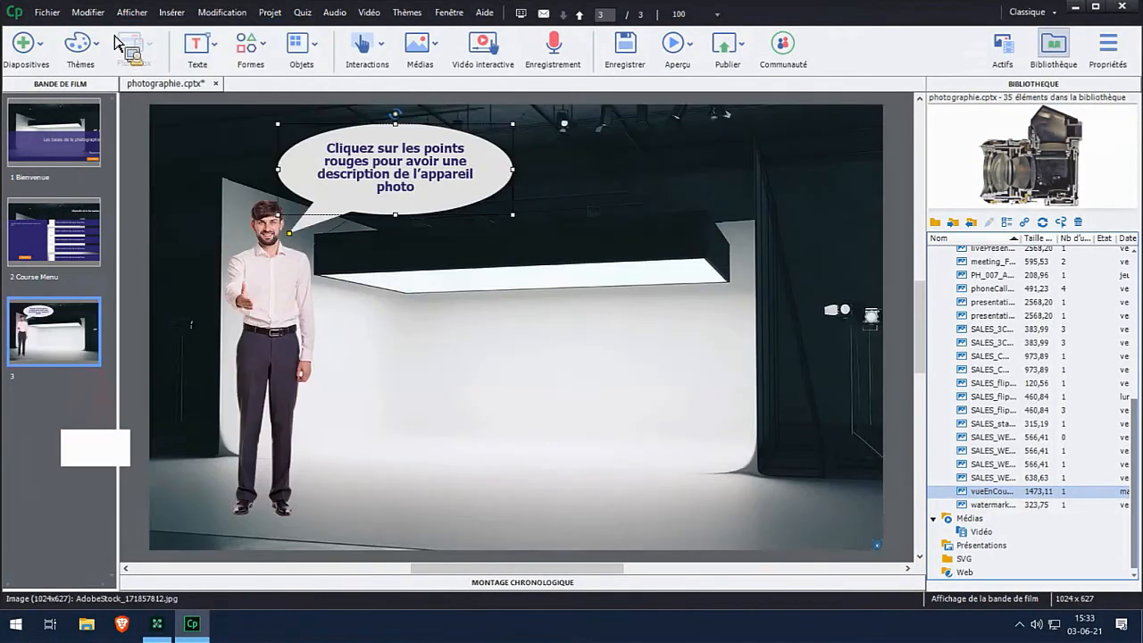
Step: Insert vueEnCoupe.png from the library as an image on slide 3 and shrink it near the lower-right of the slide
{"action": "left_click_drag", "start_coordinate": [1009, 504], "coordinate": [496, 330]}
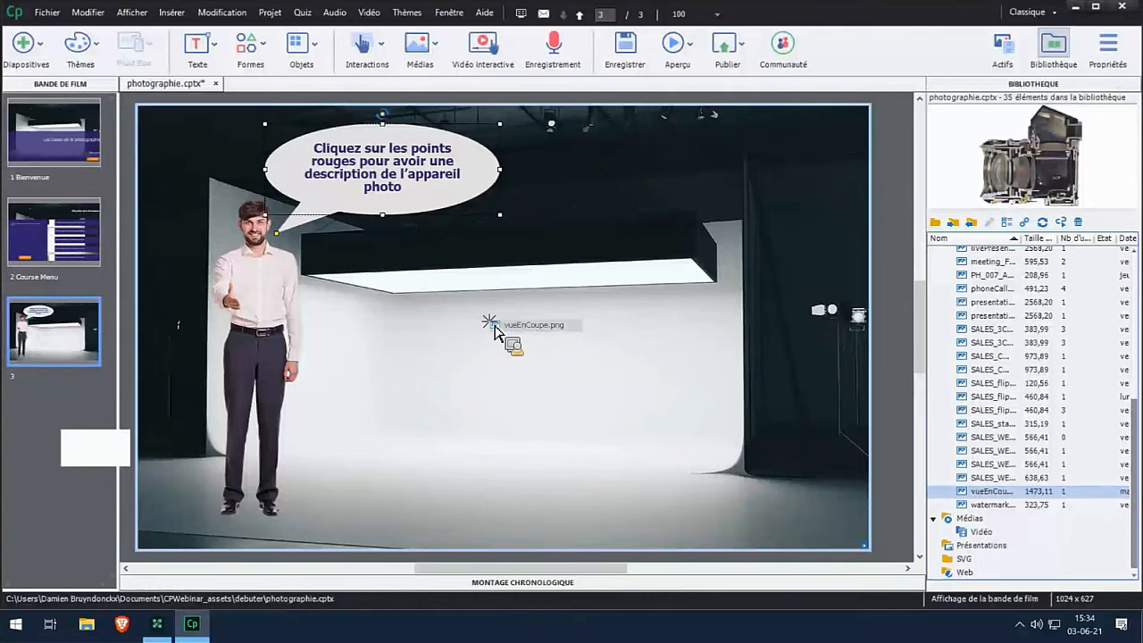
{"action": "left_click_drag", "start_coordinate": [495, 331], "coordinate": [902, 339]}
{"action": "left_click_drag", "start_coordinate": [883, 384], "coordinate": [695, 349]}
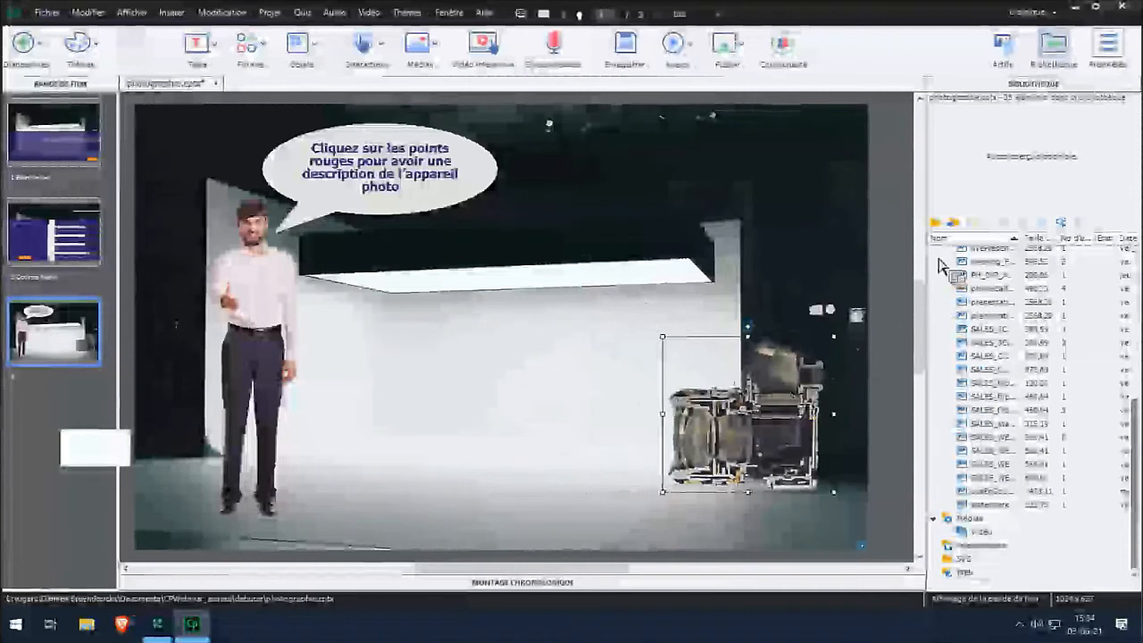
Step: Flip the camera cutaway image horizontally and apply the edit
{"action": "left_click", "coordinate": [1107, 47]}
{"action": "left_click", "coordinate": [1004, 255]}
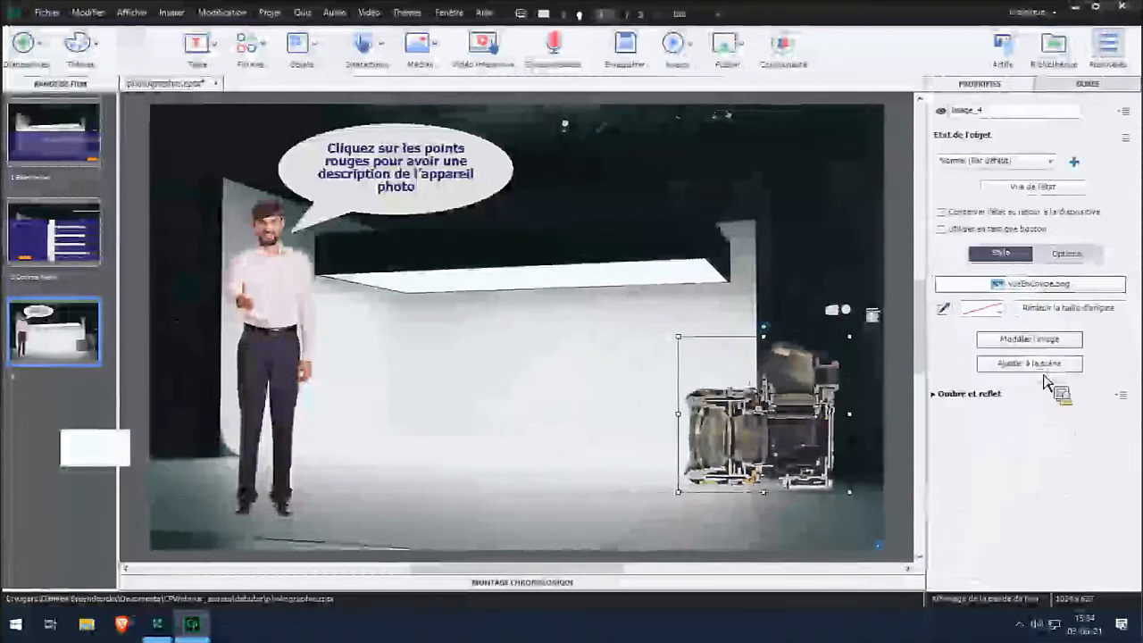
{"action": "left_click", "coordinate": [1025, 338]}
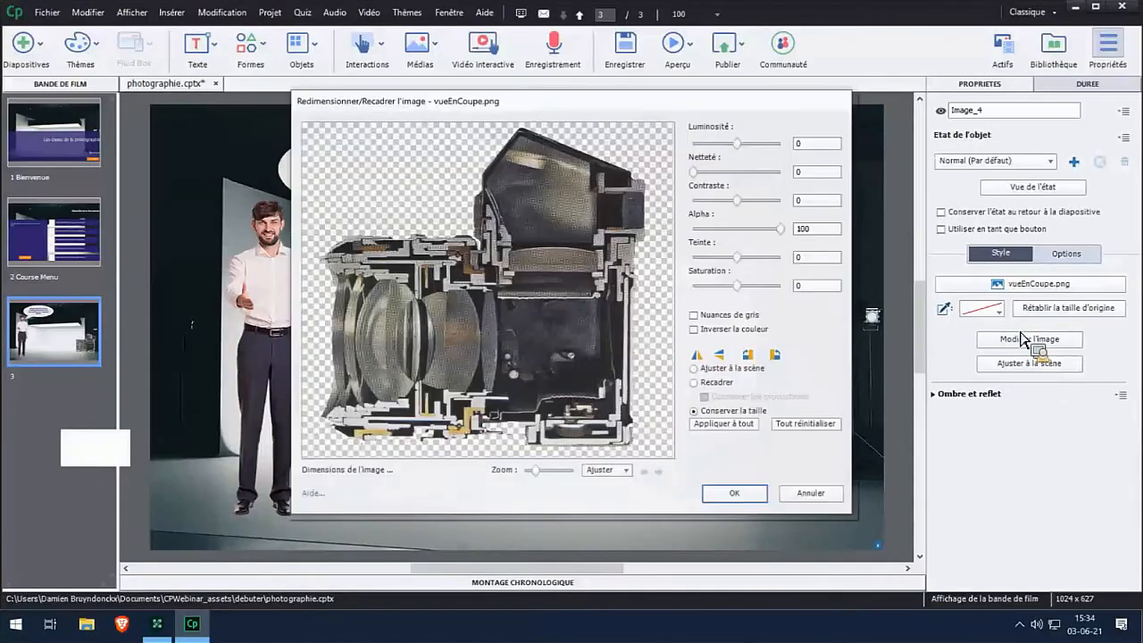
{"action": "left_click", "coordinate": [697, 354]}
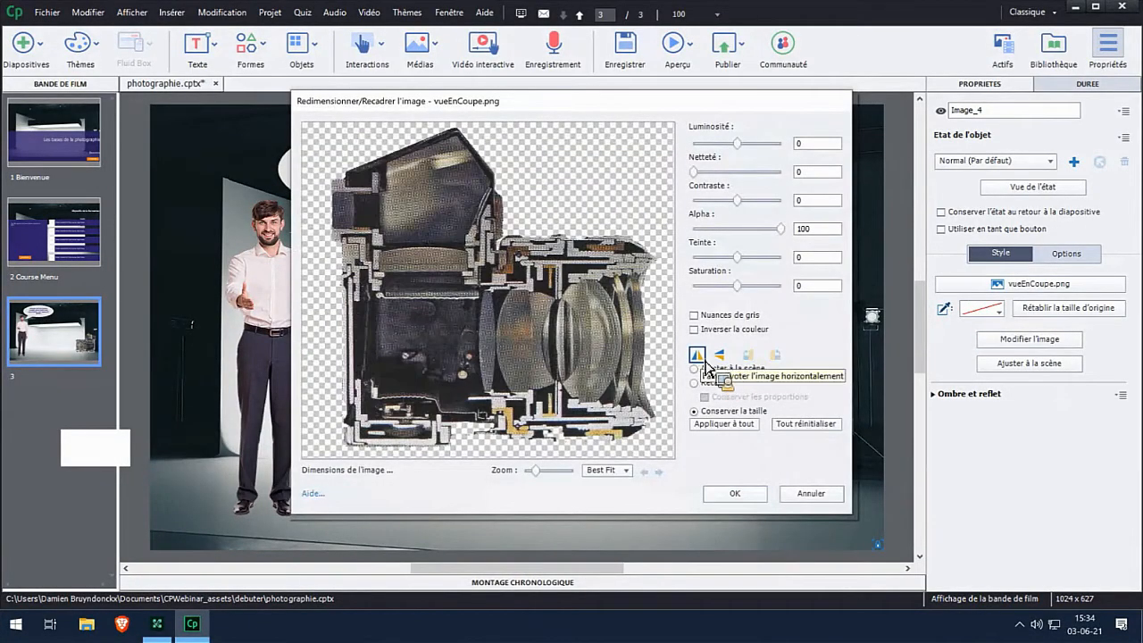
{"action": "left_click", "coordinate": [730, 496]}
Step: Move the camera image beside the character and enlarge it to about 360 x 330 px
{"action": "left_click_drag", "start_coordinate": [768, 460], "coordinate": [444, 420]}
{"action": "left_click_drag", "start_coordinate": [508, 439], "coordinate": [635, 502]}
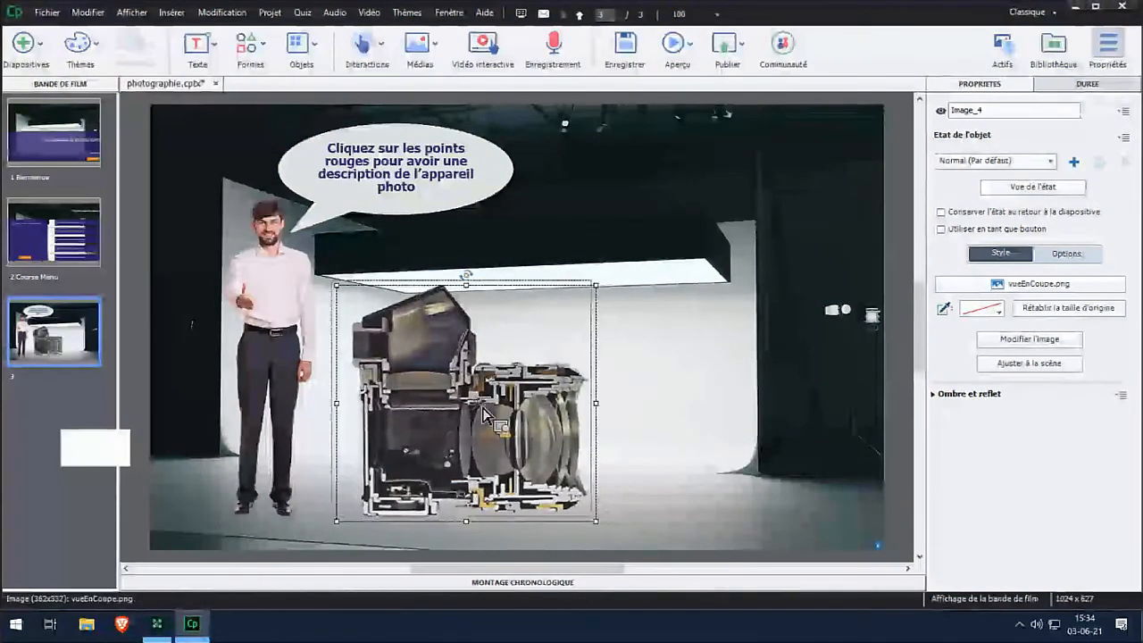
{"action": "left_click_drag", "start_coordinate": [498, 416], "coordinate": [493, 411]}
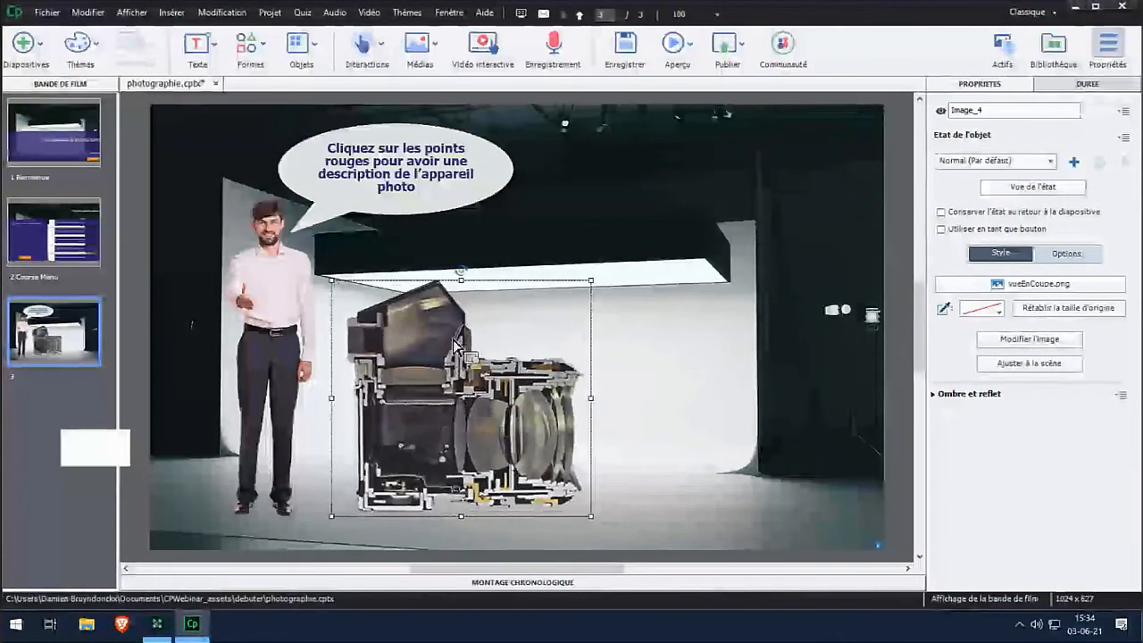
Step: Copy the Continuer button from slide 2 to slide 3 and place it in the slide's lower-right corner
{"action": "left_click", "coordinate": [96, 250]}
{"action": "left_click", "coordinate": [325, 546]}
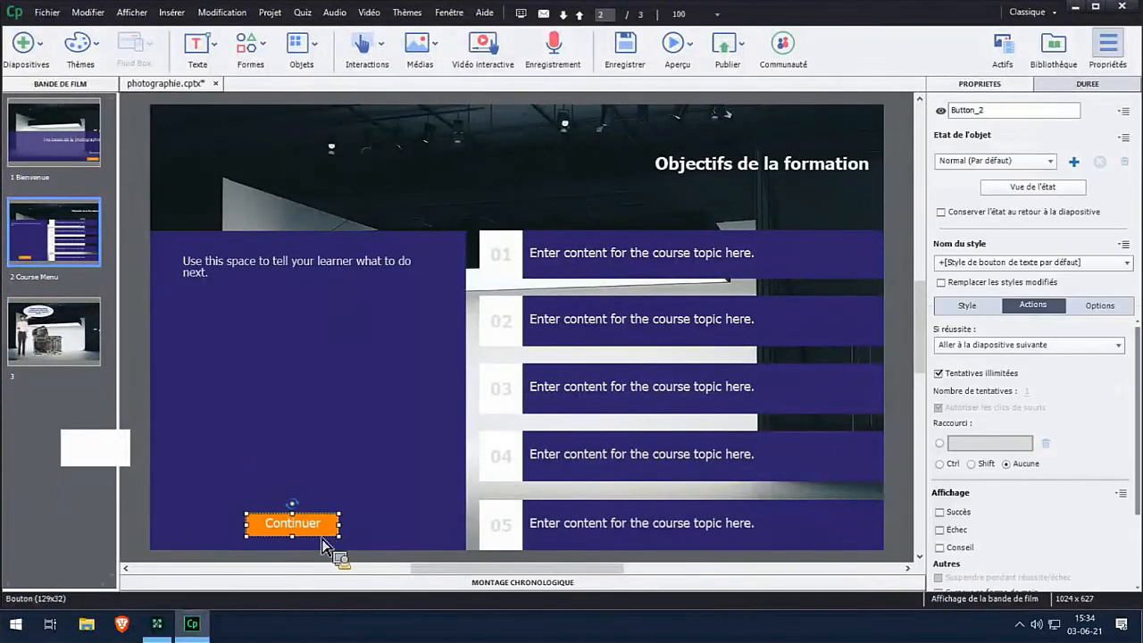
{"action": "left_click", "coordinate": [89, 355]}
{"action": "key", "text": "ctrl+v"}
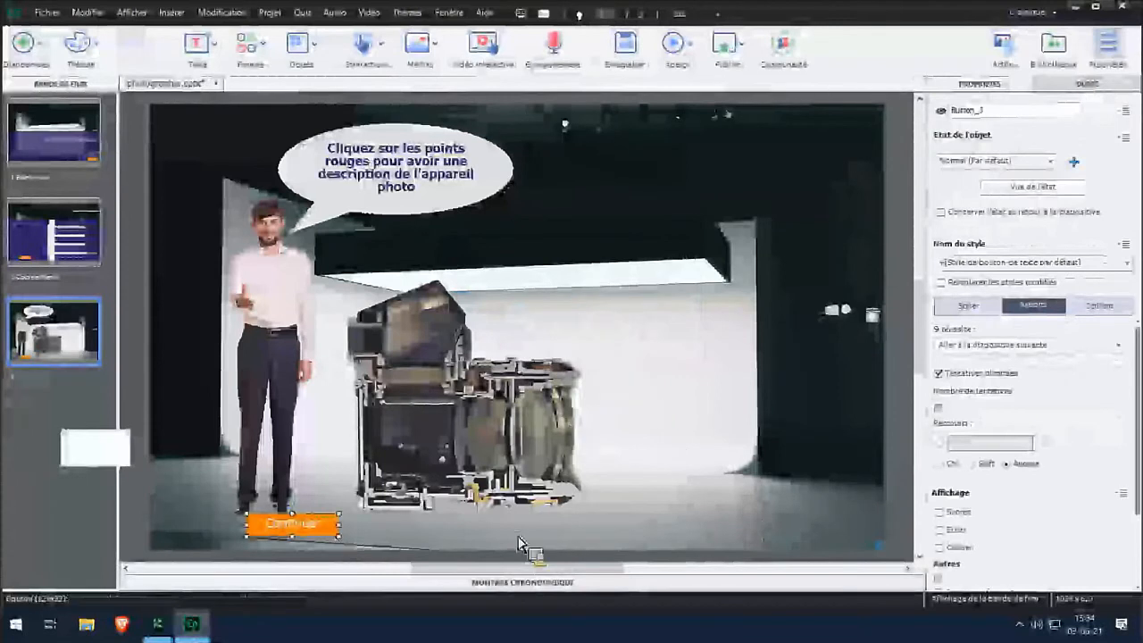
{"action": "left_click_drag", "start_coordinate": [820, 538], "coordinate": [829, 528]}
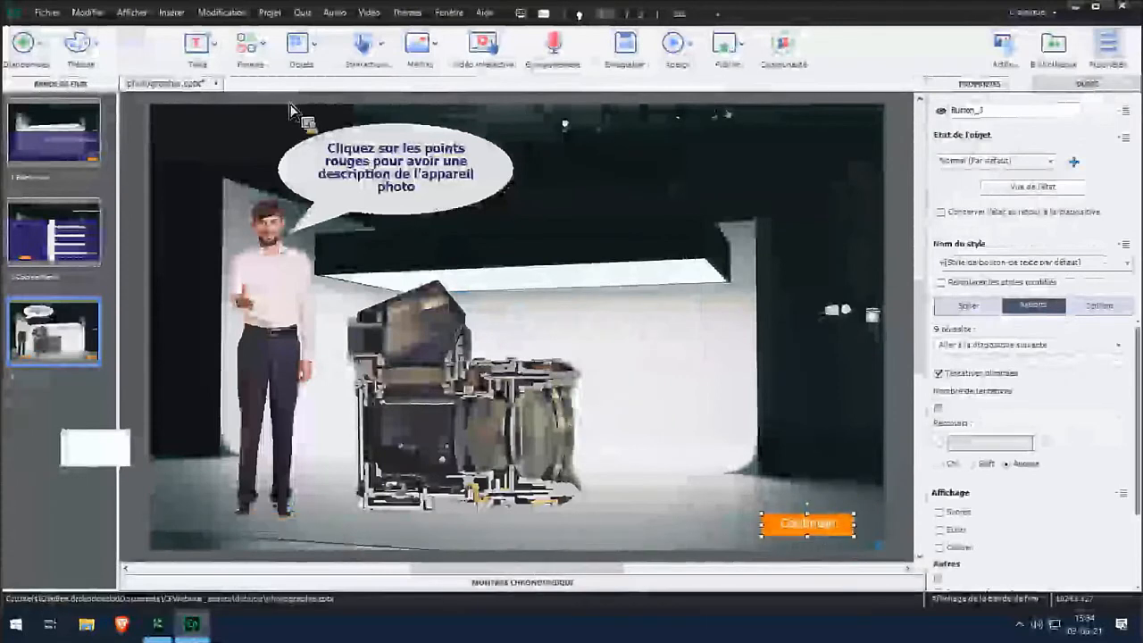
Step: Draw a small circle about 26 x 26 px above the camera cutaway on slide 3 and fill it dark red
{"action": "left_click", "coordinate": [252, 44]}
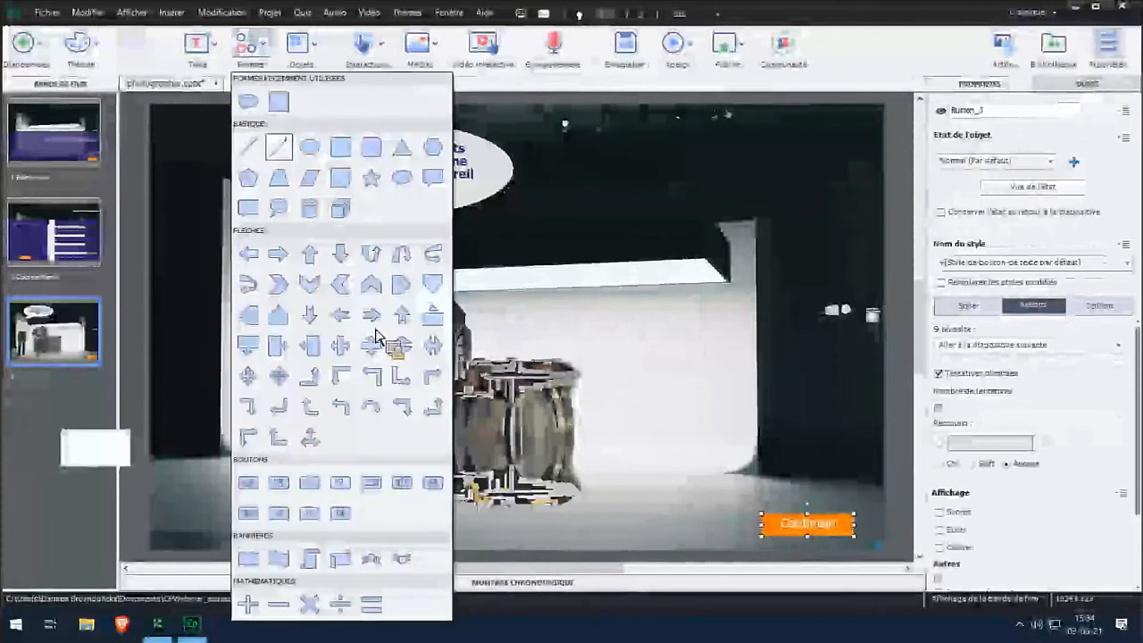
{"action": "left_click", "coordinate": [321, 150]}
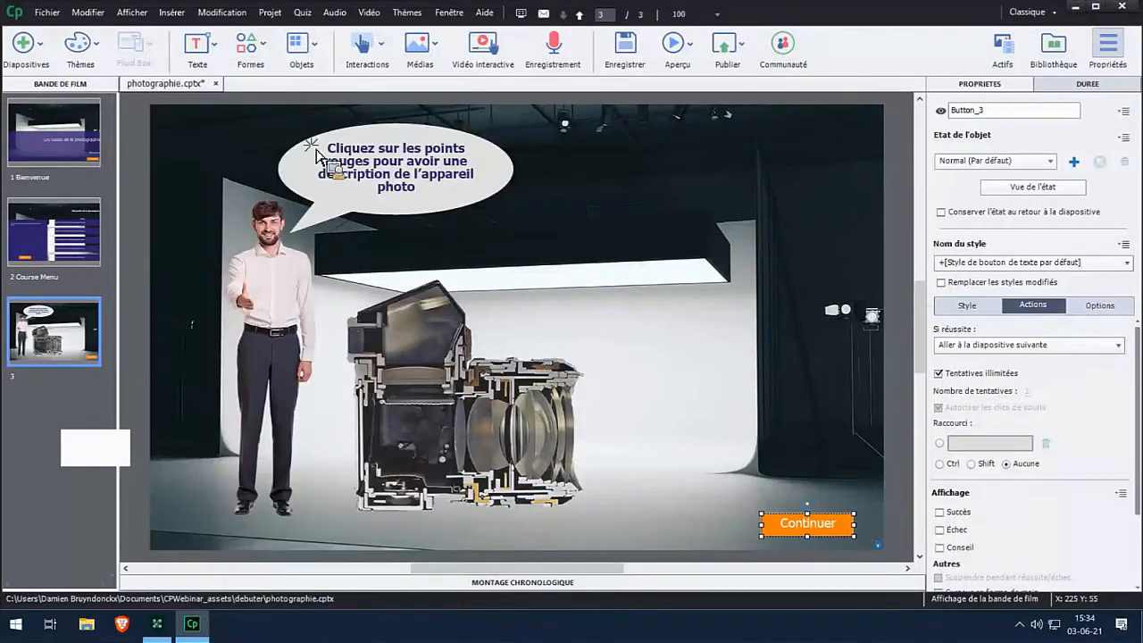
{"action": "left_click", "coordinate": [538, 308]}
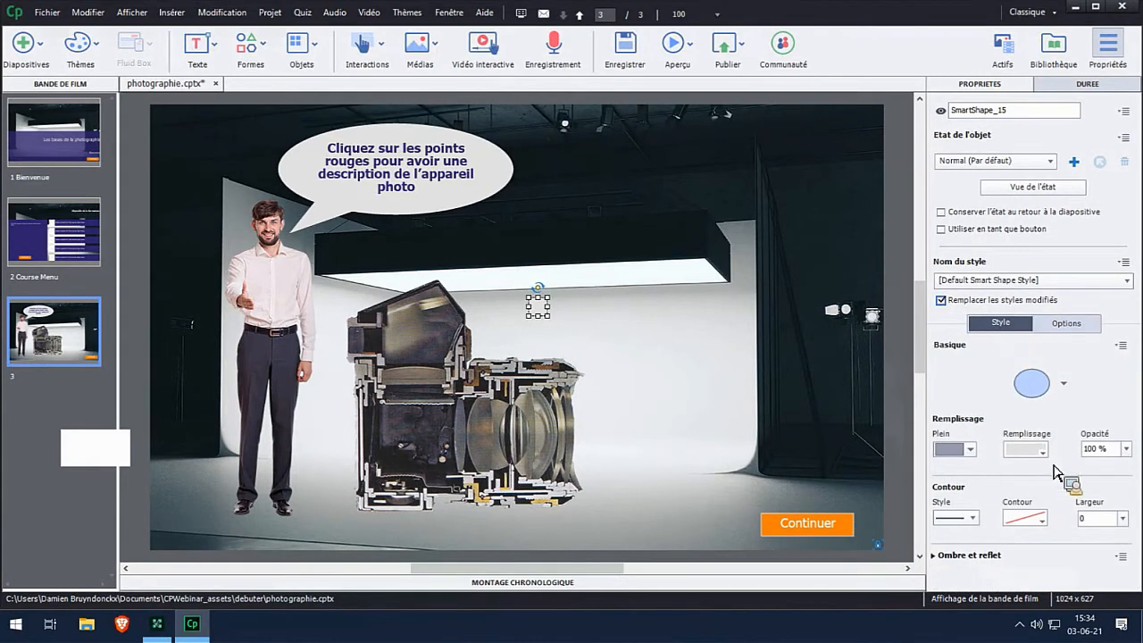
{"action": "left_click", "coordinate": [1036, 453]}
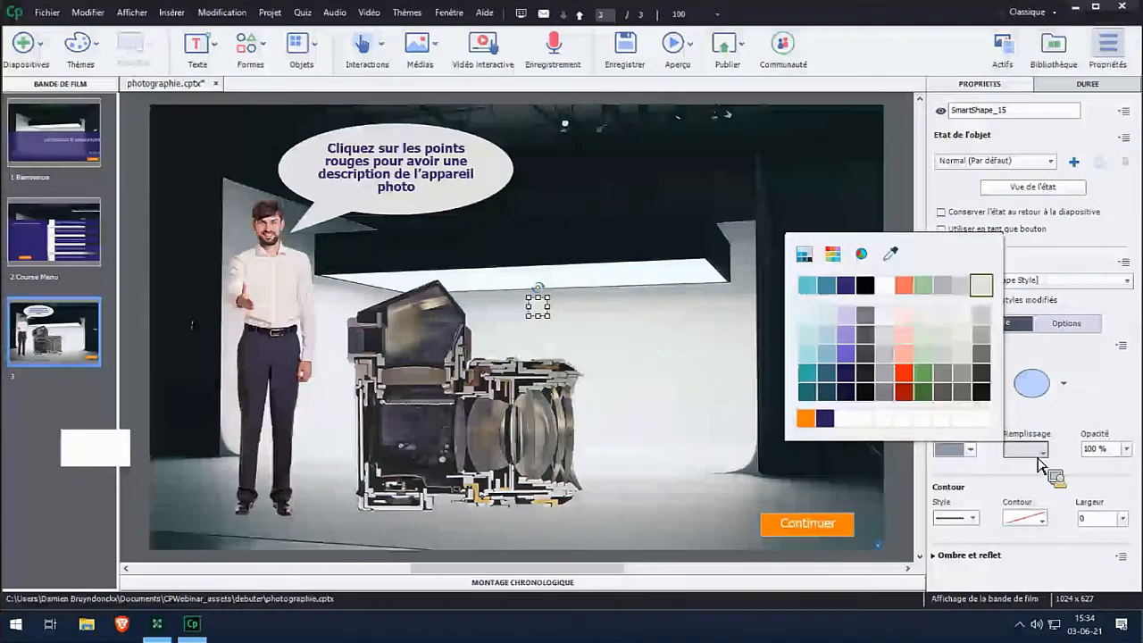
{"action": "left_click", "coordinate": [903, 393]}
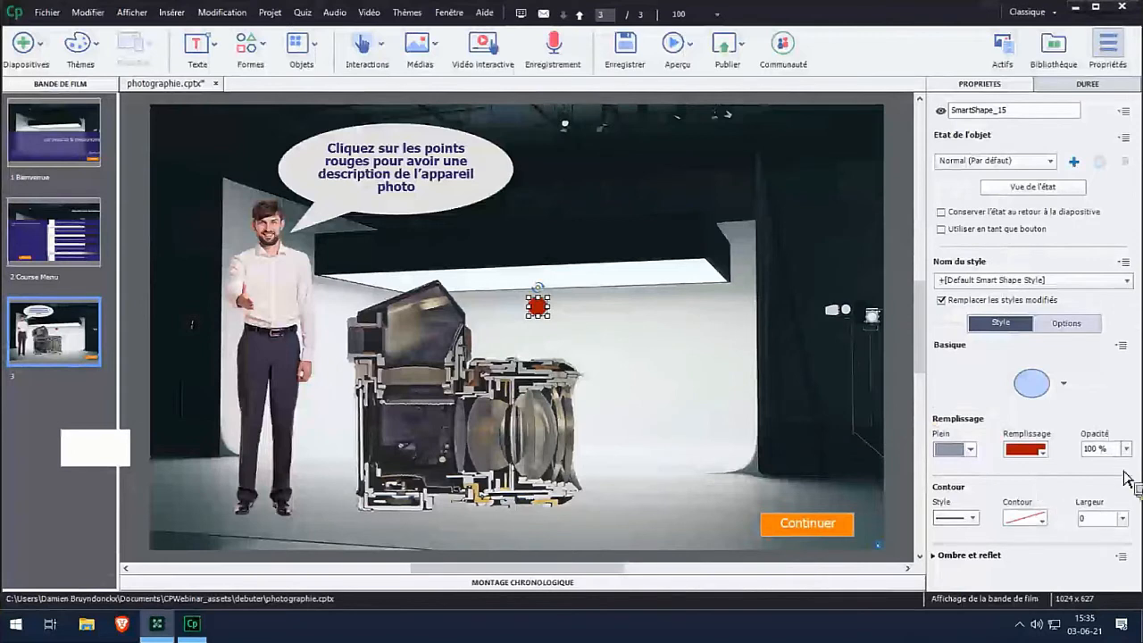
Step: Place the red dot on the camera's viewfinder prism and put duplicates on the lens and the rear of the camera body
{"action": "left_click_drag", "start_coordinate": [540, 307], "coordinate": [434, 340]}
{"action": "key", "text": "ctrl+d"}
{"action": "left_click_drag", "start_coordinate": [439, 344], "coordinate": [551, 449]}
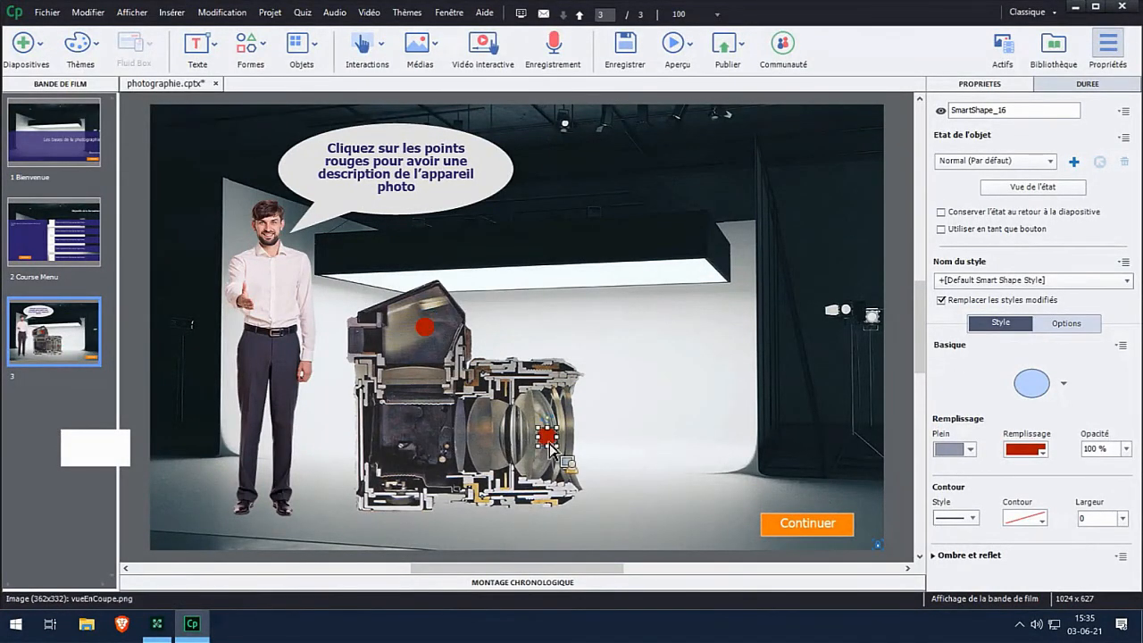
{"action": "key", "text": "ctrl+d"}
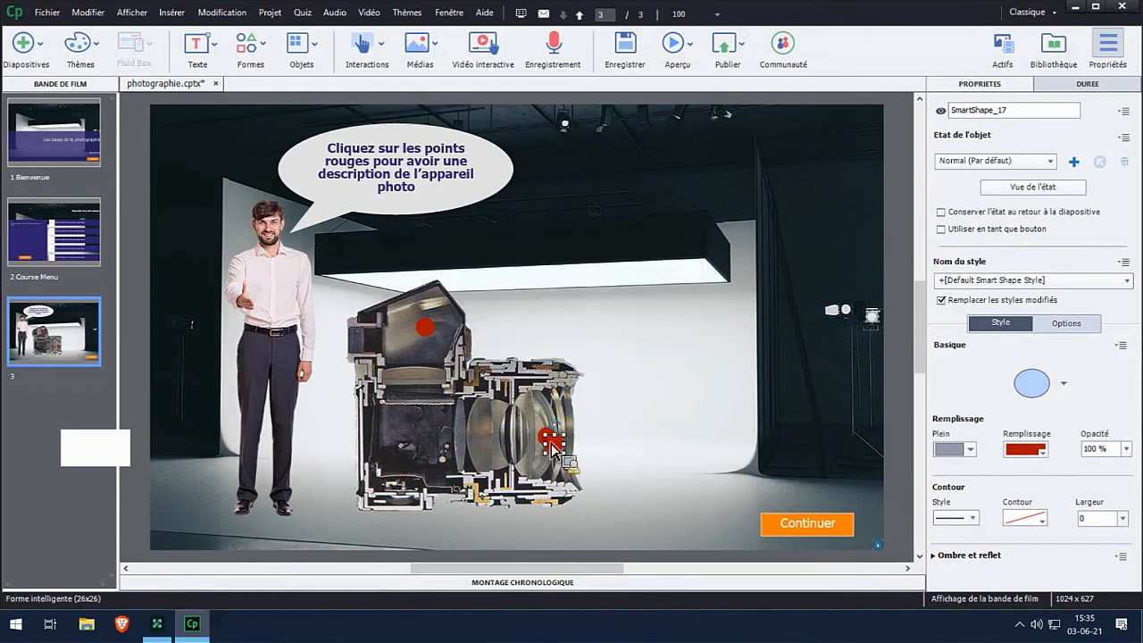
{"action": "left_click_drag", "start_coordinate": [557, 457], "coordinate": [380, 451]}
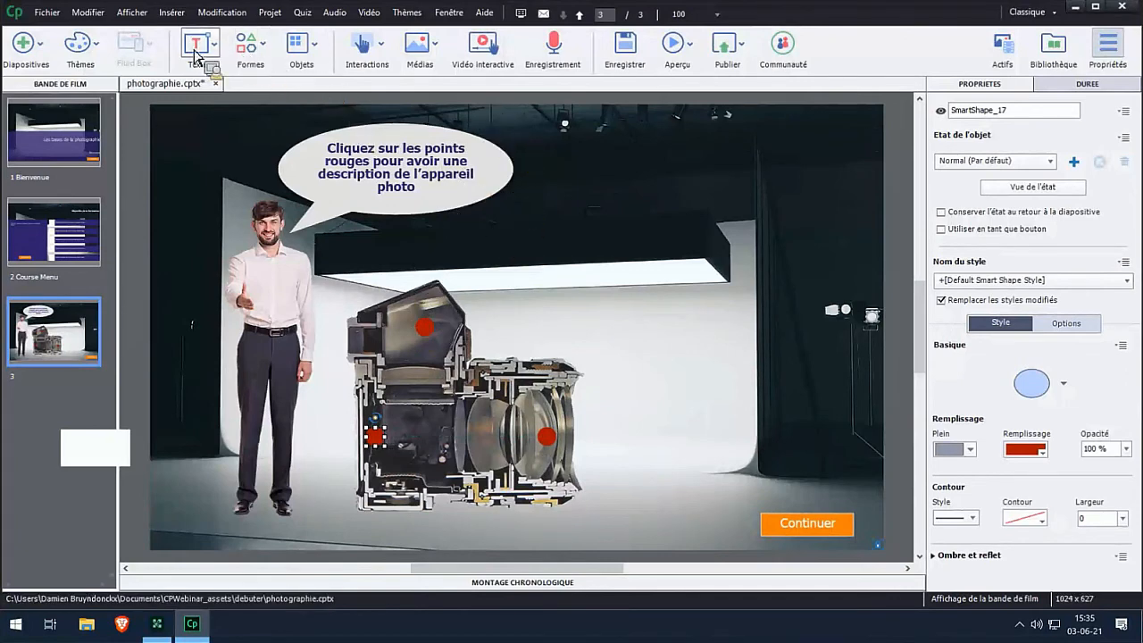
Step: Draw a rectangle about 368 x 309 px beside the camera's lens and enter the text "Cliquez sur les points rouges" in it
{"action": "left_click", "coordinate": [246, 47]}
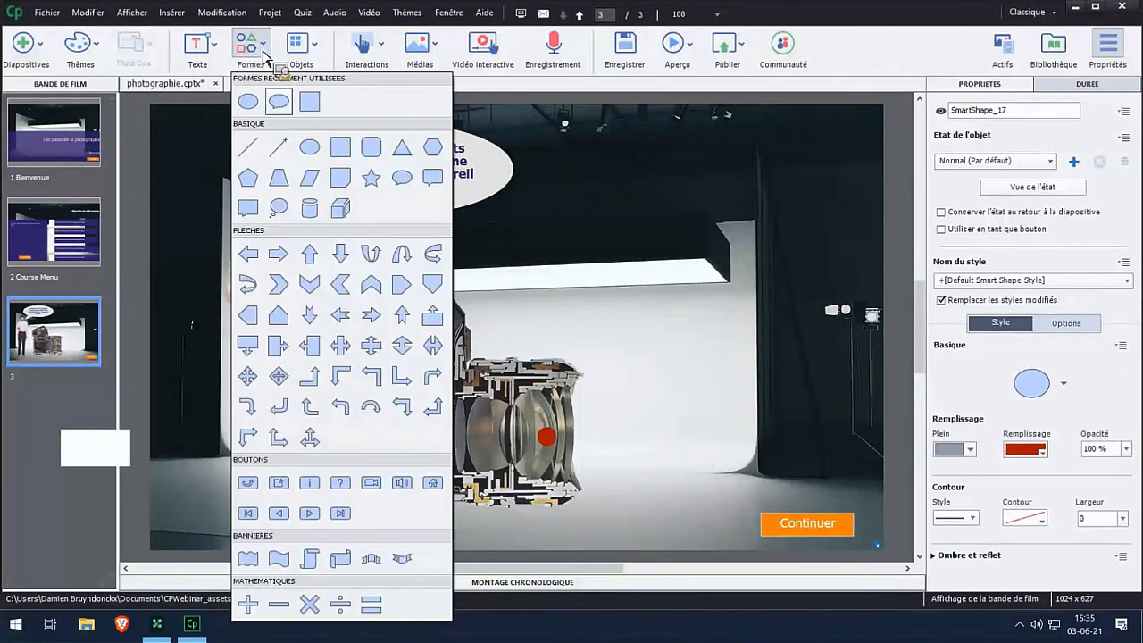
{"action": "left_click", "coordinate": [315, 109]}
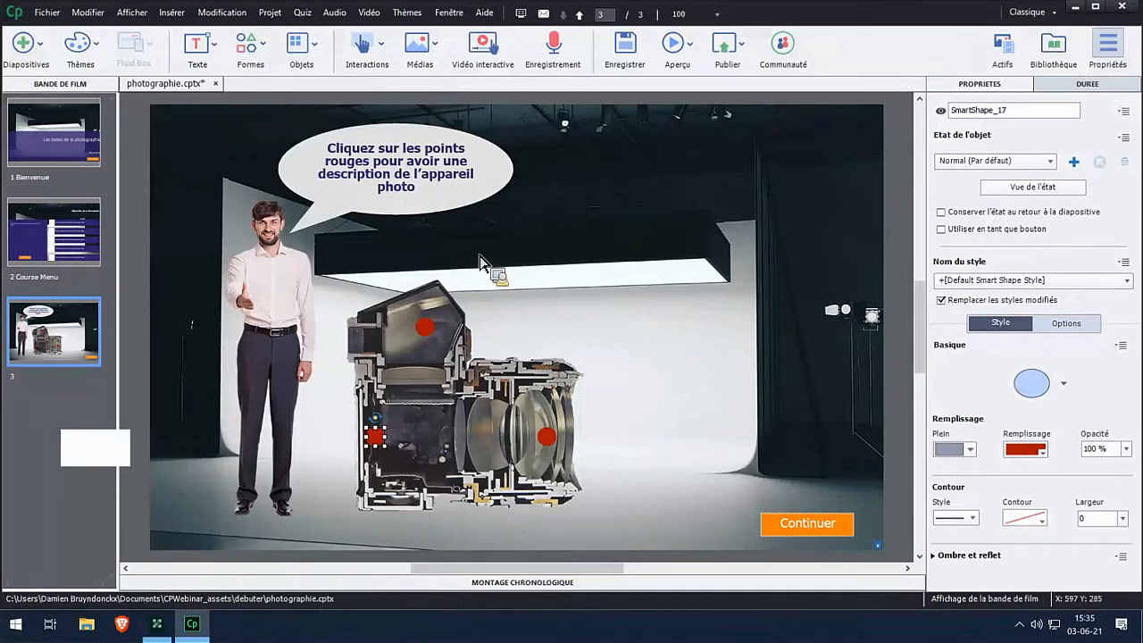
{"action": "left_click_drag", "start_coordinate": [596, 255], "coordinate": [859, 476]}
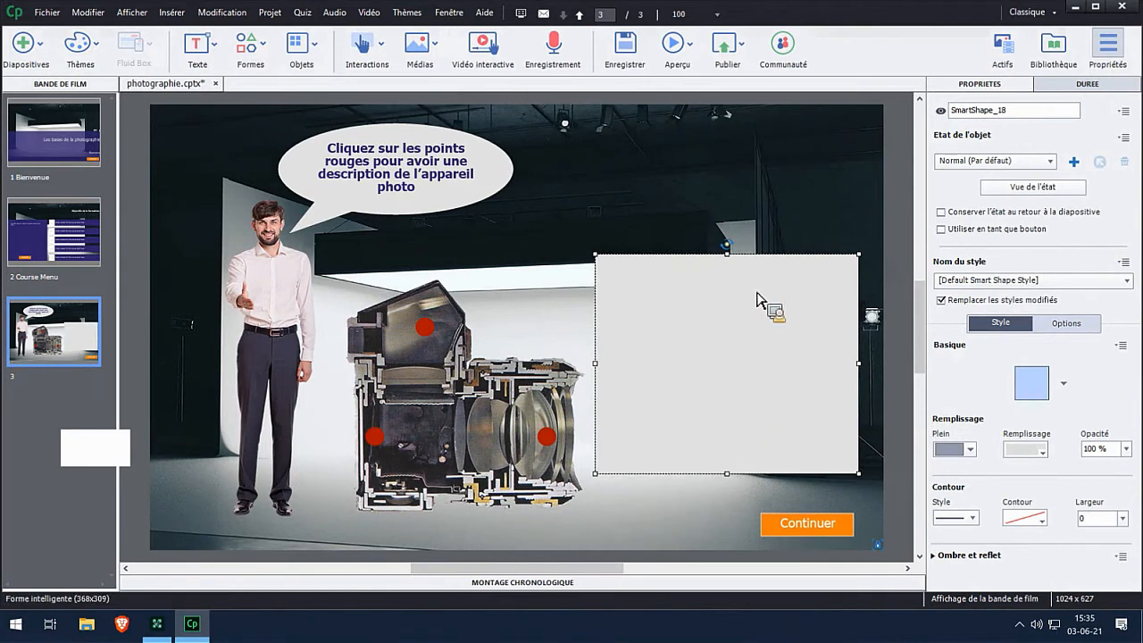
{"action": "double_click", "coordinate": [693, 375]}
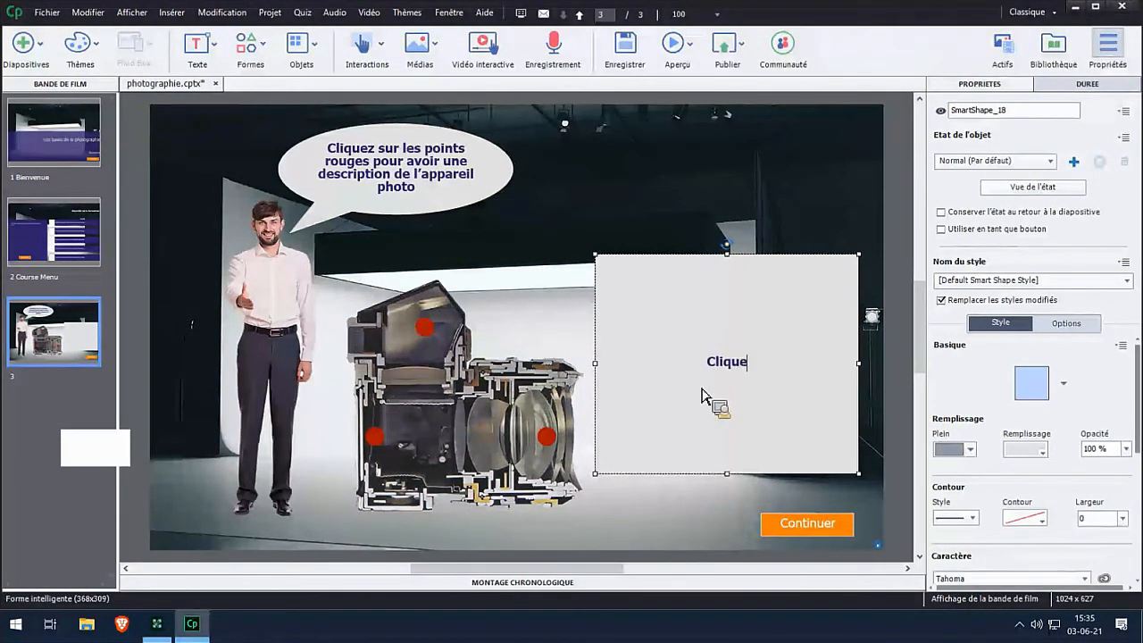
{"action": "type", "text": "Cliquez sur les points rouges"}
{"action": "left_click", "coordinate": [720, 402]}
{"action": "left_click", "coordinate": [675, 328]}
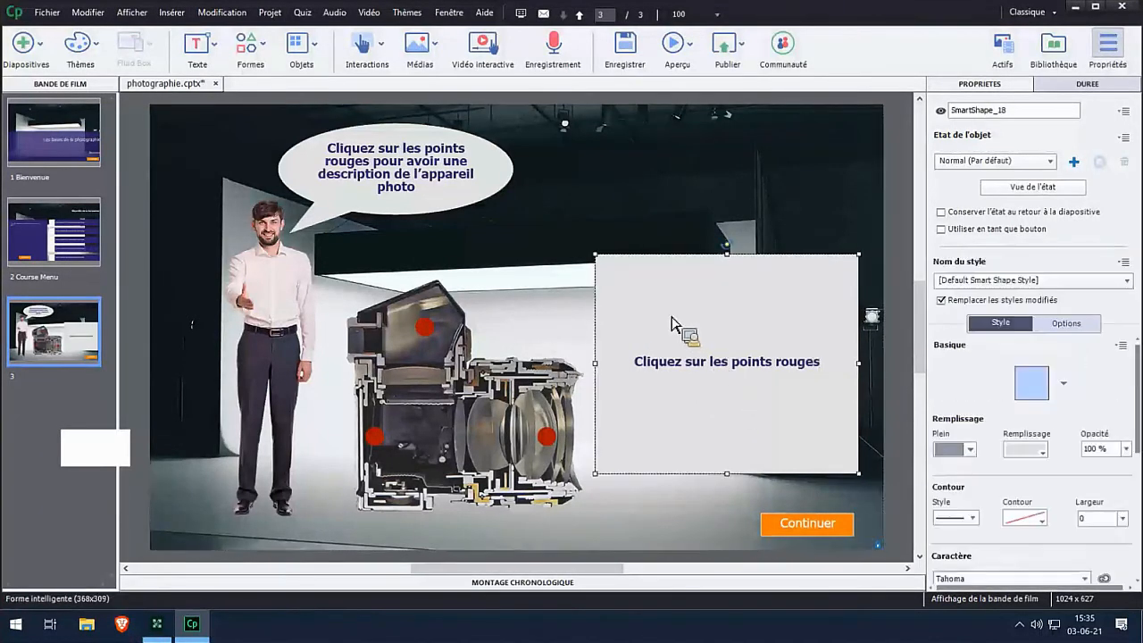
Step: Name the text rectangle txt_appareilPhoto and extend it upward to a size of about 368 x 373 px
{"action": "left_click_drag", "start_coordinate": [1027, 110], "coordinate": [944, 119]}
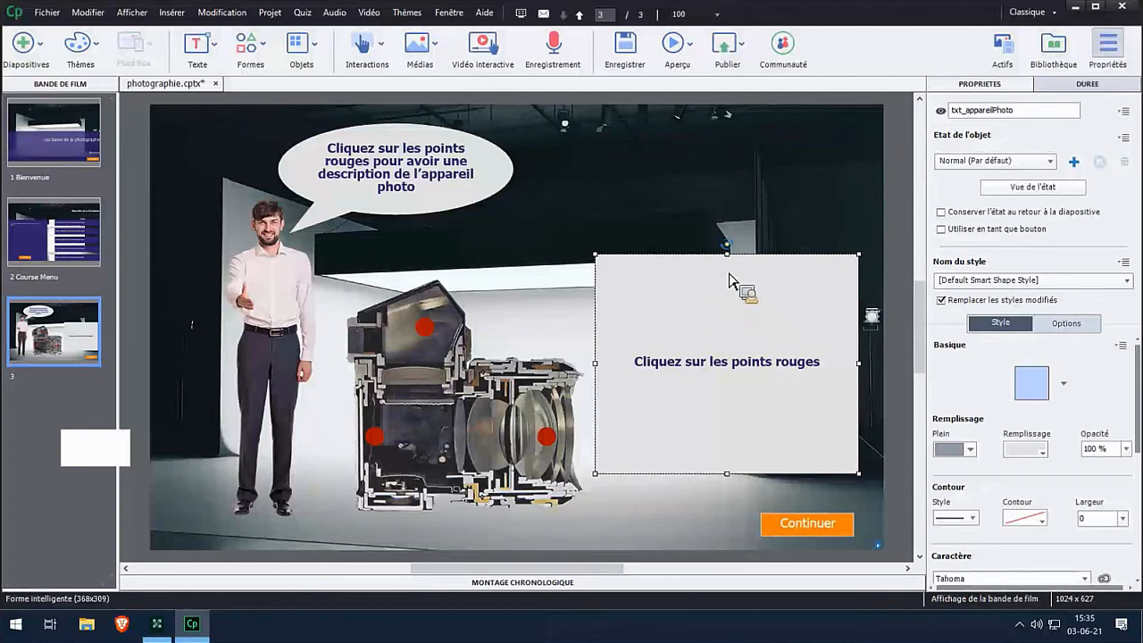
{"action": "left_click_drag", "start_coordinate": [728, 257], "coordinate": [730, 212]}
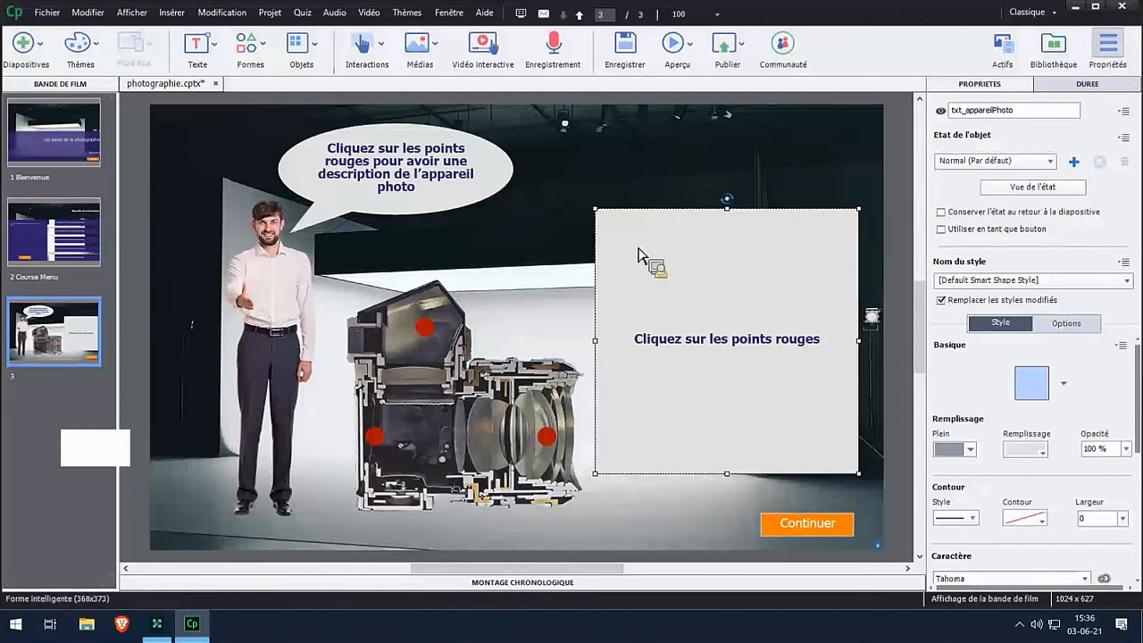
Step: Open the object states of txt_appareilPhoto and add a new state named Objectif
{"action": "left_click", "coordinate": [1025, 188]}
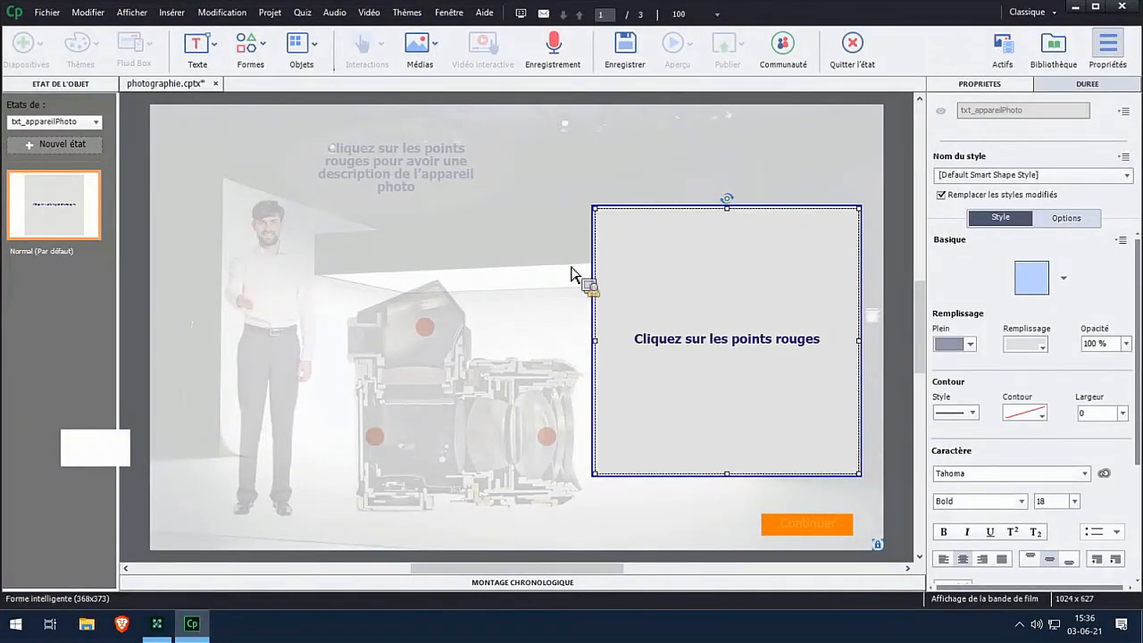
{"action": "left_click", "coordinate": [62, 147]}
{"action": "left_click_drag", "start_coordinate": [113, 162], "coordinate": [61, 162]}
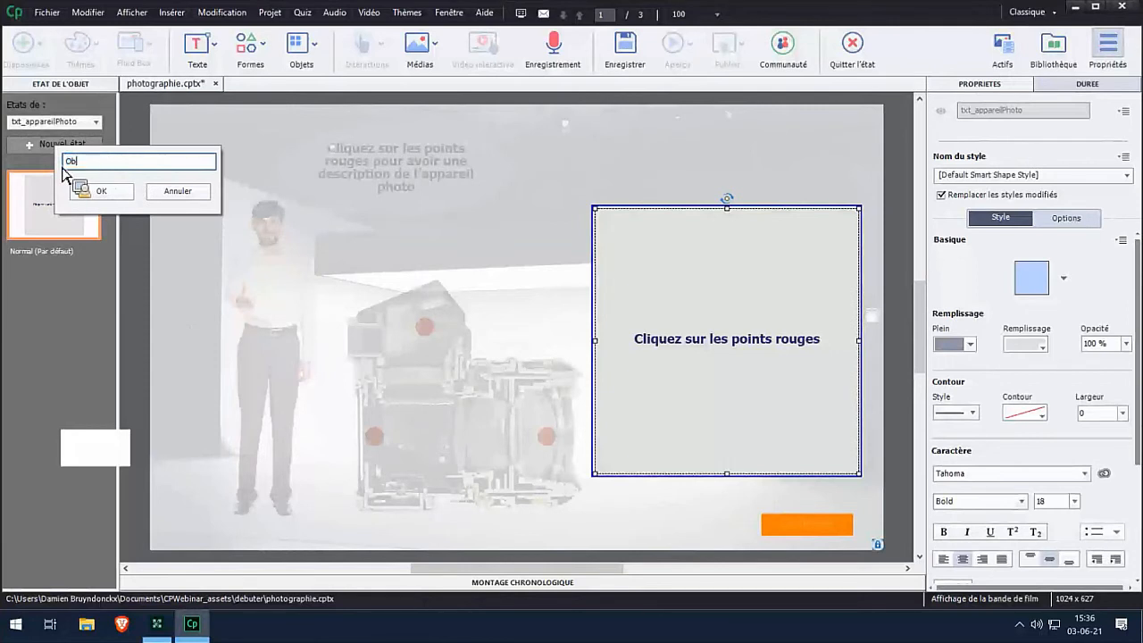
{"action": "type", "text": "Objectif"}
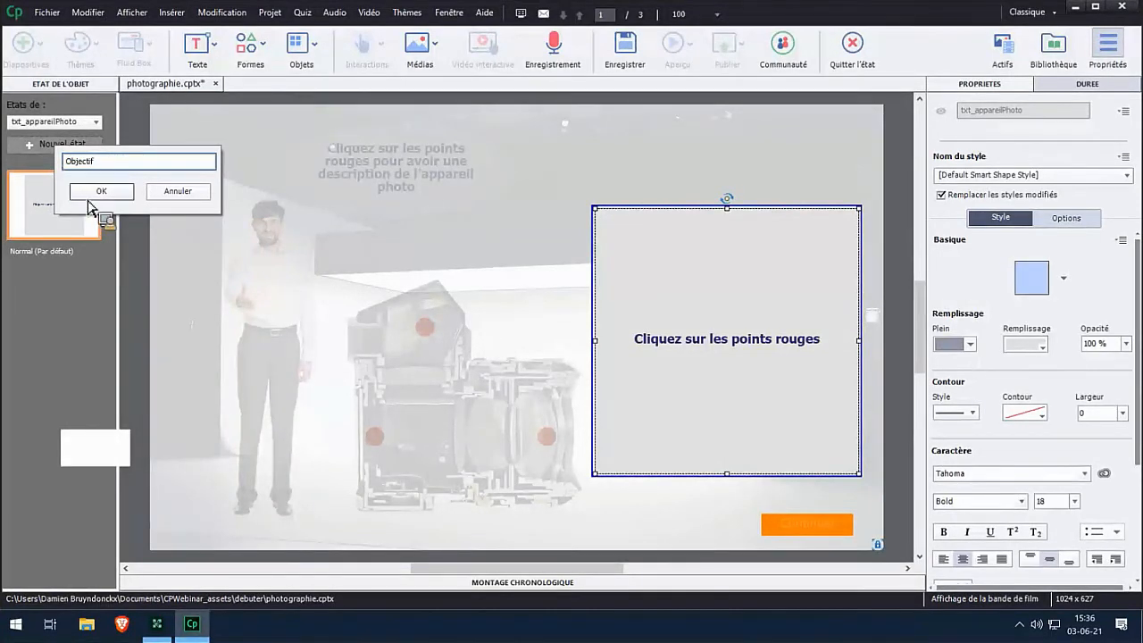
{"action": "left_click", "coordinate": [101, 194]}
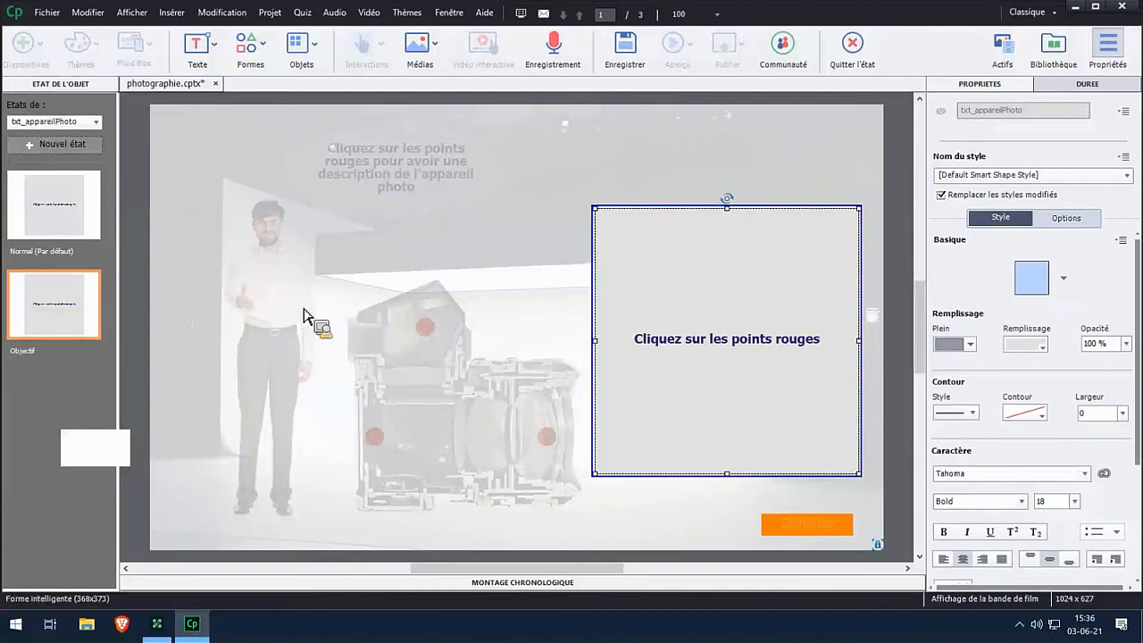
Step: Replace the Objectif state's text with "L'objectif vous permet de zoomer sur le sujet à photographier"
{"action": "double_click", "coordinate": [694, 341]}
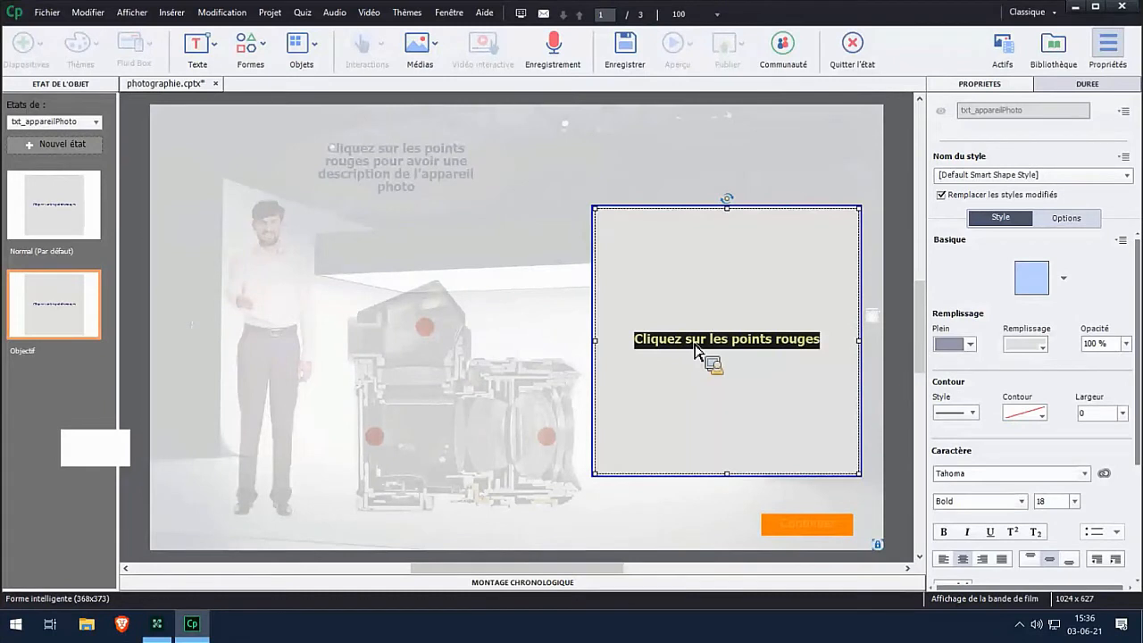
{"action": "type", "text": "L4objec"}
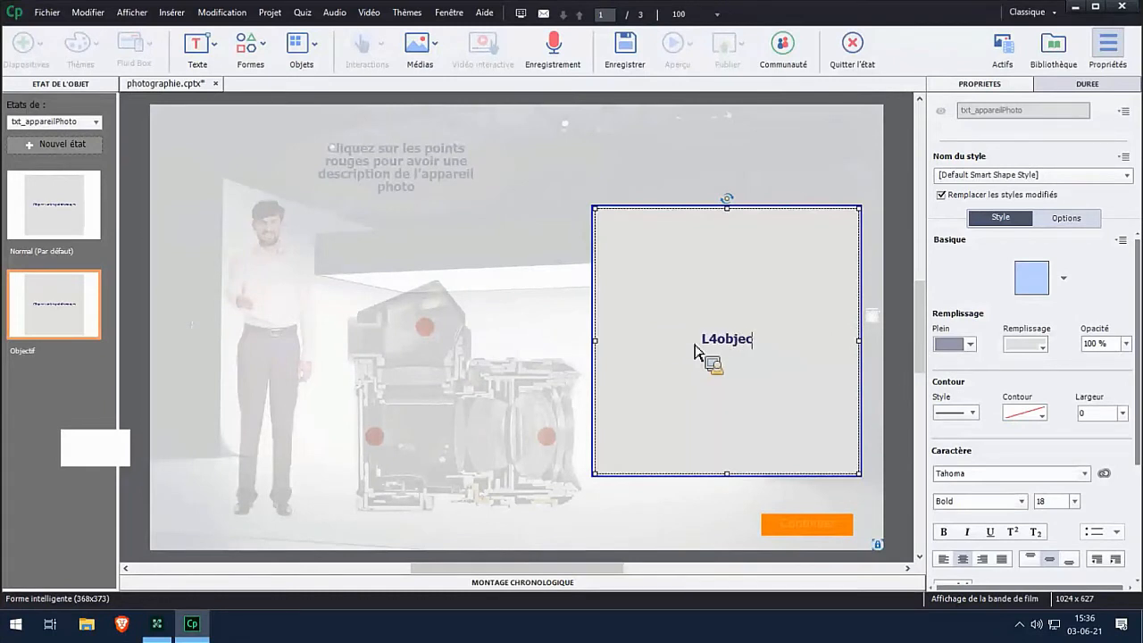
{"action": "type", "text": "tif vous"}
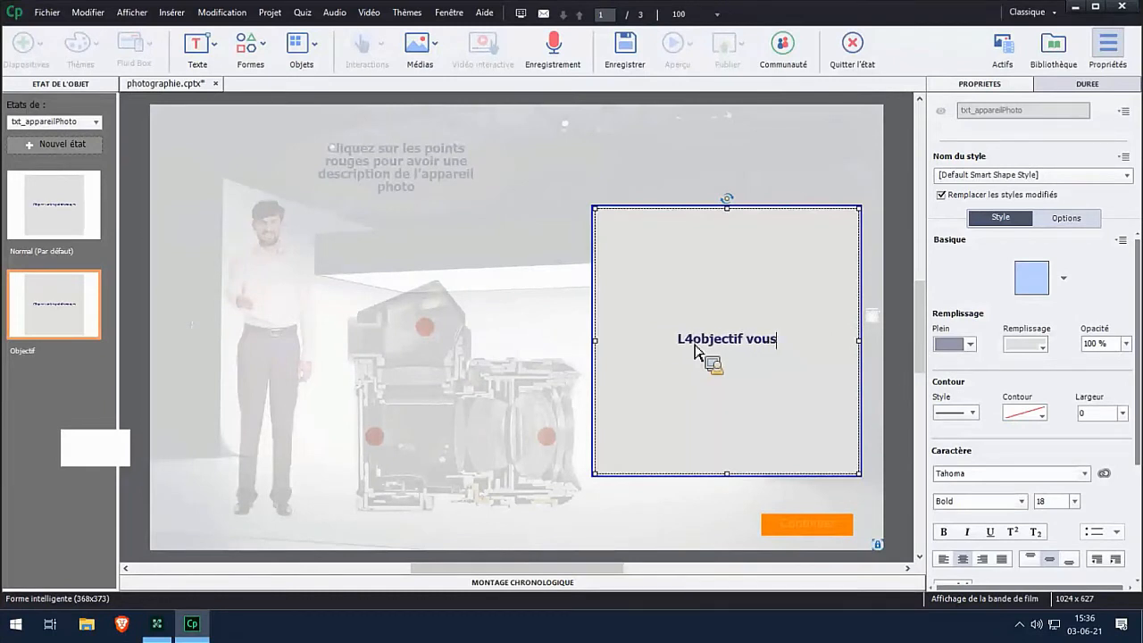
{"action": "type", "text": " permet de zo"}
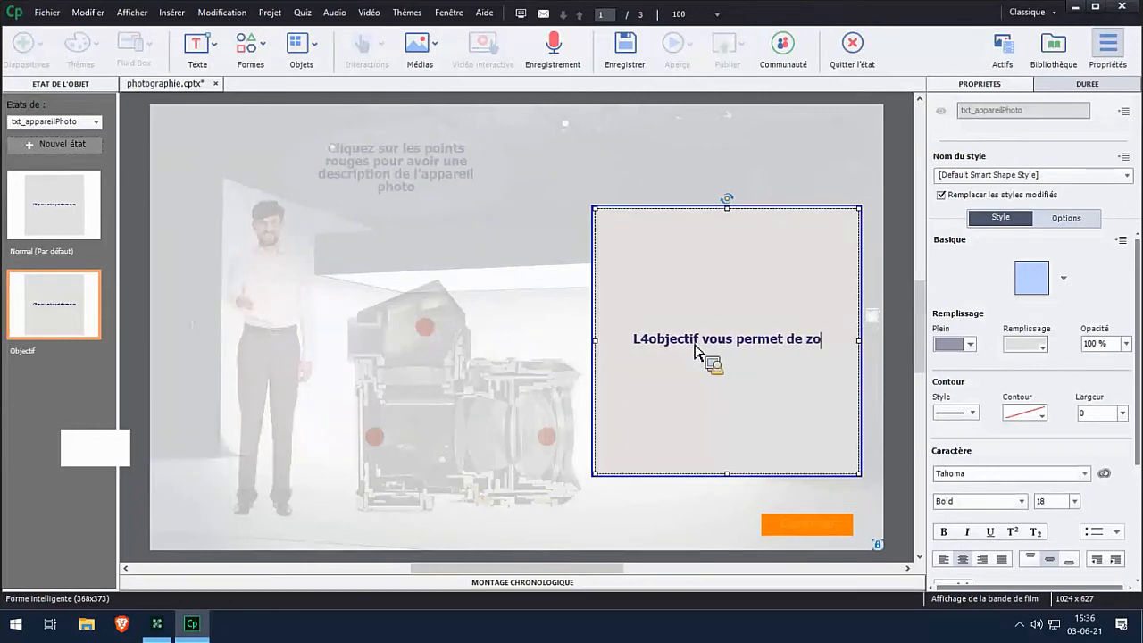
{"action": "type", "text": "omer s"}
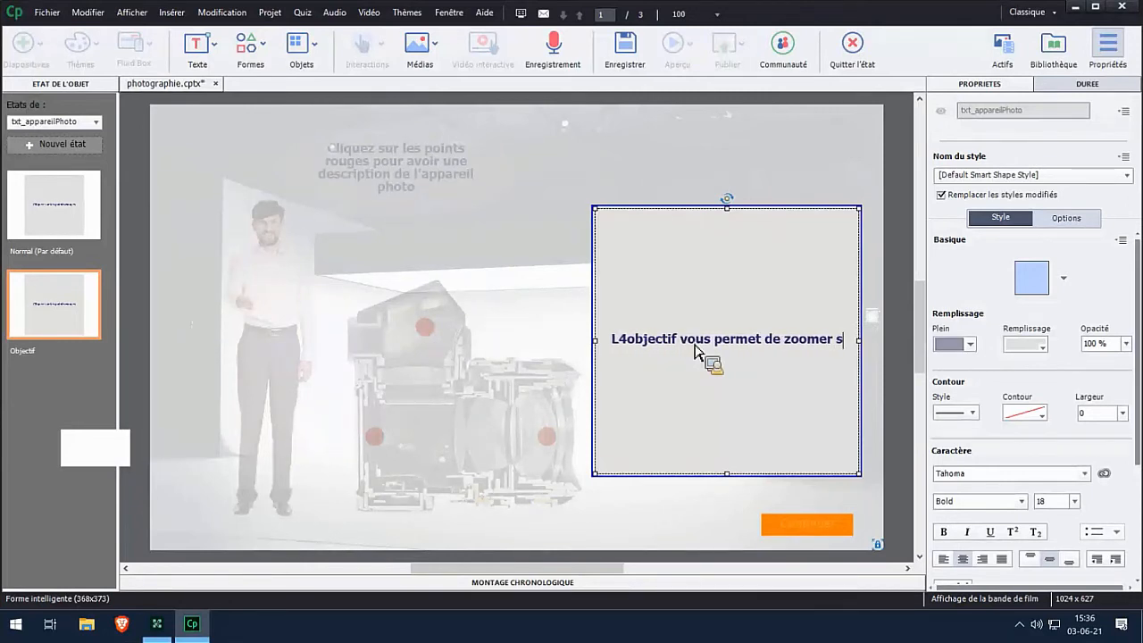
{"action": "type", "text": "ur le sujet"}
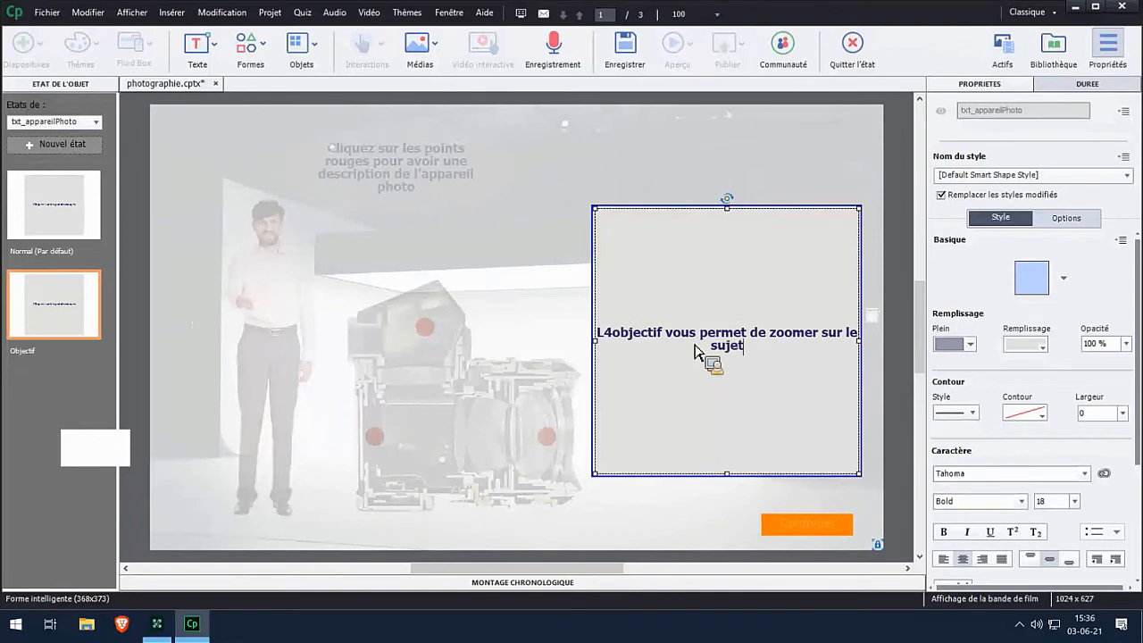
{"action": "type", "text": " à photographier"}
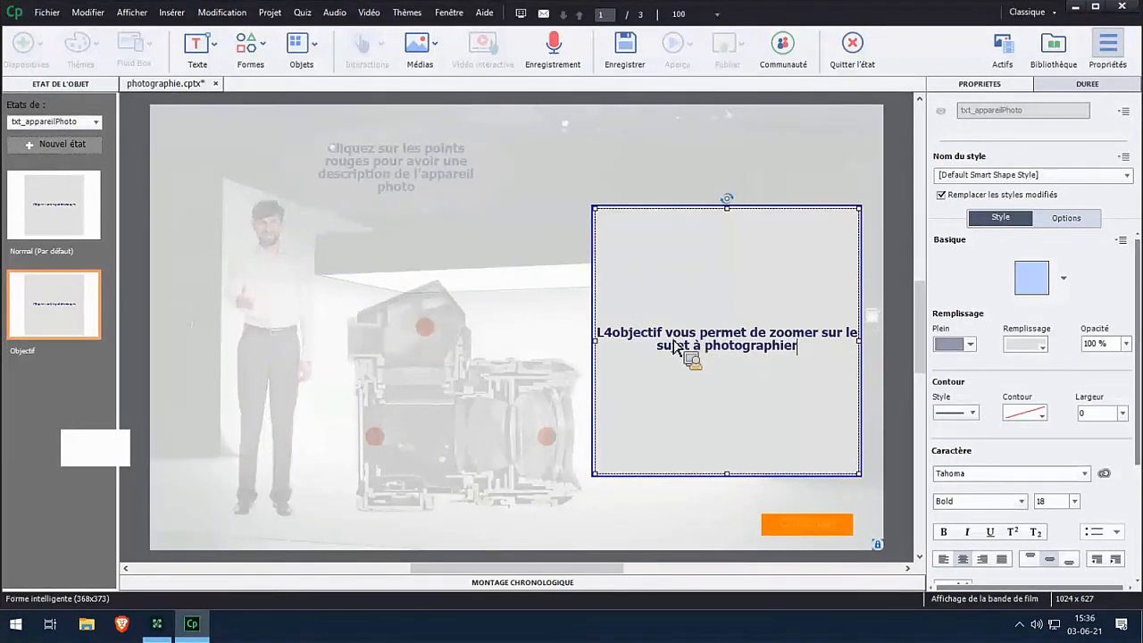
{"action": "key", "text": "BackSpace"}
{"action": "type", "text": "'"}
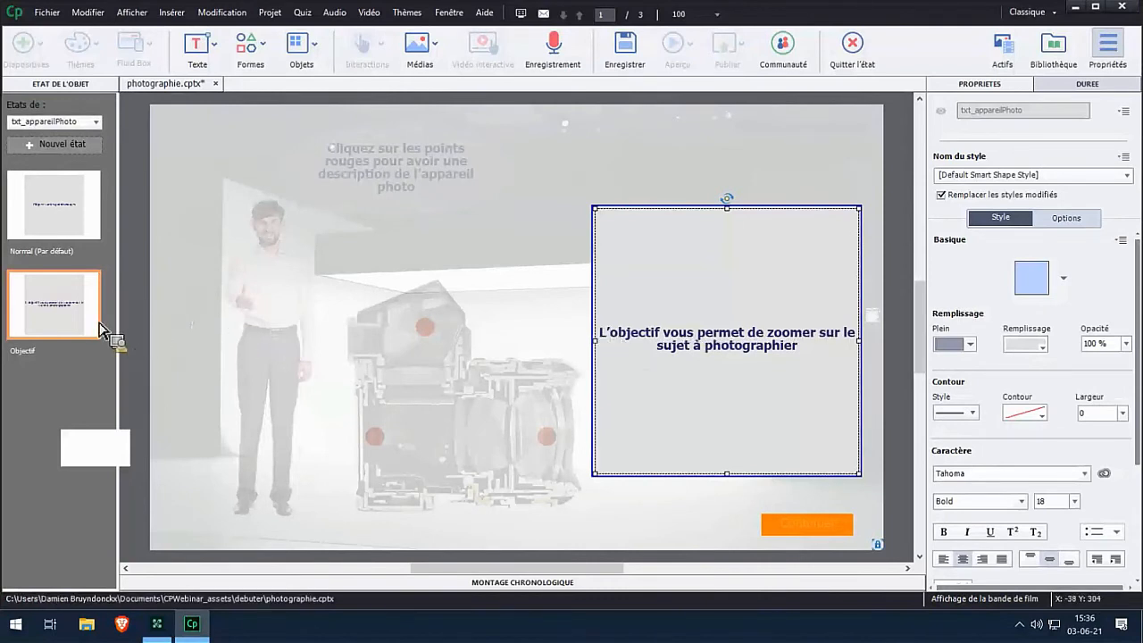
Step: Add another state named Capteur to txt_appareilPhoto
{"action": "left_click", "coordinate": [89, 145]}
{"action": "type", "text": "Capteur"}
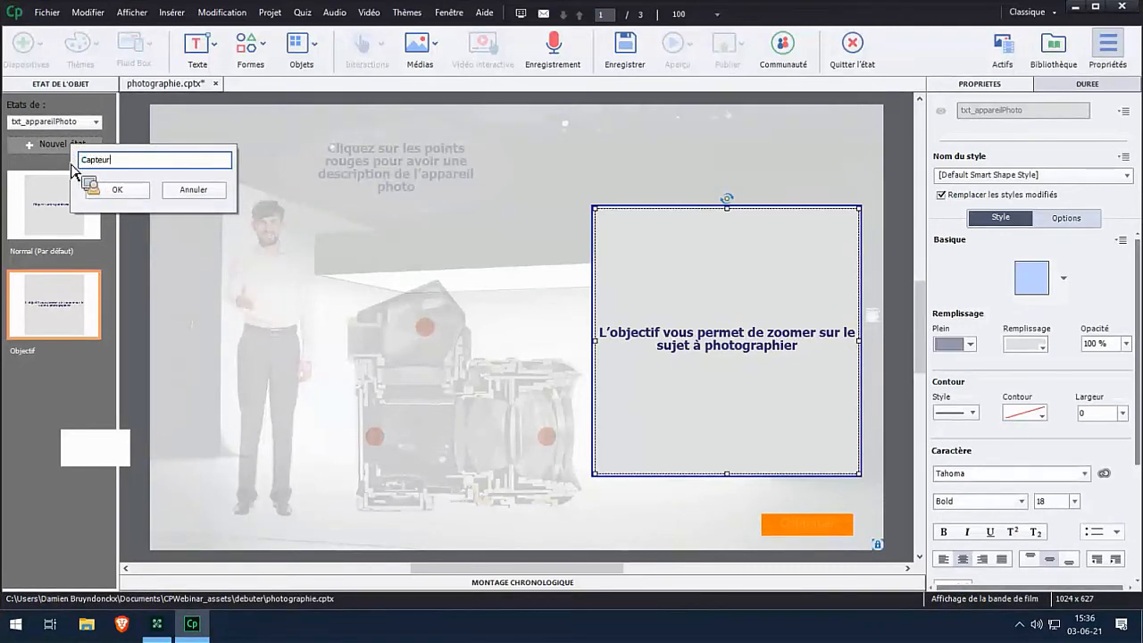
{"action": "left_click", "coordinate": [117, 189]}
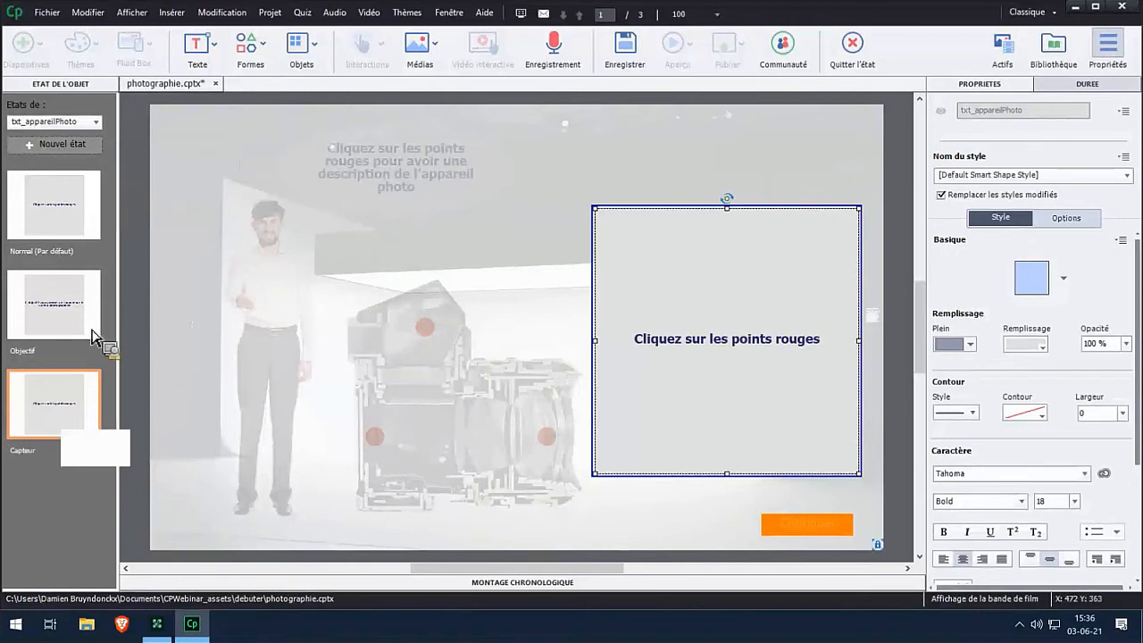
Step: Replace the Capteur state's text with "Le capteur est la zone sensible de votre appareil."
{"action": "double_click", "coordinate": [694, 346]}
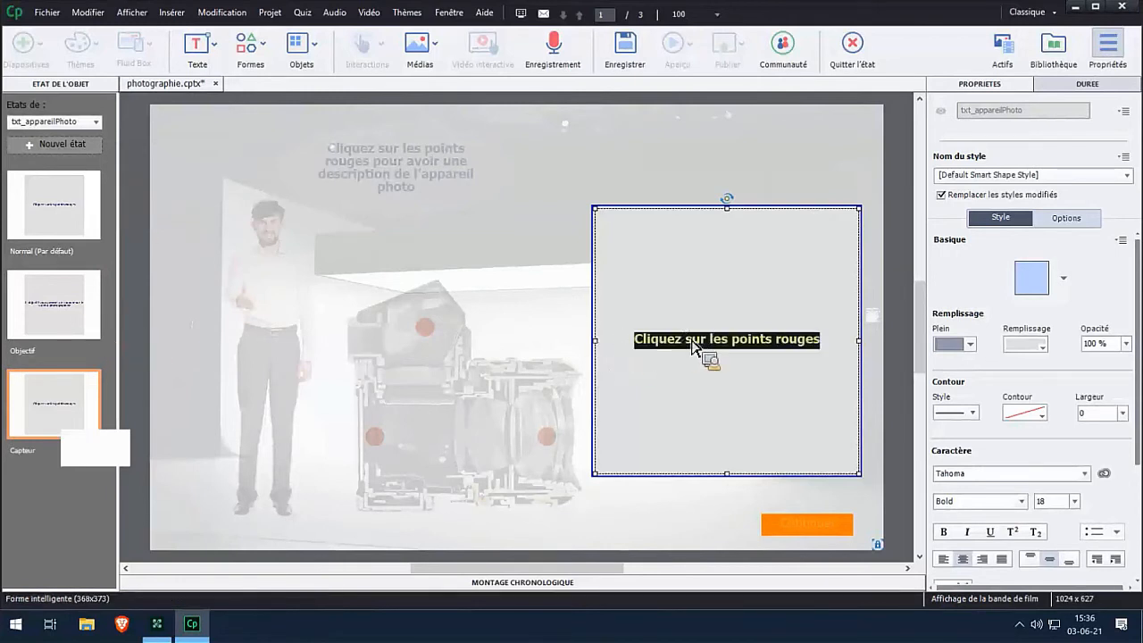
{"action": "key", "text": "Delete"}
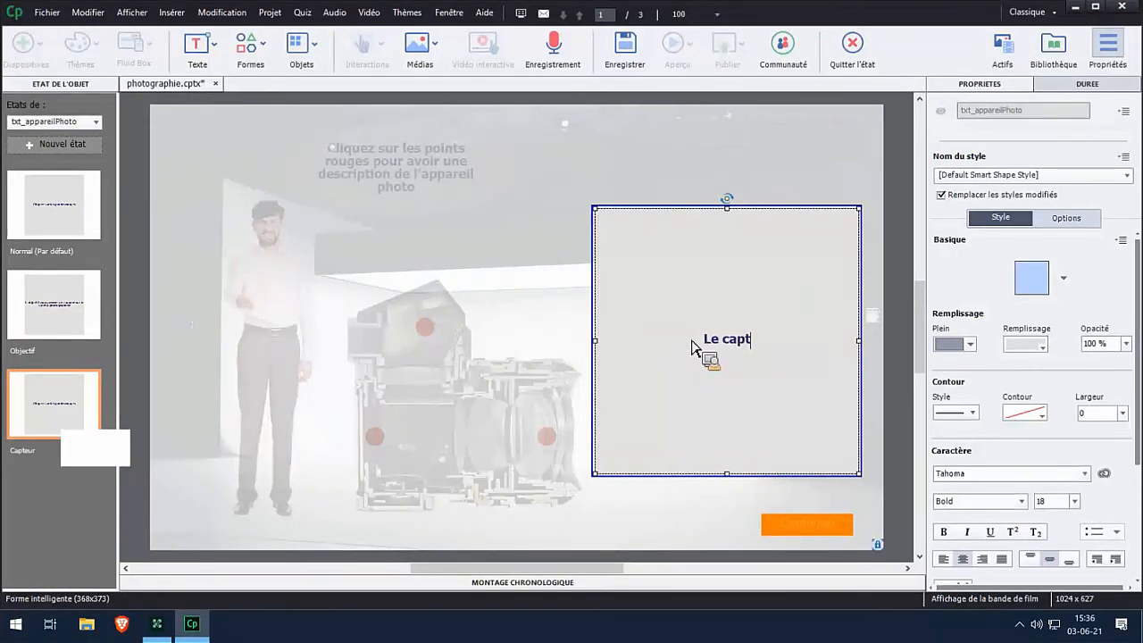
{"action": "type", "text": "Le capteur e"}
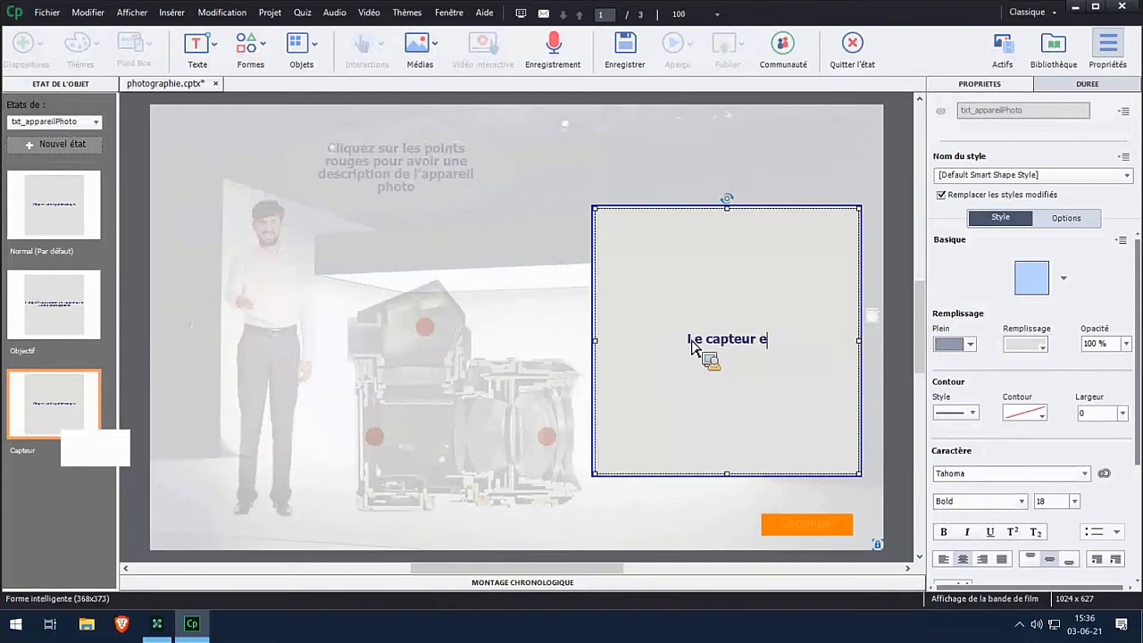
{"action": "type", "text": "st la zone sen"}
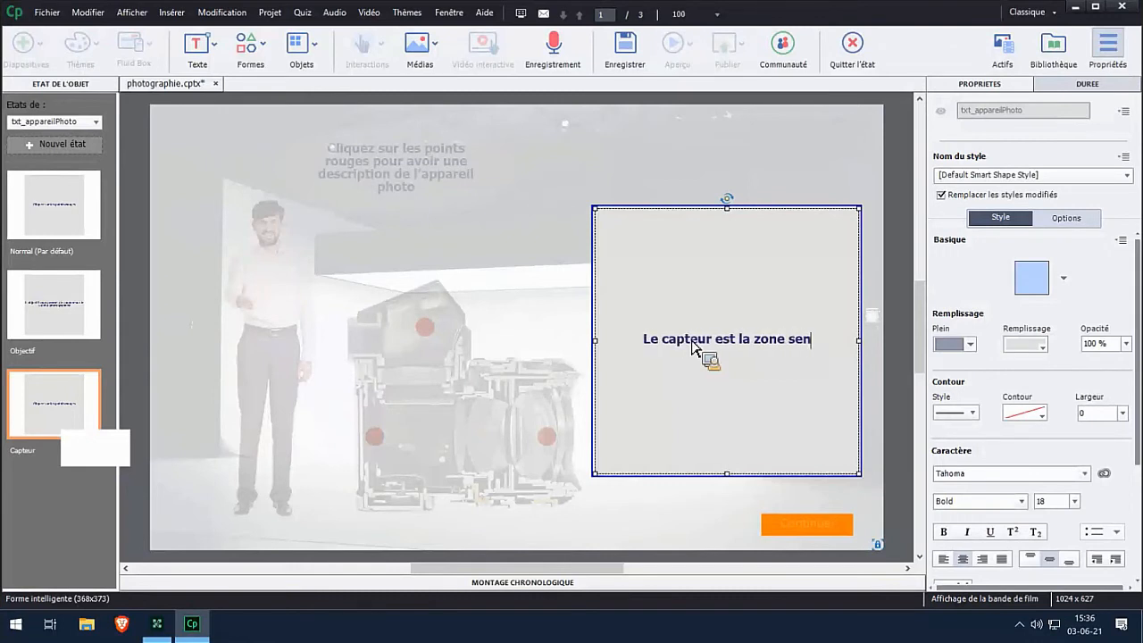
{"action": "type", "text": "sible de "}
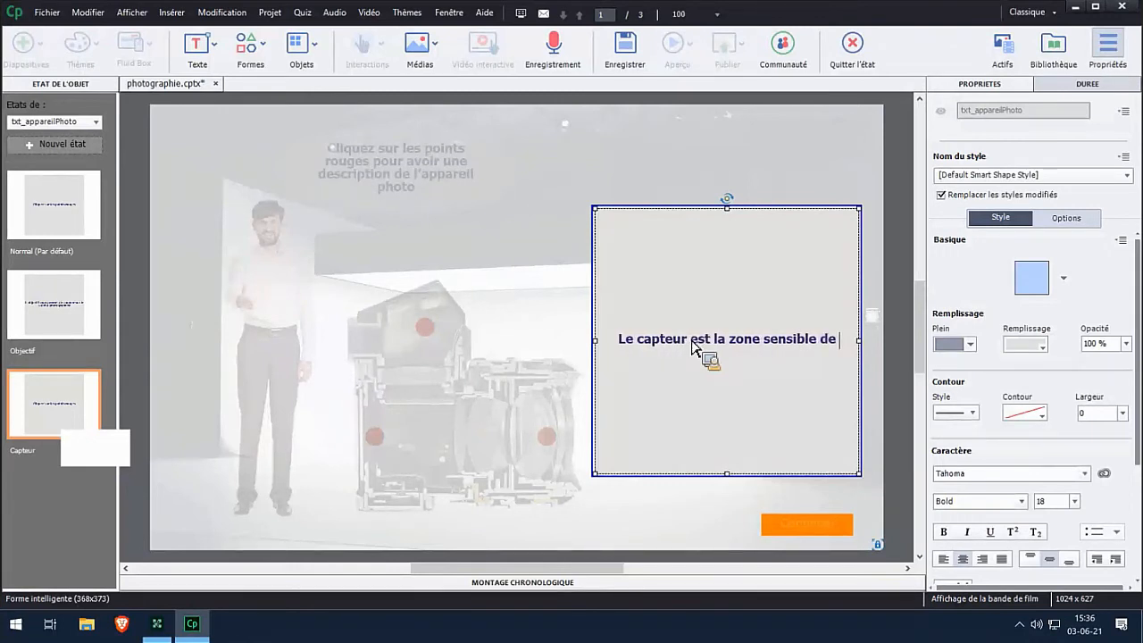
{"action": "type", "text": "votre appareil."}
{"action": "left_click", "coordinate": [49, 415]}
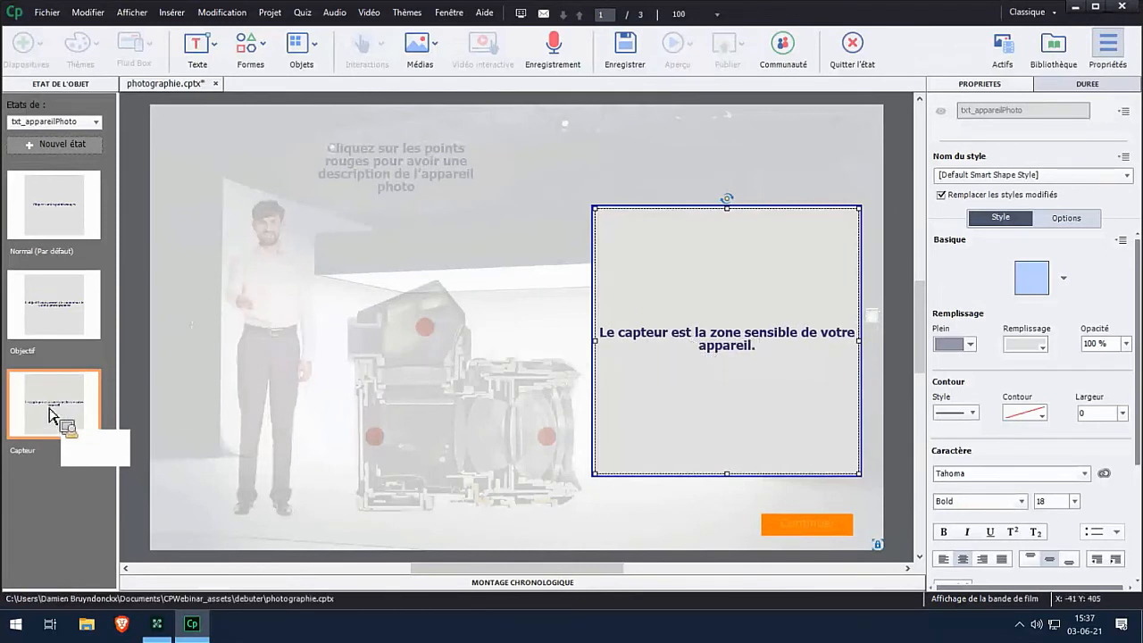
Step: Add another new state to txt_appareilPhoto and begin its name with "pent"
{"action": "left_click", "coordinate": [54, 143]}
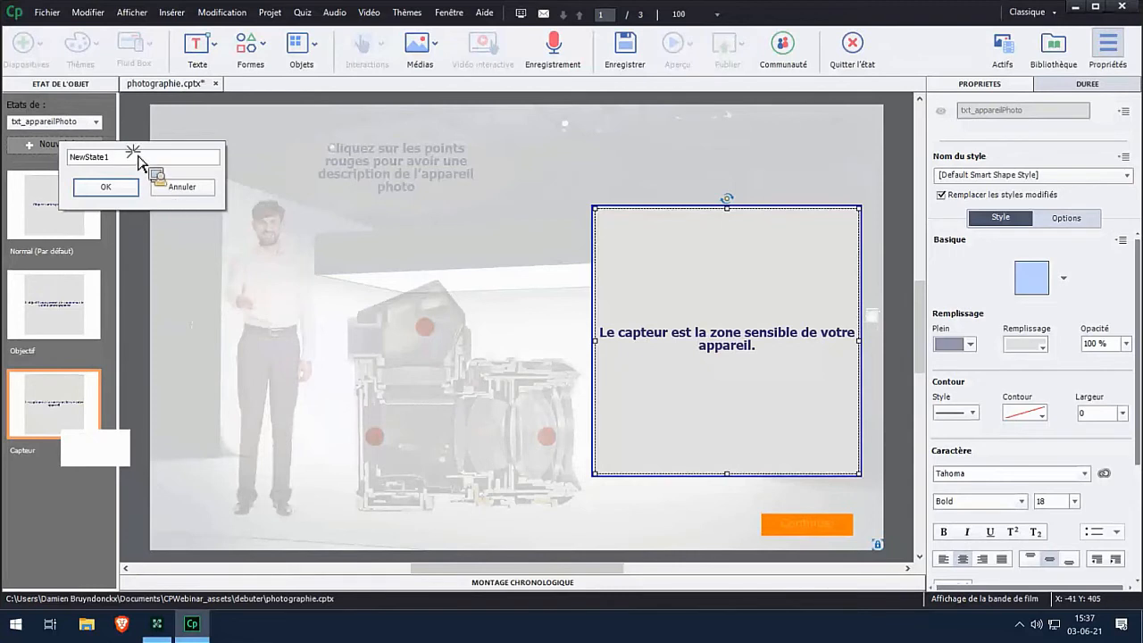
{"action": "left_click_drag", "start_coordinate": [111, 157], "coordinate": [68, 163]}
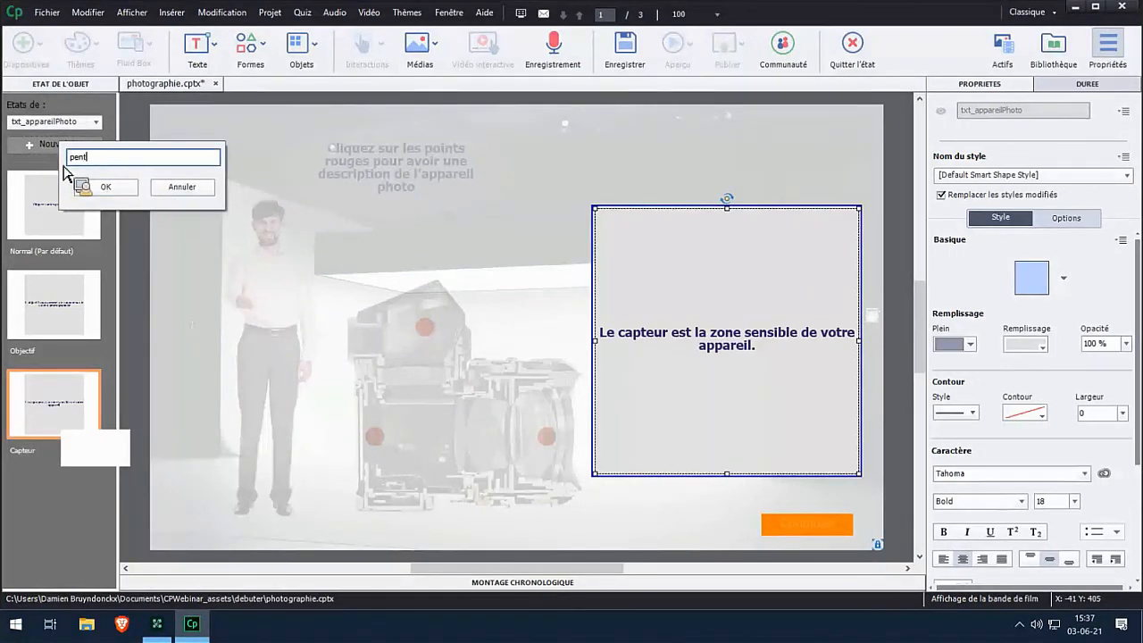
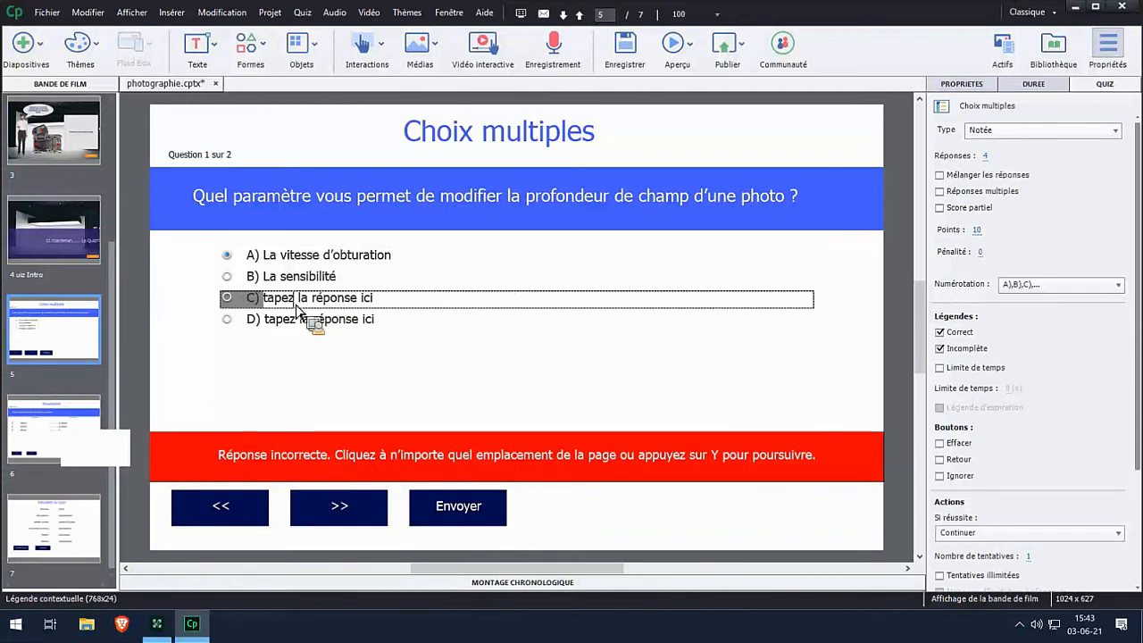
Step: Replace the placeholder text of answer C with "L'ouverture" and answer D with "La mise au point"
{"action": "key", "text": "ctrl+a"}
{"action": "type", "text": "L'ouver"}
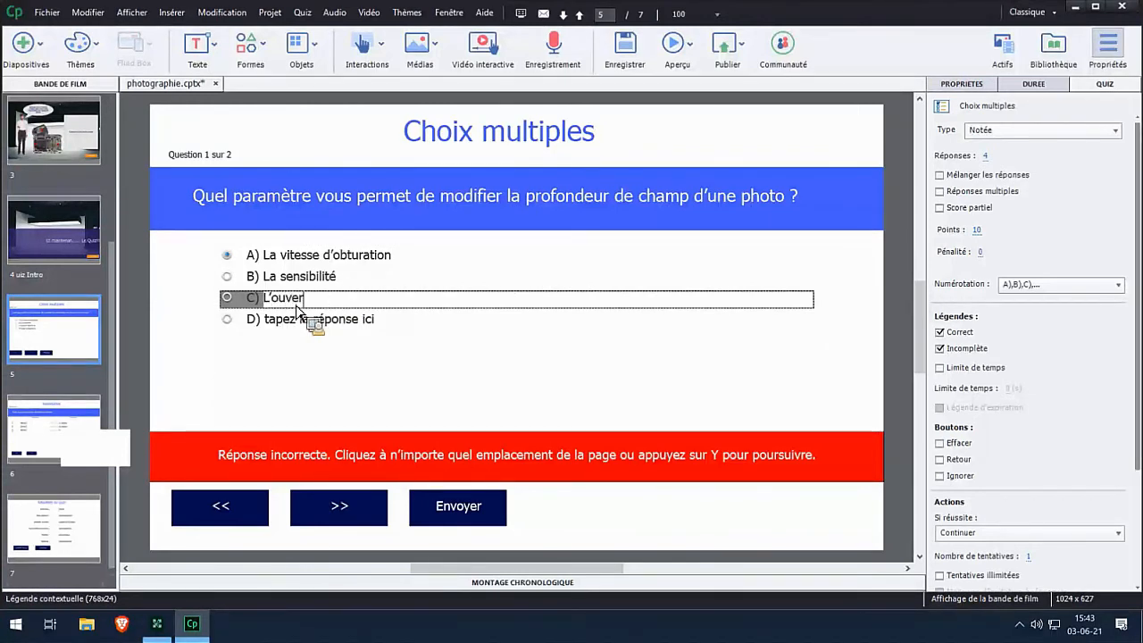
{"action": "type", "text": "ture"}
{"action": "left_click", "coordinate": [299, 325]}
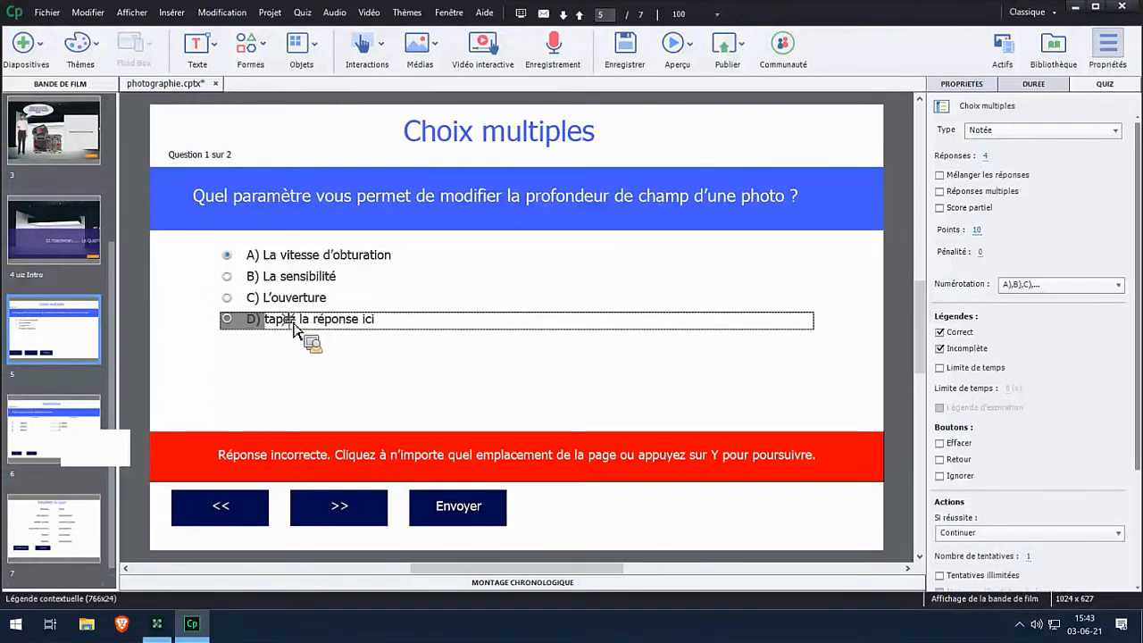
{"action": "key", "text": "ctrl+a"}
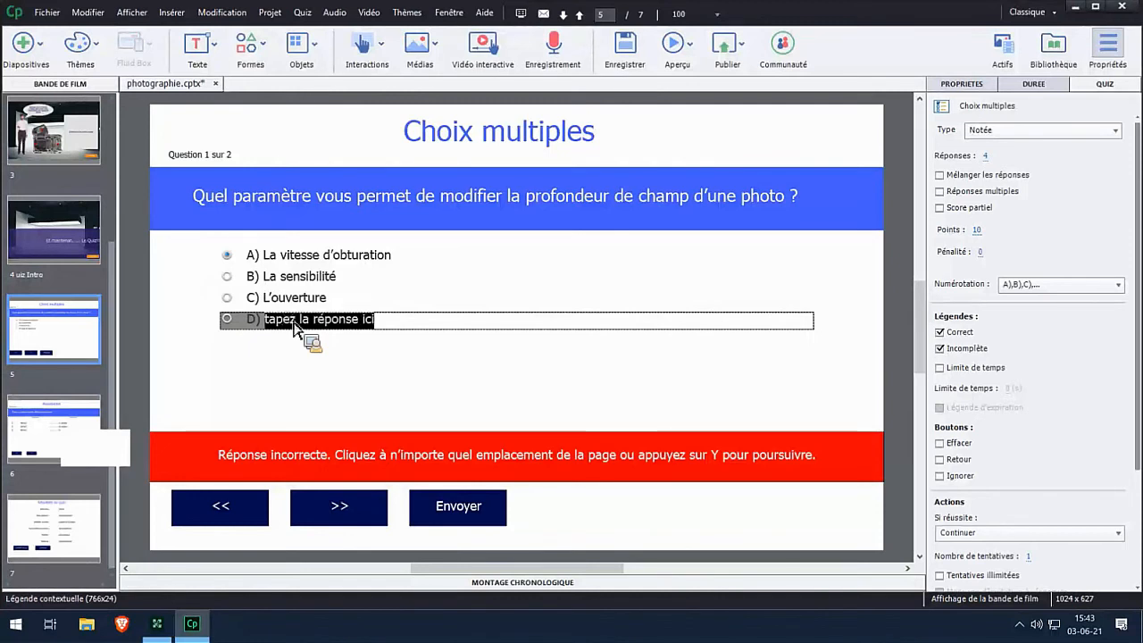
{"action": "type", "text": "La mise au point"}
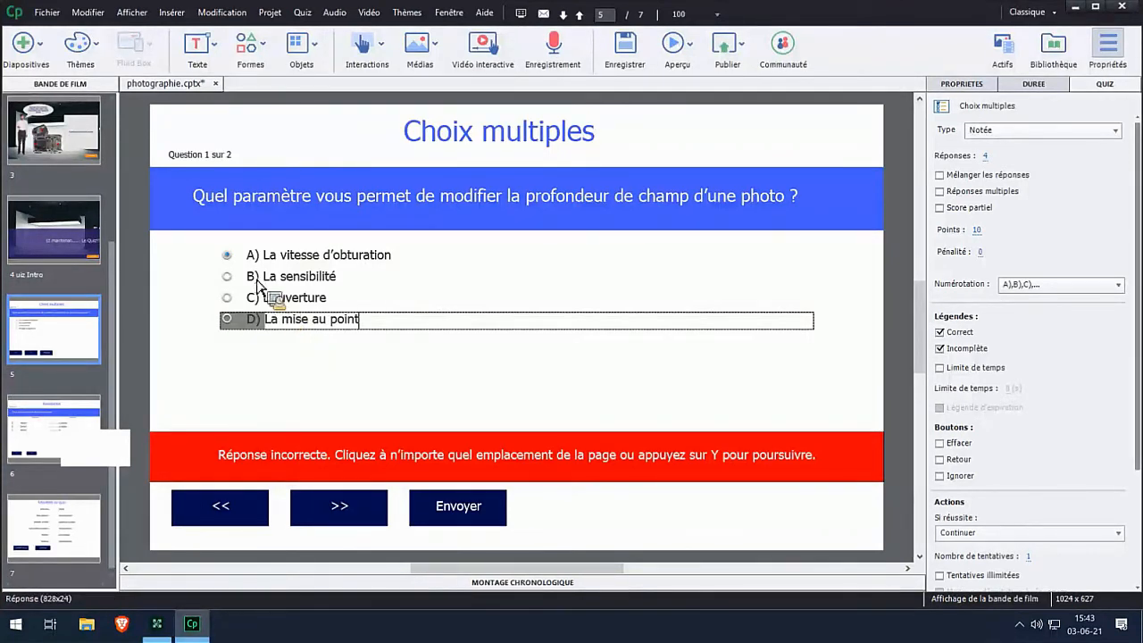
Step: Mark answer C, "L'ouverture", as the correct answer of the multiple-choice question
{"action": "left_click", "coordinate": [295, 304]}
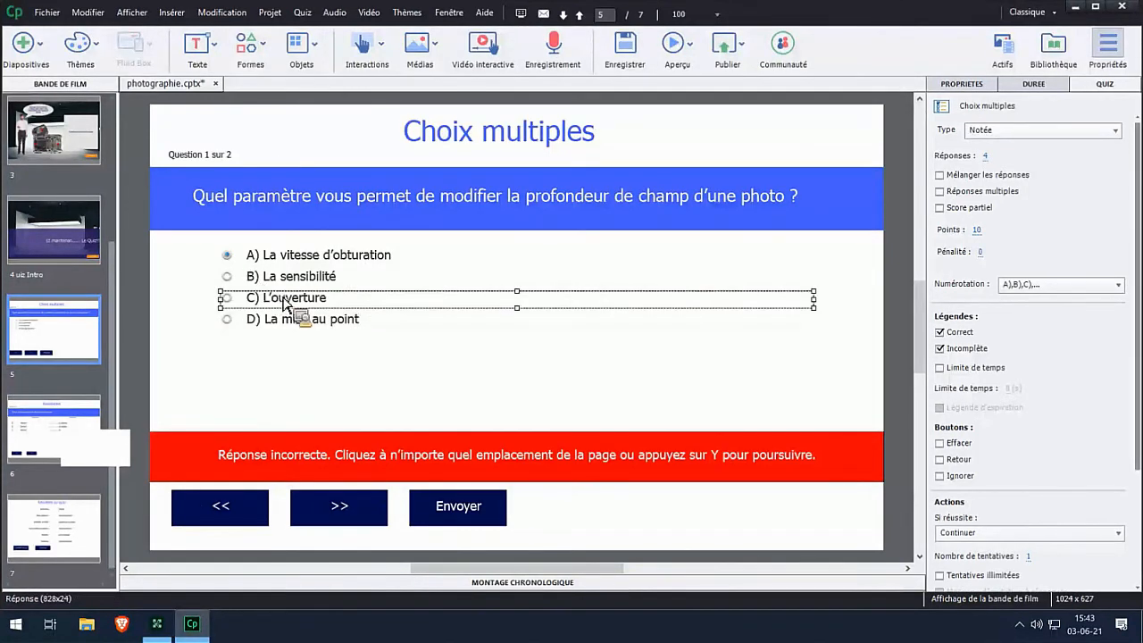
{"action": "left_click", "coordinate": [227, 299]}
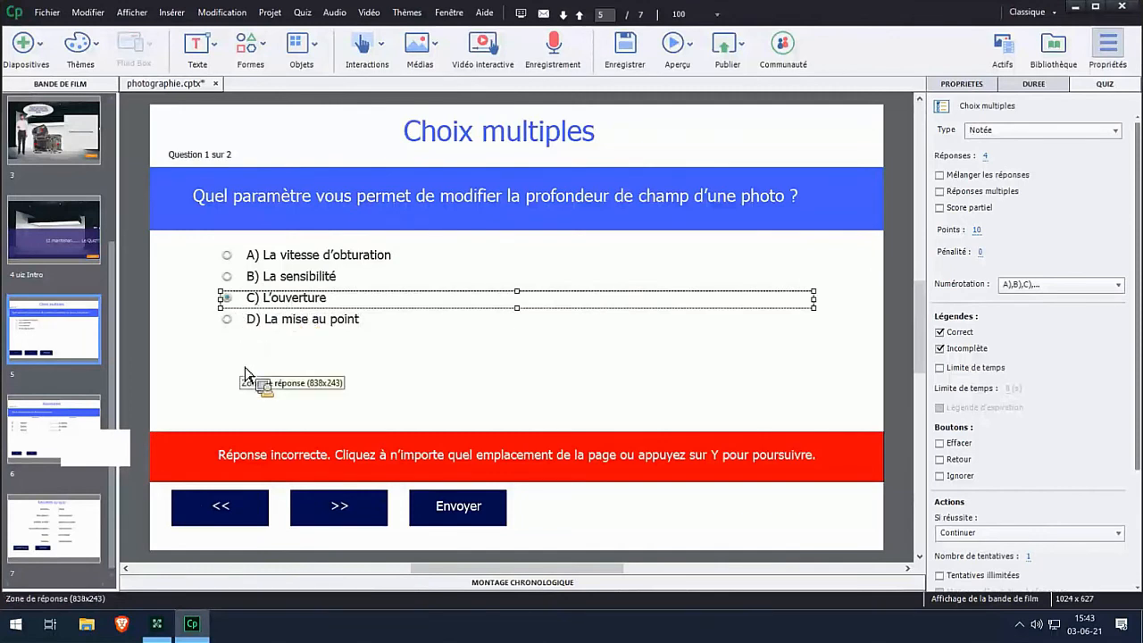
Step: Move the red incorrect-answer caption aside to inspect the caption beneath it, and return it to its original place
{"action": "left_click_drag", "start_coordinate": [383, 457], "coordinate": [375, 382]}
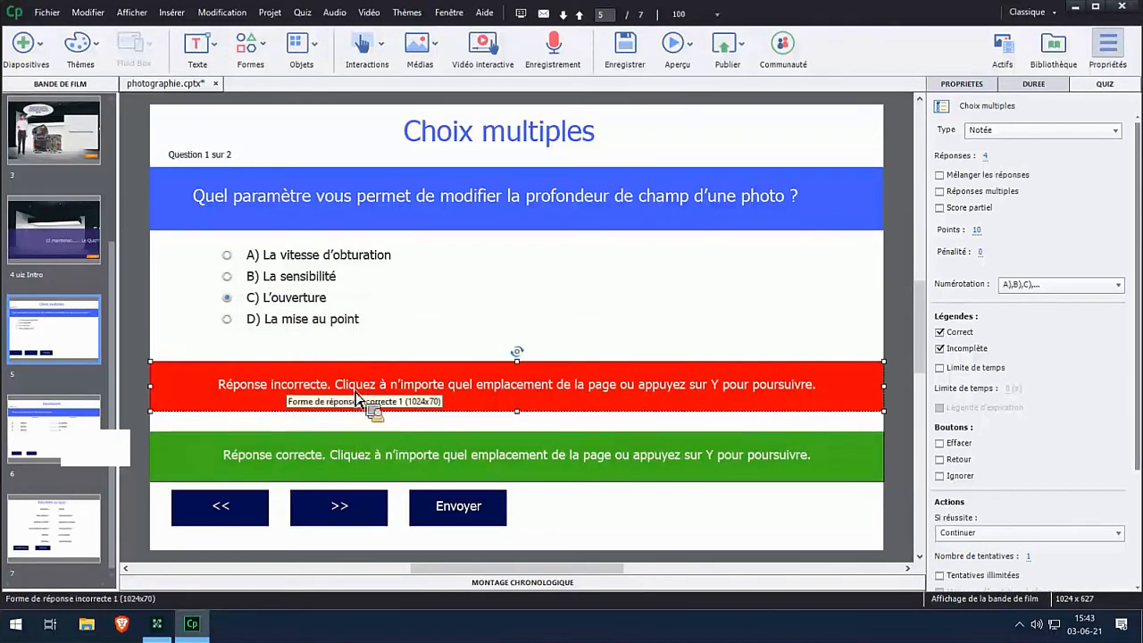
{"action": "left_click_drag", "start_coordinate": [309, 394], "coordinate": [318, 473]}
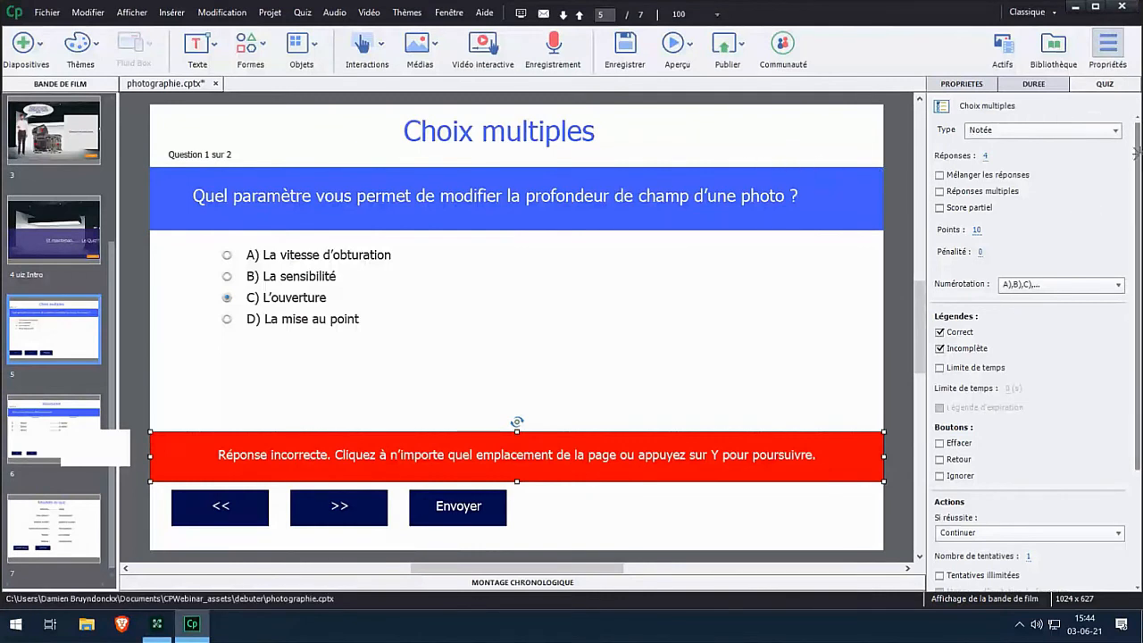
Step: Examine the multiple-choice question's quiz action settings, including the actions available for the last attempt
{"action": "scroll", "coordinate": [964, 245], "scroll_direction": "down", "scroll_amount": 3}
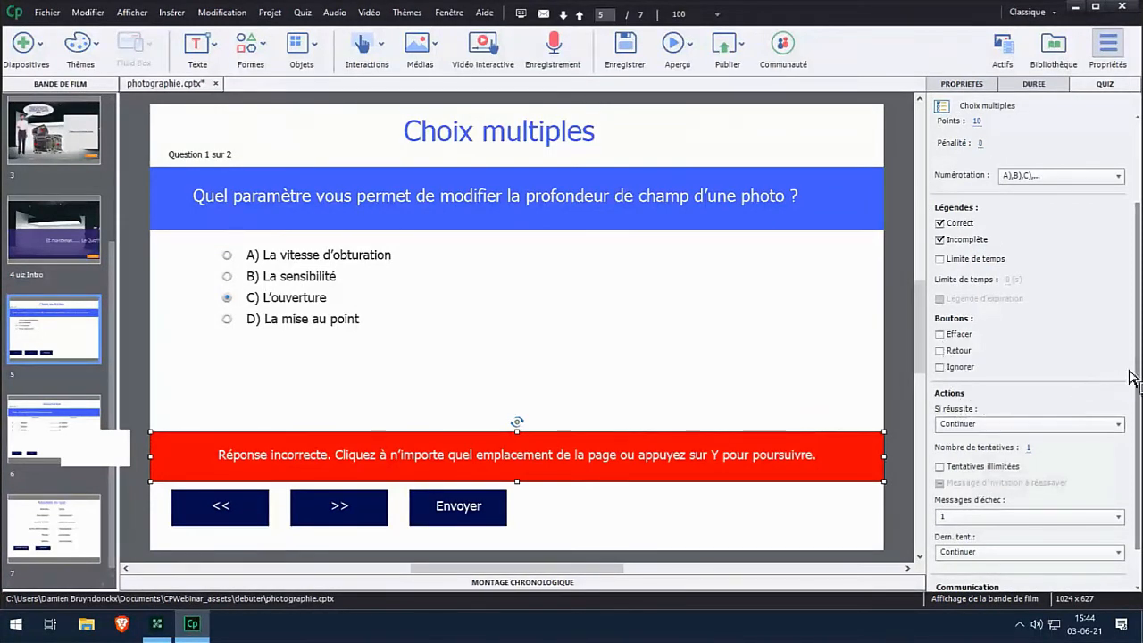
{"action": "scroll", "coordinate": [1132, 375], "scroll_direction": "down", "scroll_amount": 2}
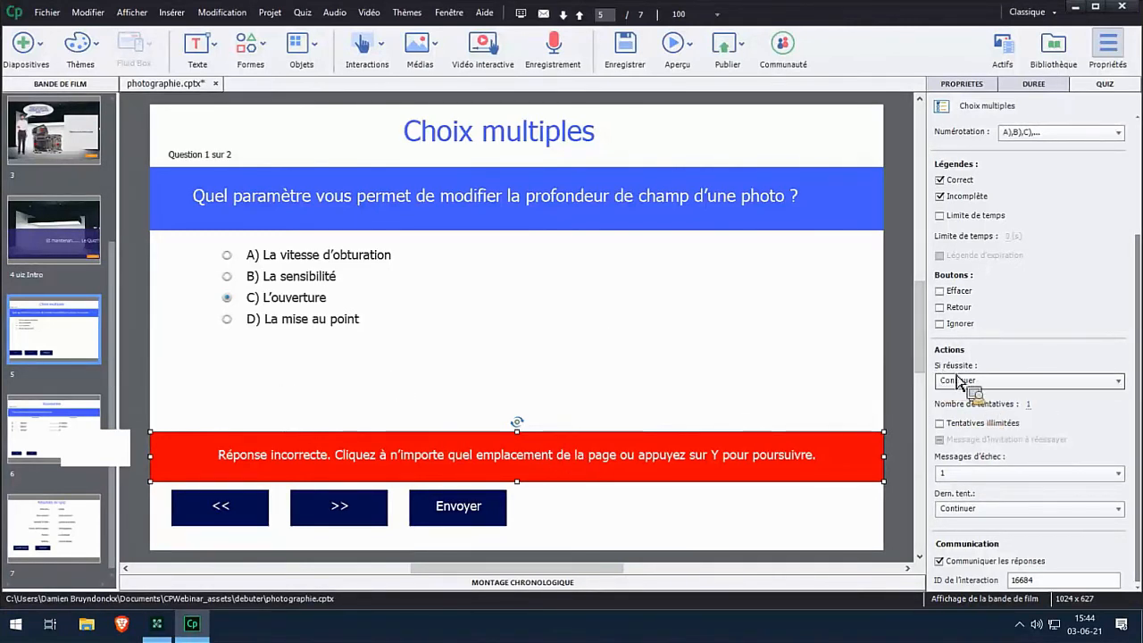
{"action": "left_click", "coordinate": [1028, 510]}
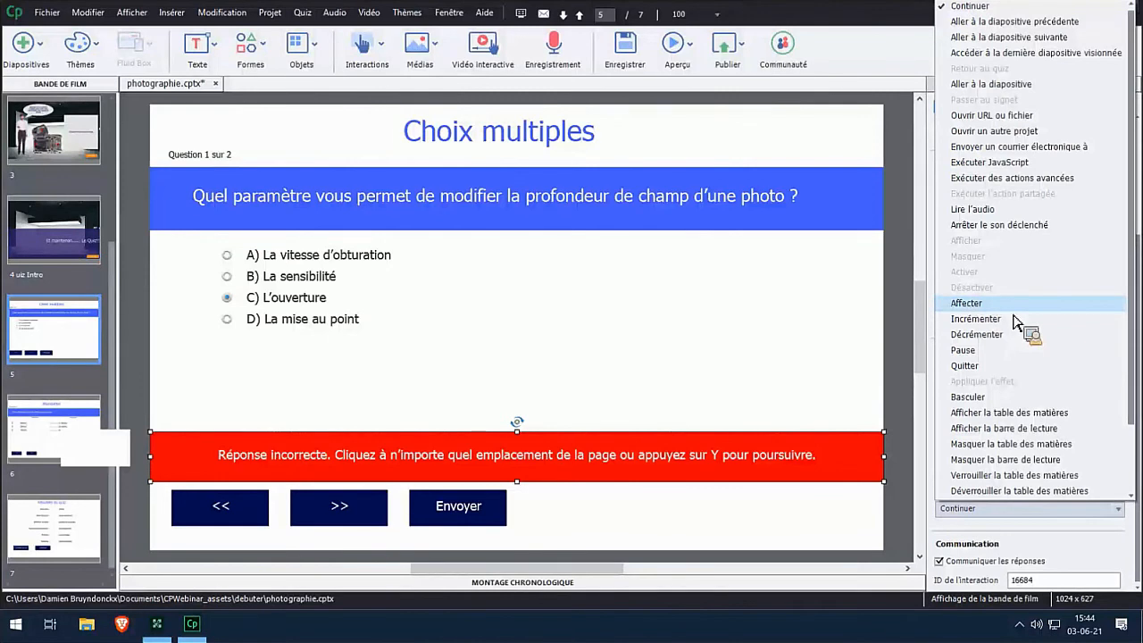
{"action": "left_click", "coordinate": [1035, 509]}
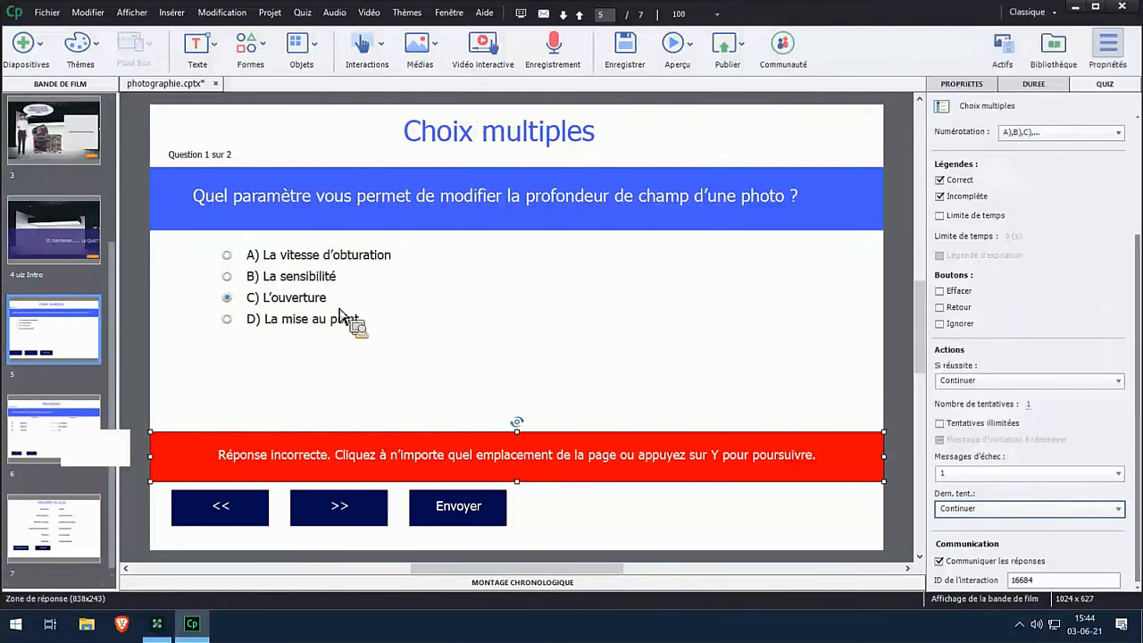
Step: Replace the matching question's text on slide 6 with "Faites correspondre le paramètre d'exposition avec l'aspect de l'image qu'il modifie"
{"action": "left_click", "coordinate": [98, 423]}
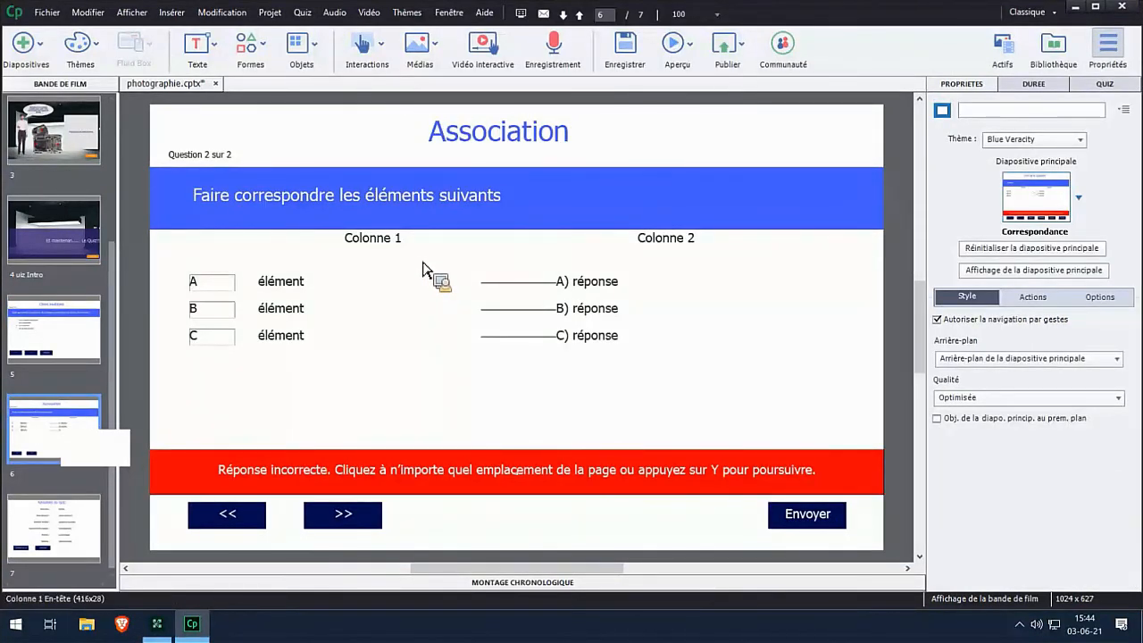
{"action": "left_click", "coordinate": [337, 205]}
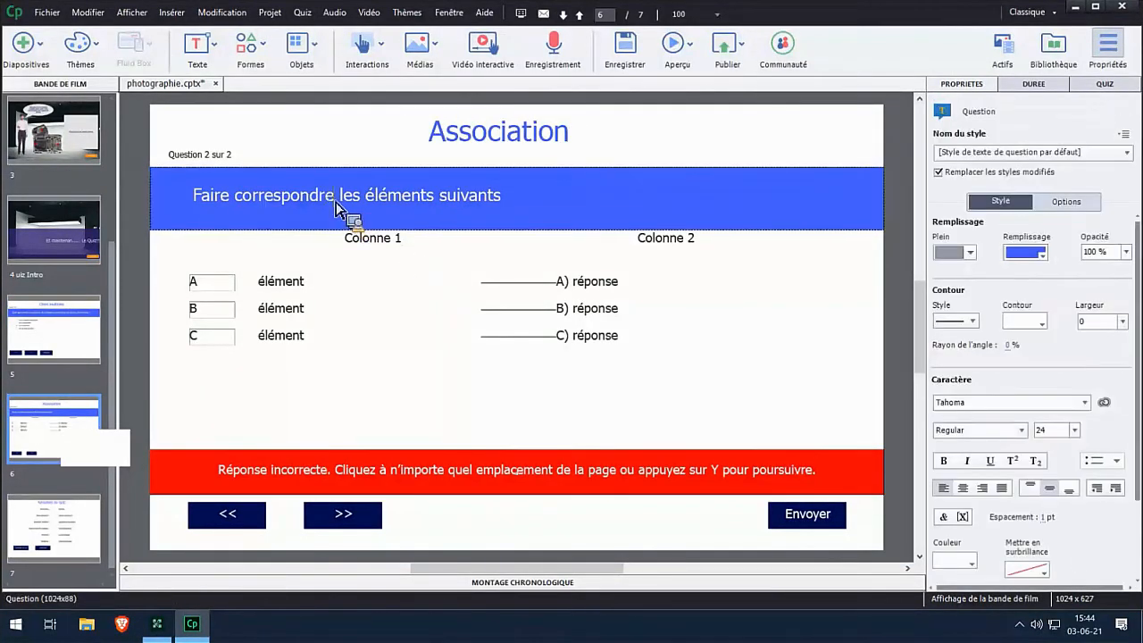
{"action": "double_click", "coordinate": [336, 204]}
{"action": "triple_click", "coordinate": [456, 212]}
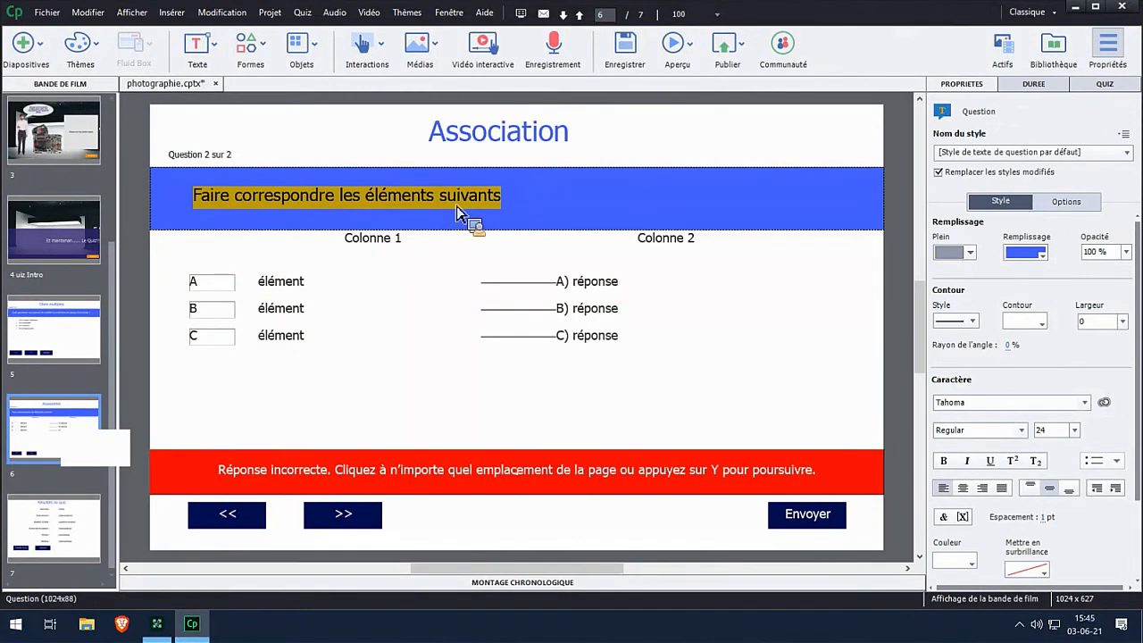
{"action": "type", "text": "FAite"}
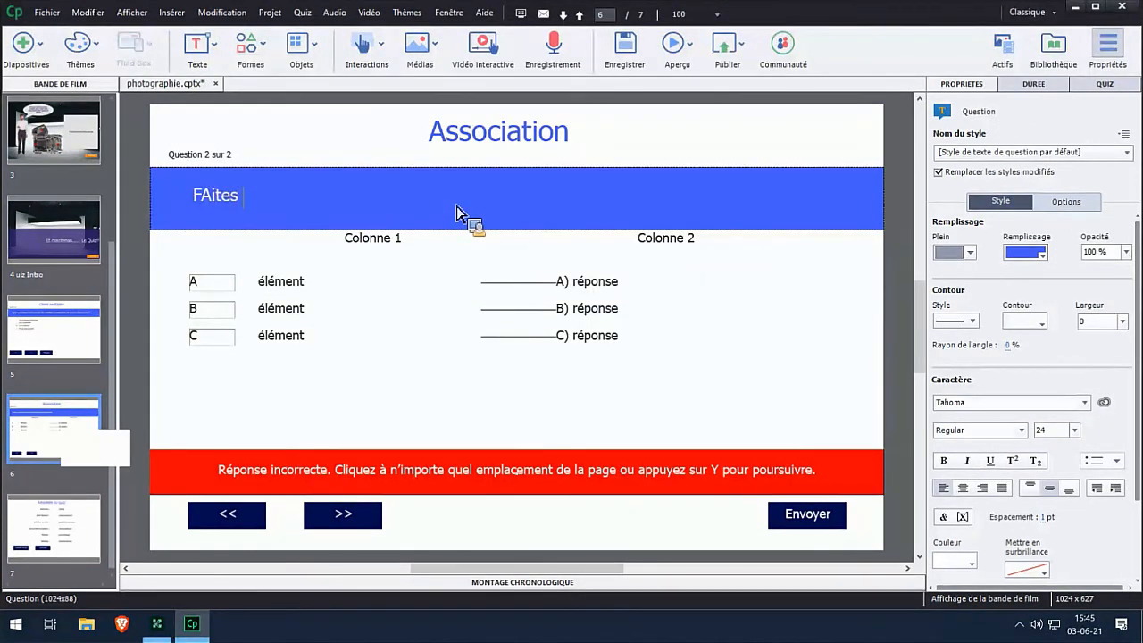
{"action": "type", "text": "s"}
{"action": "key", "text": "BackSpace"}
{"action": "key", "text": "BackSpace"}
{"action": "key", "text": "BackSpace"}
{"action": "type", "text": "ai"}
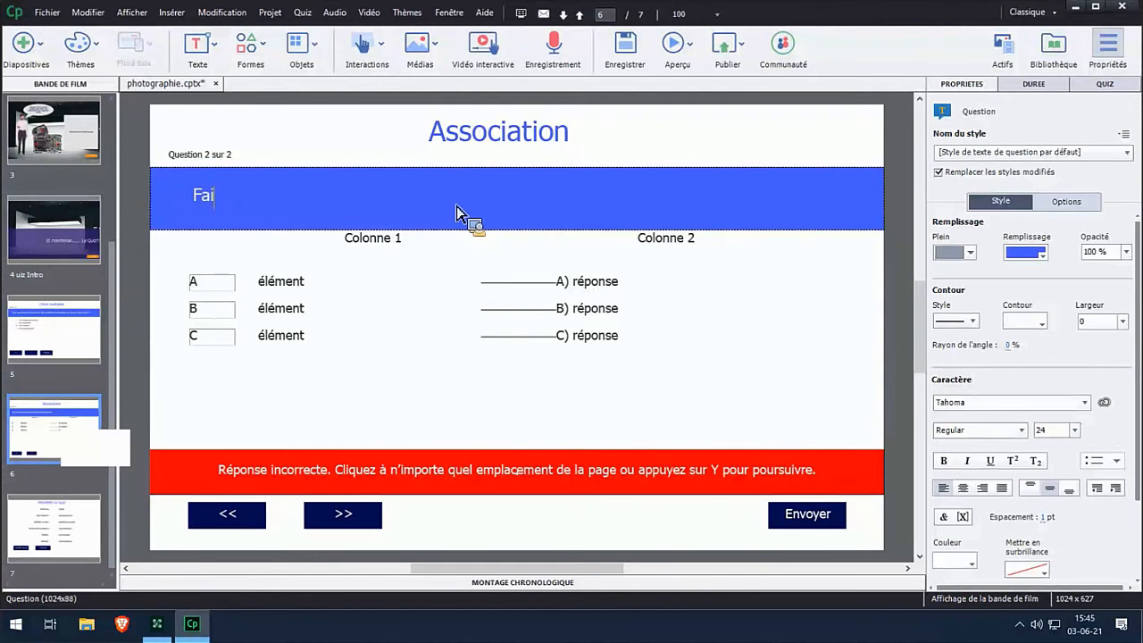
{"action": "type", "text": "tes correspondre"}
{"action": "key", "text": "BackSpace"}
{"action": "key", "text": "BackSpace"}
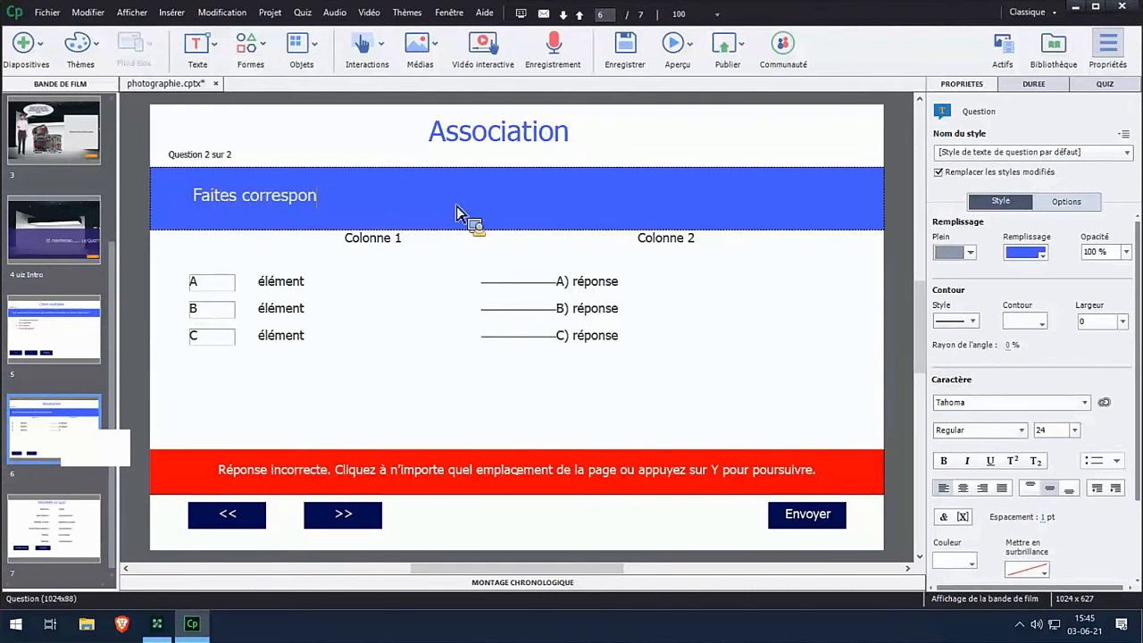
{"action": "type", "text": "dre la "}
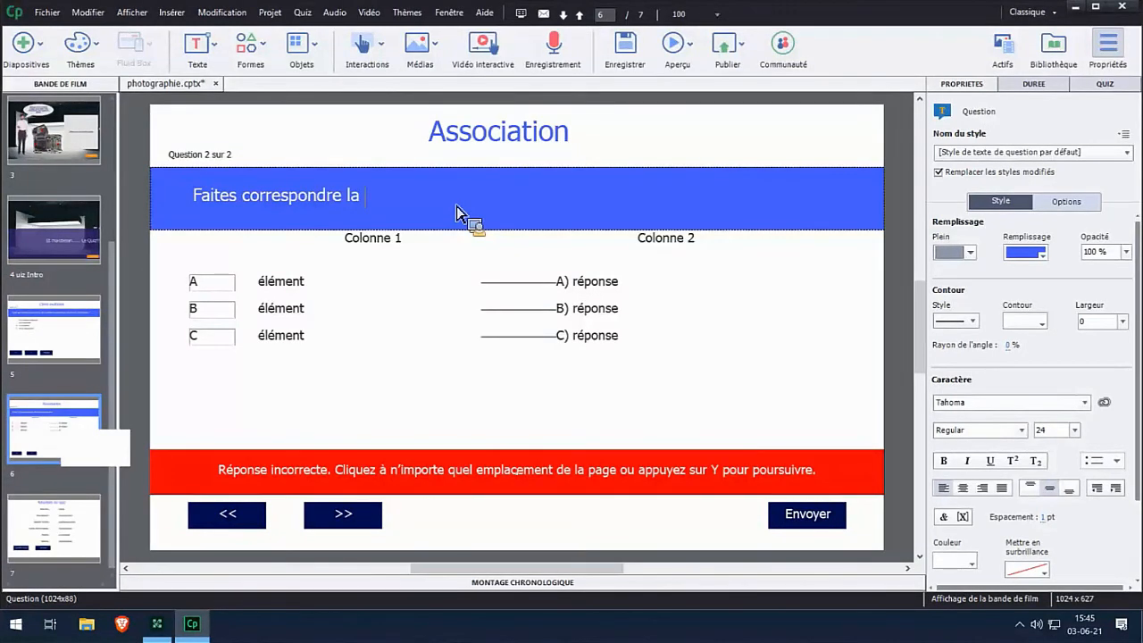
{"action": "key", "text": "BackSpace"}
{"action": "key", "text": "BackSpace"}
{"action": "type", "text": "e paramètre d’exposition avec"}
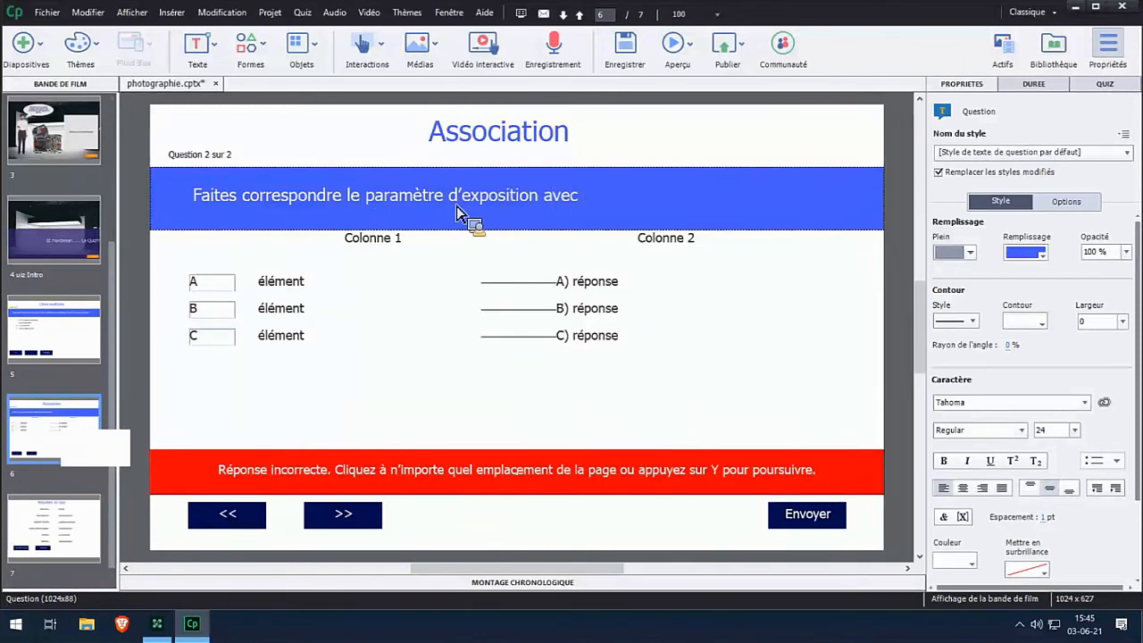
{"action": "type", "text": " l’aspect de l’image "}
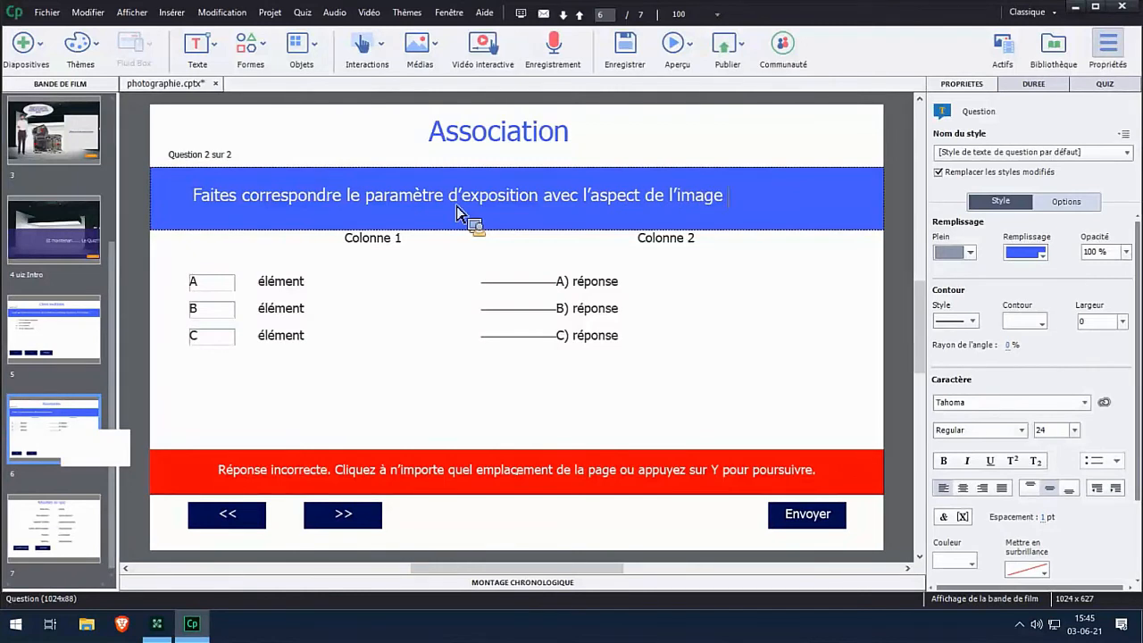
{"action": "type", "text": "qu’il modifi"}
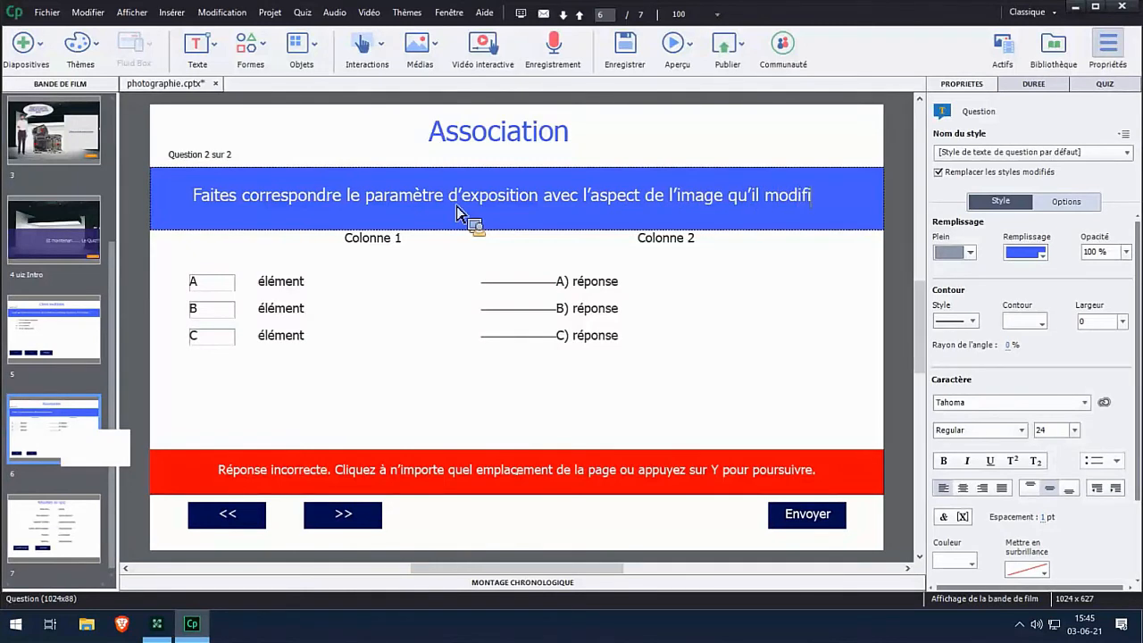
{"action": "type", "text": "e"}
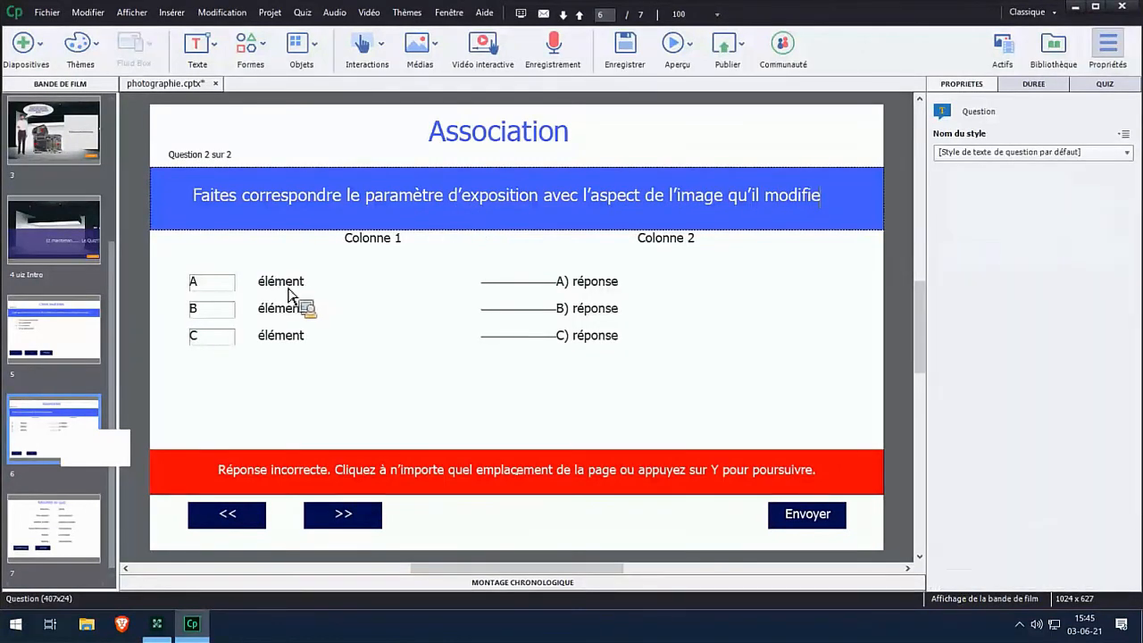
Step: Replace the "Colonne 1" heading of the matching question with "Paramètres"
{"action": "left_click", "coordinate": [361, 250]}
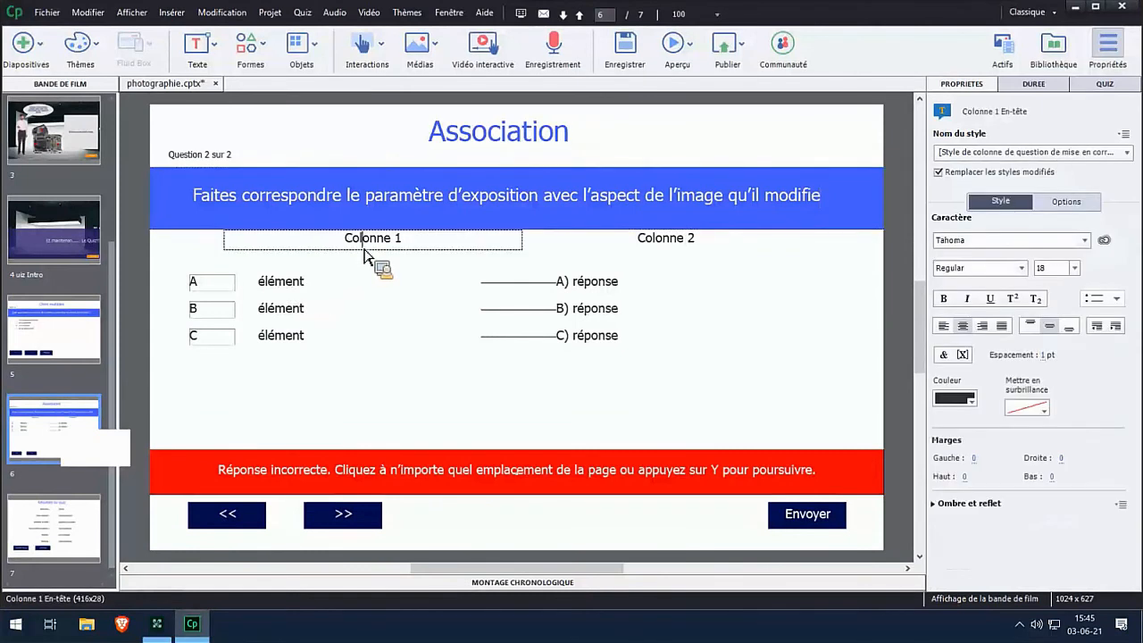
{"action": "double_click", "coordinate": [372, 247]}
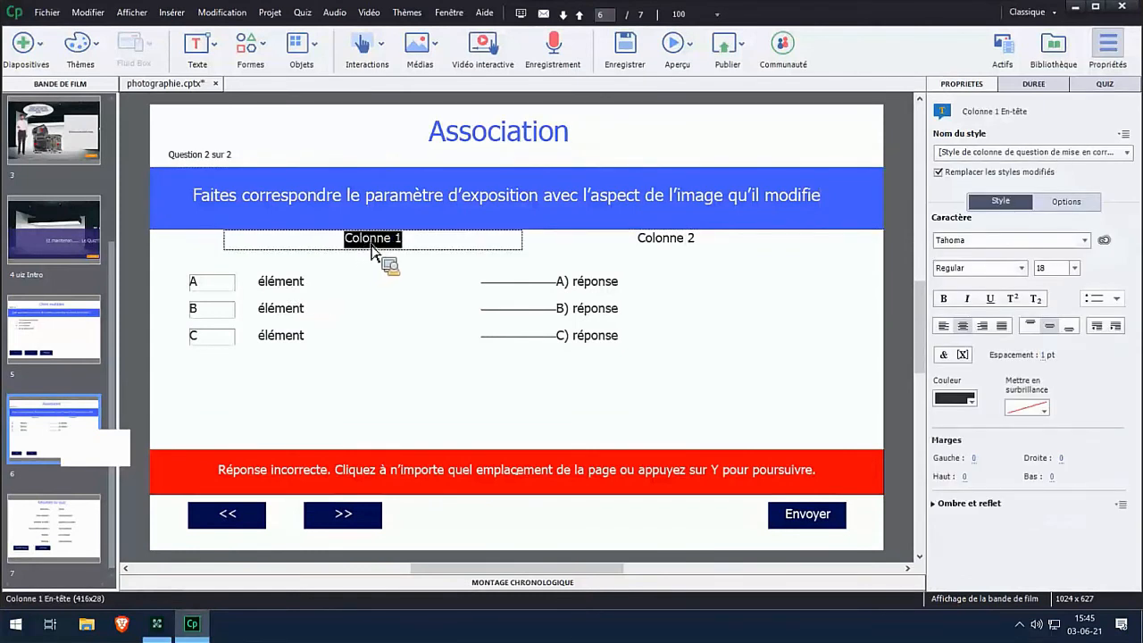
{"action": "type", "text": "Param"}
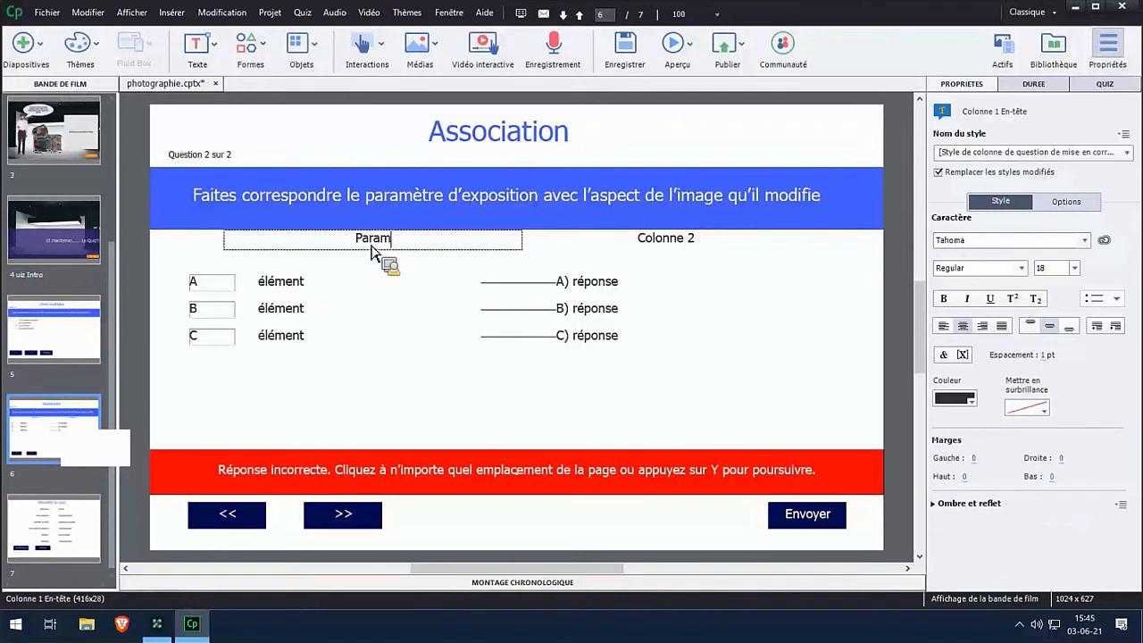
{"action": "type", "text": "ètres"}
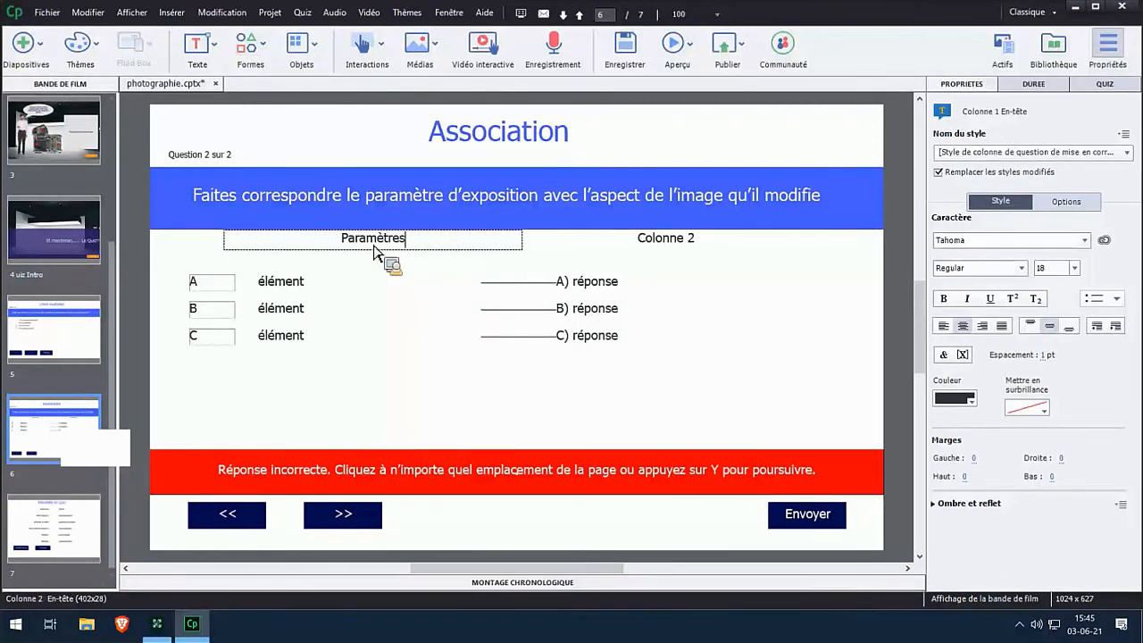
Step: Replace the "Colonne 2" heading of the matching question with "Aspect de l'image"
{"action": "left_click", "coordinate": [668, 252]}
{"action": "double_click", "coordinate": [670, 252]}
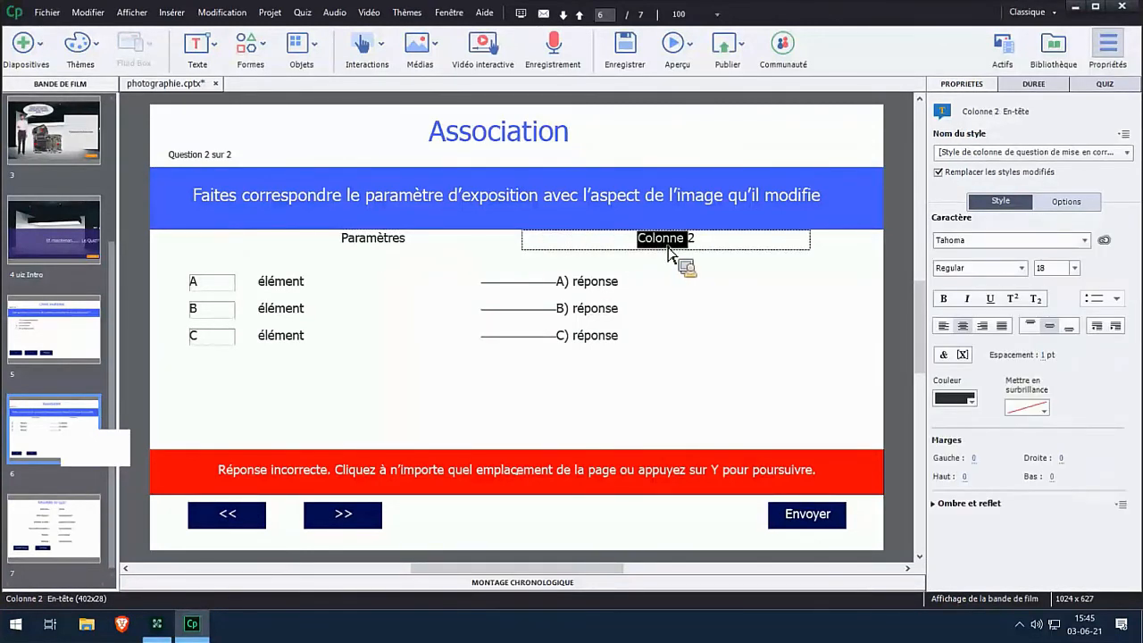
{"action": "left_click", "coordinate": [668, 246]}
{"action": "left_click_drag", "start_coordinate": [695, 241], "coordinate": [636, 240]}
{"action": "type", "text": "Aspect"}
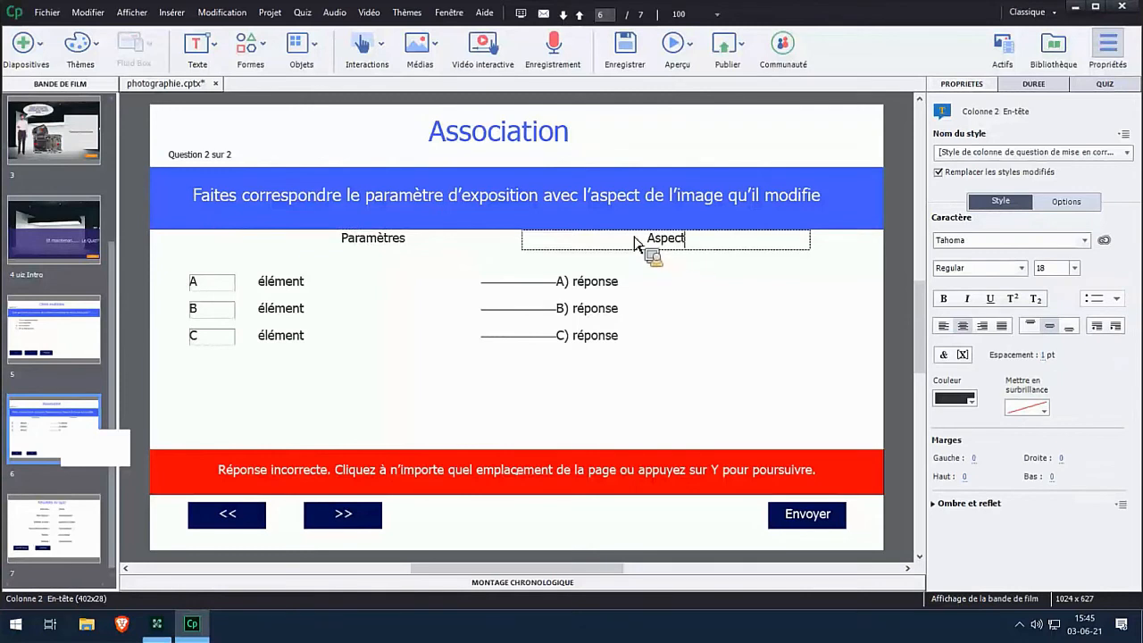
{"action": "type", "text": " de l'image"}
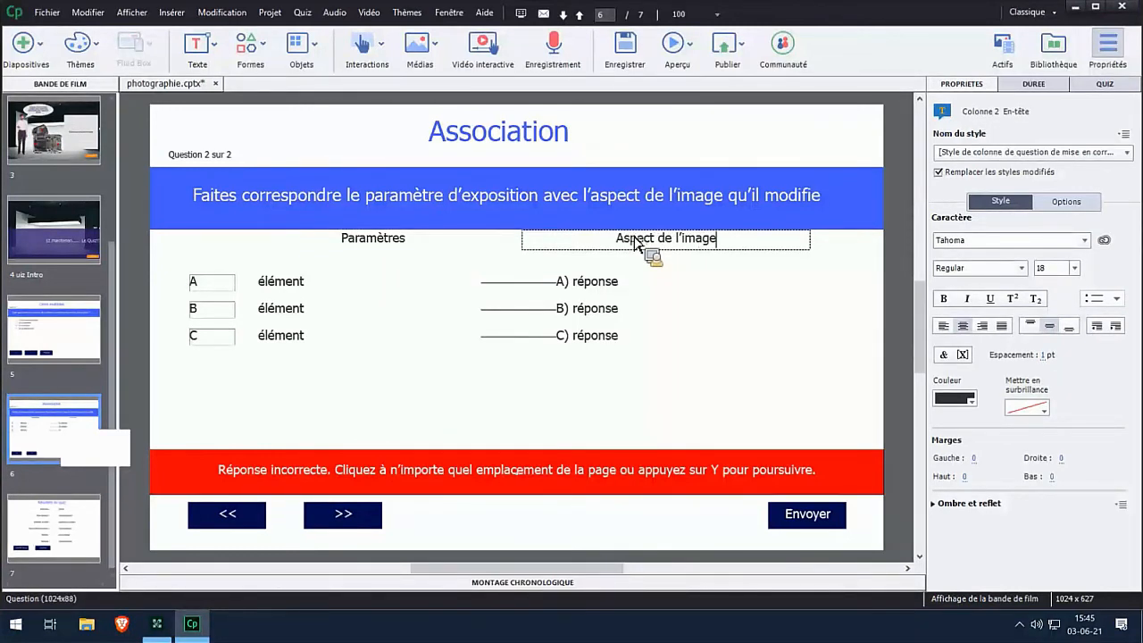
Step: Replace the first item in the "Paramètres" column with "Sensibilité"
{"action": "left_click", "coordinate": [294, 283]}
{"action": "double_click", "coordinate": [300, 289]}
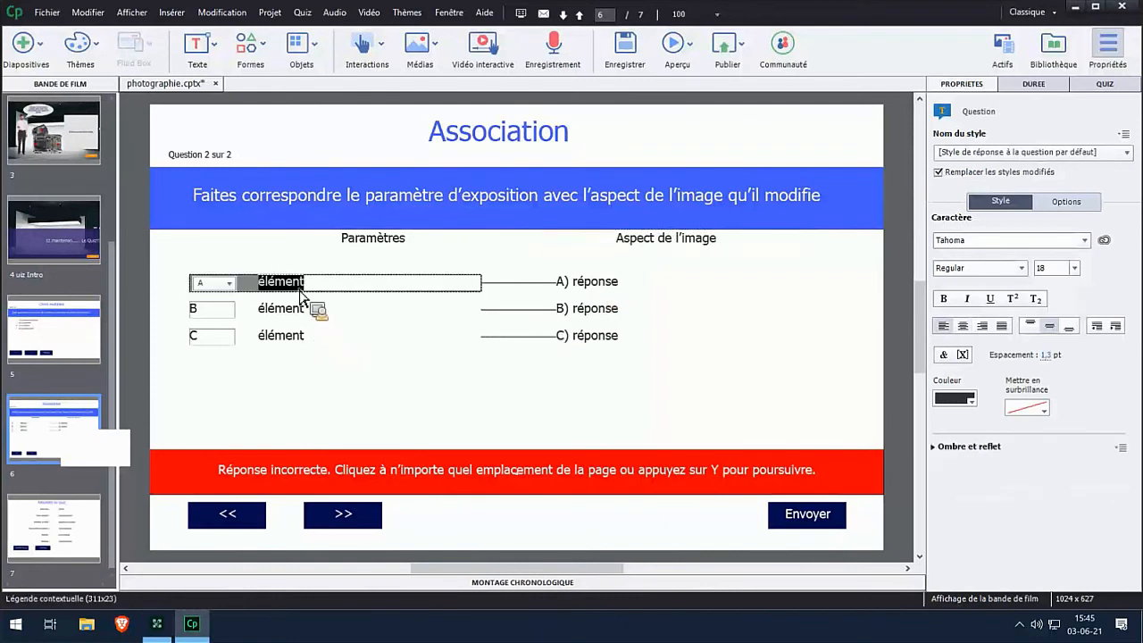
{"action": "type", "text": "Se"}
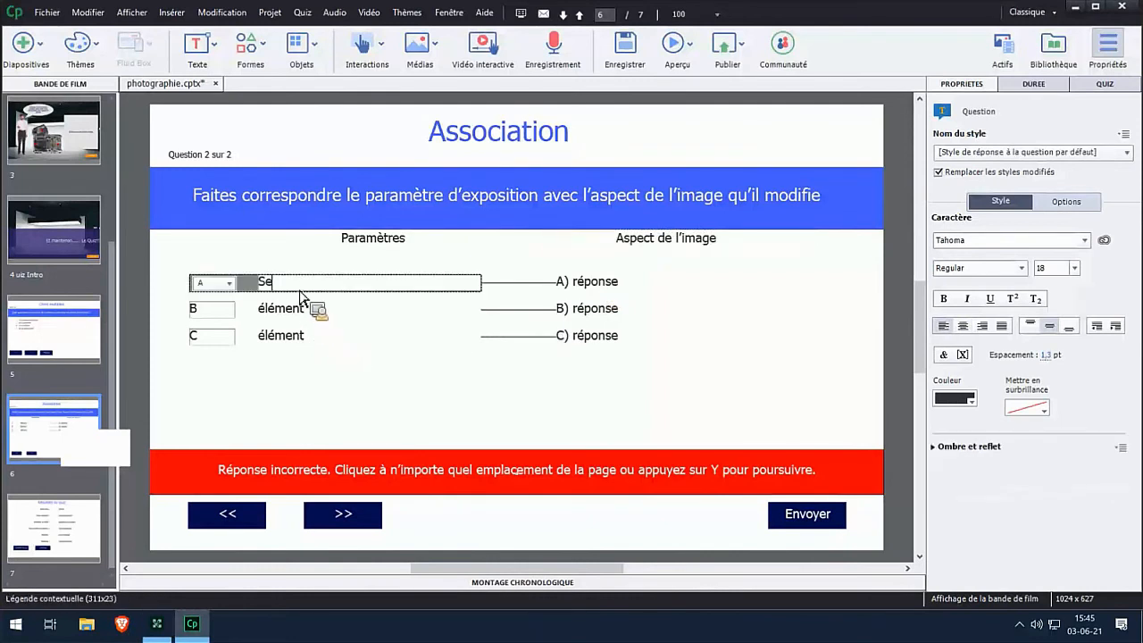
{"action": "type", "text": "nsibilité"}
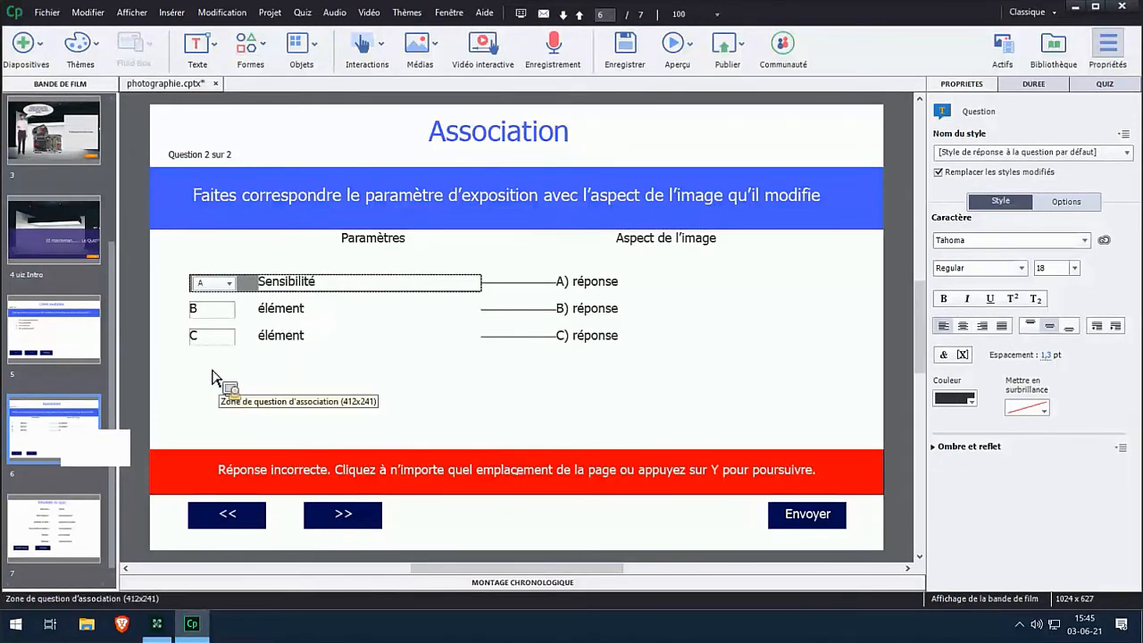
{"action": "left_click", "coordinate": [268, 313]}
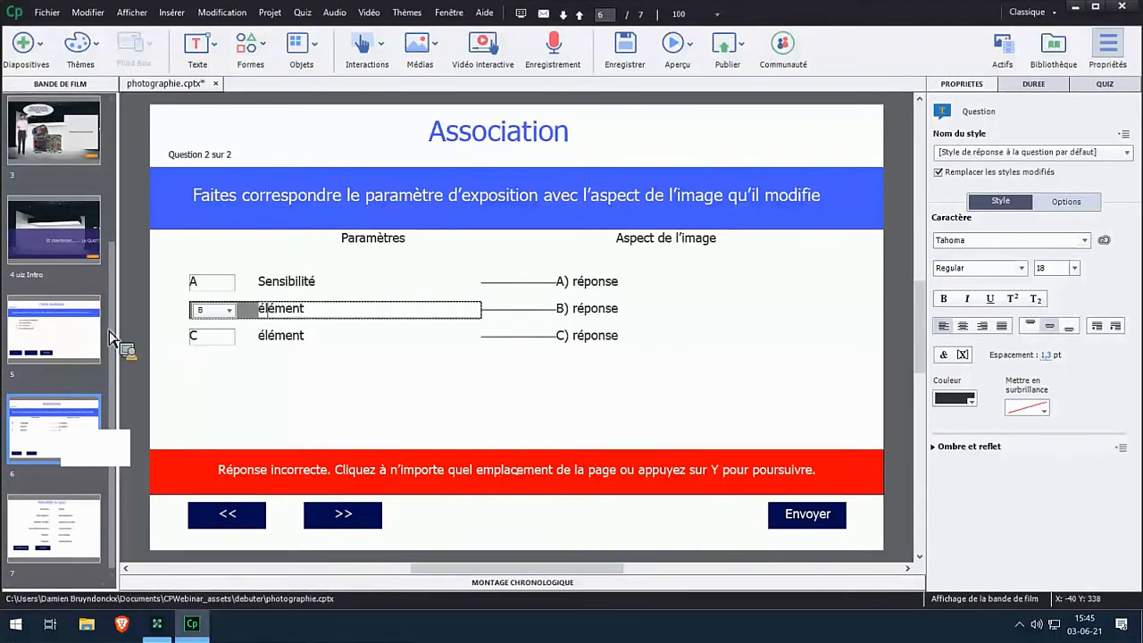
Step: Examine the slide video options for inserting a YouTube video on slide 4, without inserting one
{"action": "scroll", "coordinate": [122, 318], "scroll_direction": "up", "scroll_amount": 1}
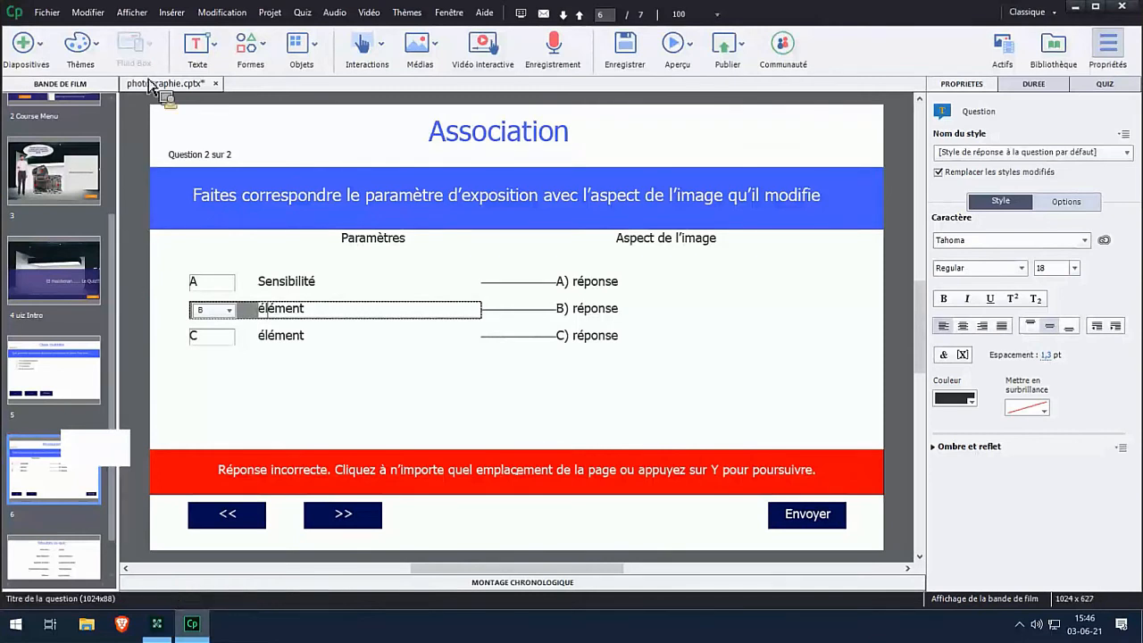
{"action": "left_click", "coordinate": [53, 287]}
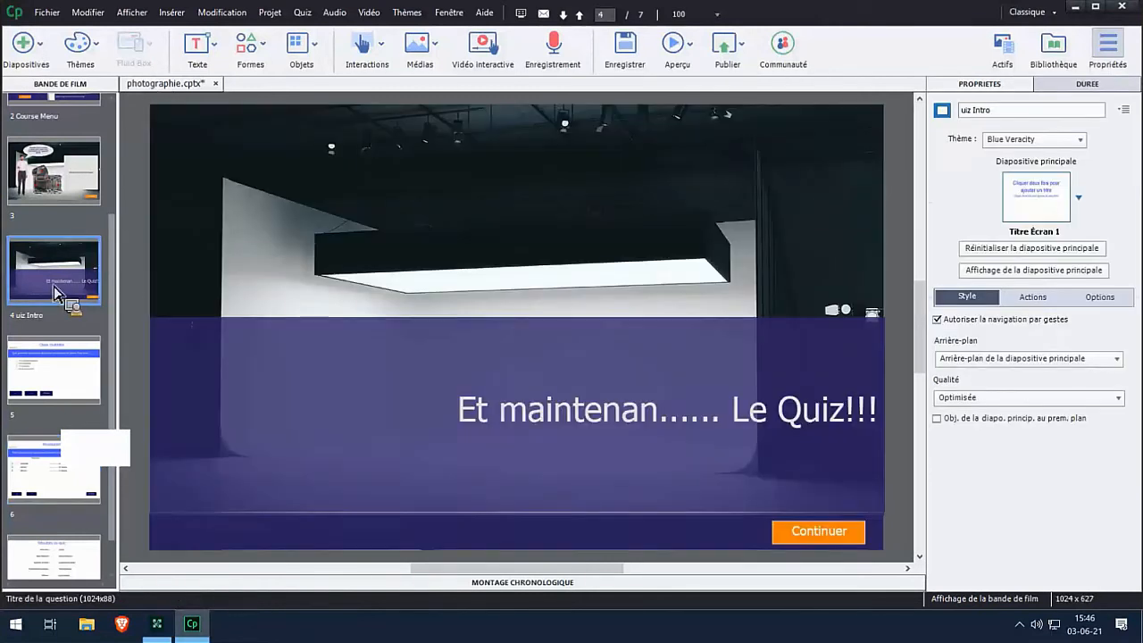
{"action": "left_click", "coordinate": [428, 56]}
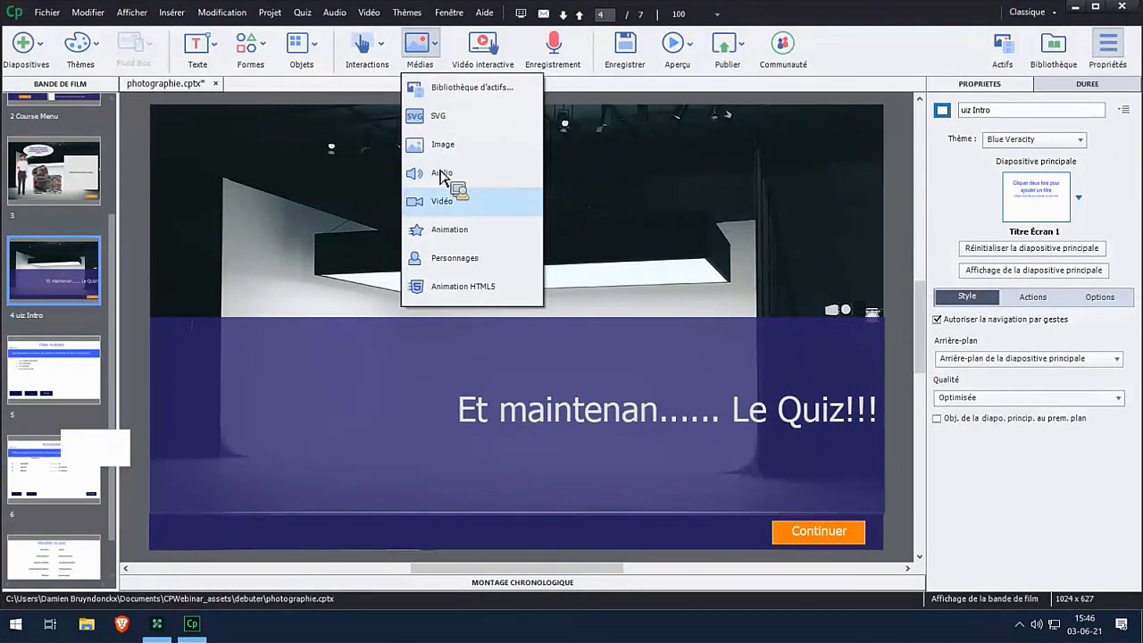
{"action": "left_click", "coordinate": [441, 201]}
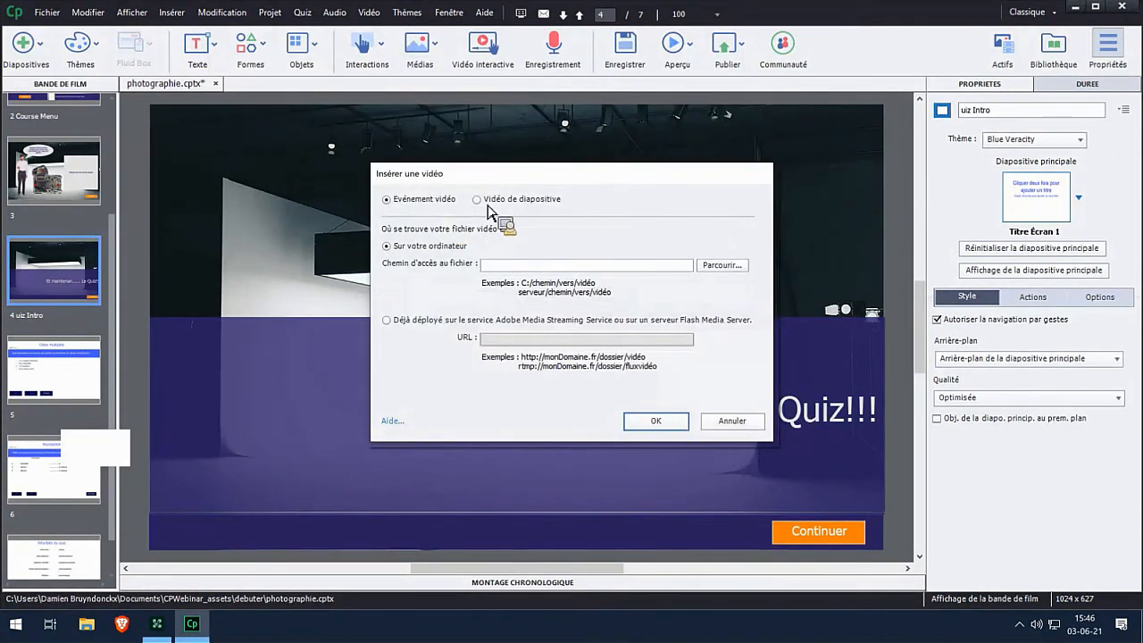
{"action": "left_click", "coordinate": [476, 199]}
{"action": "left_click", "coordinate": [505, 229]}
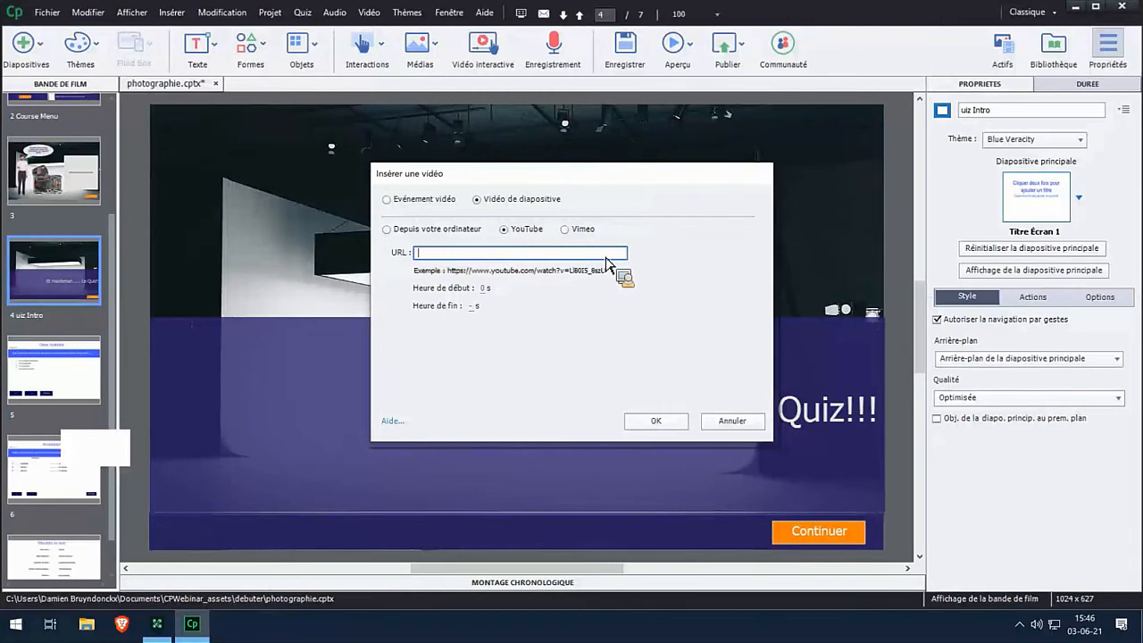
{"action": "left_click", "coordinate": [730, 427]}
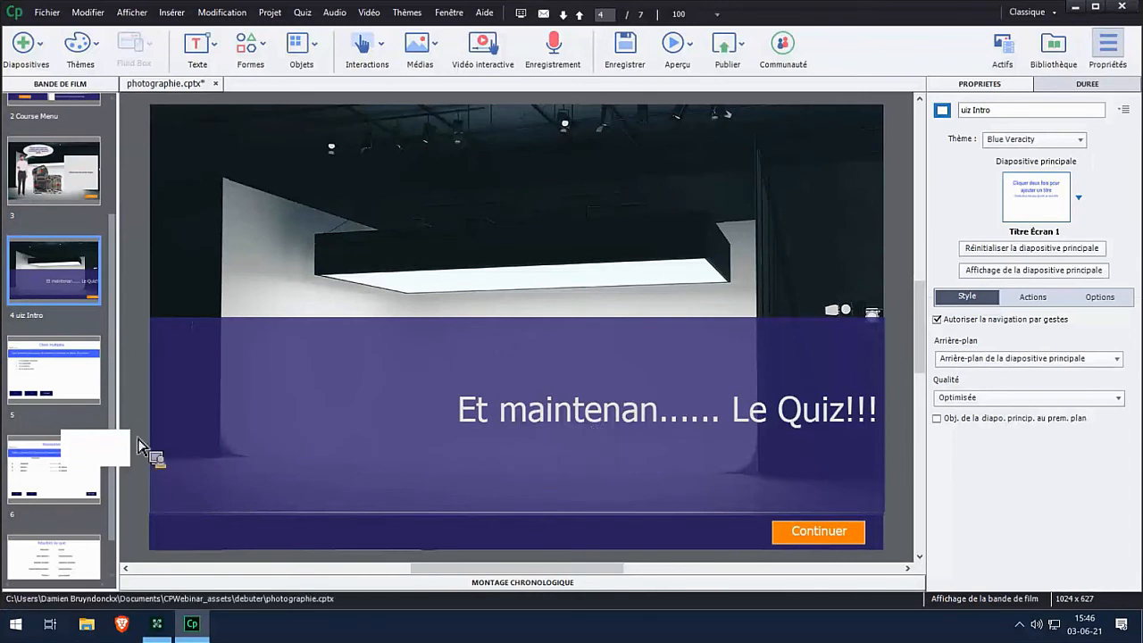
Step: Replace the second and third items in slide 6's "Paramètres" column with "Ouverture" and "Vitesse"
{"action": "scroll", "coordinate": [119, 423], "scroll_direction": "down", "scroll_amount": 1}
{"action": "left_click", "coordinate": [85, 451]}
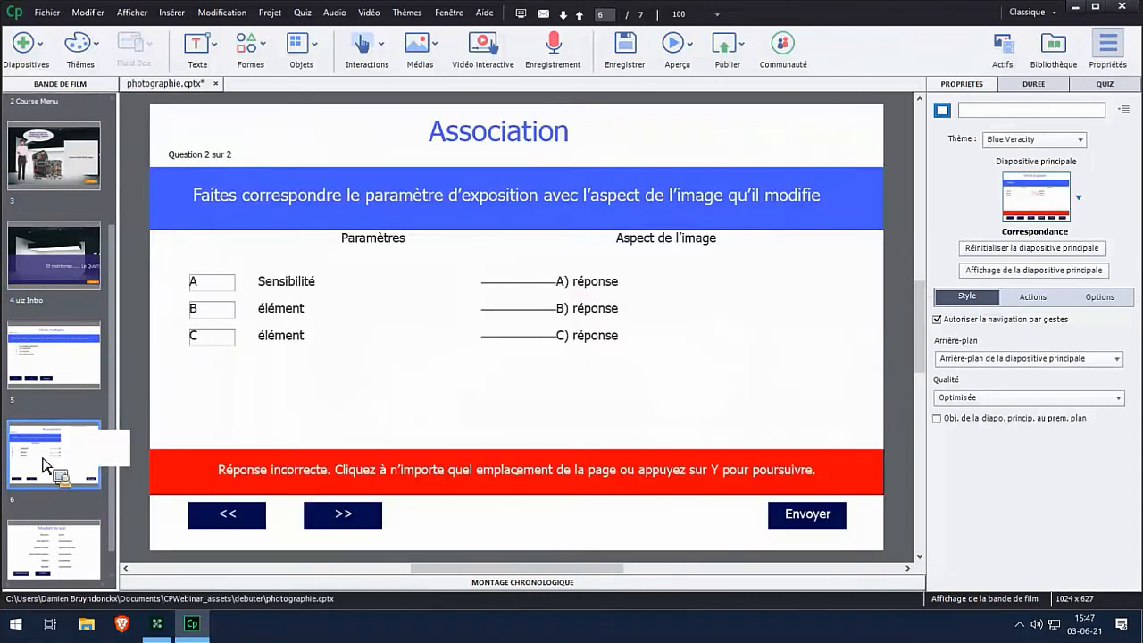
{"action": "left_click", "coordinate": [294, 313]}
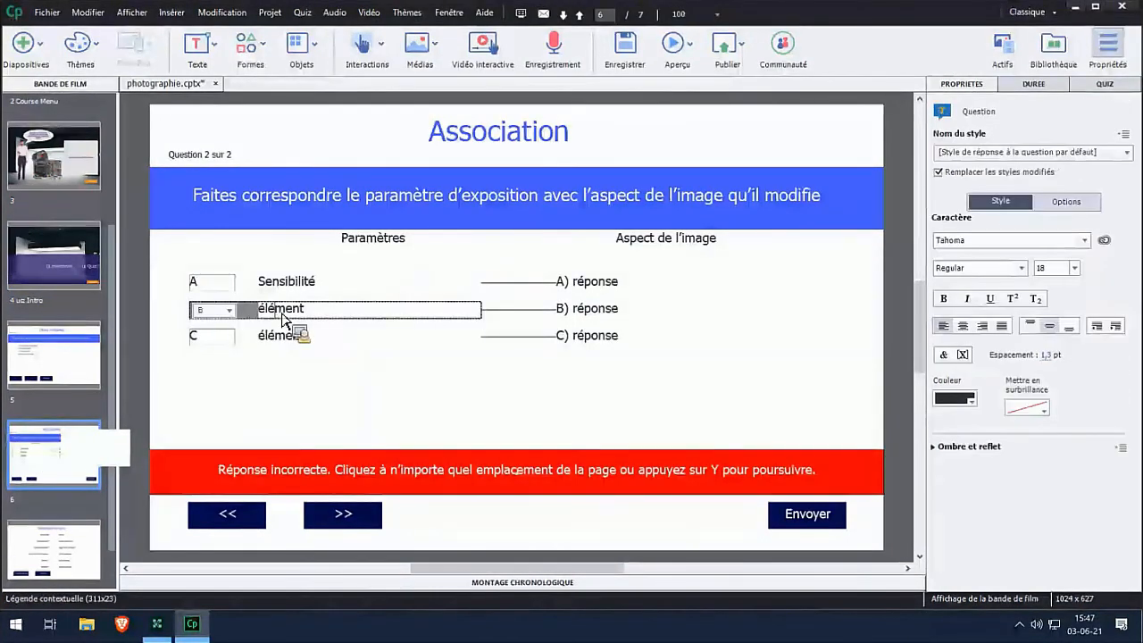
{"action": "double_click", "coordinate": [284, 310]}
{"action": "type", "text": "Ouv"}
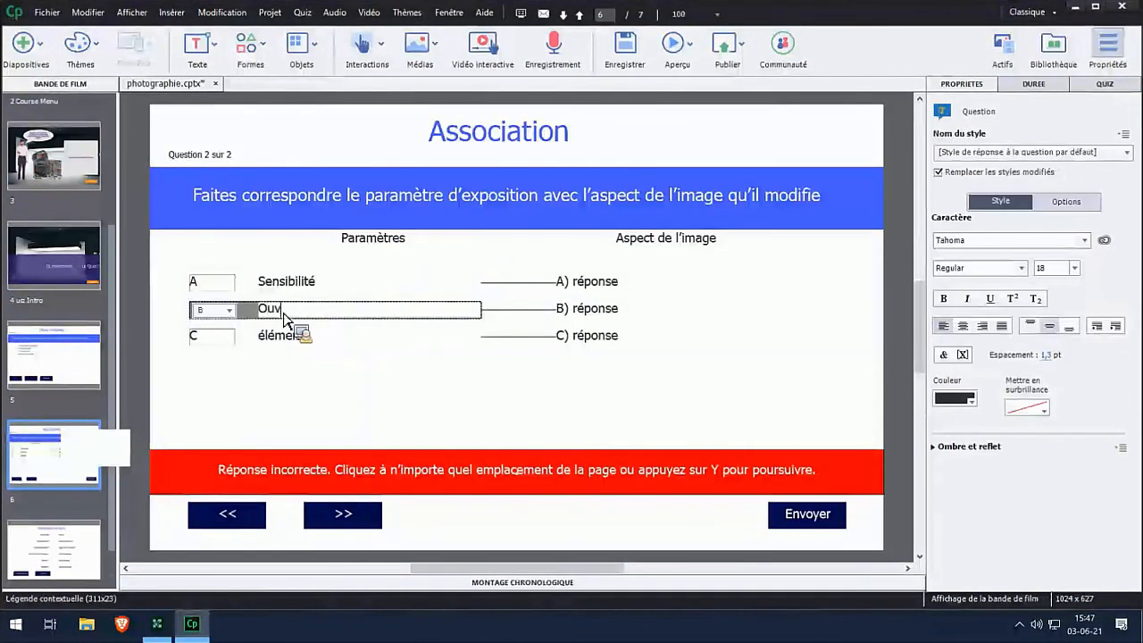
{"action": "type", "text": "erture"}
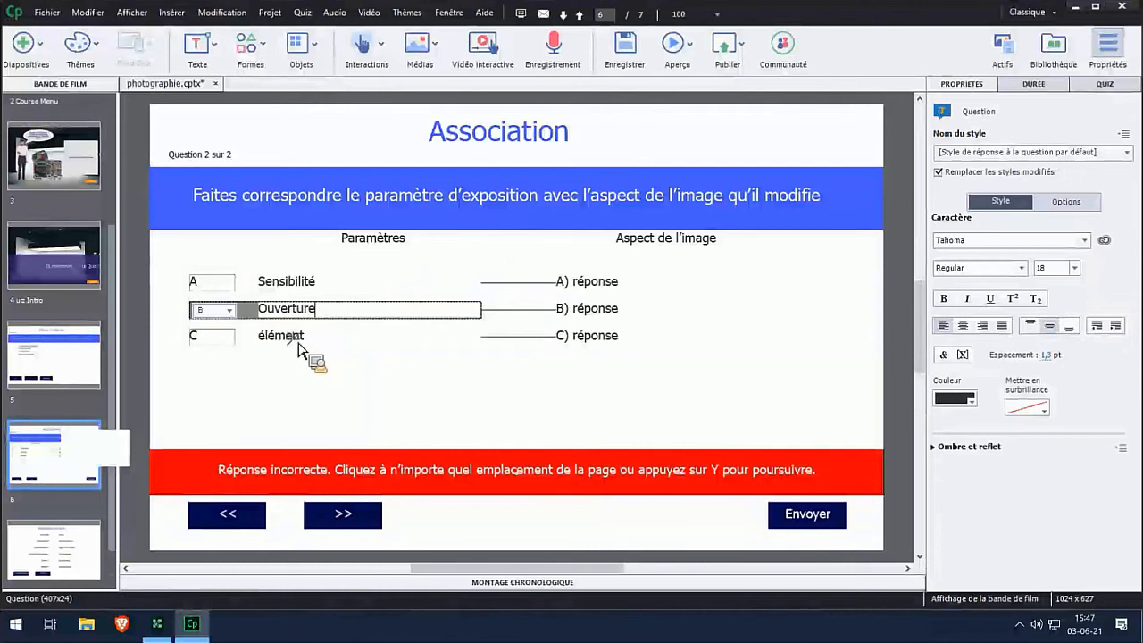
{"action": "left_click", "coordinate": [300, 343]}
{"action": "double_click", "coordinate": [299, 344]}
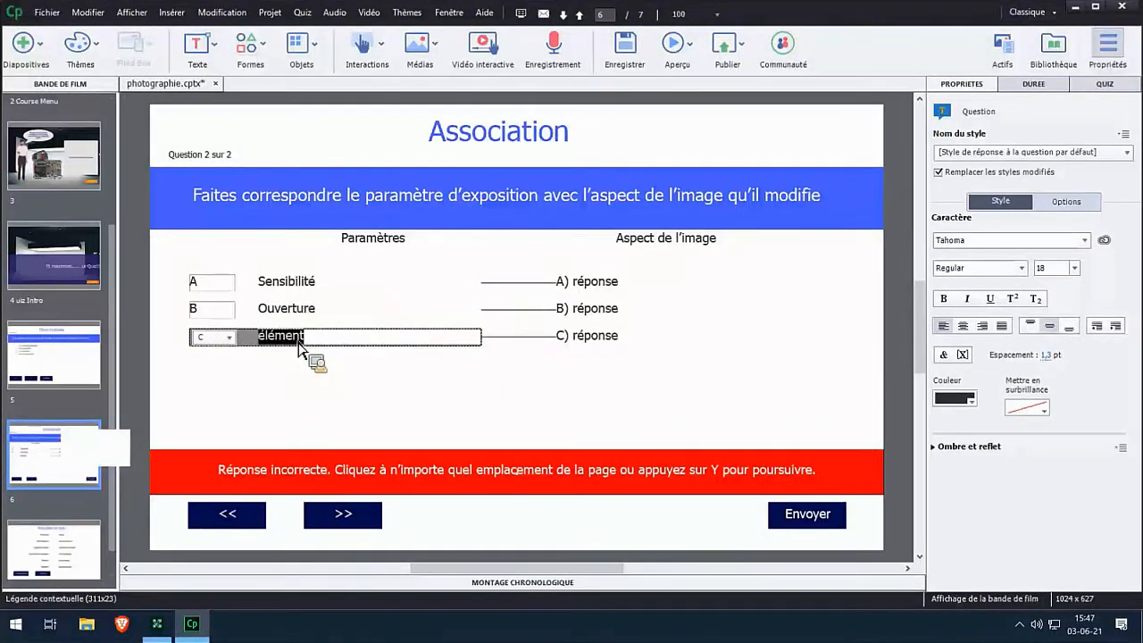
{"action": "type", "text": "Vitesse"}
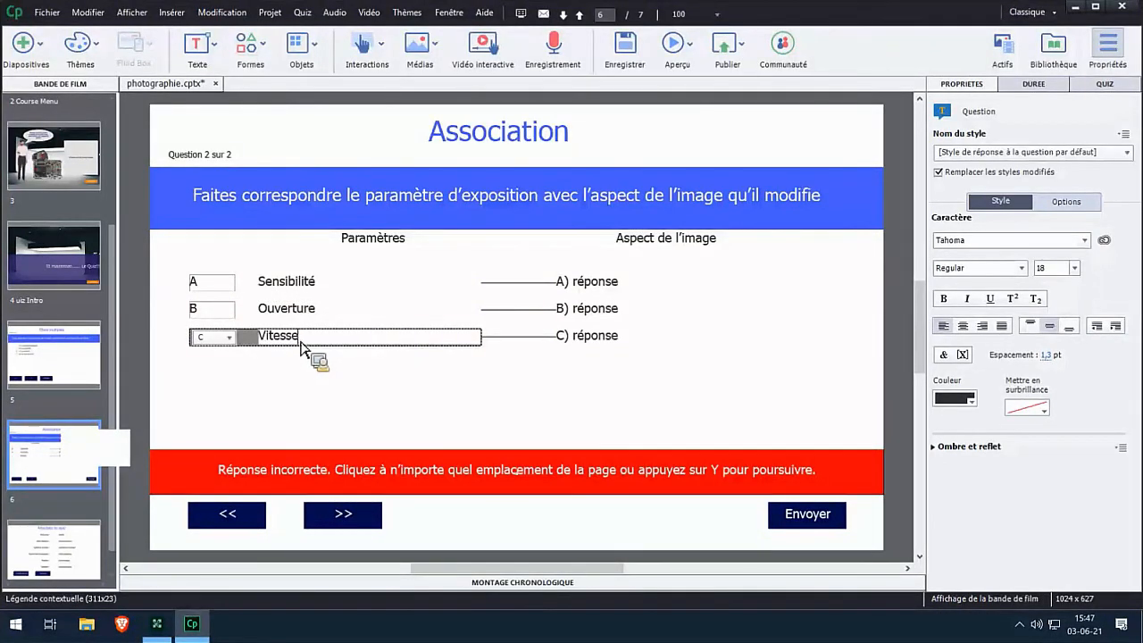
Step: Replace answers A and B in the "Aspect de l'image" column with "Flou de bougé" and "Bruit numérique"
{"action": "double_click", "coordinate": [599, 288]}
{"action": "double_click", "coordinate": [599, 289]}
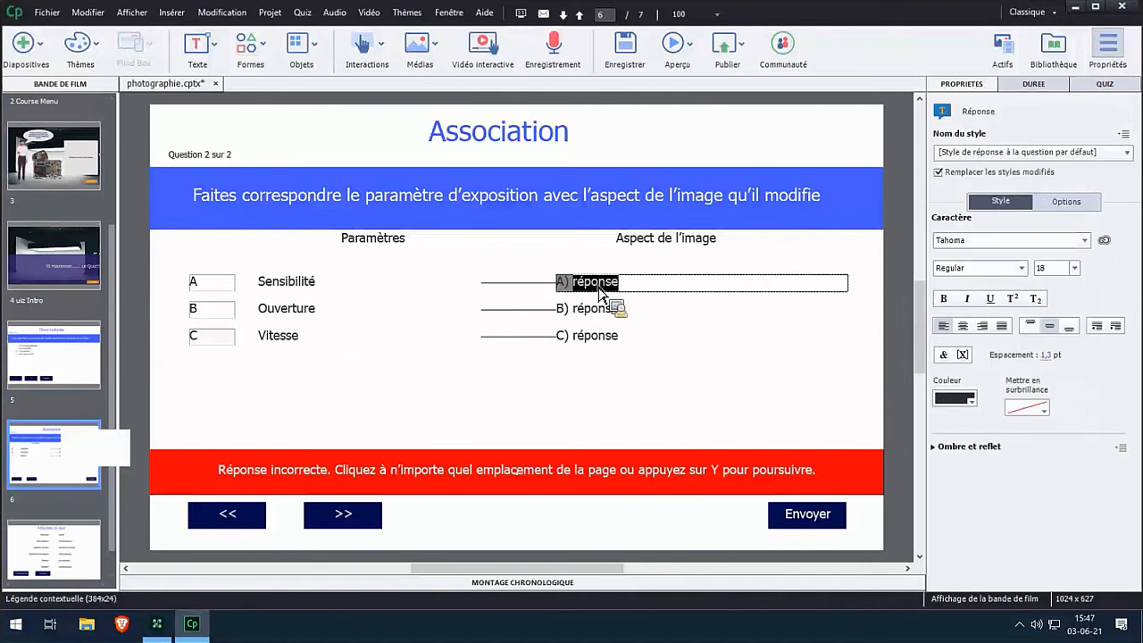
{"action": "type", "text": "Flou de bougé"}
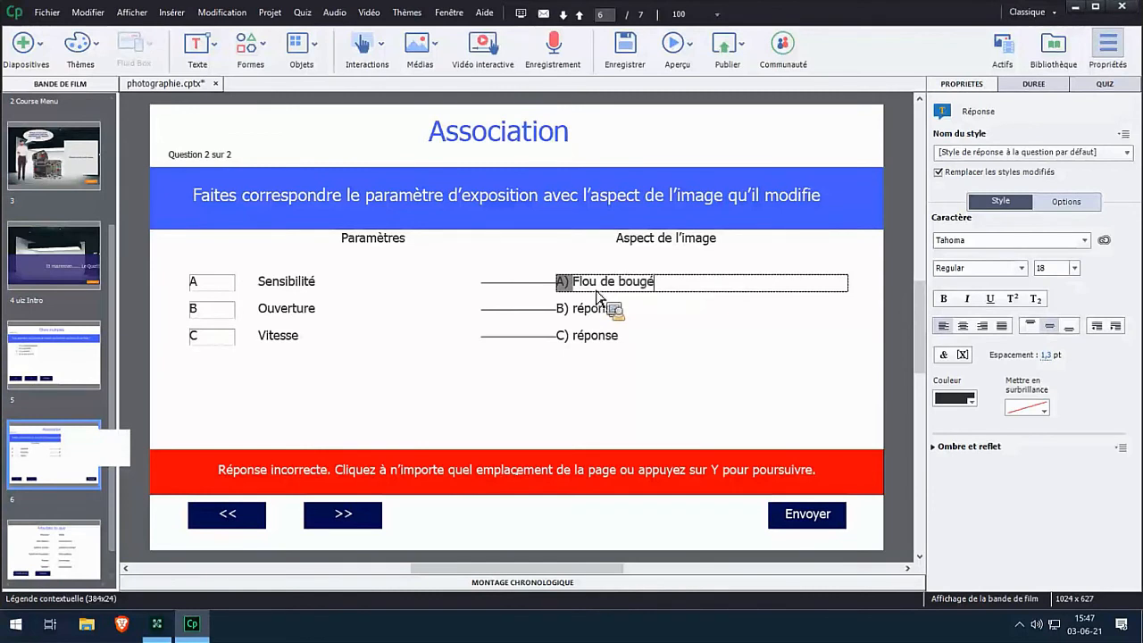
{"action": "double_click", "coordinate": [597, 311]}
{"action": "double_click", "coordinate": [597, 311]}
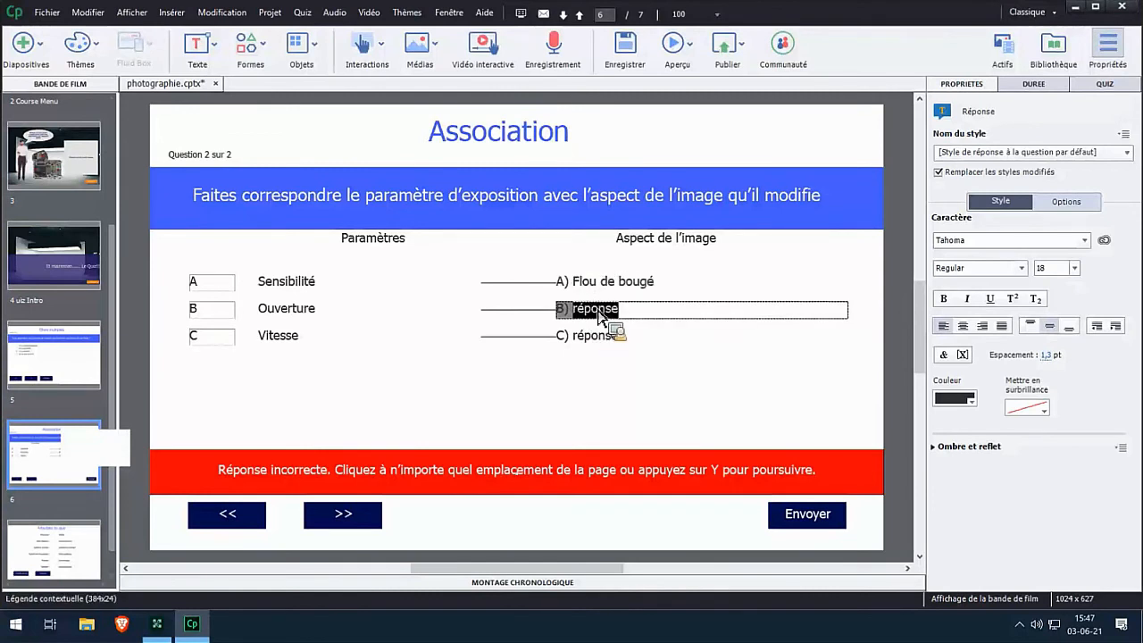
{"action": "type", "text": "Pr"}
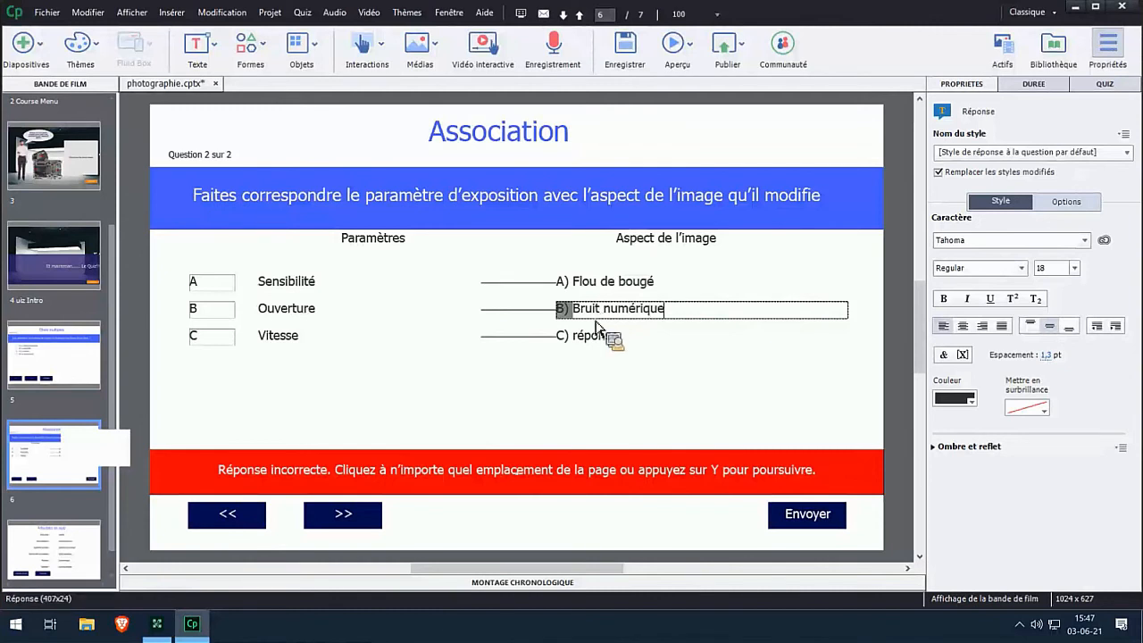
Step: Replace answer C in the "Aspect de l'image" column with "Profondeur de chhamp"
{"action": "left_click", "coordinate": [593, 337]}
{"action": "double_click", "coordinate": [593, 339]}
{"action": "type", "text": "Profondeur de chhamp"}
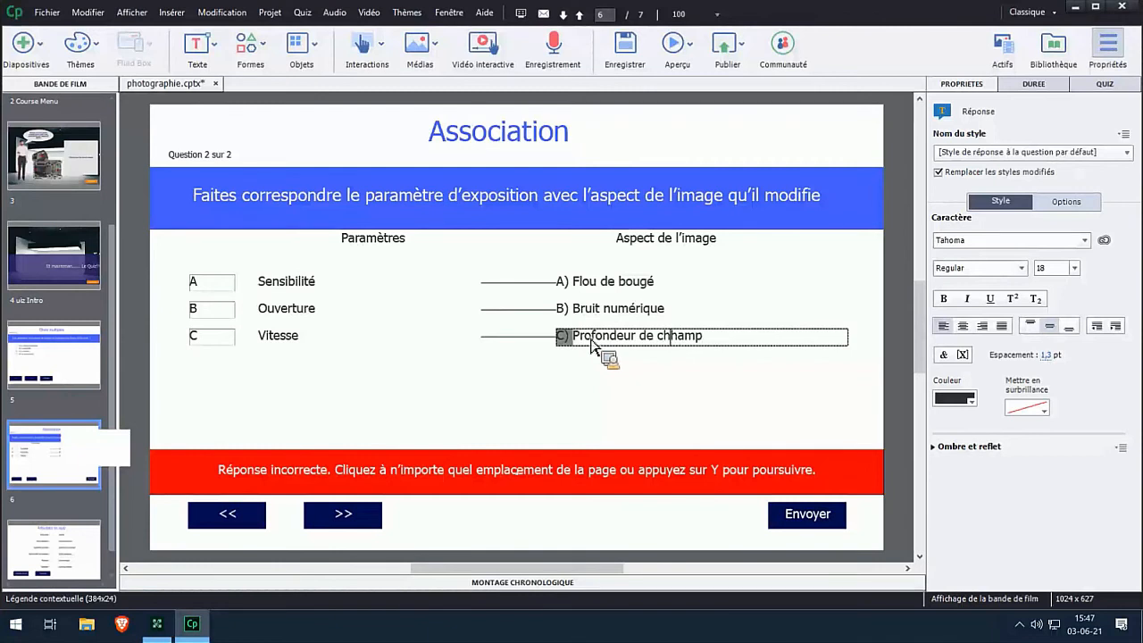
Step: Set the correct matches to B for "Sensibilité", C for "Ouverture" and A for "Vitesse"
{"action": "left_click", "coordinate": [356, 284]}
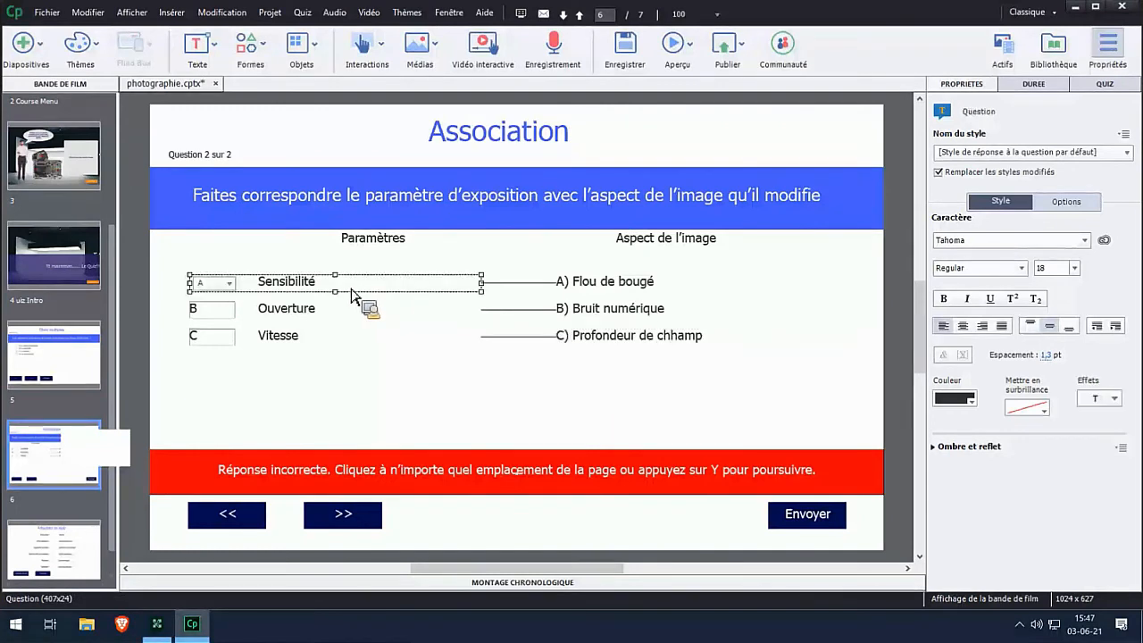
{"action": "left_click", "coordinate": [230, 284]}
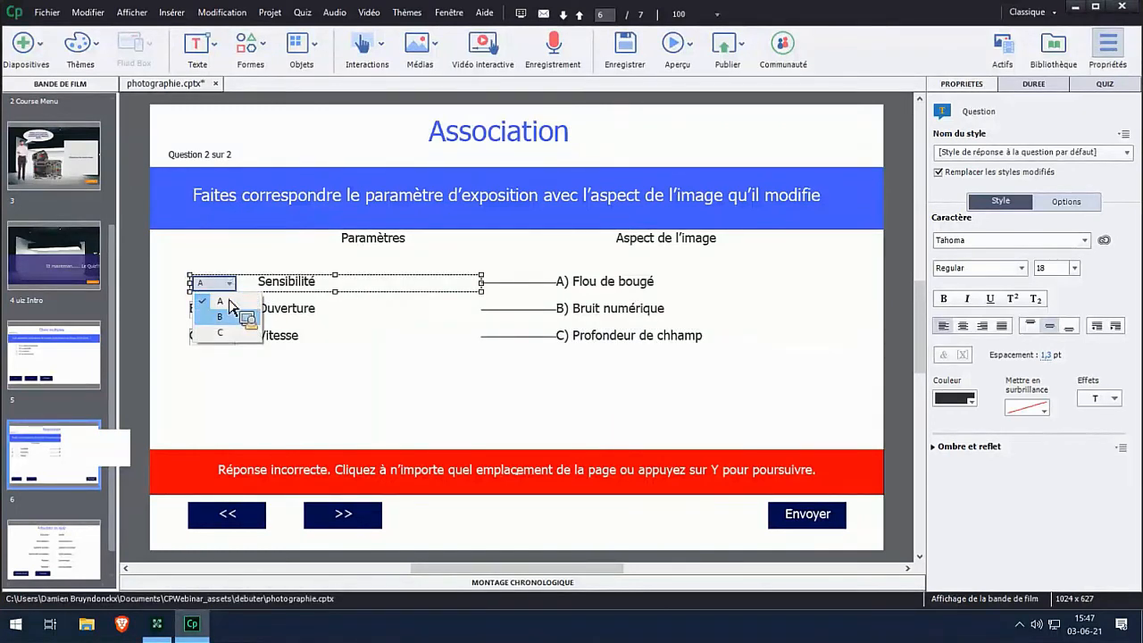
{"action": "left_click", "coordinate": [223, 309]}
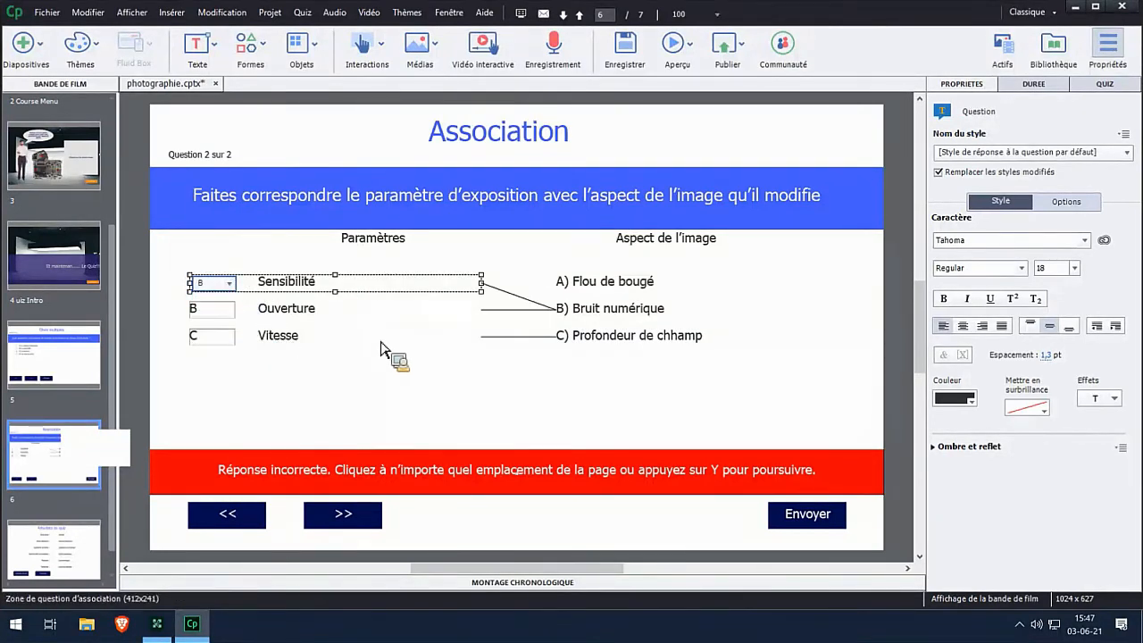
{"action": "left_click", "coordinate": [251, 317]}
{"action": "left_click", "coordinate": [234, 313]}
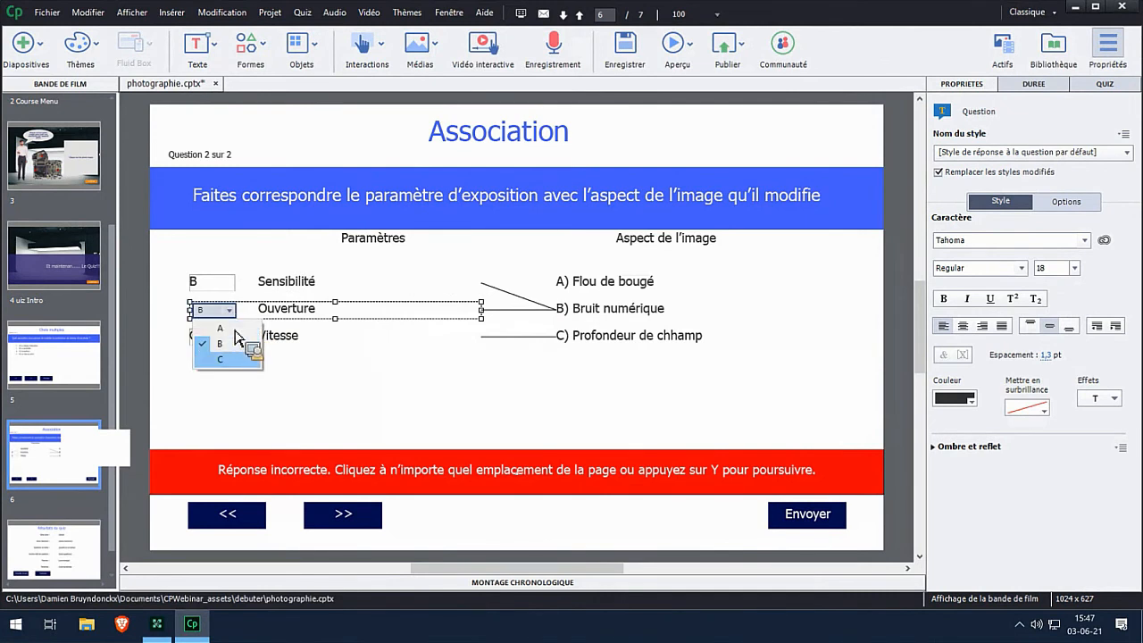
{"action": "left_click", "coordinate": [230, 364]}
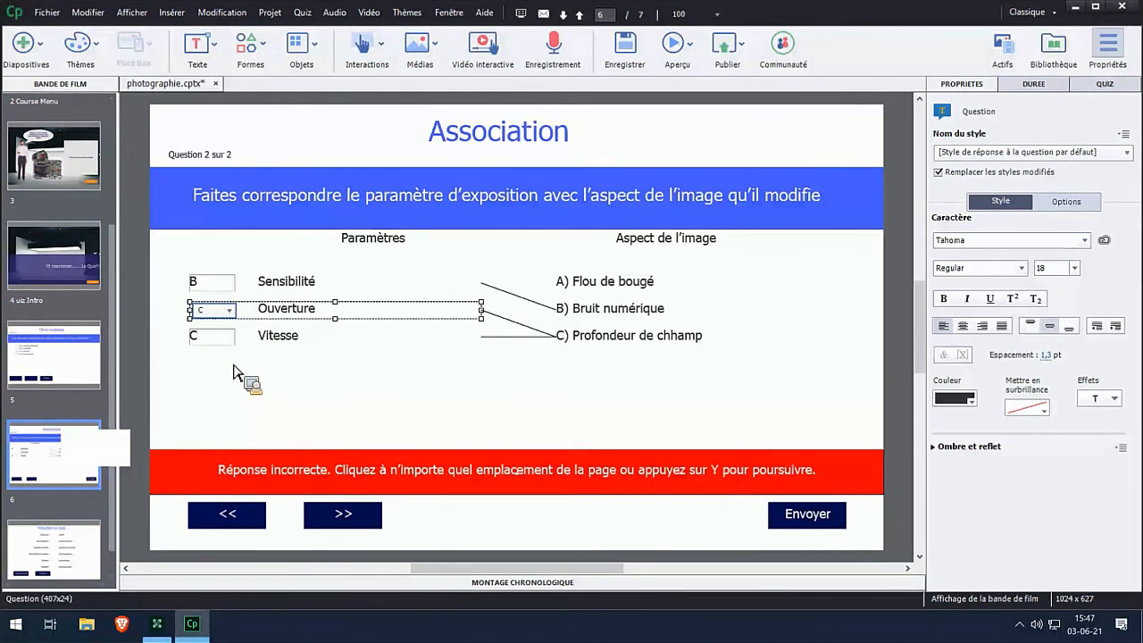
{"action": "left_click", "coordinate": [231, 339]}
{"action": "left_click", "coordinate": [229, 338]}
{"action": "left_click", "coordinate": [223, 355]}
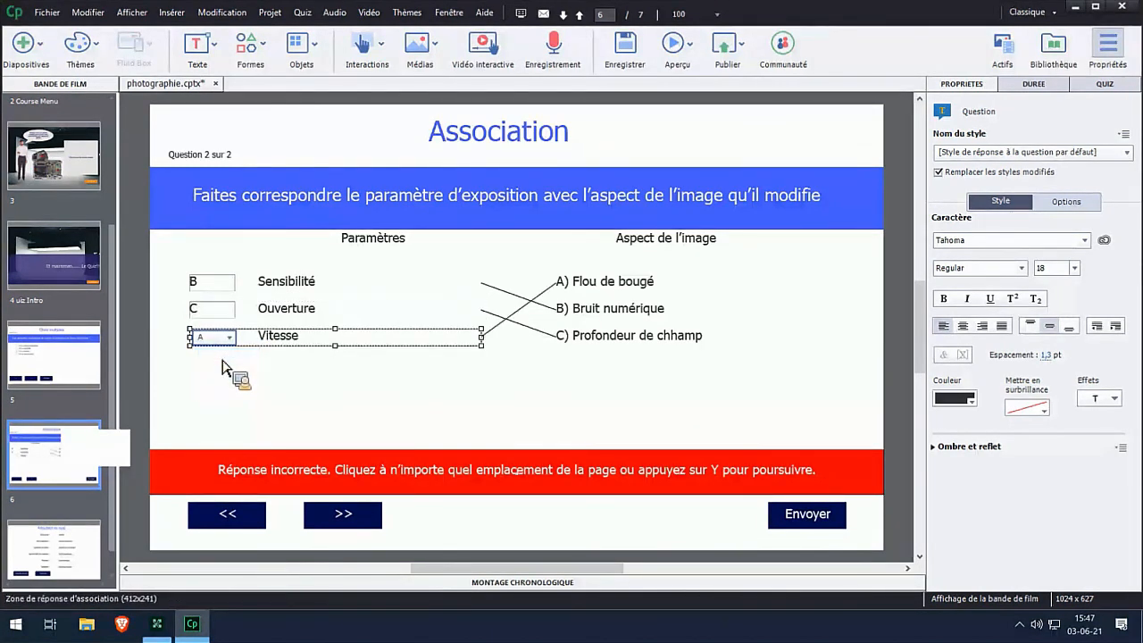
Step: Correct the misspelled "chhamp" in answer C to "champ"
{"action": "left_click", "coordinate": [674, 347]}
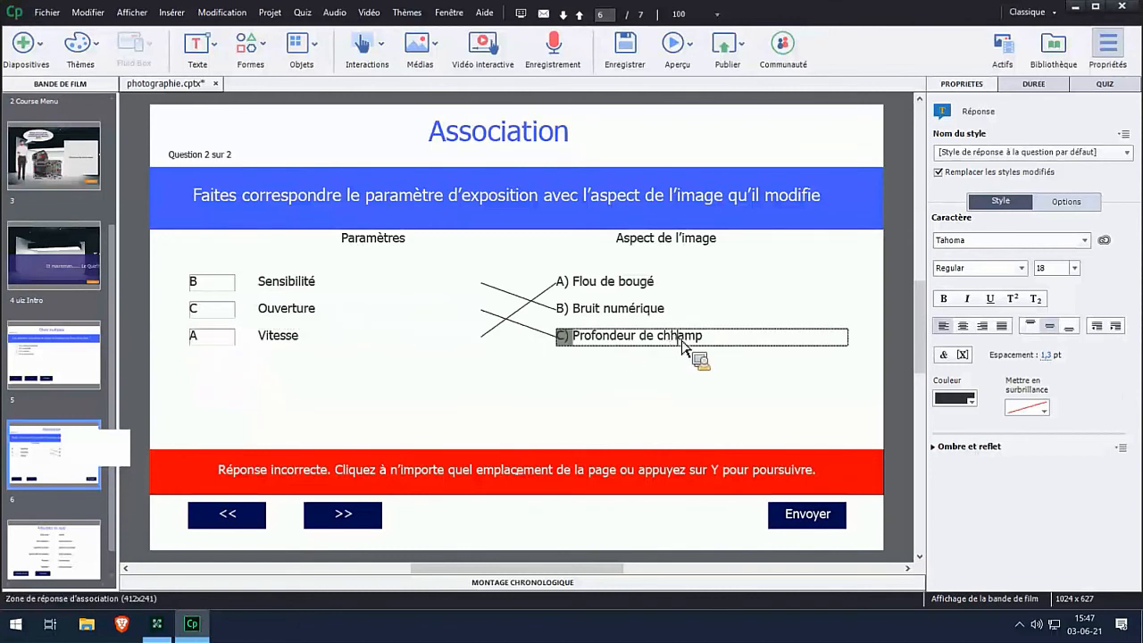
{"action": "left_click", "coordinate": [417, 314]}
Step: Narrow the "Sensibilité" item to about 248 px and resize the "Ouverture" and "Vitesse" items to the same width
{"action": "left_click", "coordinate": [410, 286]}
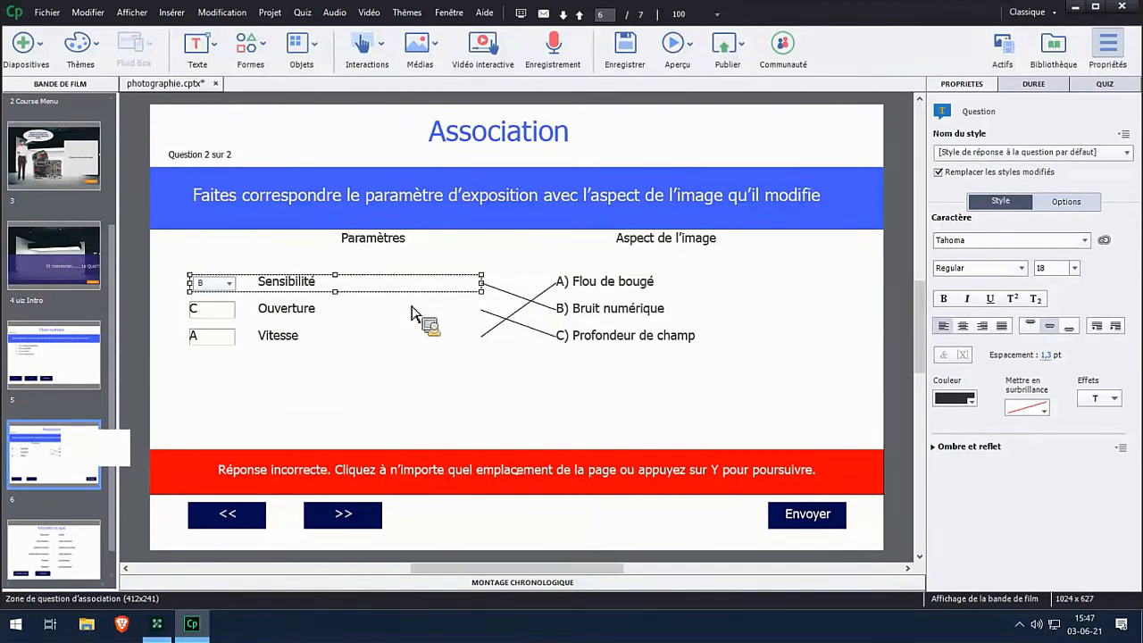
{"action": "left_click", "coordinate": [333, 316], "text": "shift"}
{"action": "left_click", "coordinate": [327, 338], "text": "shift"}
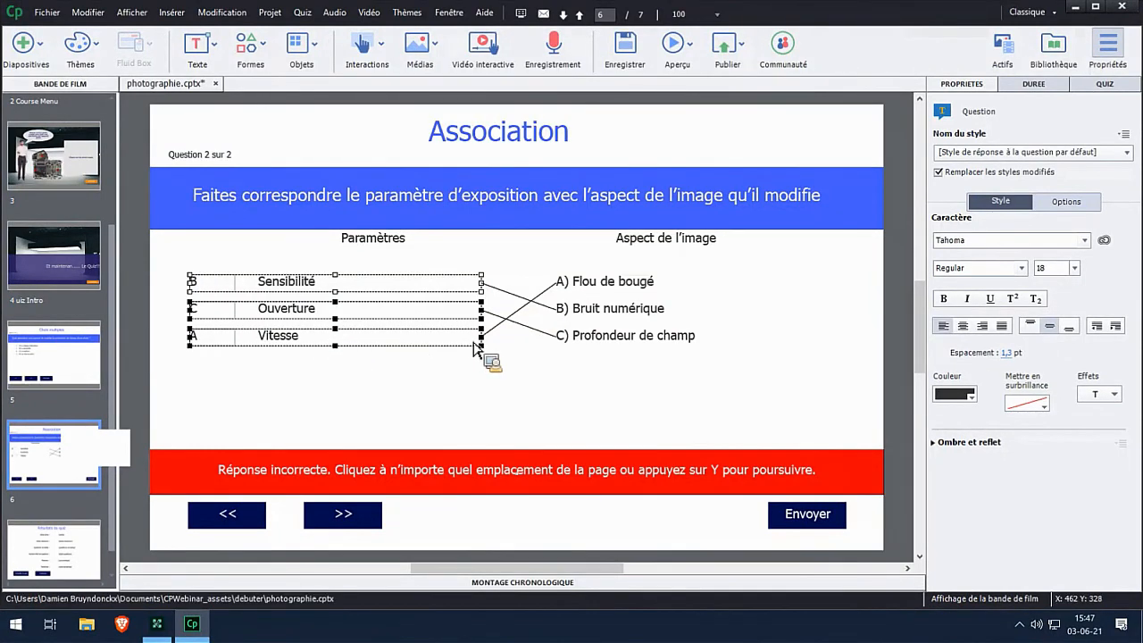
{"action": "left_click_drag", "start_coordinate": [482, 283], "coordinate": [374, 286]}
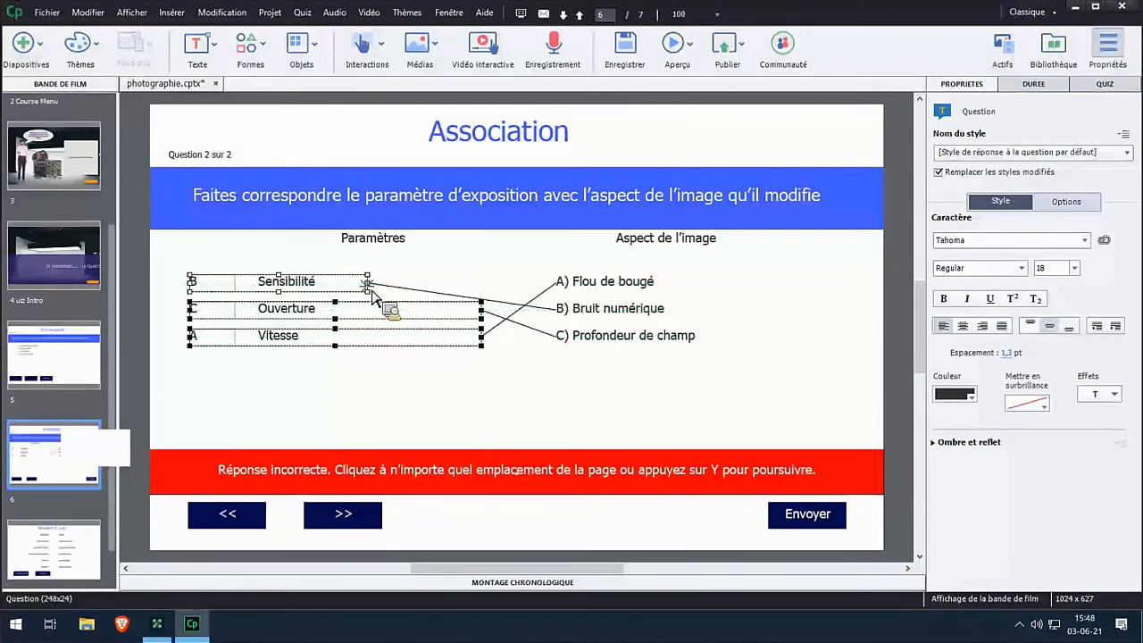
{"action": "left_click", "coordinate": [449, 13]}
{"action": "left_click", "coordinate": [457, 29]}
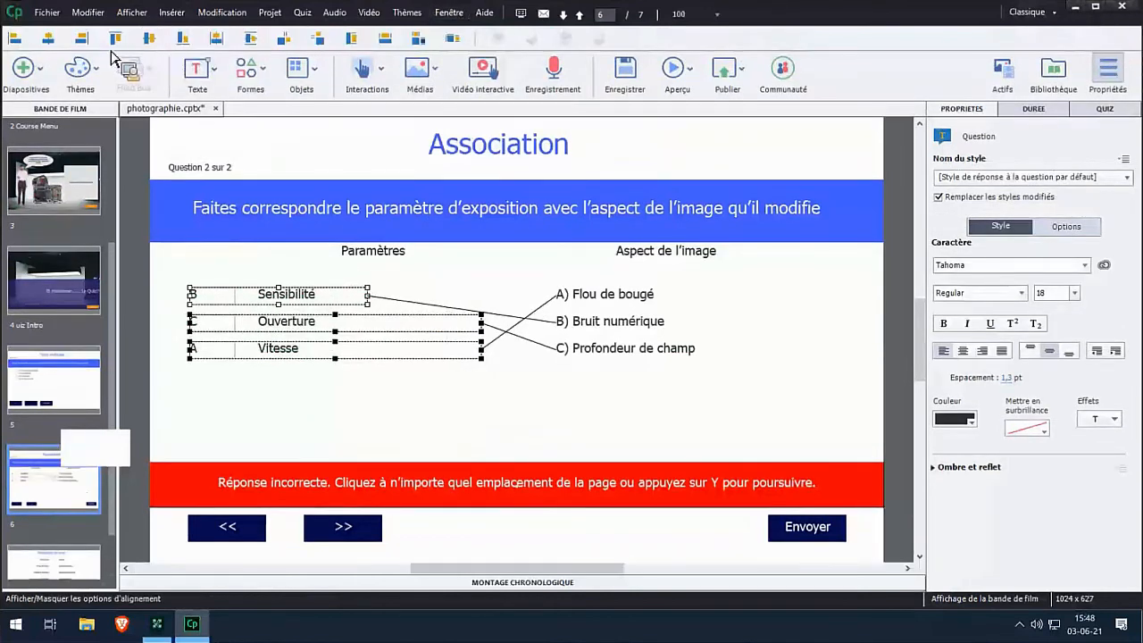
{"action": "left_click", "coordinate": [384, 38]}
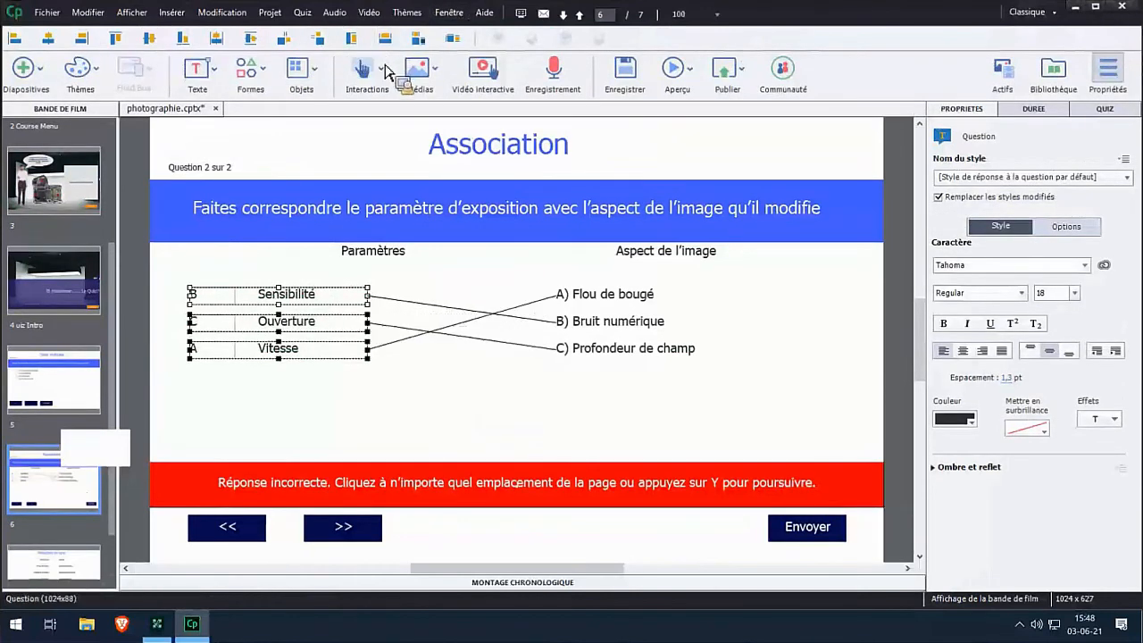
Step: Move the three parameter items together closer to the answers, beneath the "Paramètres" heading
{"action": "left_click", "coordinate": [328, 294]}
{"action": "left_click_drag", "start_coordinate": [328, 297], "coordinate": [465, 313]}
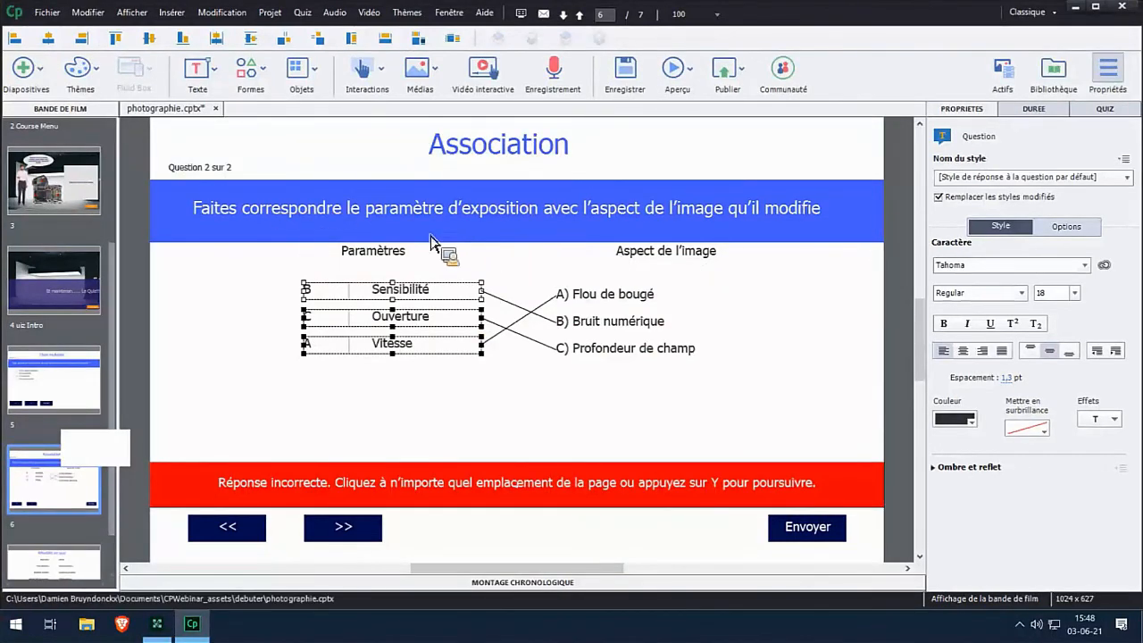
Step: Save the photography project, then start playing its HTML5 preview in the browser
{"action": "left_click", "coordinate": [67, 179]}
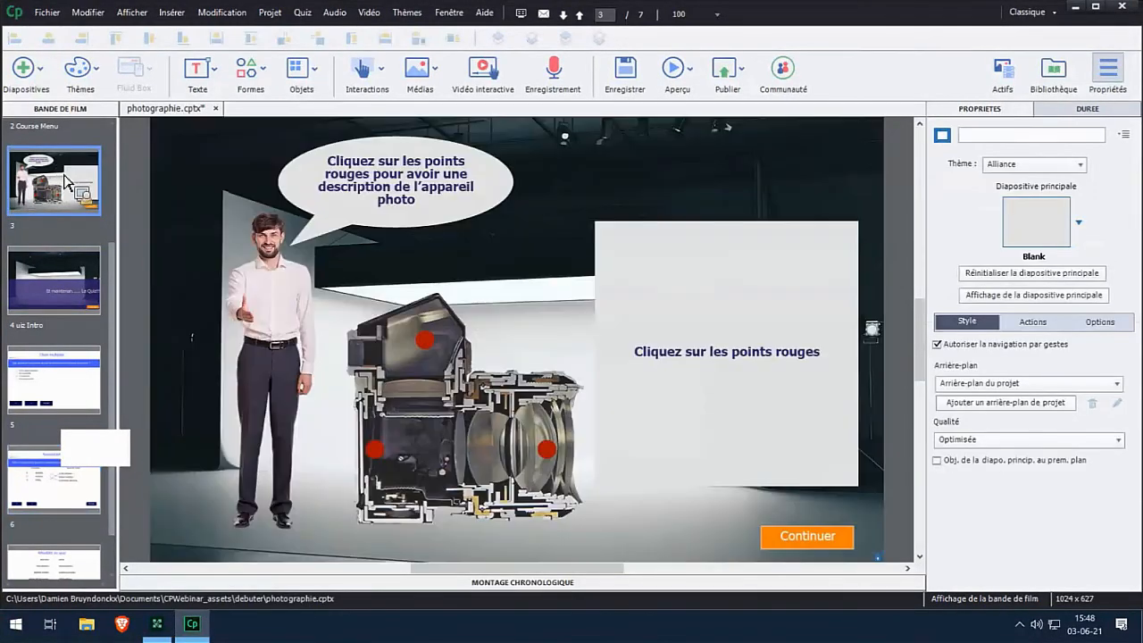
{"action": "left_click", "coordinate": [632, 79]}
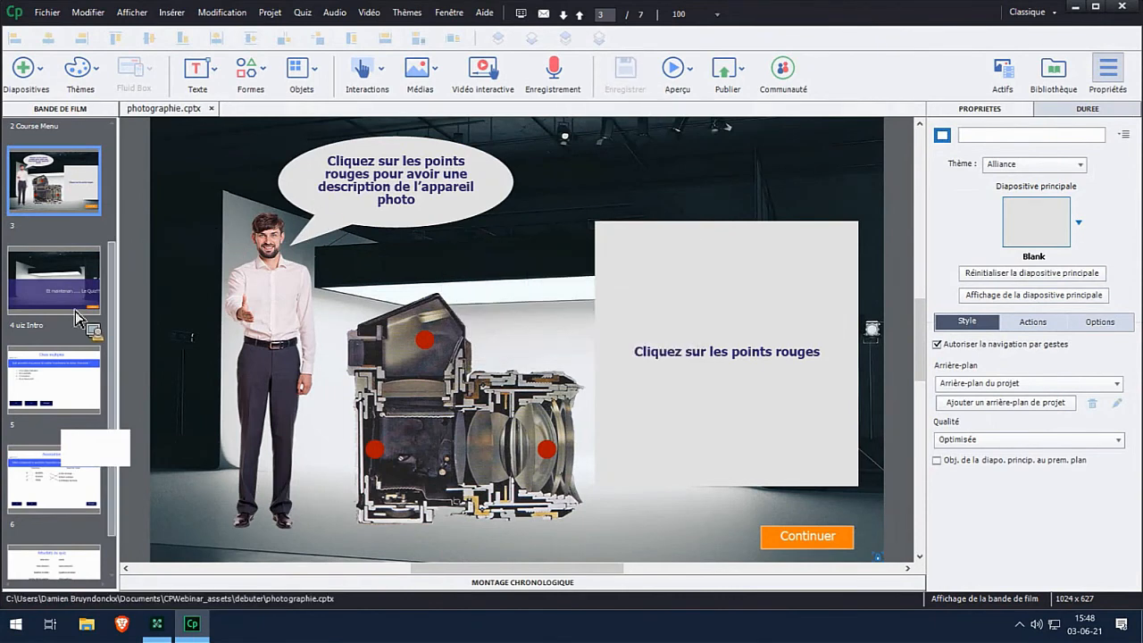
{"action": "left_click_drag", "start_coordinate": [76, 317], "coordinate": [75, 326]}
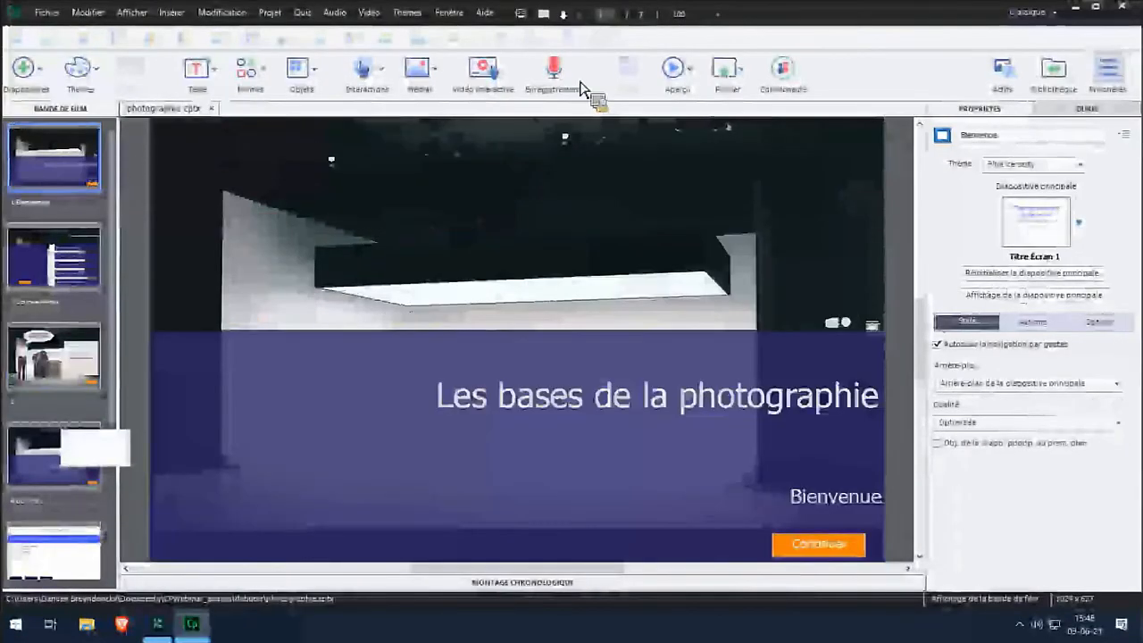
{"action": "left_click", "coordinate": [680, 72]}
{"action": "left_click", "coordinate": [700, 111]}
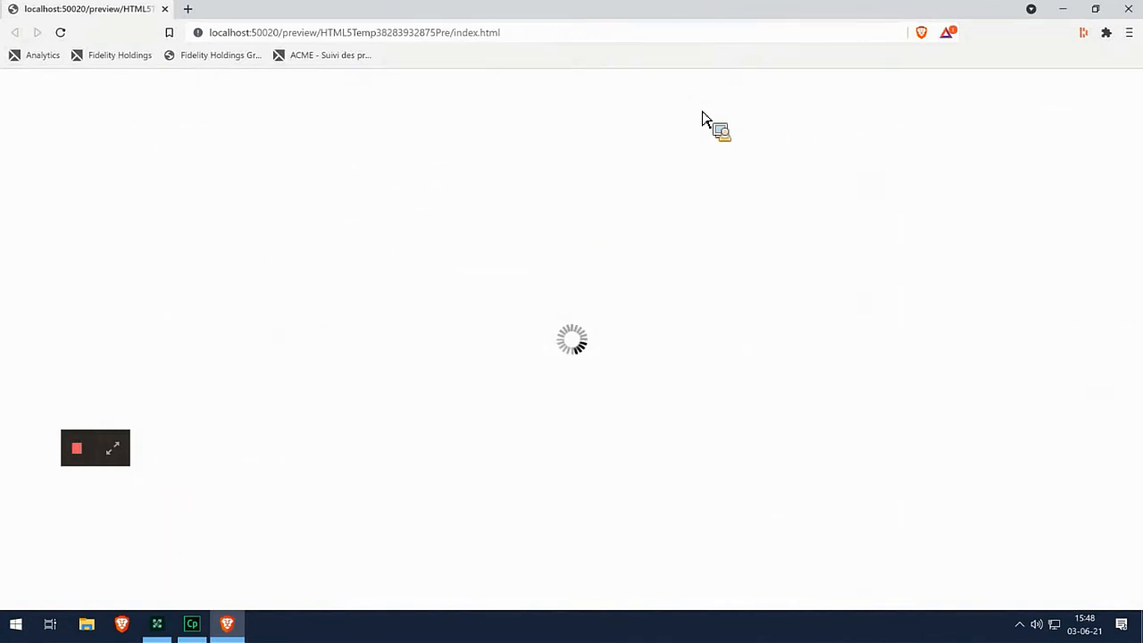
{"action": "left_click", "coordinate": [614, 310]}
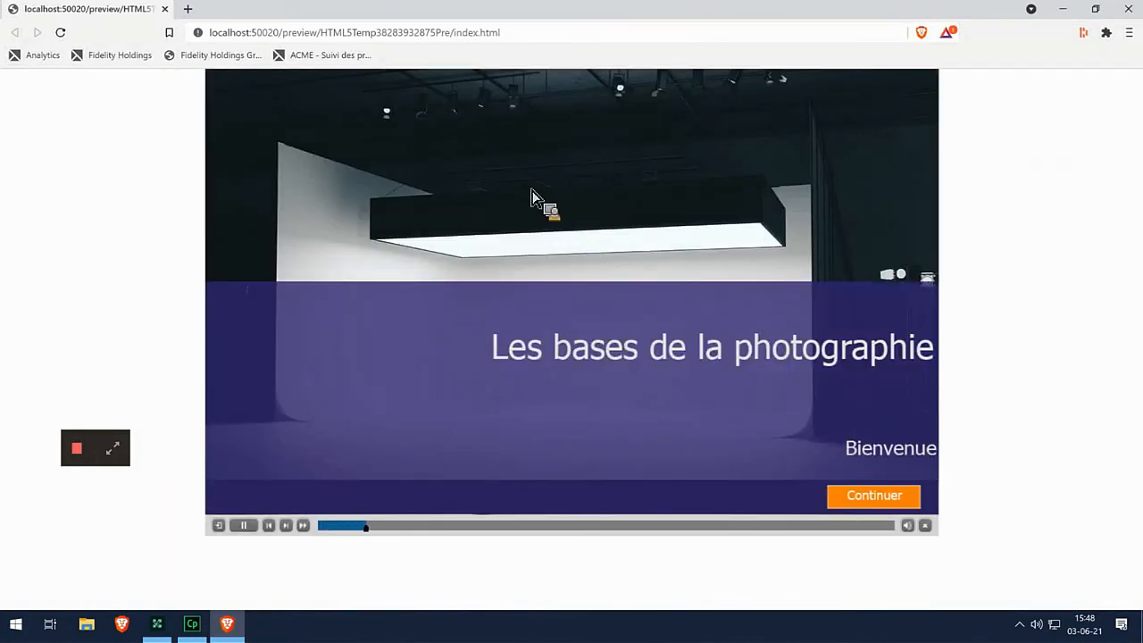
Step: Continue past the welcome and objectives slides and test the three red points on the camera cutaway
{"action": "left_click", "coordinate": [887, 502]}
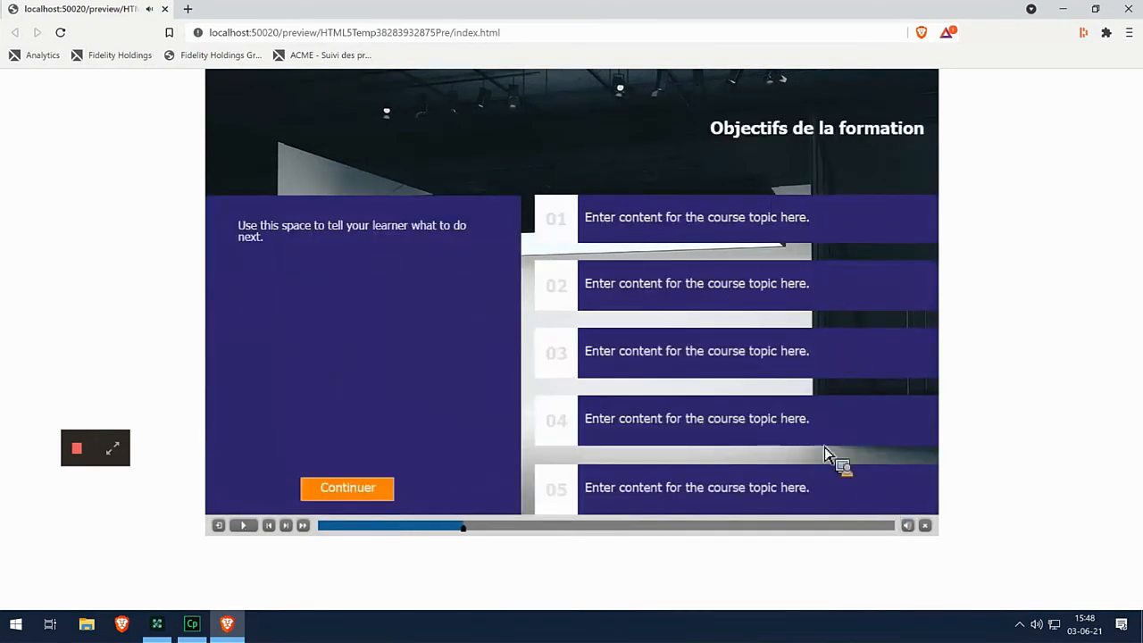
{"action": "left_click", "coordinate": [361, 491]}
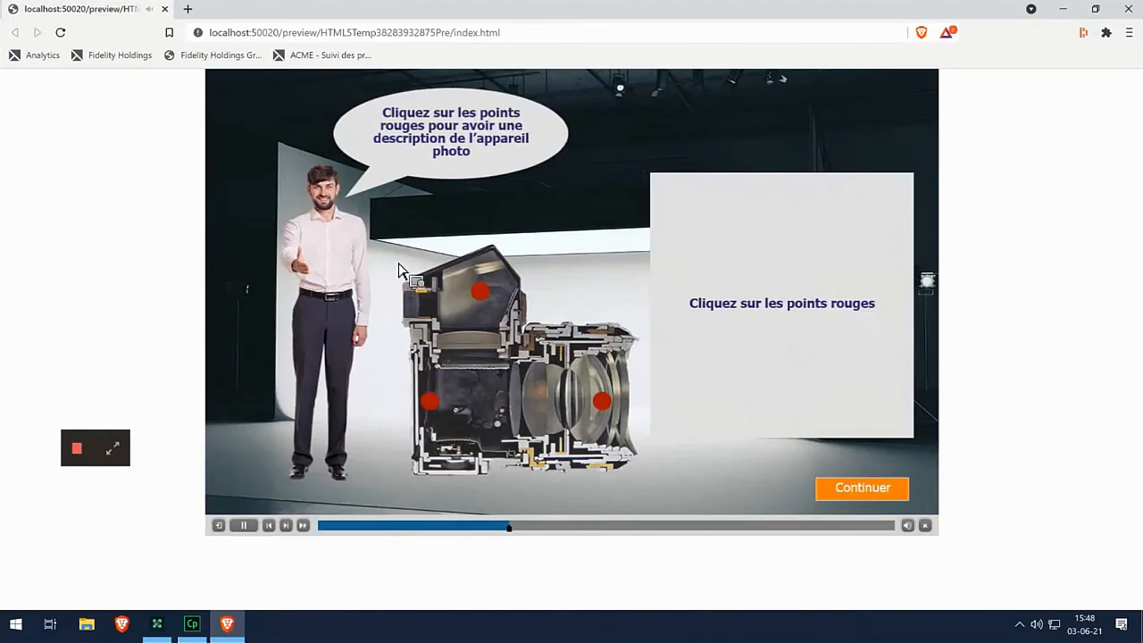
{"action": "left_click", "coordinate": [599, 402]}
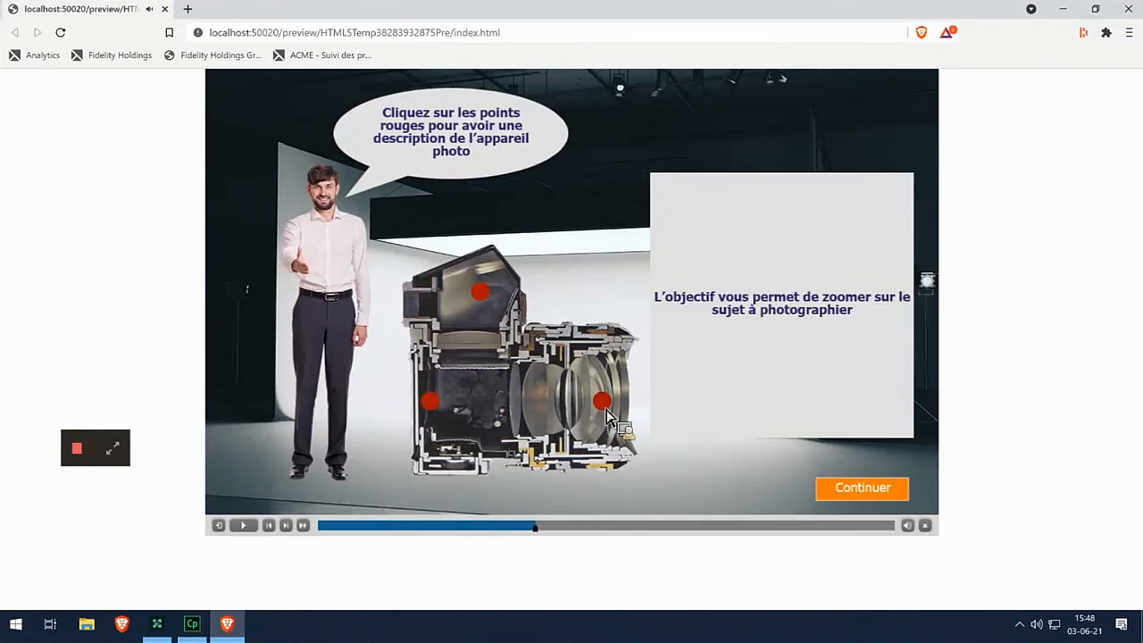
{"action": "left_click", "coordinate": [479, 291]}
{"action": "left_click", "coordinate": [429, 402]}
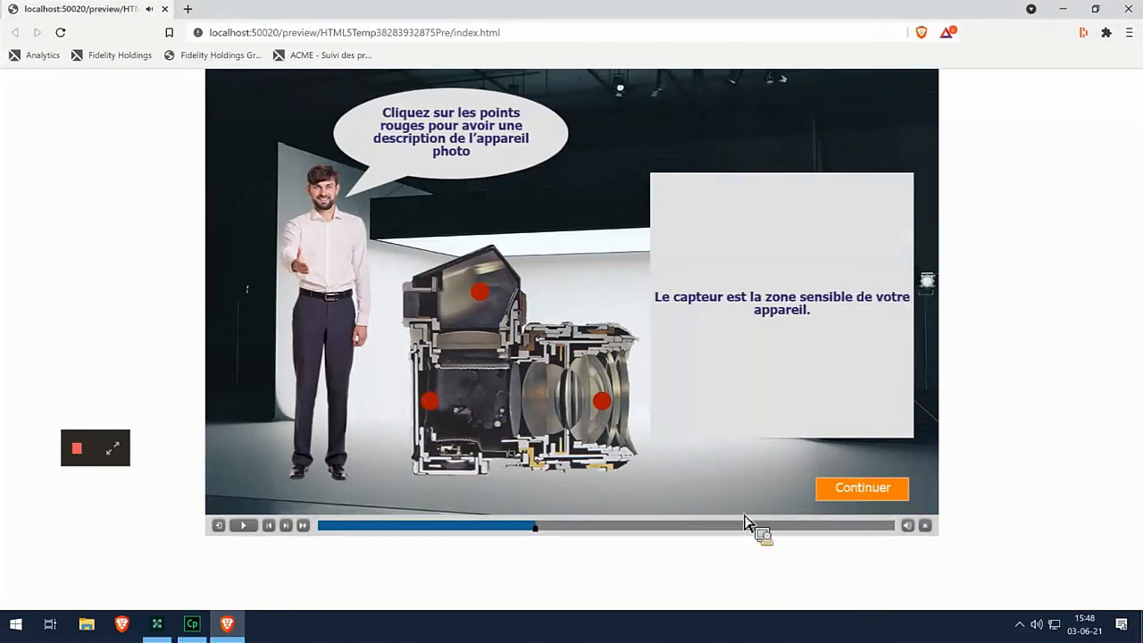
Step: Continue to the quiz, submit "A) La vitesse d'obturation" for the multiple-choice question and proceed to the matching question
{"action": "left_click", "coordinate": [849, 494]}
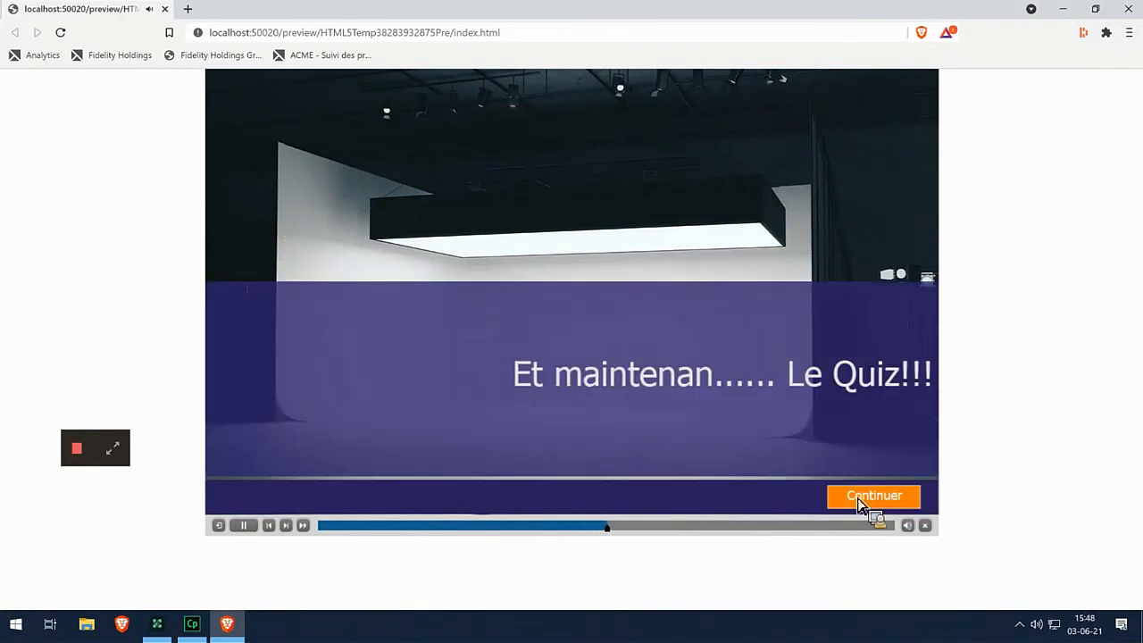
{"action": "left_click", "coordinate": [891, 506]}
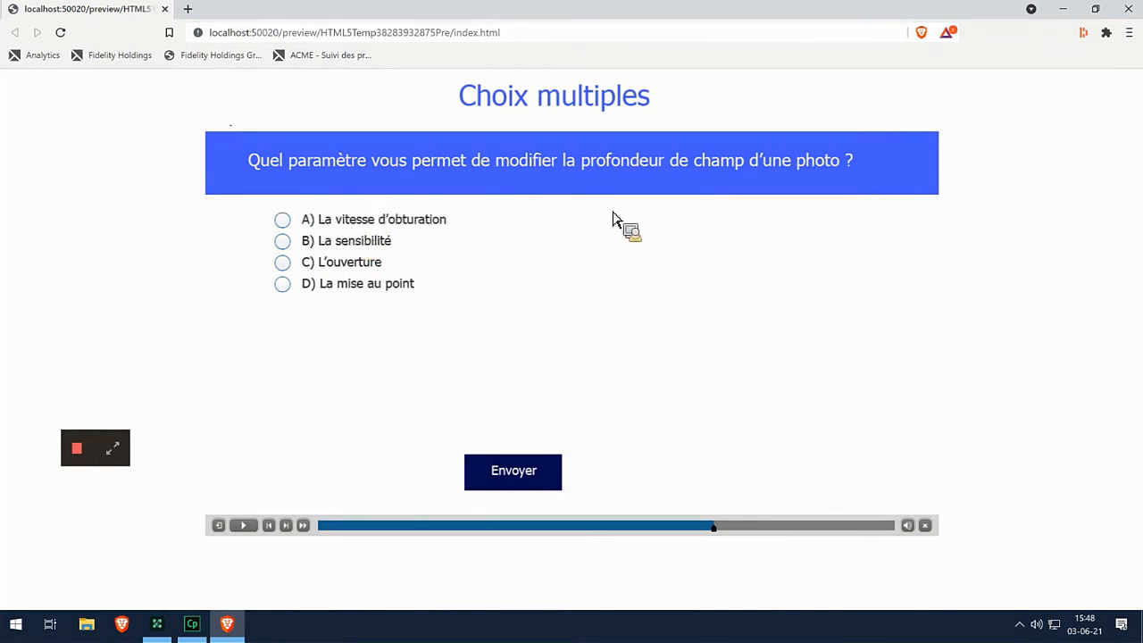
{"action": "left_click", "coordinate": [402, 220]}
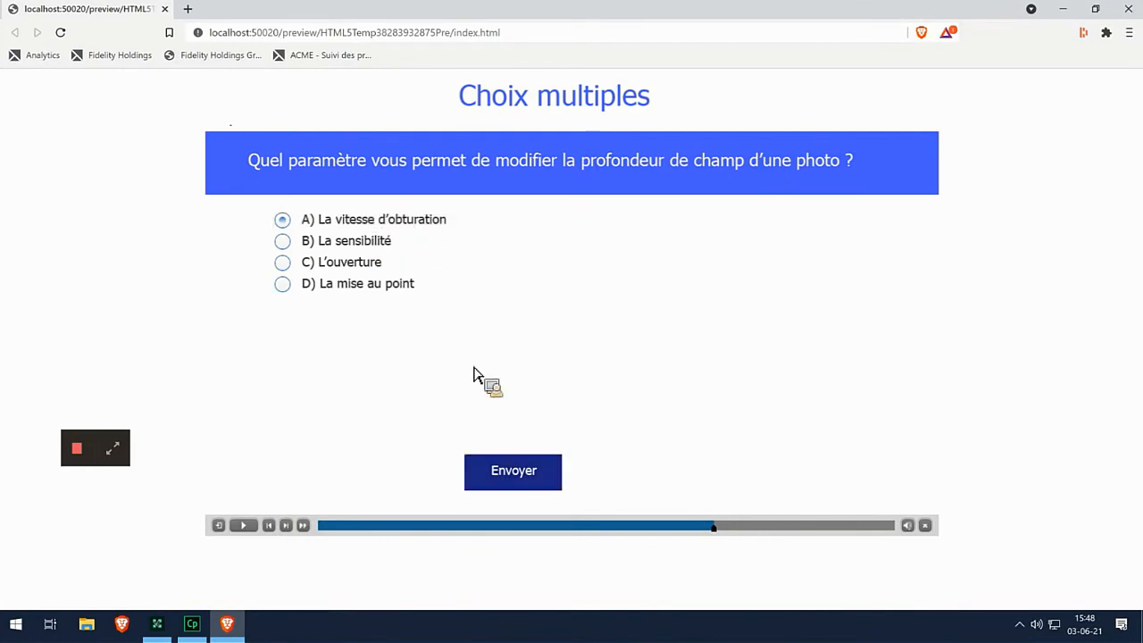
{"action": "left_click", "coordinate": [513, 482]}
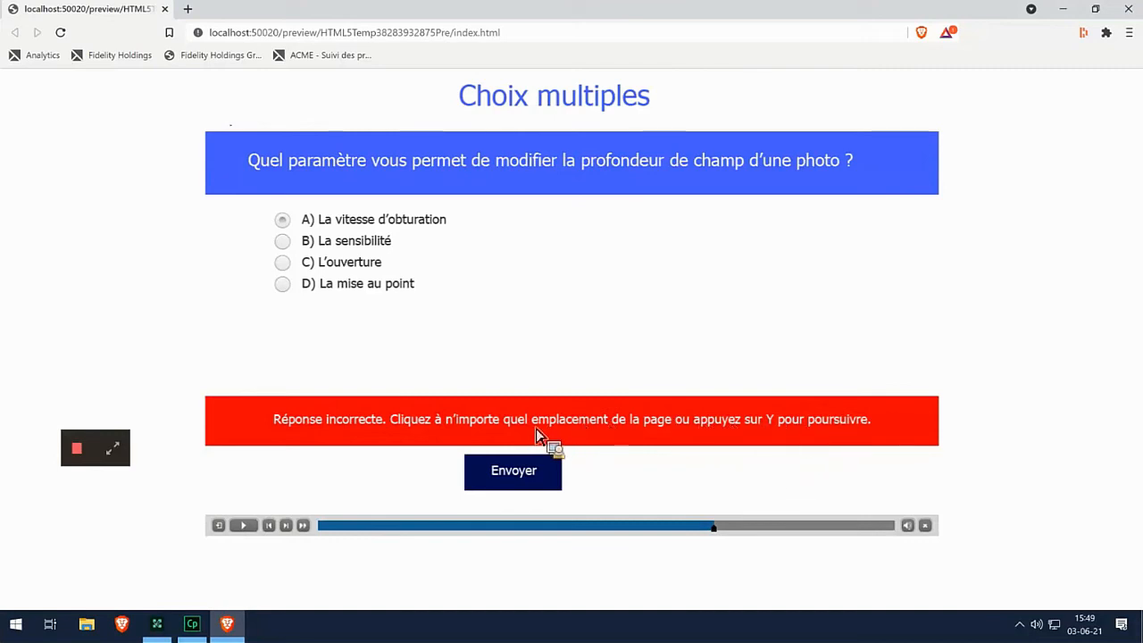
{"action": "left_click", "coordinate": [587, 366]}
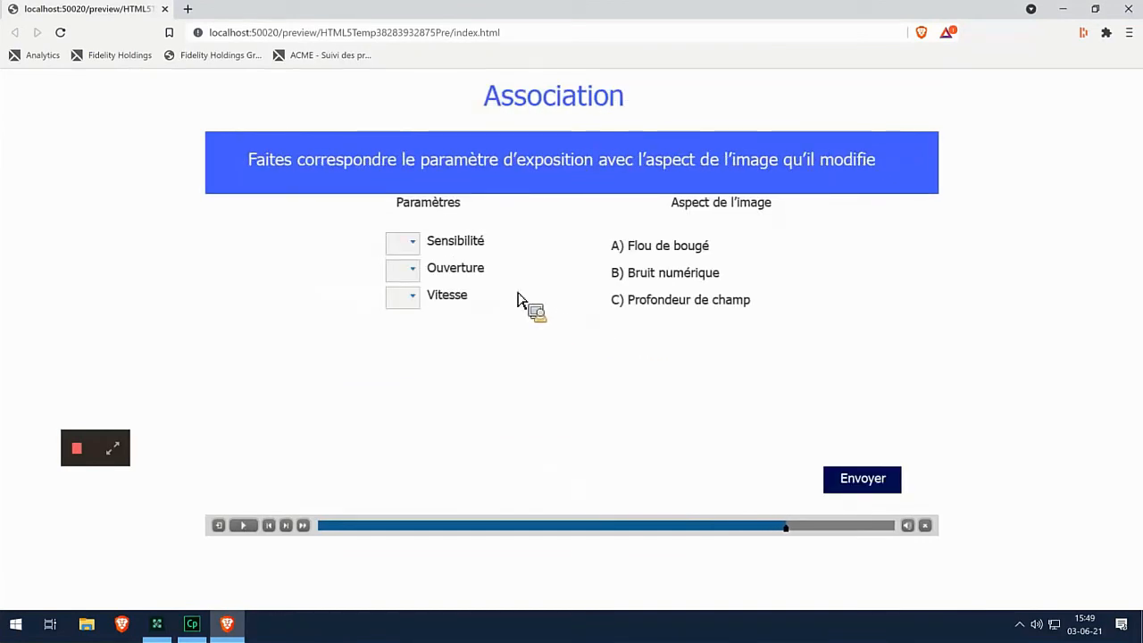
Step: Match "Sensibilité" to B, "Ouverture" to C and "Vitesse" to A, submit the answers and proceed to the quiz results
{"action": "left_click_drag", "start_coordinate": [481, 250], "coordinate": [634, 278]}
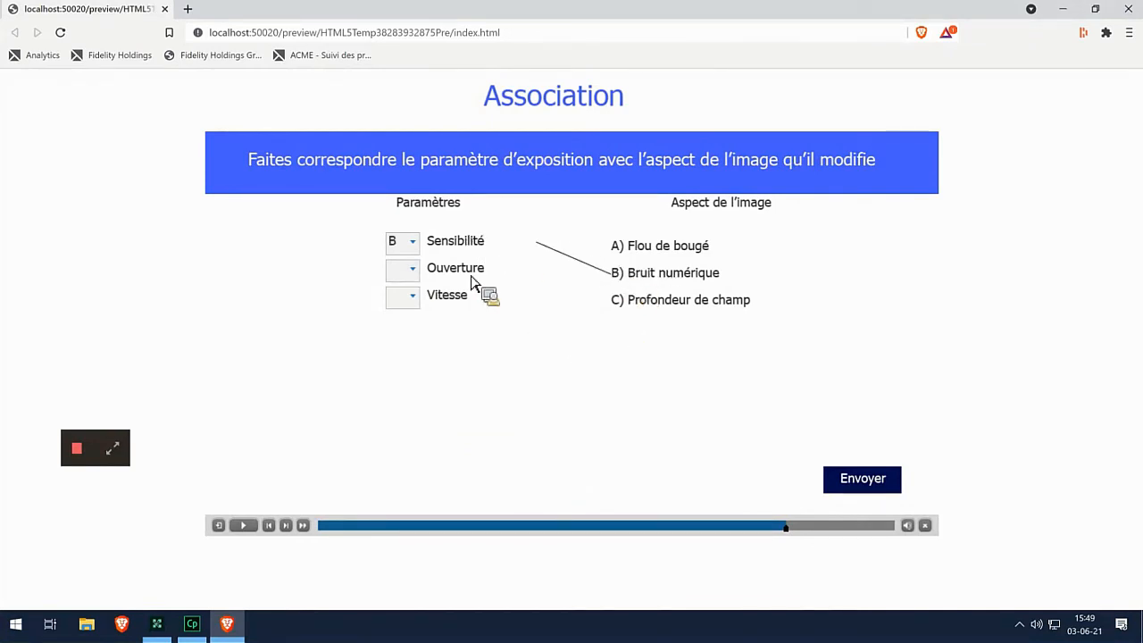
{"action": "left_click_drag", "start_coordinate": [471, 273], "coordinate": [644, 299]}
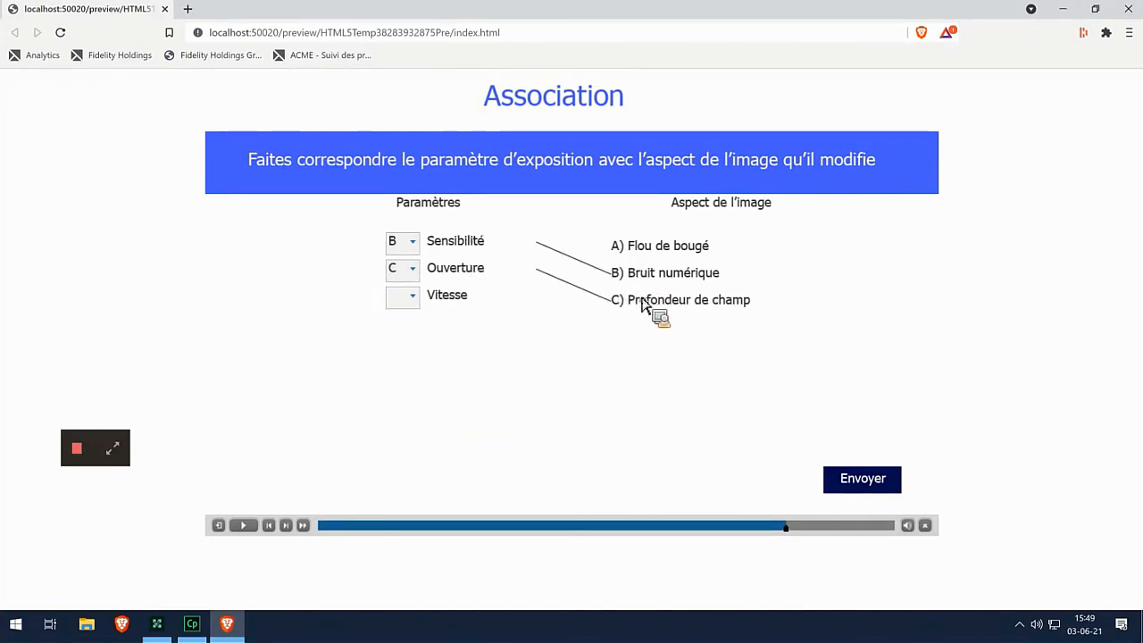
{"action": "left_click", "coordinate": [466, 302]}
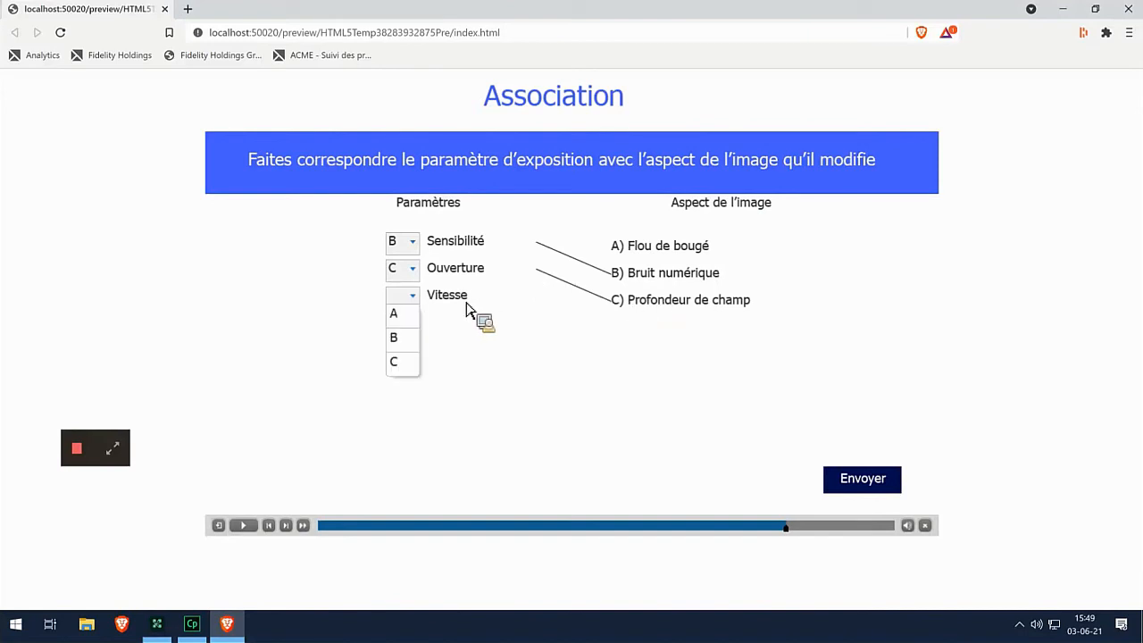
{"action": "left_click", "coordinate": [412, 314]}
{"action": "left_click", "coordinate": [877, 489]}
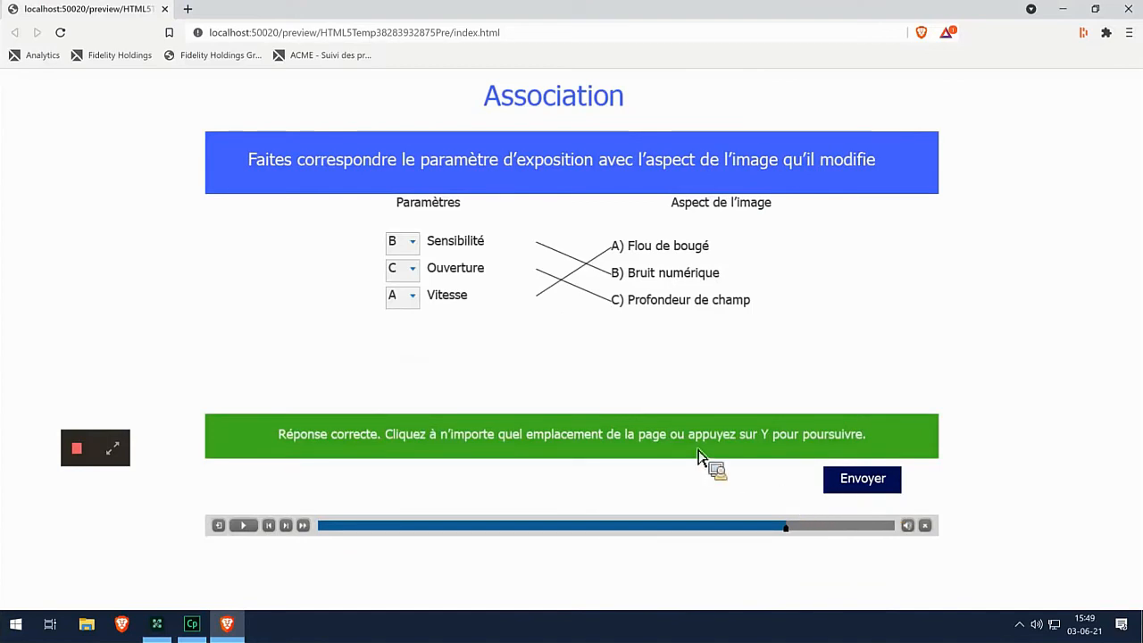
{"action": "left_click", "coordinate": [862, 504]}
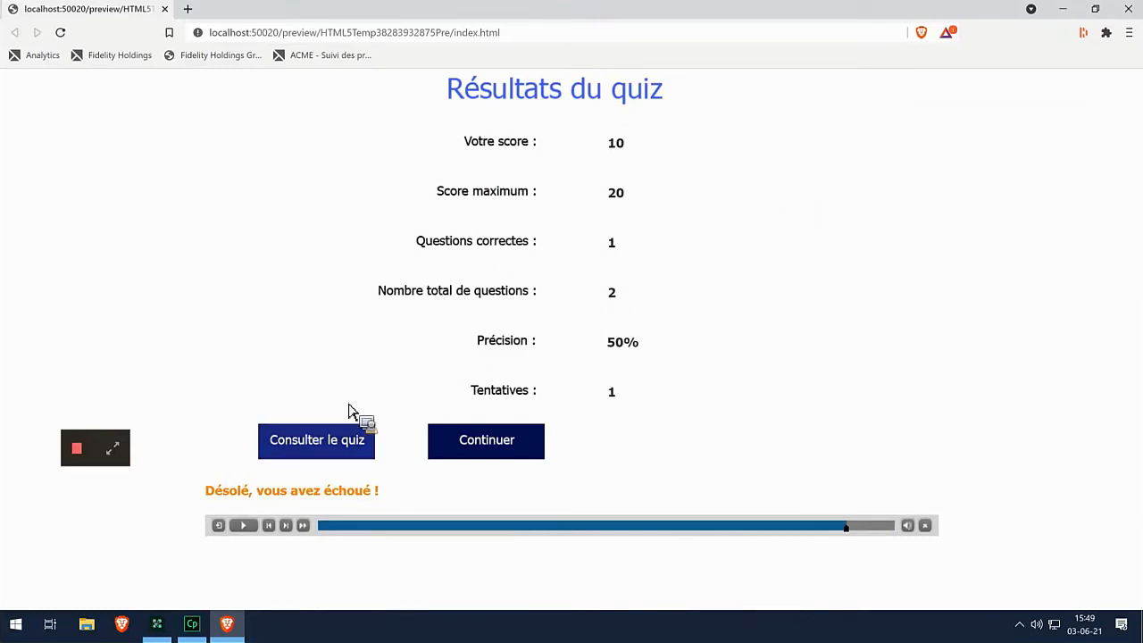
Step: Review the corrected answers of both quiz questions from the results slide, then close the browser preview
{"action": "left_click", "coordinate": [336, 454]}
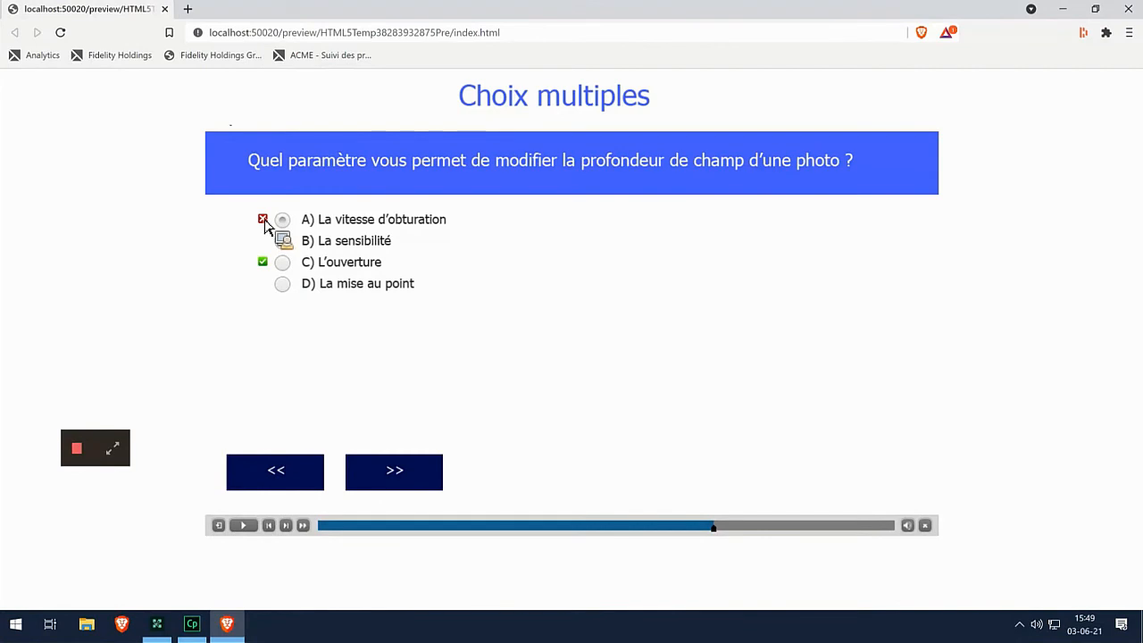
{"action": "left_click", "coordinate": [380, 466]}
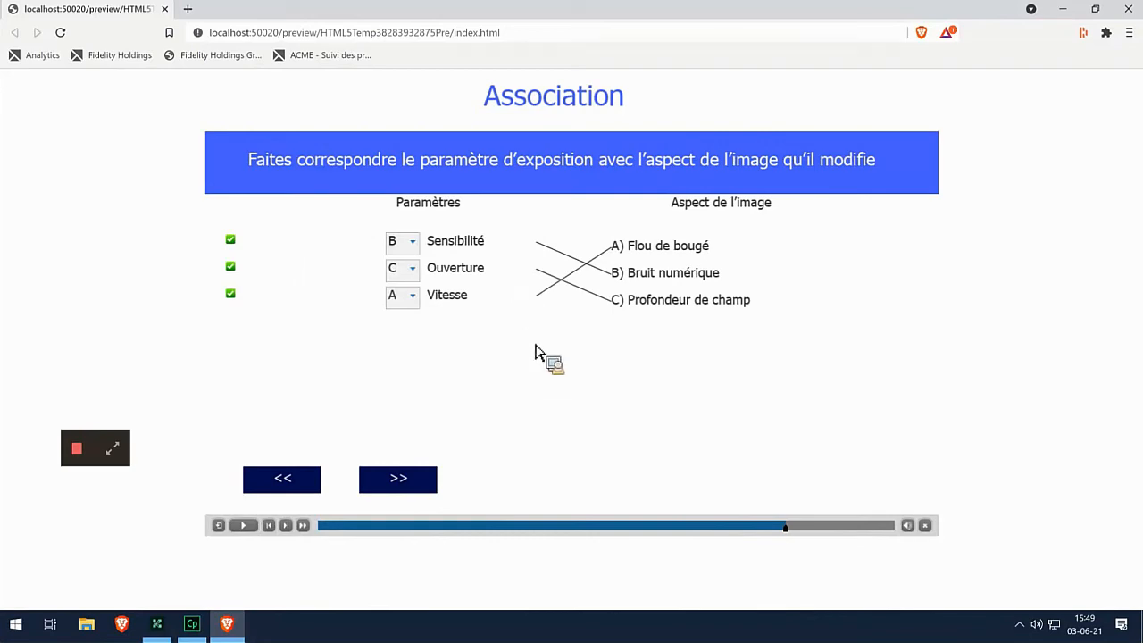
{"action": "left_click", "coordinate": [1137, 10]}
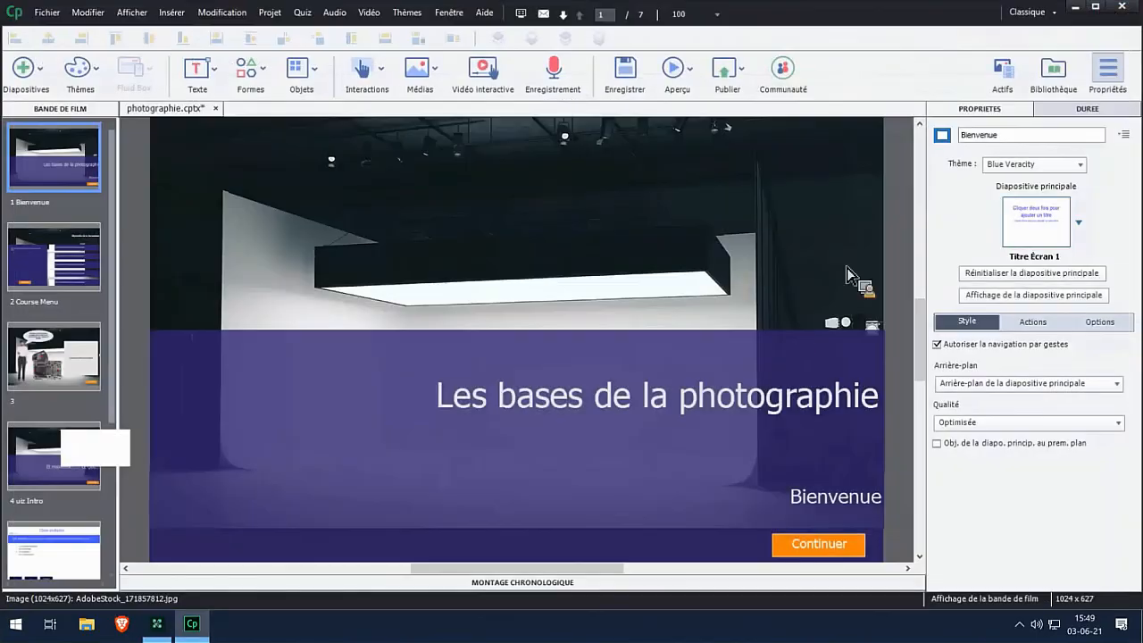
Step: Turn off "Autoriser l'utilisateur à réviser le quiz" in the quiz preferences
{"action": "left_click", "coordinate": [308, 13]}
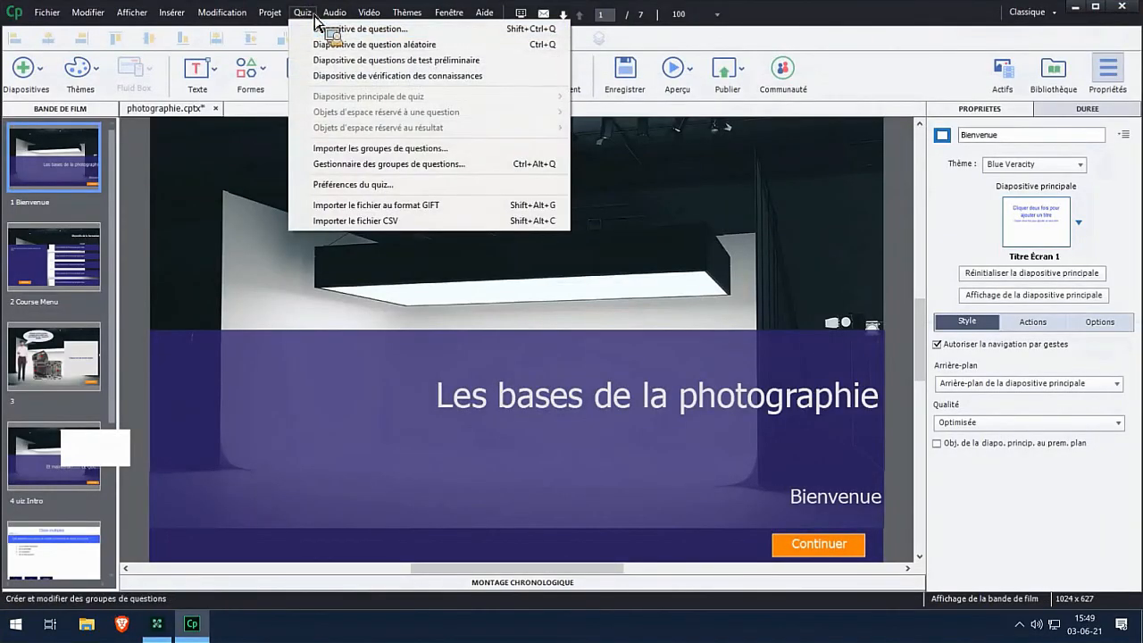
{"action": "left_click", "coordinate": [339, 189]}
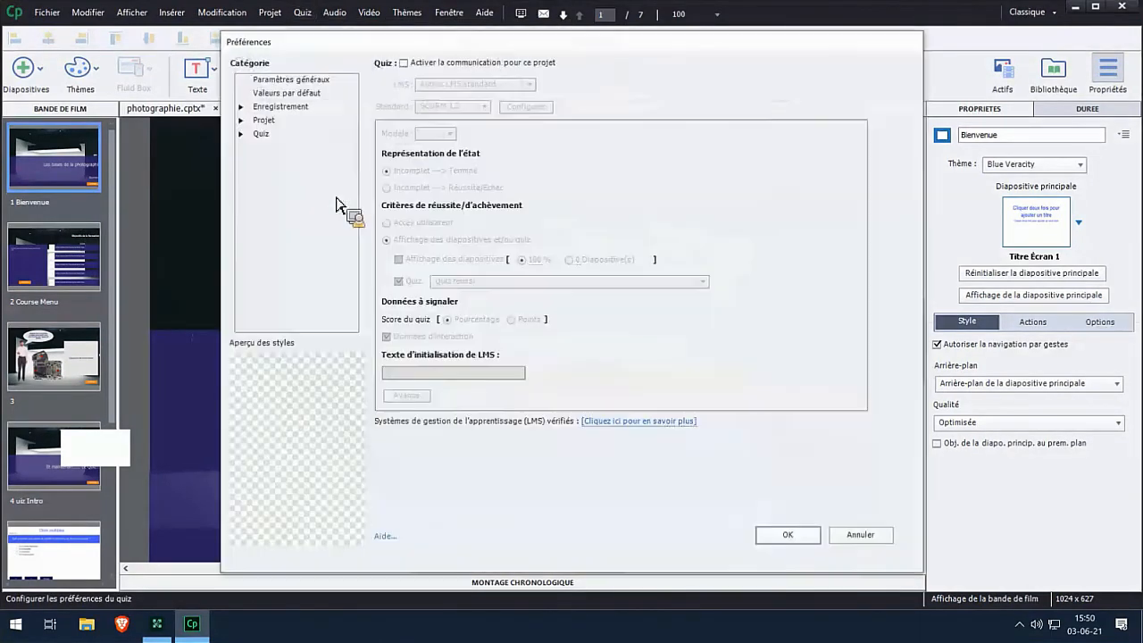
{"action": "left_click", "coordinate": [256, 135]}
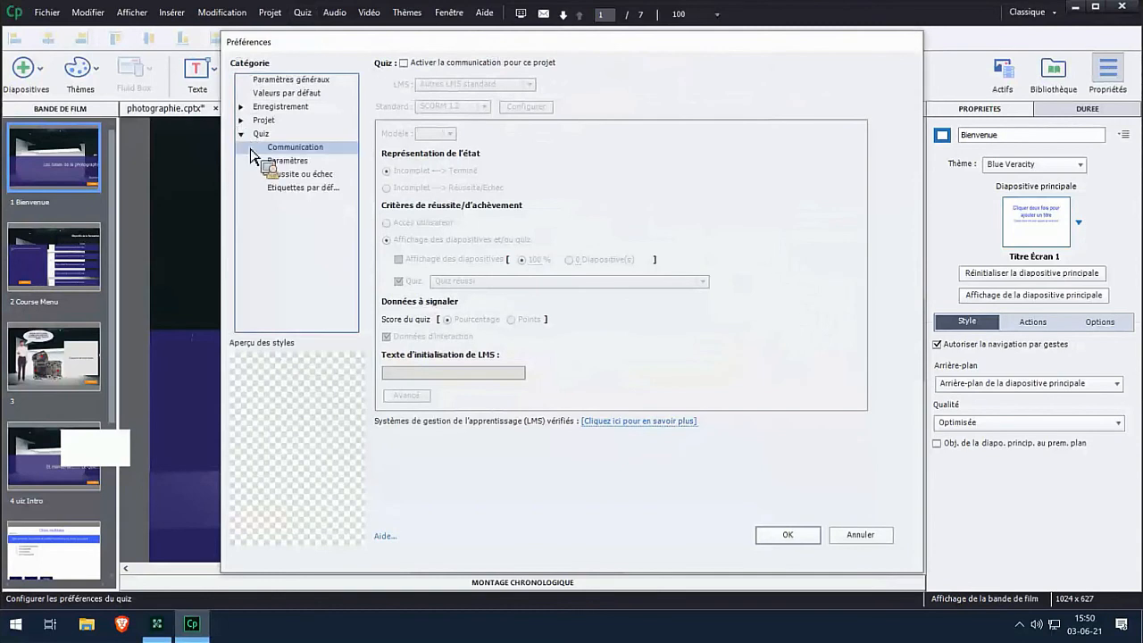
{"action": "left_click", "coordinate": [287, 160]}
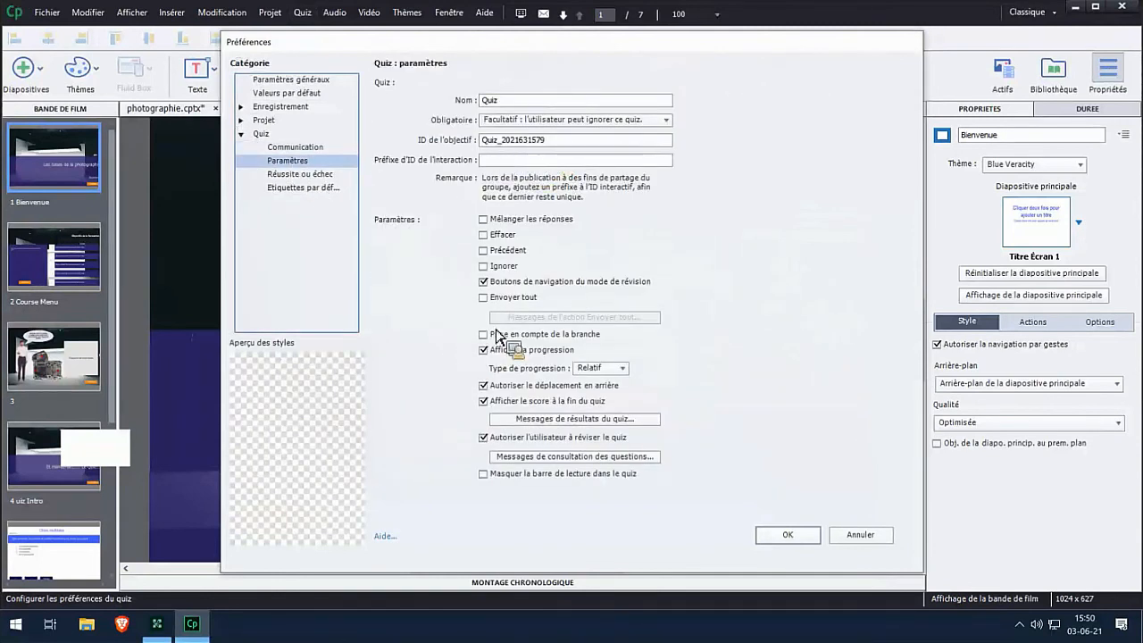
{"action": "left_click", "coordinate": [491, 438]}
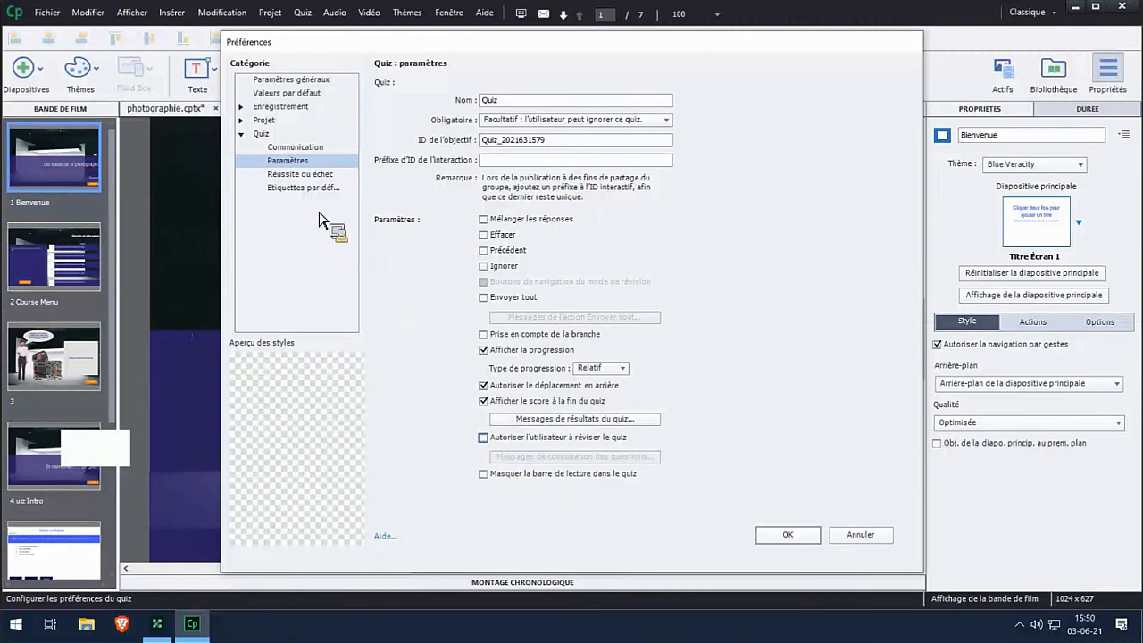
Step: Set the quiz pass threshold to 50 % of the total points and apply the preferences
{"action": "left_click", "coordinate": [308, 175]}
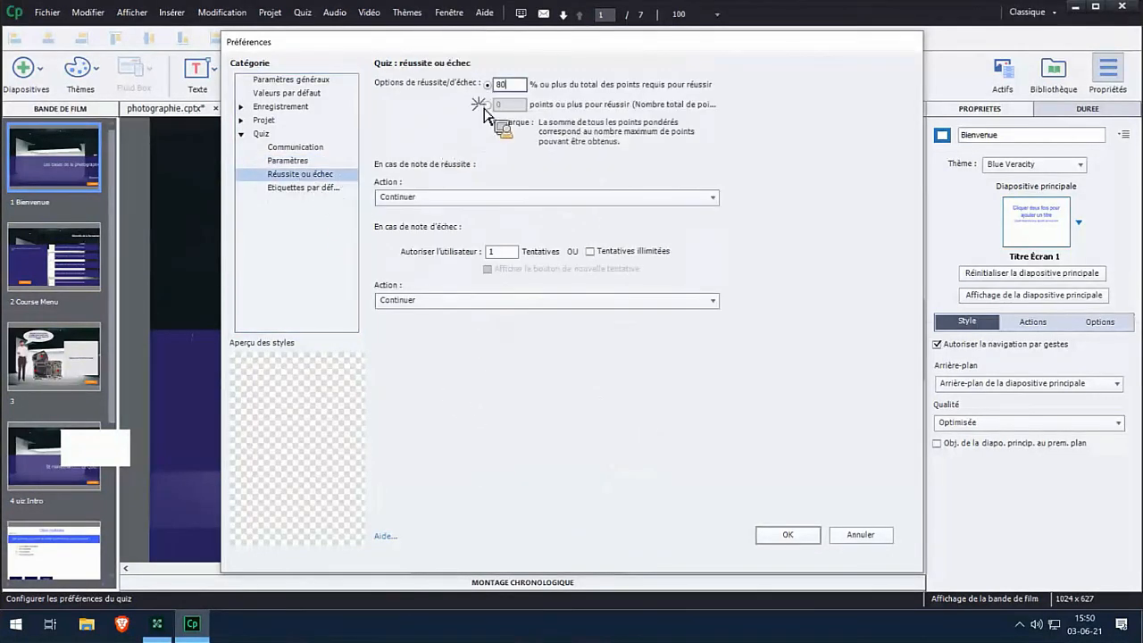
{"action": "double_click", "coordinate": [502, 85]}
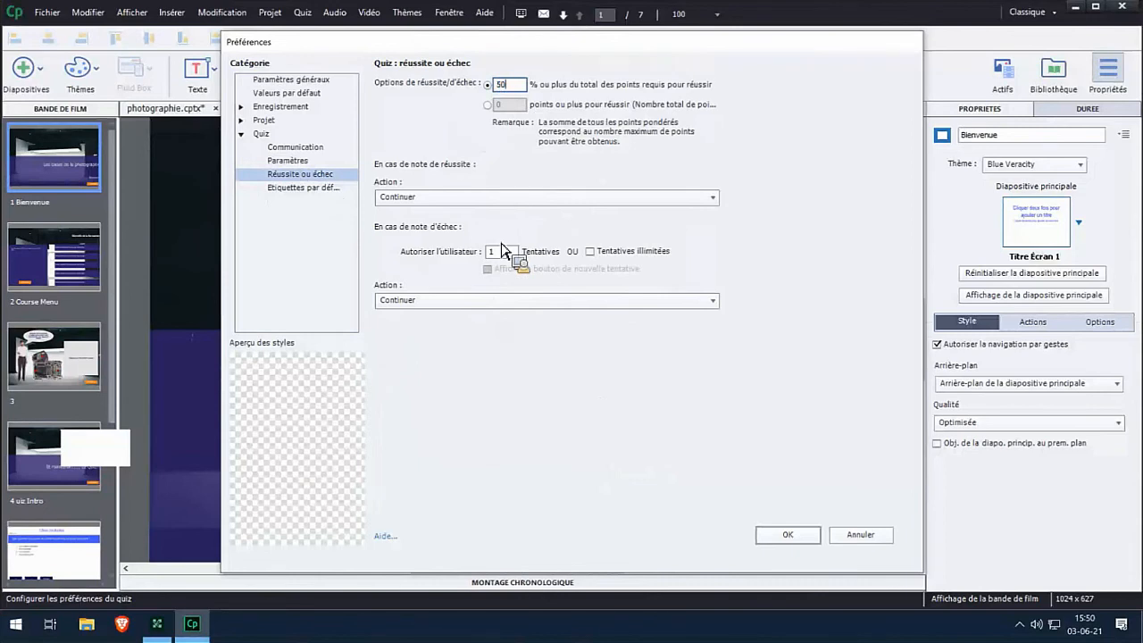
{"action": "left_click", "coordinate": [766, 533]}
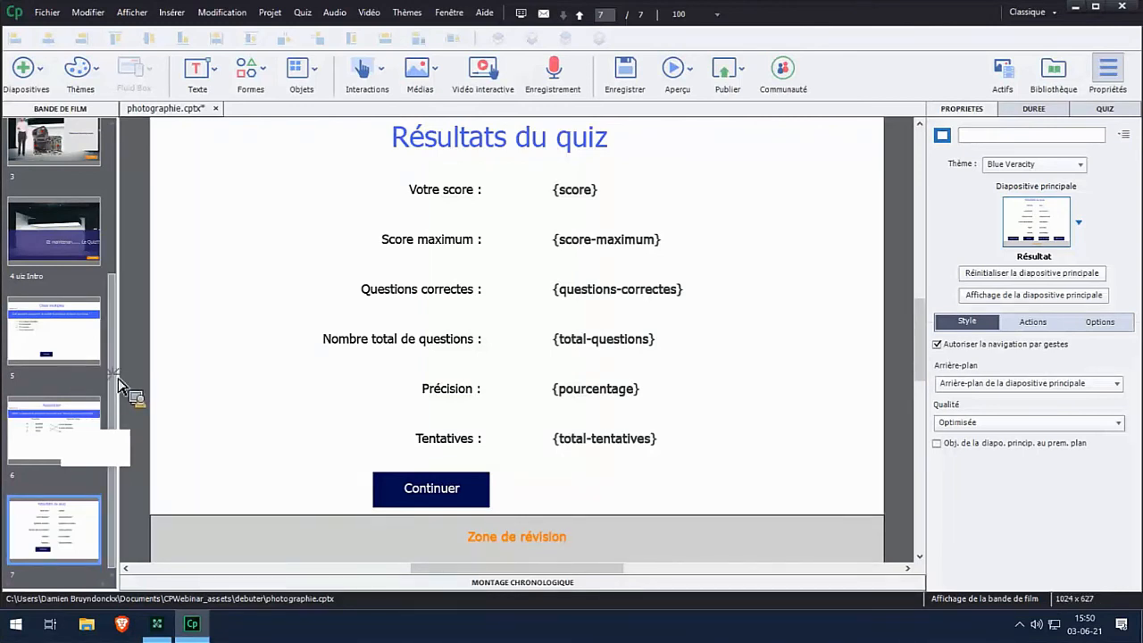
Step: Play the updated project as an HTML5 preview in the browser and continue to the objectives slide
{"action": "left_click_drag", "start_coordinate": [119, 386], "coordinate": [113, 233]}
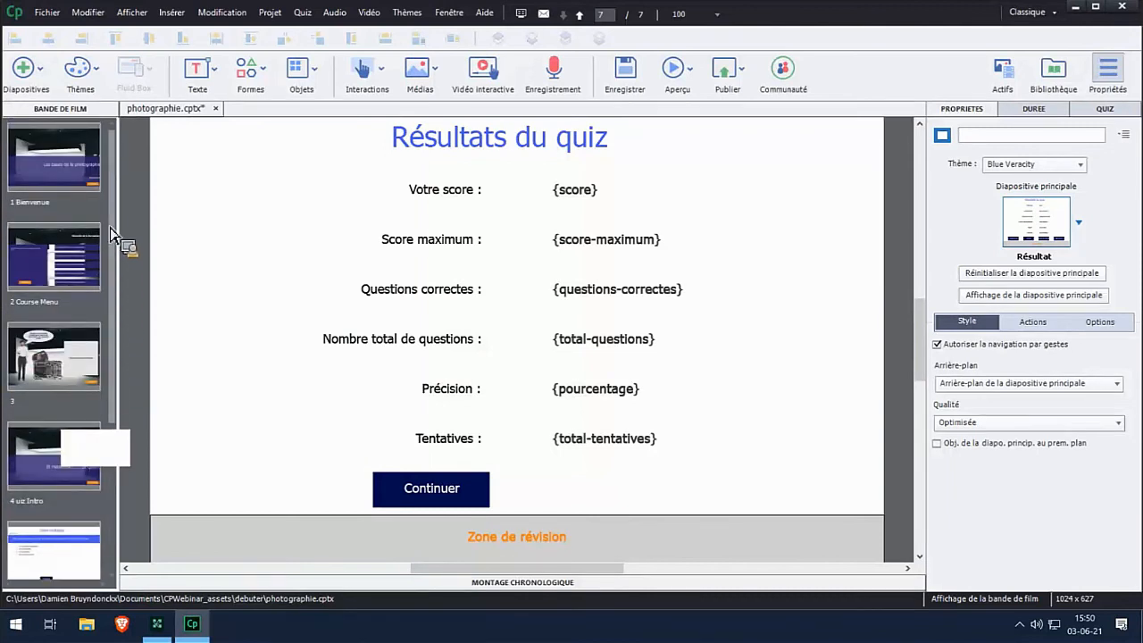
{"action": "left_click", "coordinate": [674, 67]}
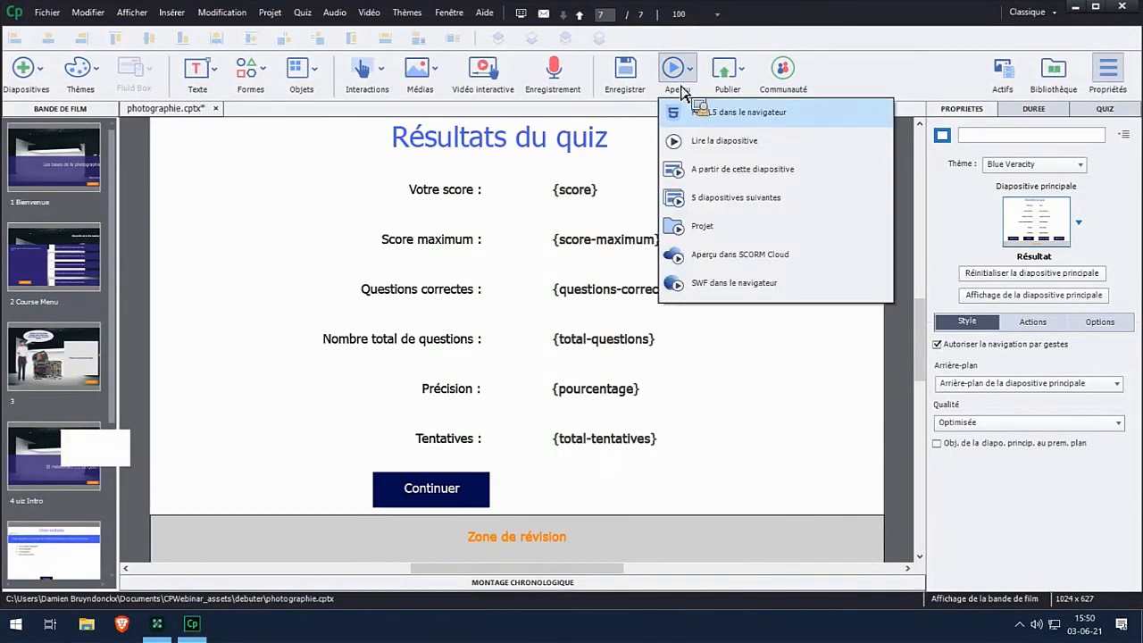
{"action": "left_click", "coordinate": [715, 140]}
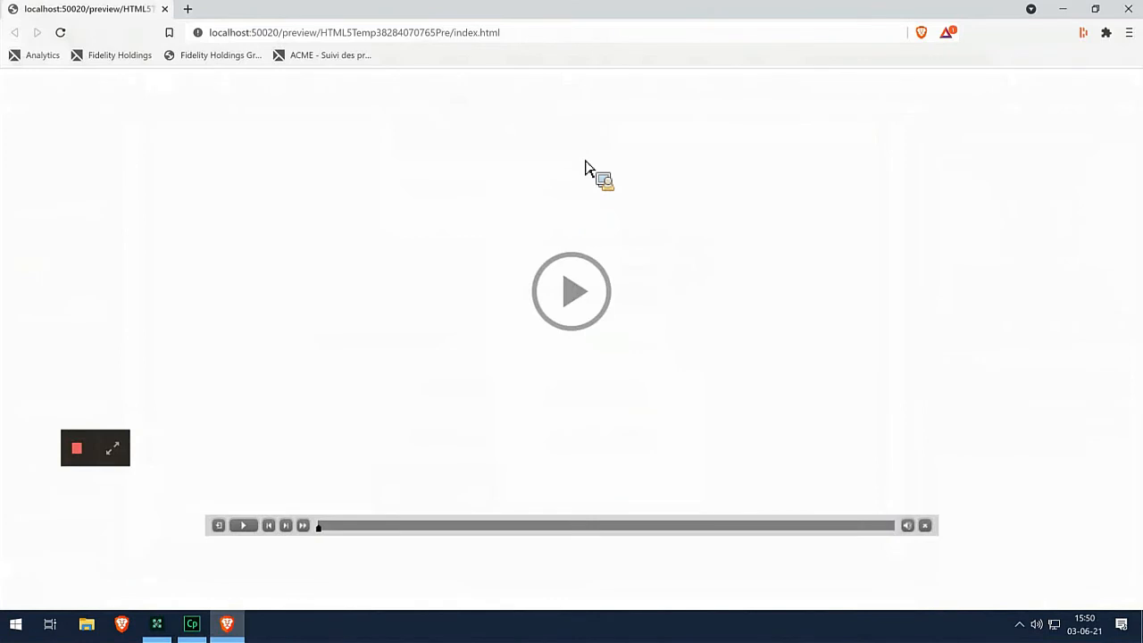
{"action": "left_click", "coordinate": [548, 311]}
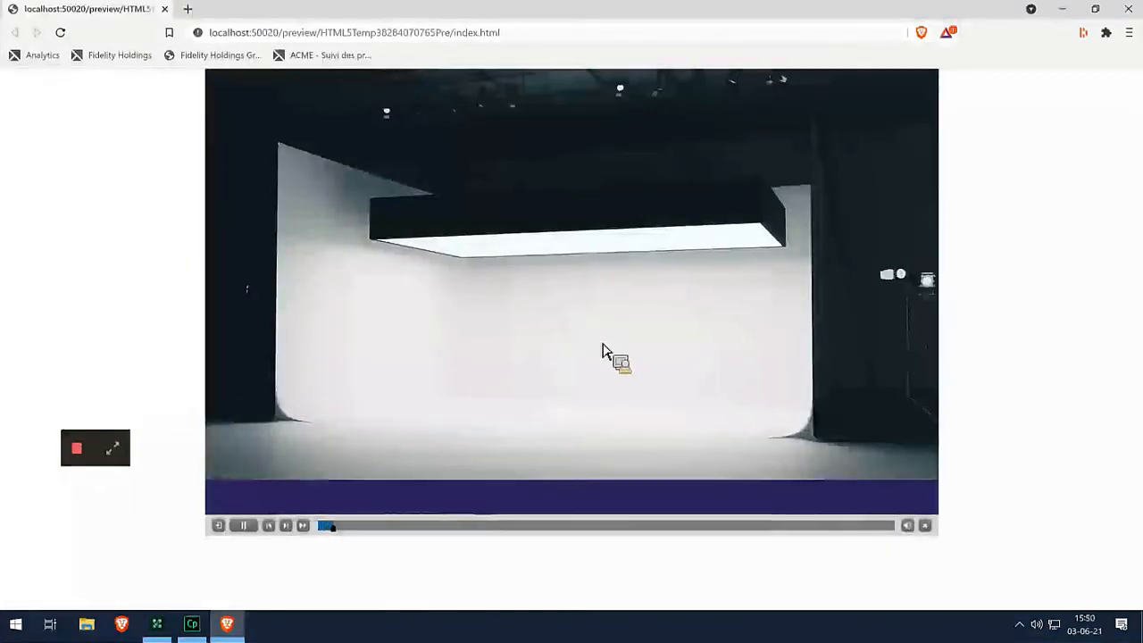
{"action": "left_click", "coordinate": [882, 500]}
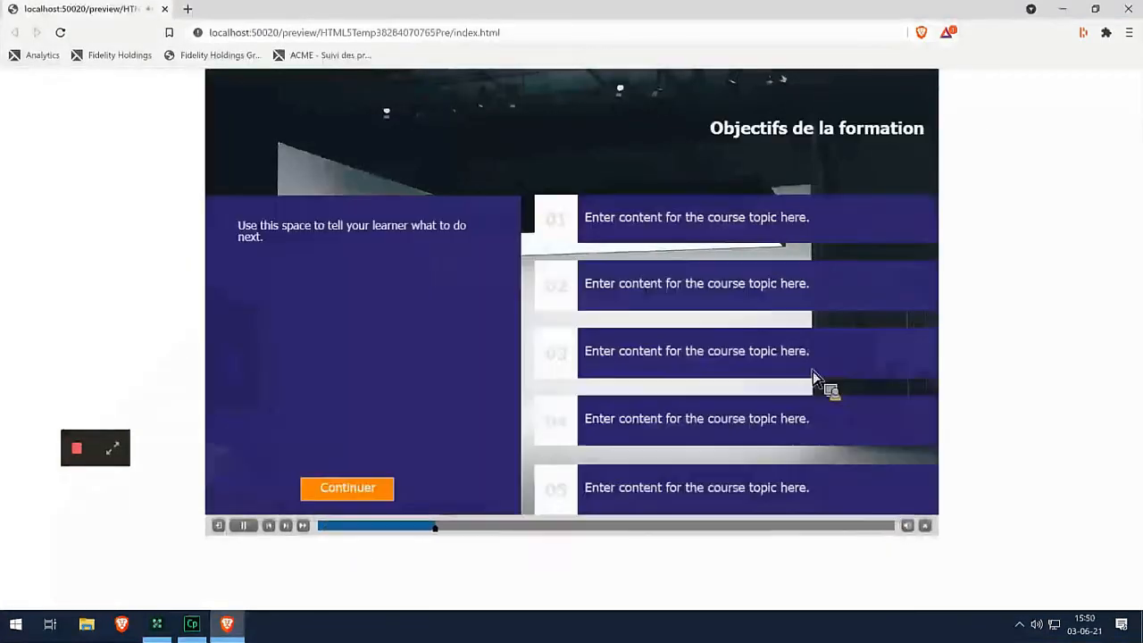
Step: Advance the preview past the camera and quiz intro slides, then submit "C) L'ouverture" for the multiple-choice question and continue
{"action": "left_click", "coordinate": [379, 487]}
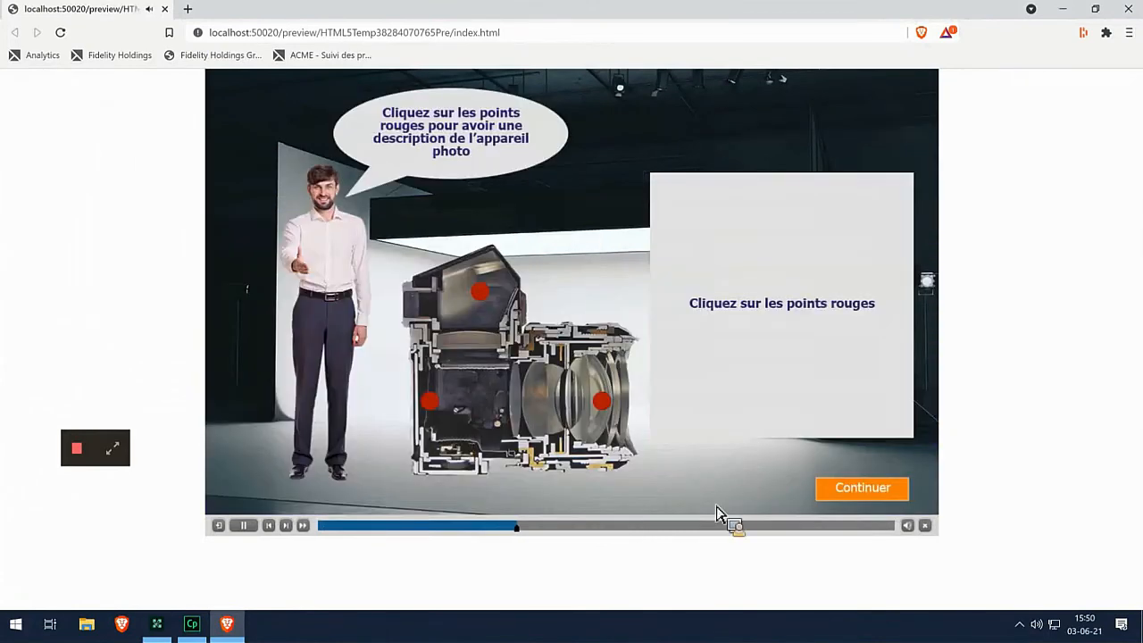
{"action": "left_click", "coordinate": [863, 493]}
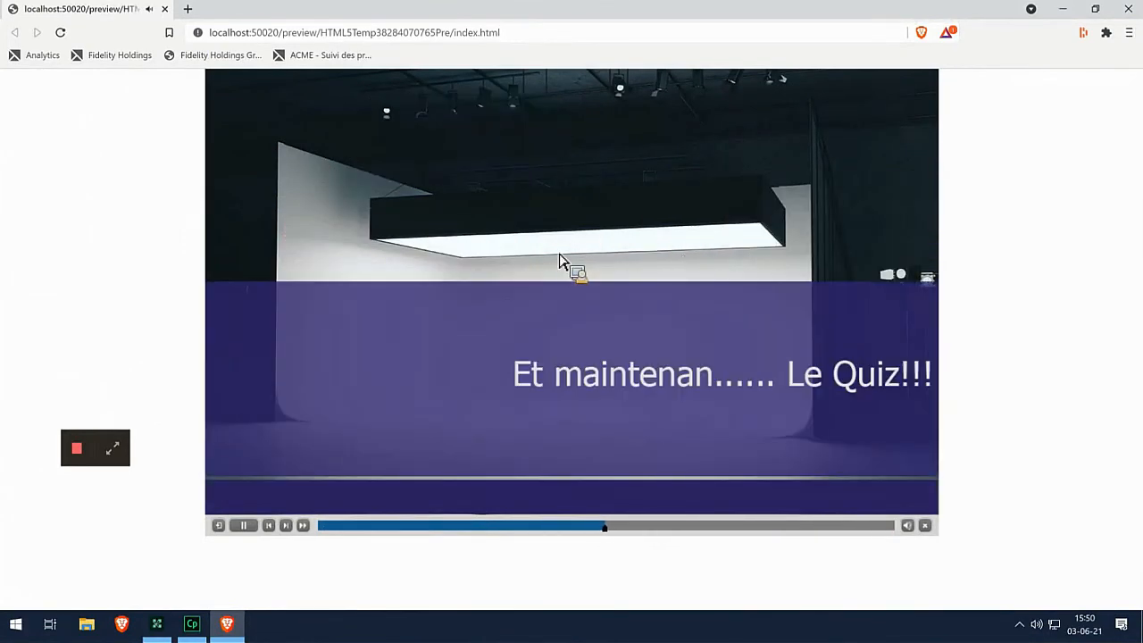
{"action": "left_click", "coordinate": [871, 498]}
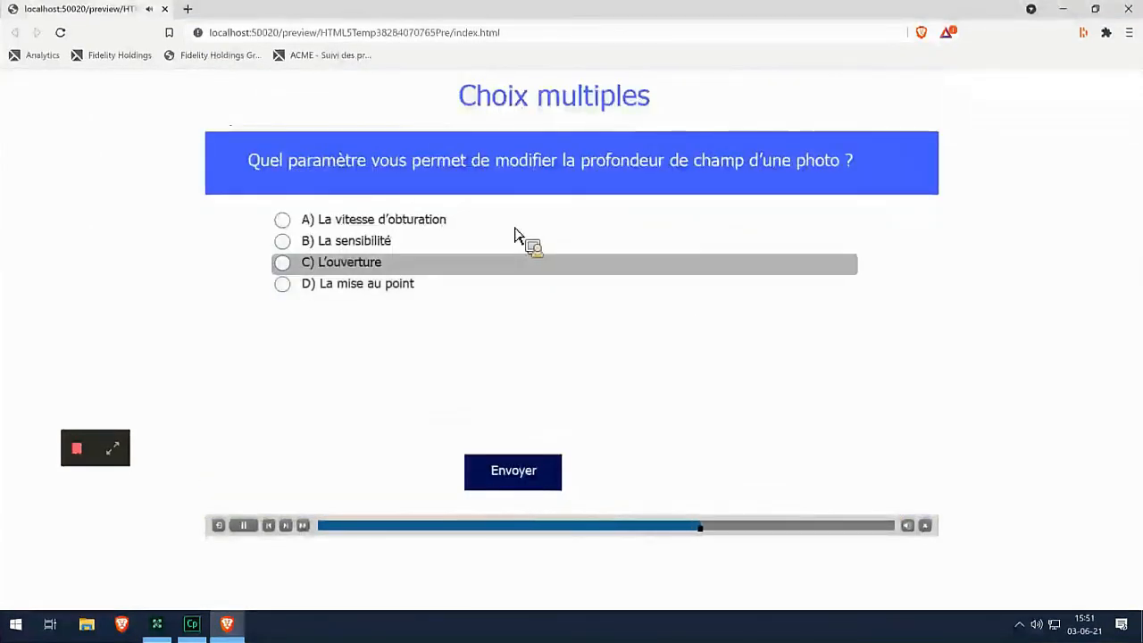
{"action": "left_click", "coordinate": [345, 273]}
{"action": "left_click", "coordinate": [510, 470]}
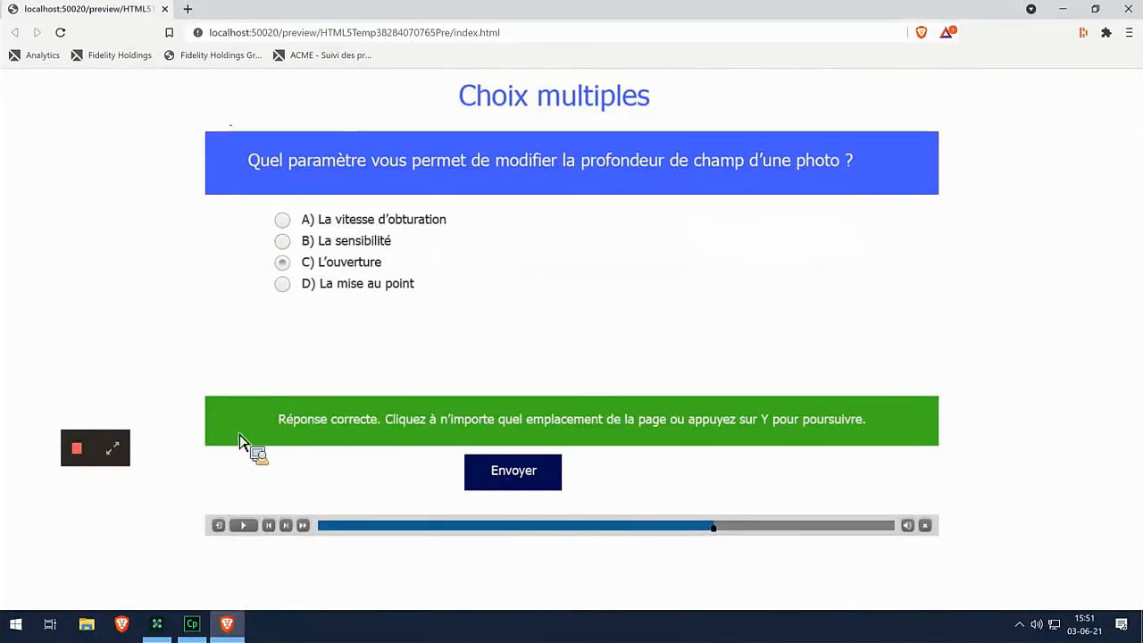
{"action": "left_click", "coordinate": [316, 452]}
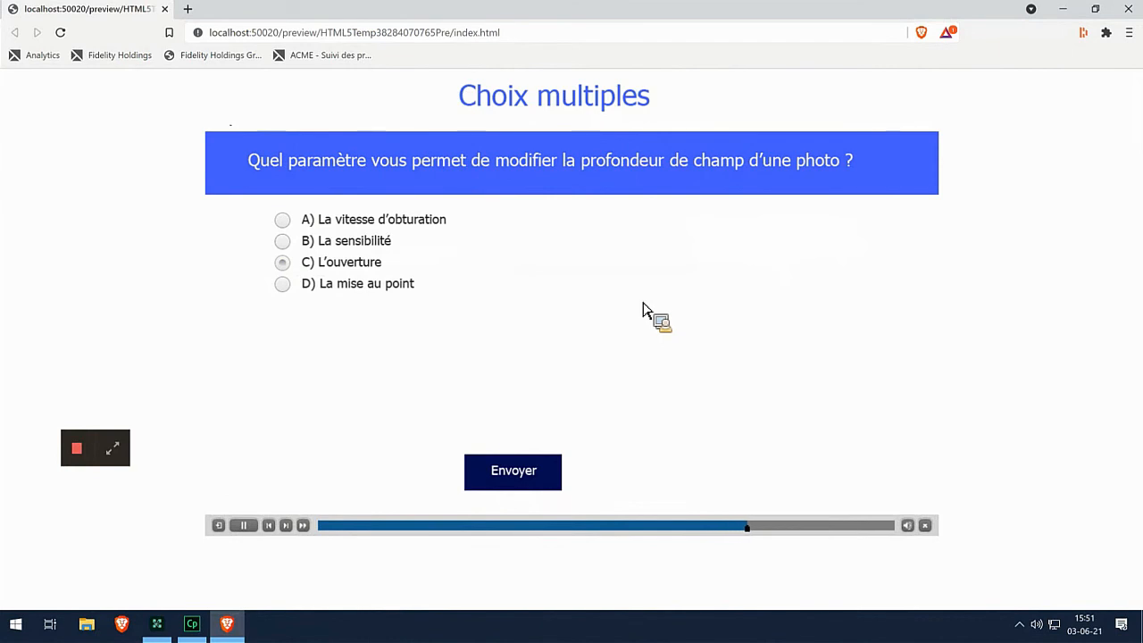
Step: Answer the matching question with Sensibilité–A, Ouverture–B and Vitesse–C, submit it to check the quiz results, and close the preview
{"action": "left_click_drag", "start_coordinate": [408, 250], "coordinate": [568, 268]}
{"action": "left_click_drag", "start_coordinate": [460, 269], "coordinate": [612, 272]}
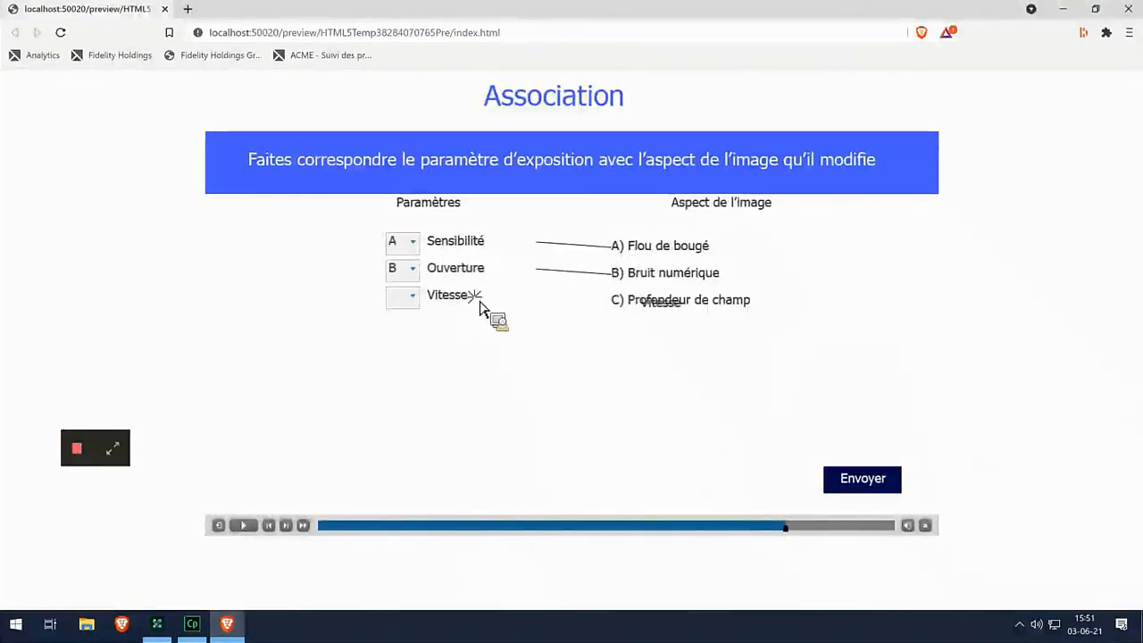
{"action": "left_click_drag", "start_coordinate": [479, 304], "coordinate": [593, 300]}
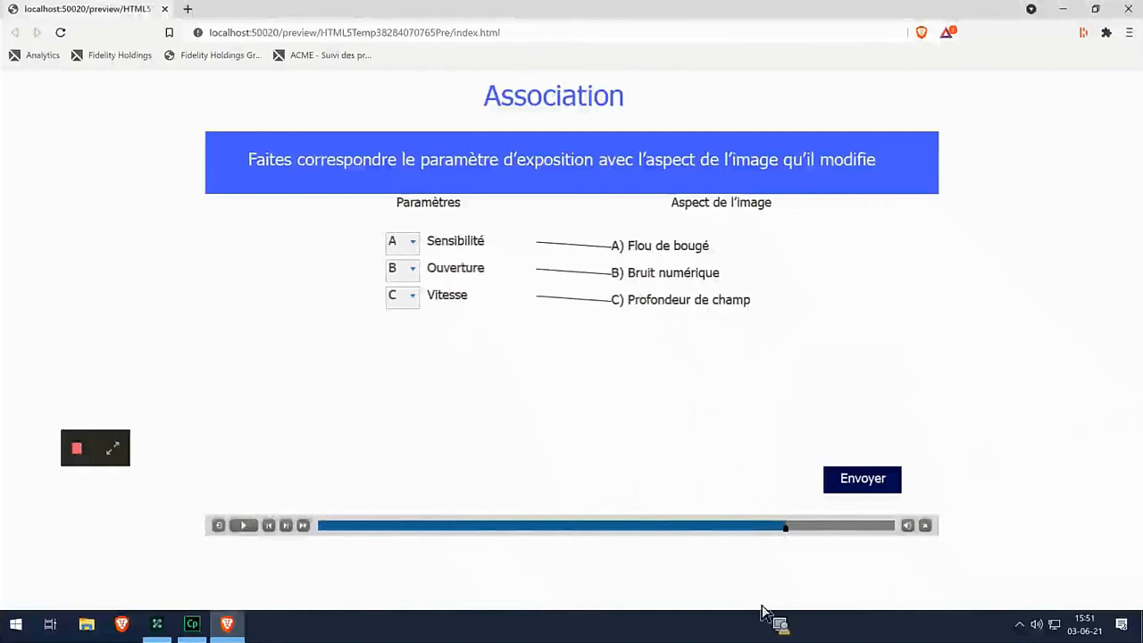
{"action": "left_click", "coordinate": [862, 486]}
{"action": "left_click", "coordinate": [522, 447]}
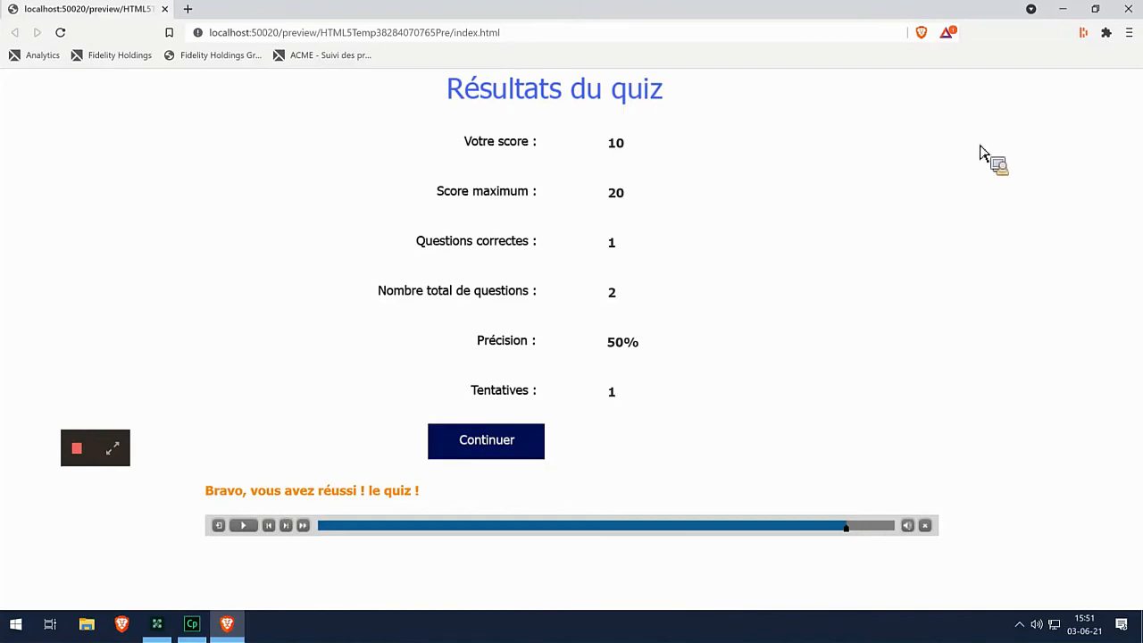
{"action": "left_click", "coordinate": [1126, 13]}
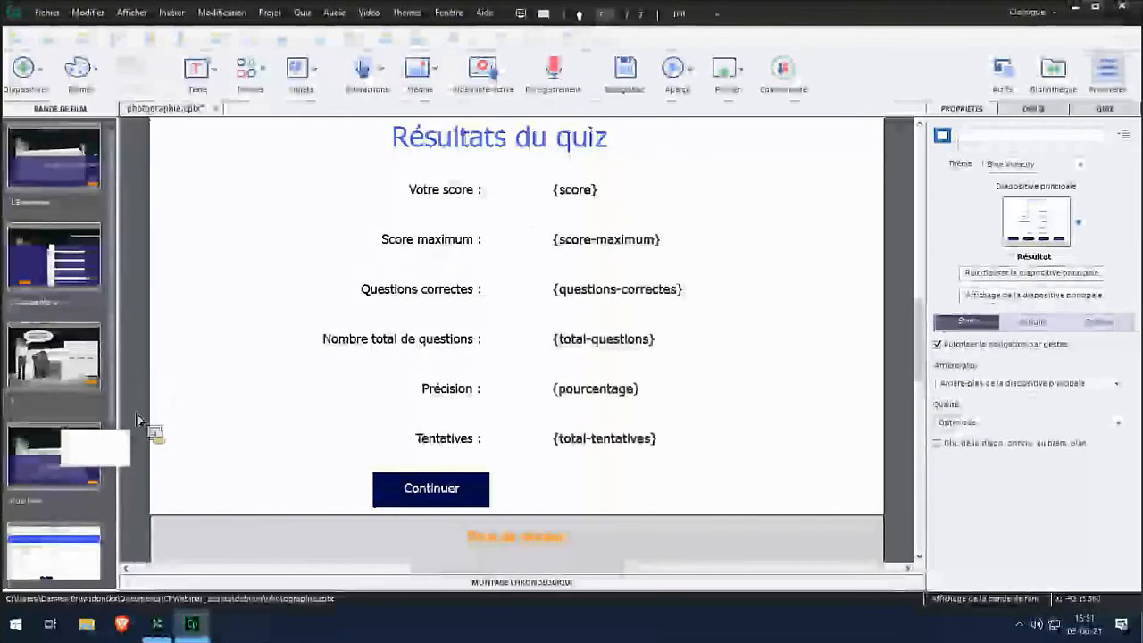
Step: Enable "Mélanger les réponses" for the multiple-choice question on slide 5
{"action": "scroll", "coordinate": [114, 397], "scroll_direction": "down", "scroll_amount": 2}
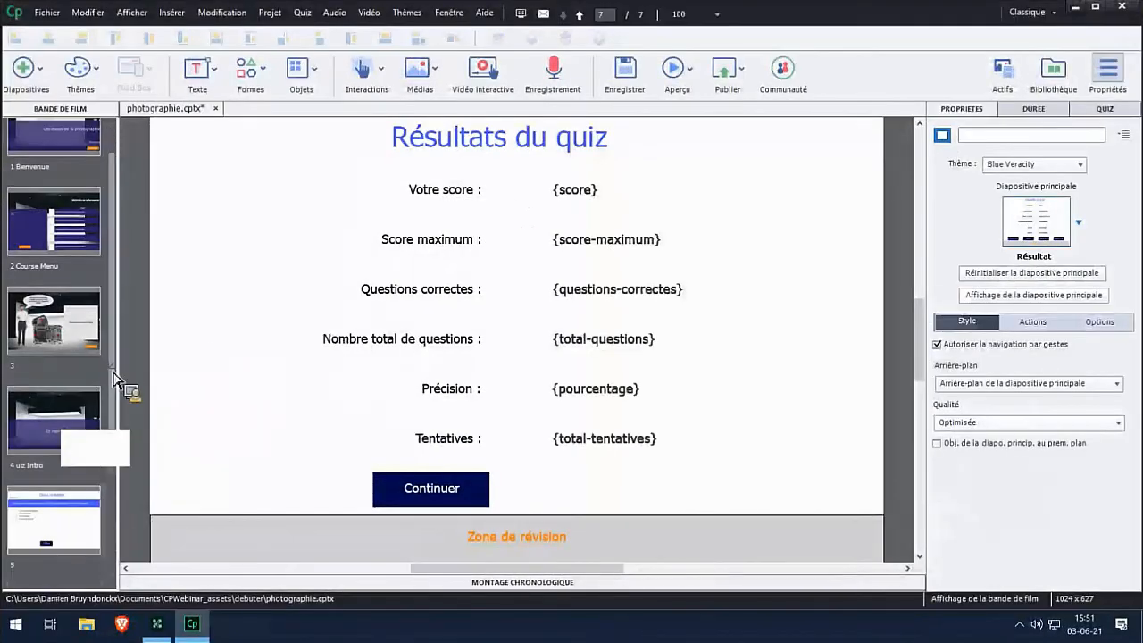
{"action": "left_click", "coordinate": [61, 491]}
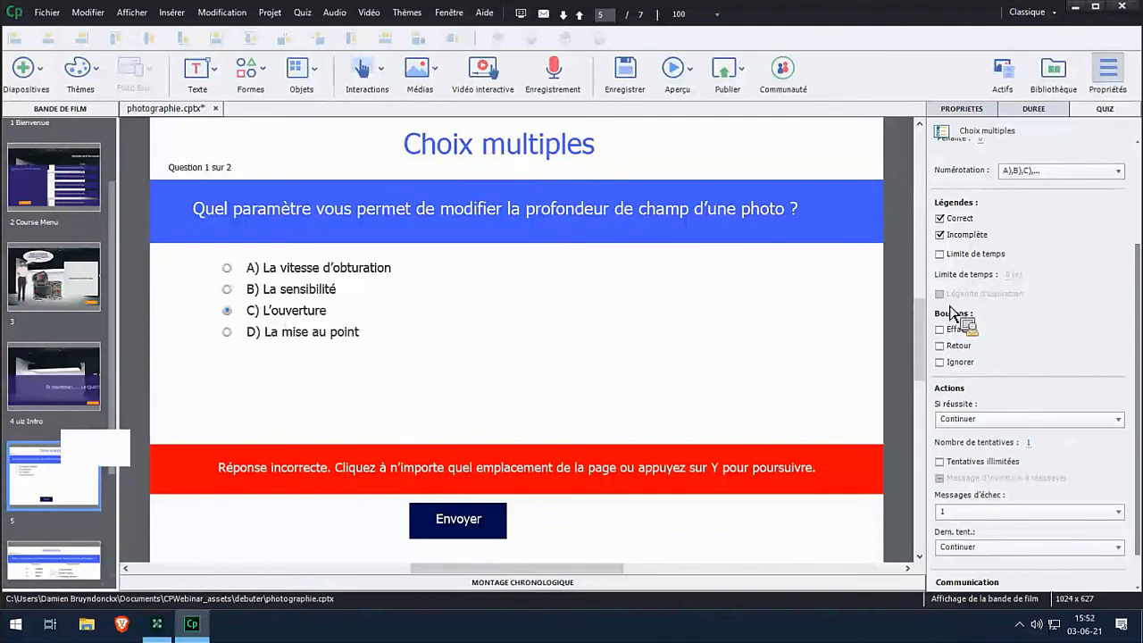
{"action": "scroll", "coordinate": [1126, 285], "scroll_direction": "up", "scroll_amount": 3}
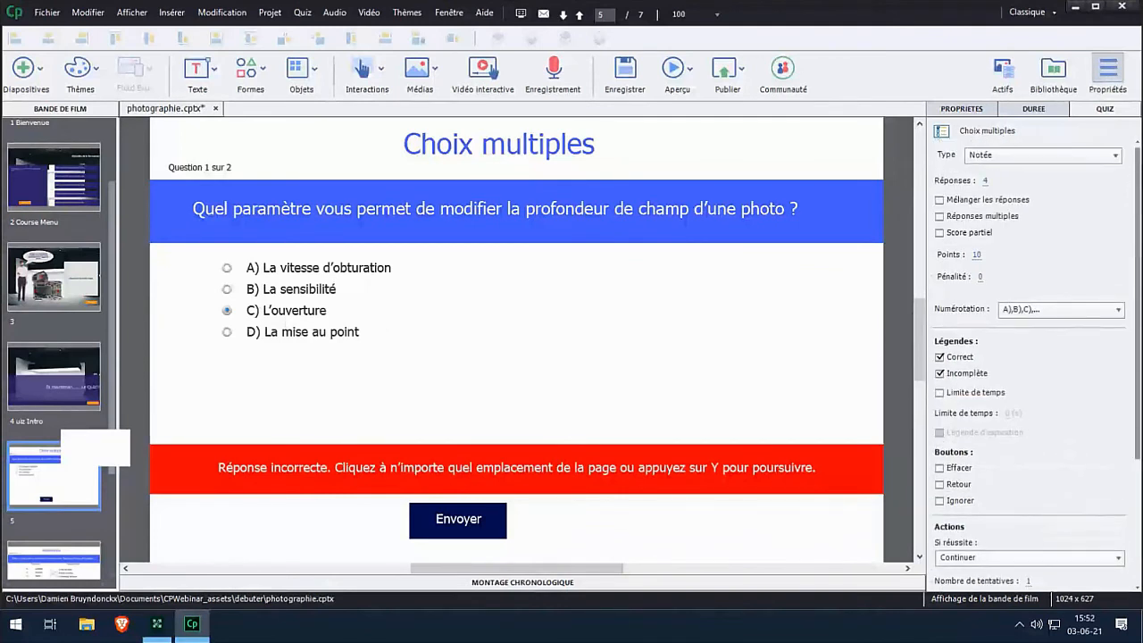
{"action": "left_click", "coordinate": [940, 200]}
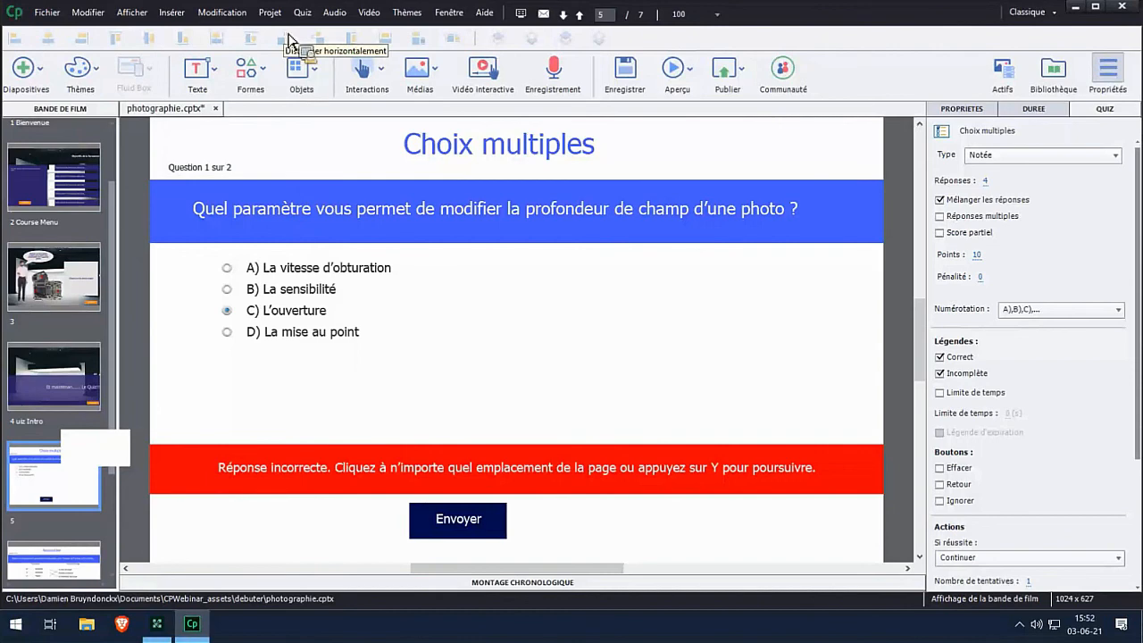
Step: Turn off the playback controls and the borders in the project's skin, then save the project
{"action": "left_click", "coordinate": [269, 12]}
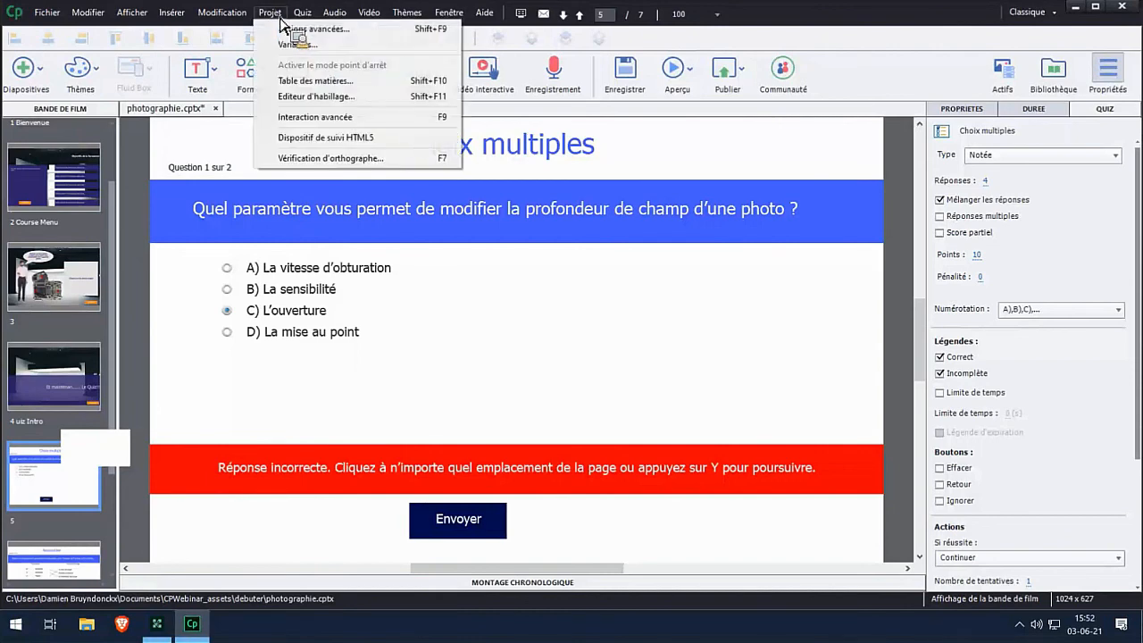
{"action": "left_click", "coordinate": [287, 99]}
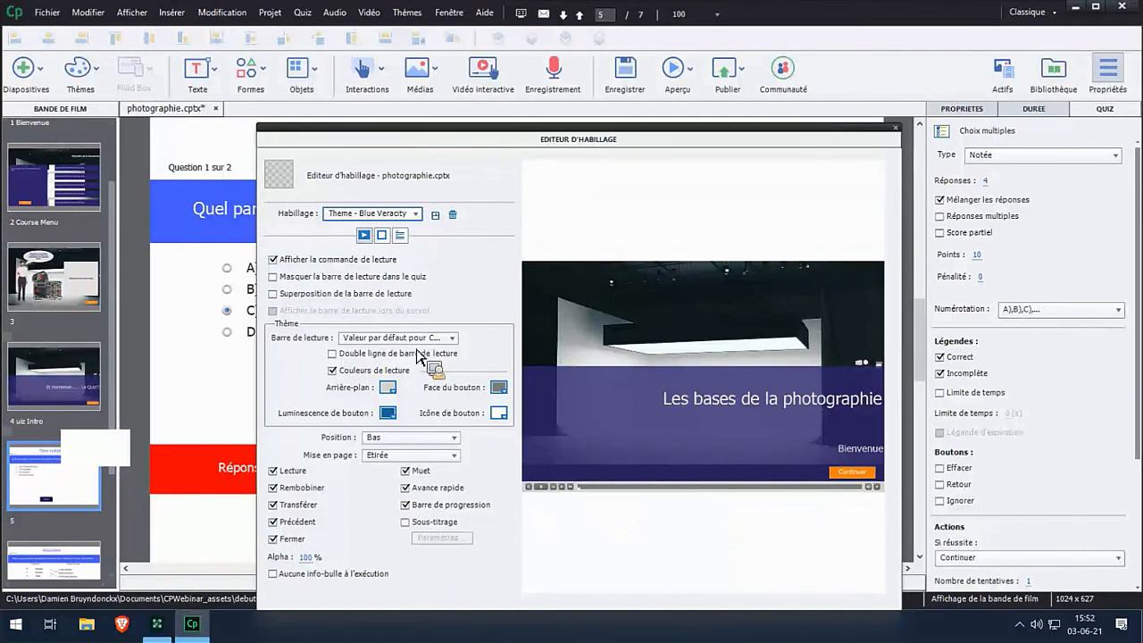
{"action": "left_click", "coordinate": [274, 261]}
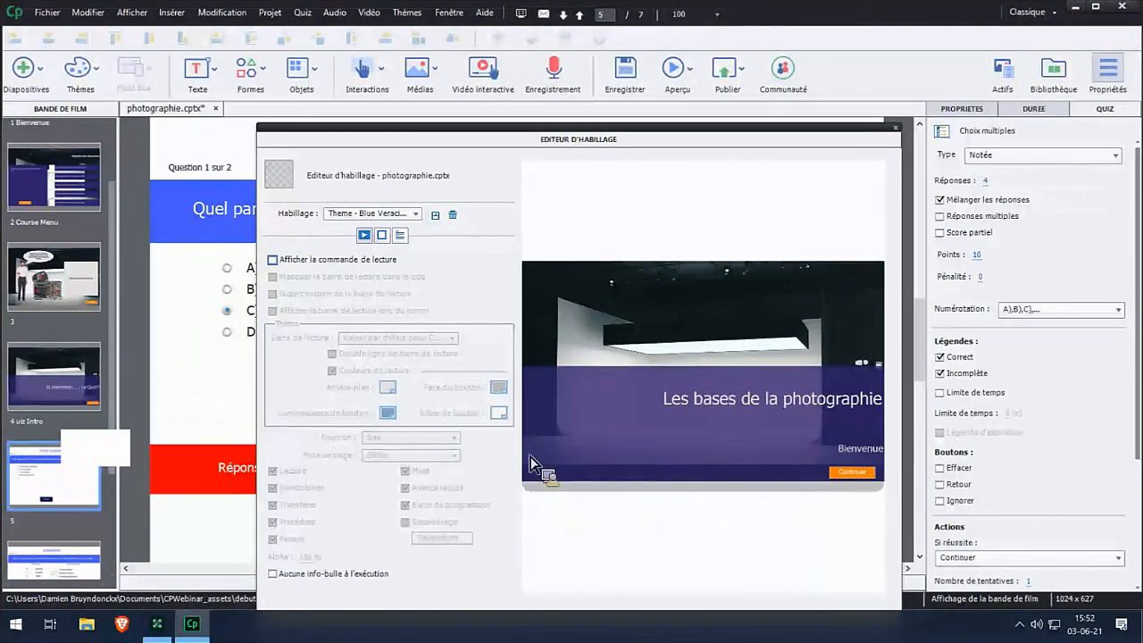
{"action": "left_click", "coordinate": [382, 237]}
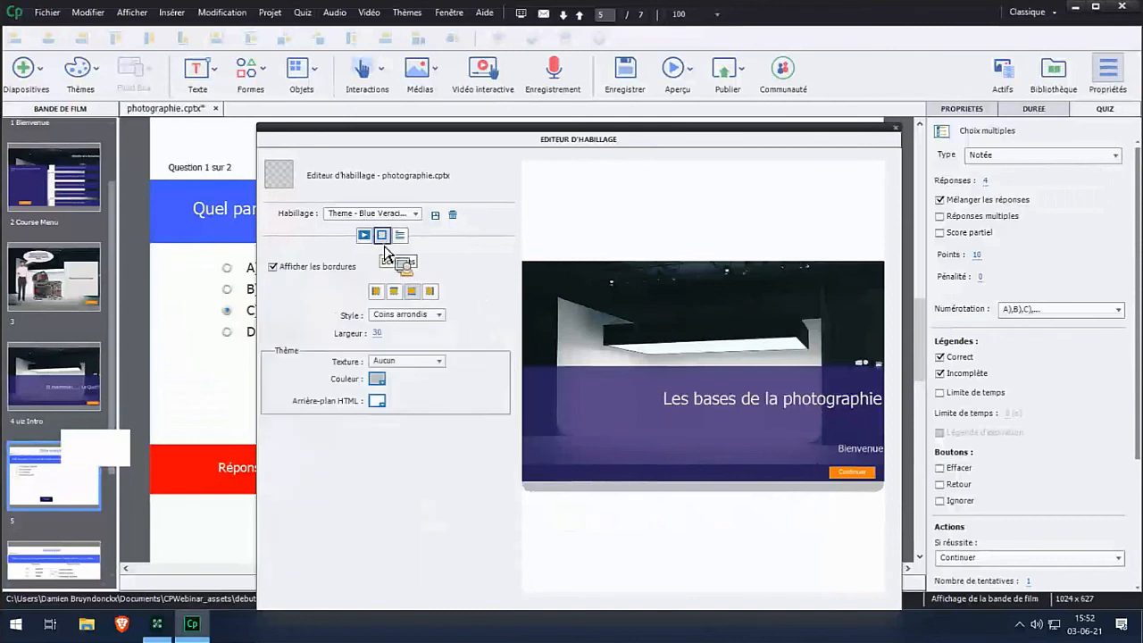
{"action": "left_click", "coordinate": [272, 267]}
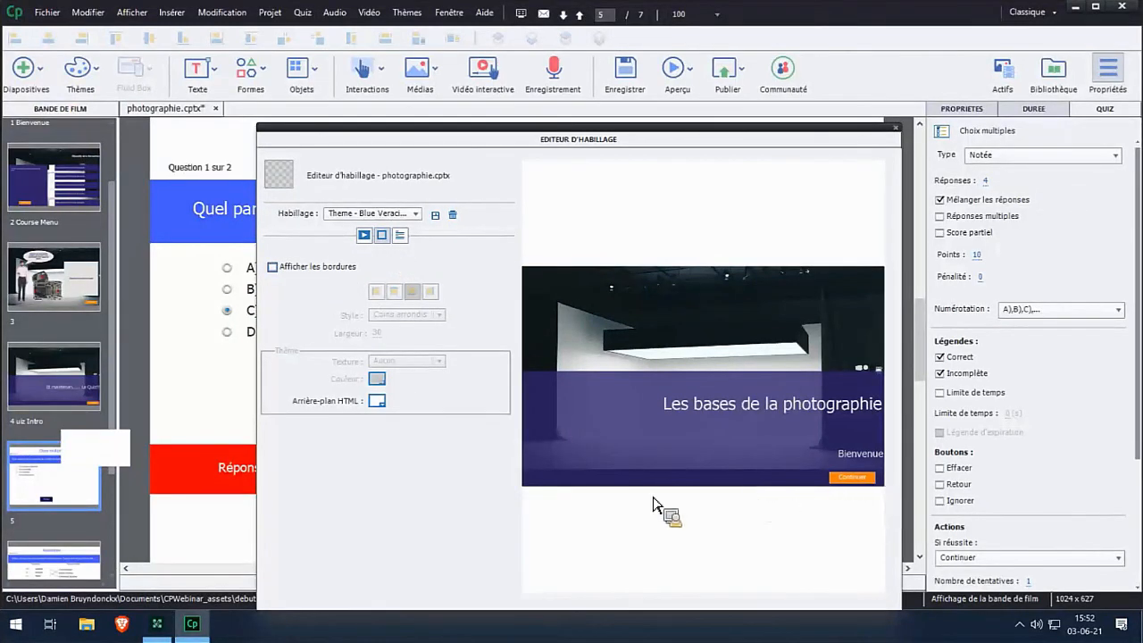
{"action": "left_click", "coordinate": [896, 128]}
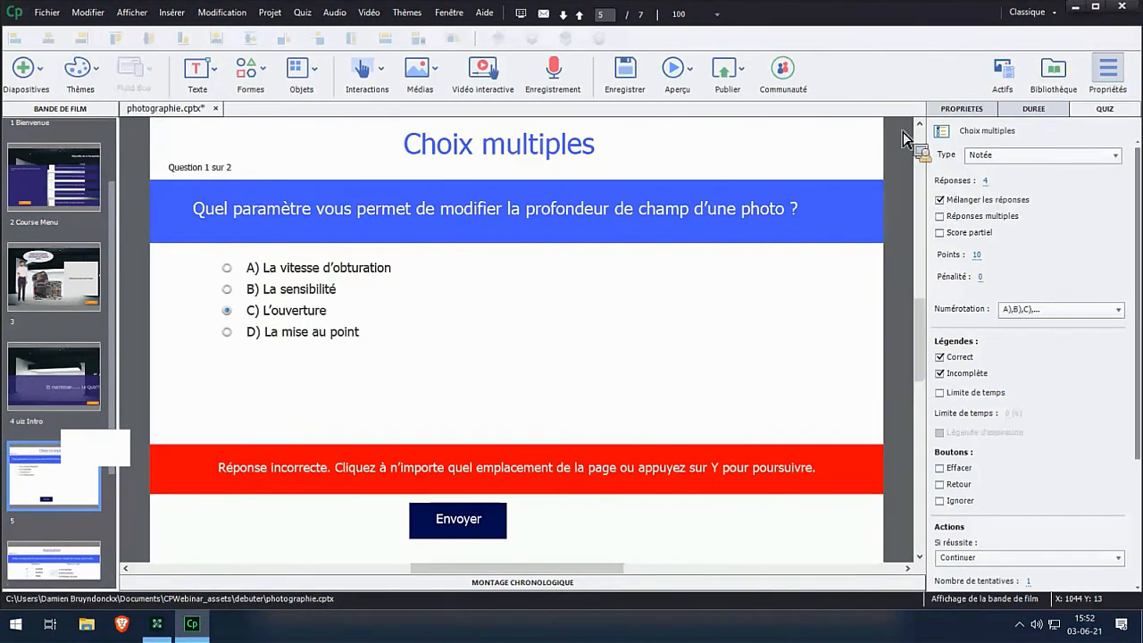
{"action": "left_click", "coordinate": [636, 71]}
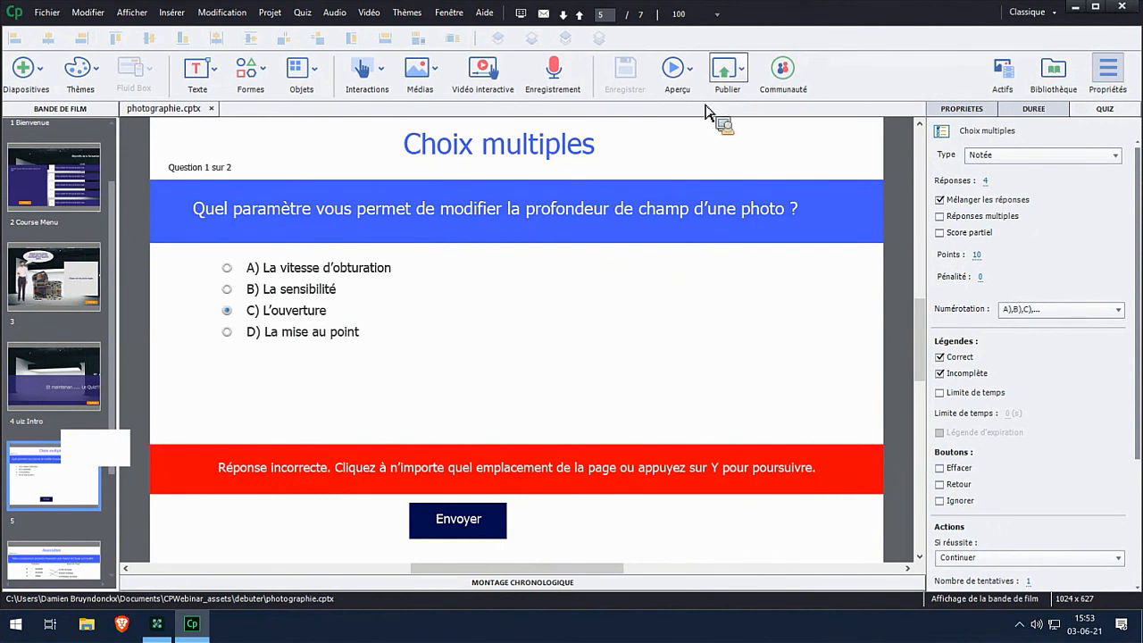
Step: Publish the project to the computer as HTML5, titled "photographie", in the CPWebinar_assets\debuter folder, and decline to view the output
{"action": "left_click", "coordinate": [737, 84]}
{"action": "left_click", "coordinate": [745, 114]}
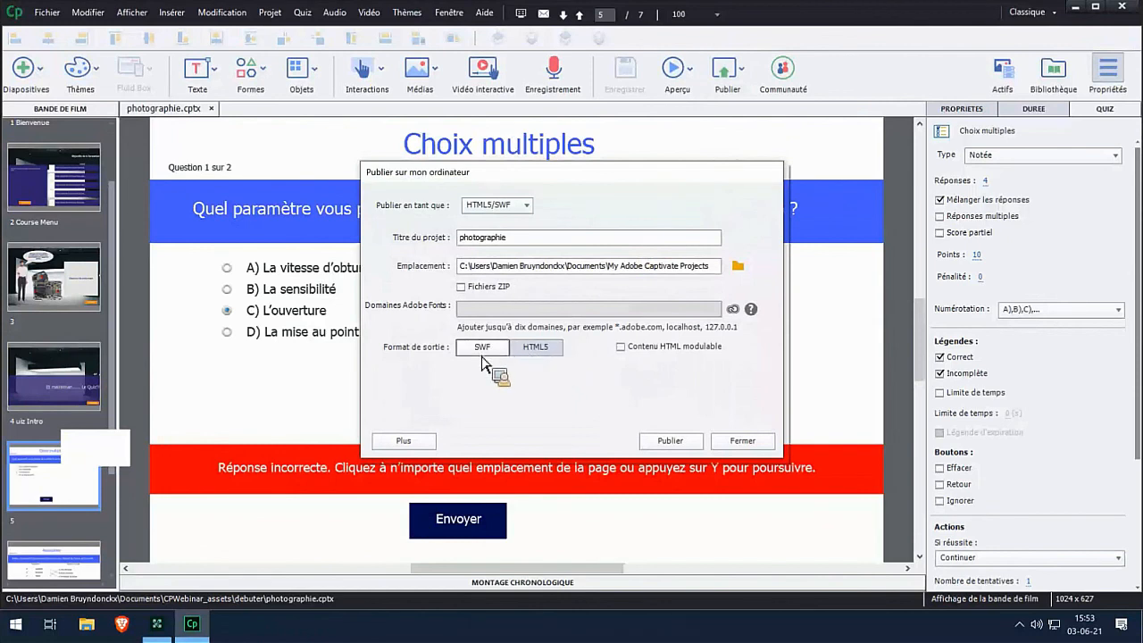
{"action": "left_click", "coordinate": [521, 241]}
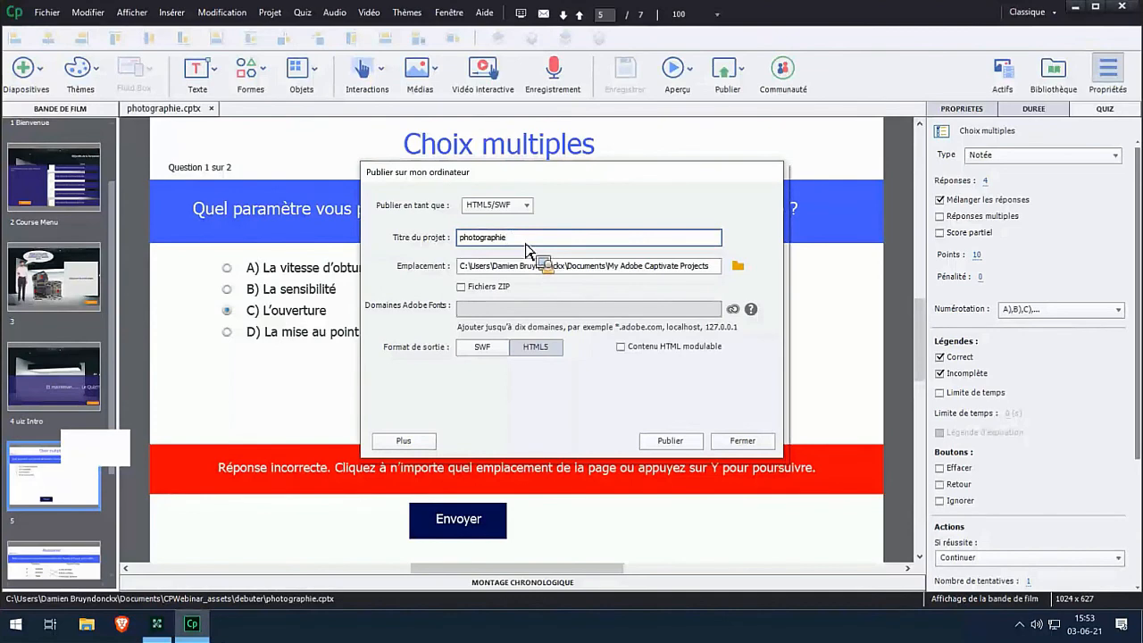
{"action": "double_click", "coordinate": [521, 240]}
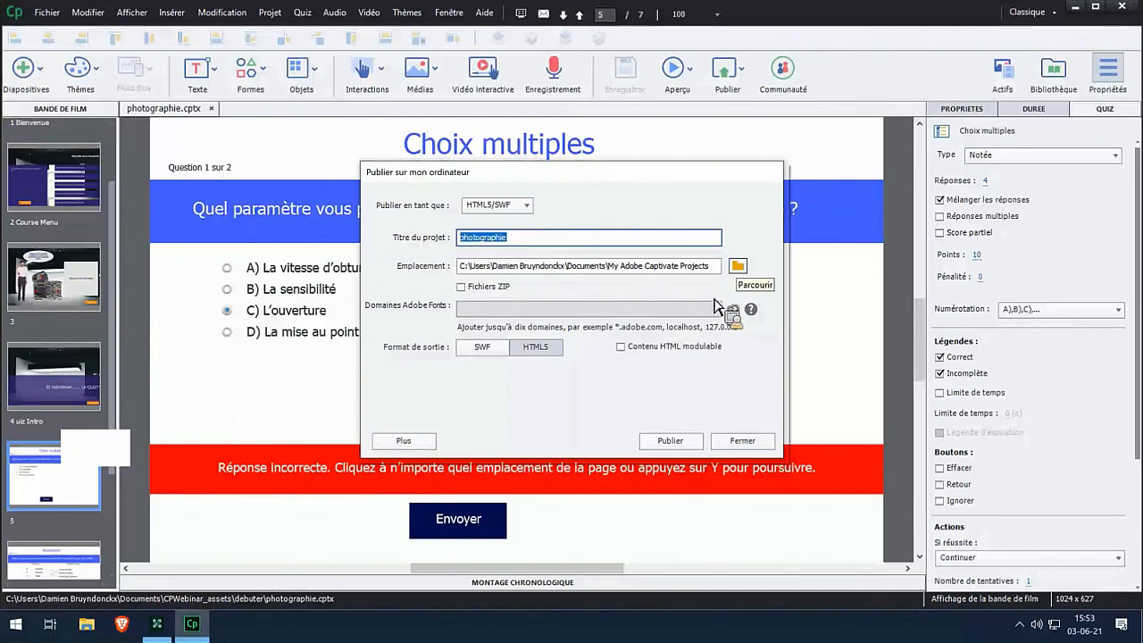
{"action": "left_click", "coordinate": [737, 265]}
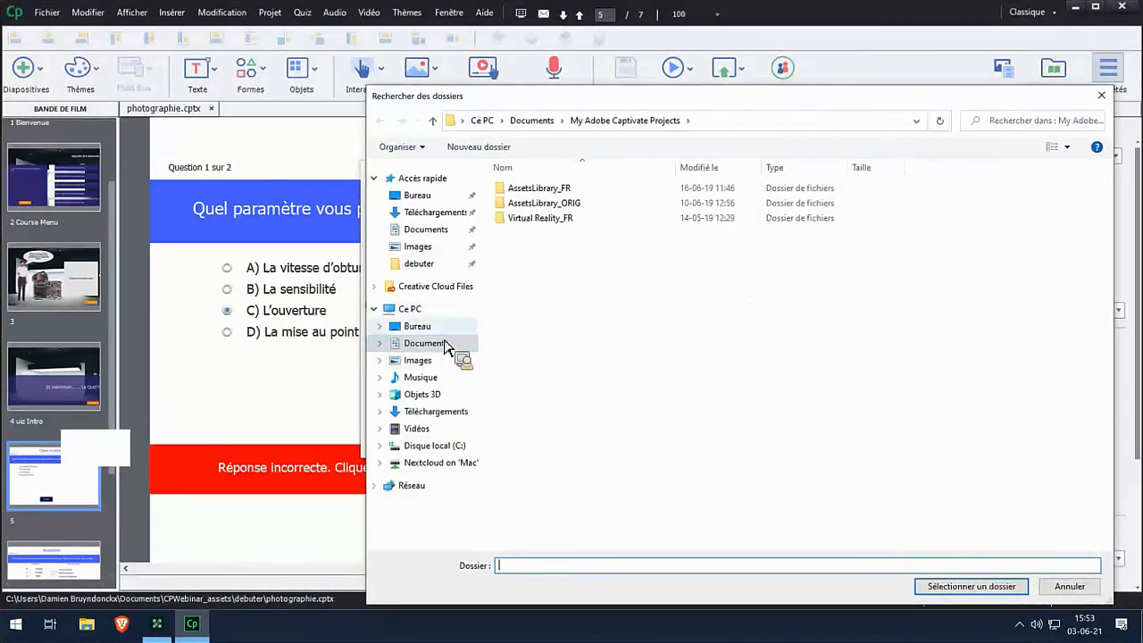
{"action": "left_click", "coordinate": [427, 265]}
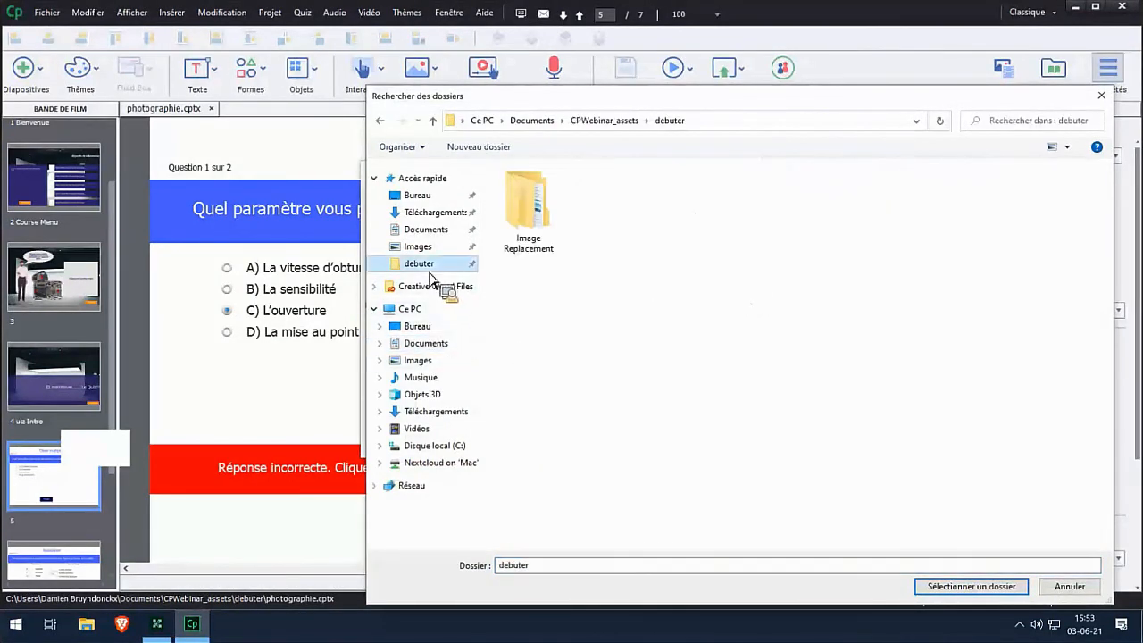
{"action": "left_click", "coordinate": [915, 584]}
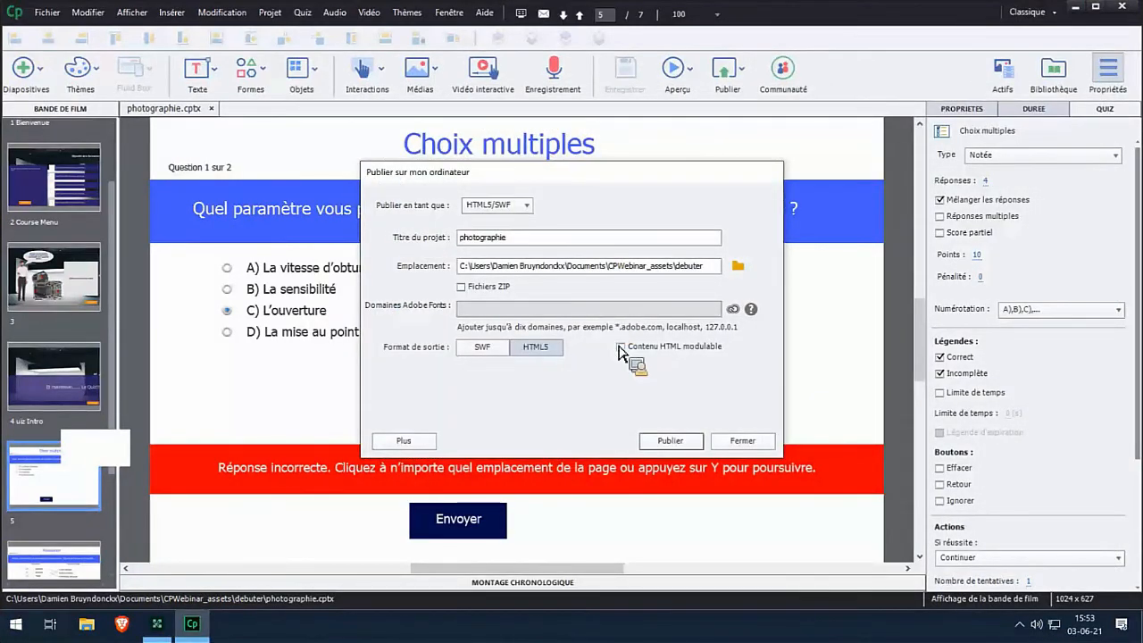
{"action": "left_click", "coordinate": [666, 443]}
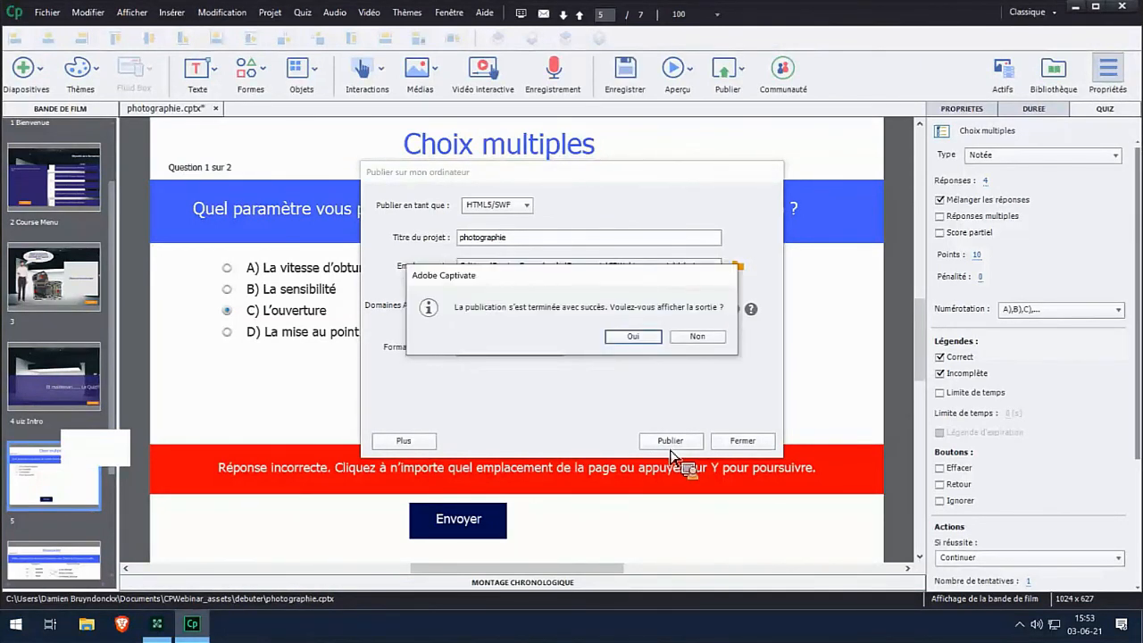
{"action": "left_click", "coordinate": [697, 338]}
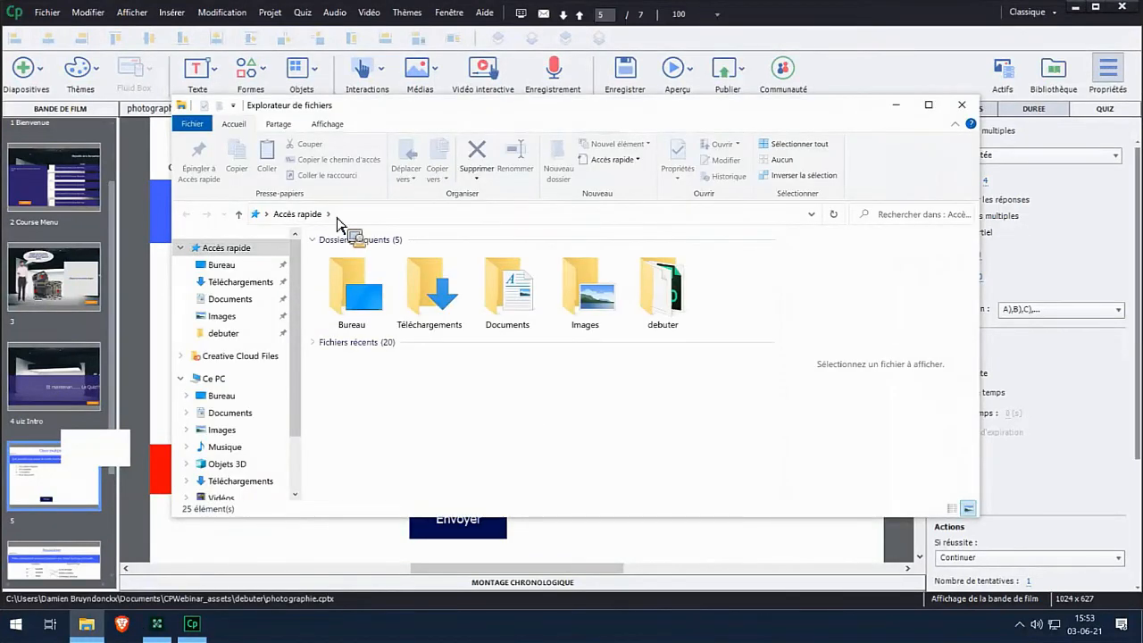
Step: In File Explorer, browse to the published "photographie" folder inside debuter and open index.html in the browser
{"action": "double_click", "coordinate": [378, 107]}
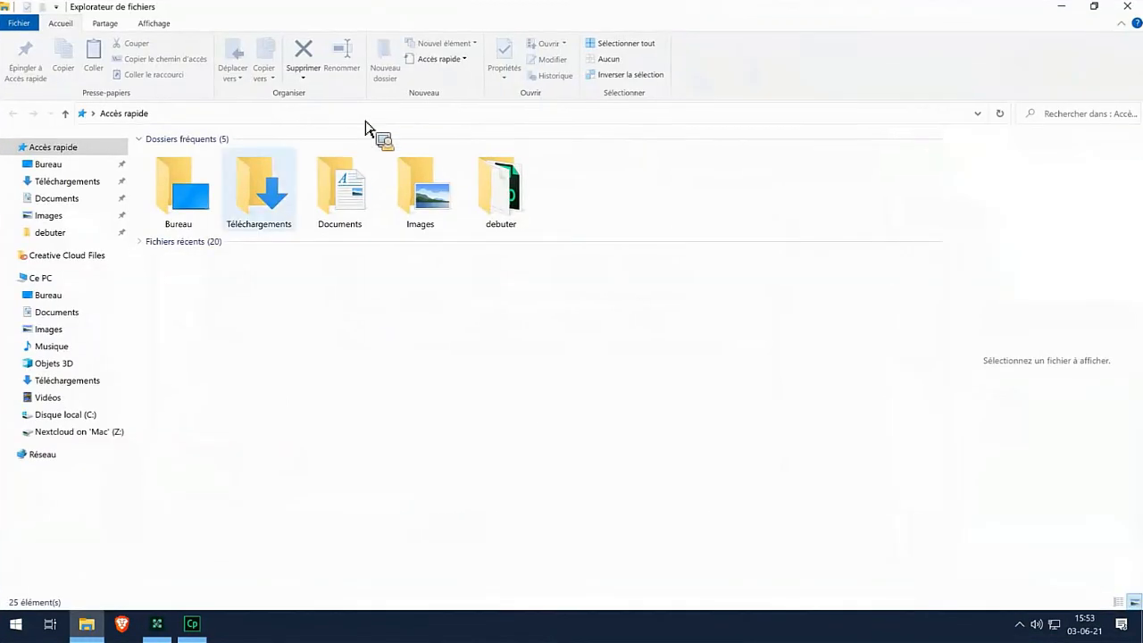
{"action": "left_click", "coordinate": [54, 234]}
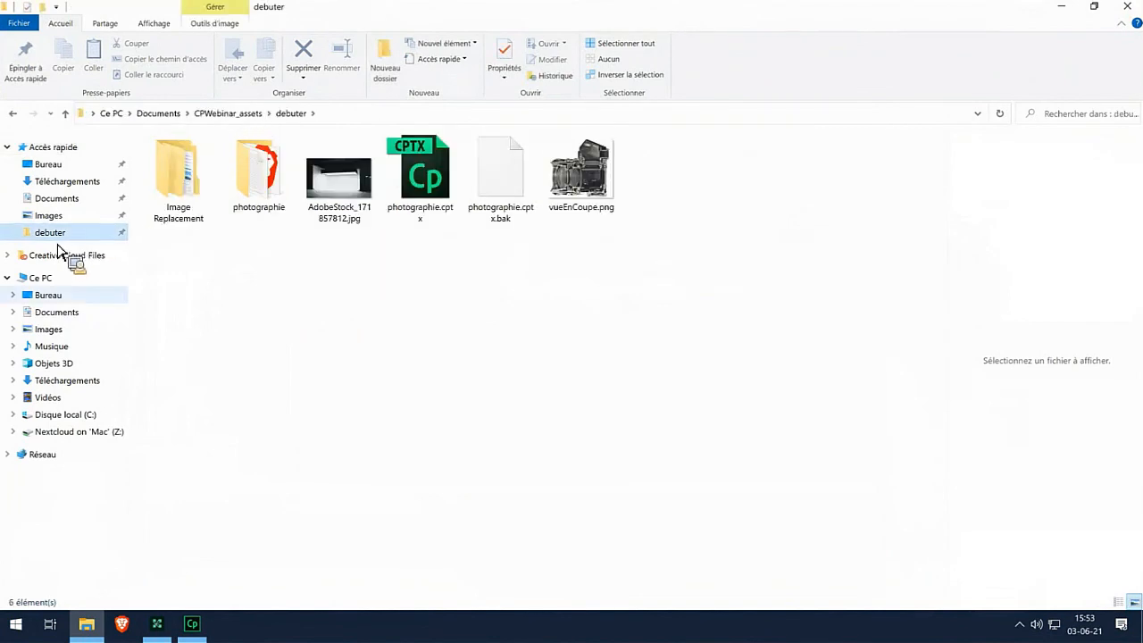
{"action": "left_click", "coordinate": [278, 195]}
{"action": "double_click", "coordinate": [268, 196]}
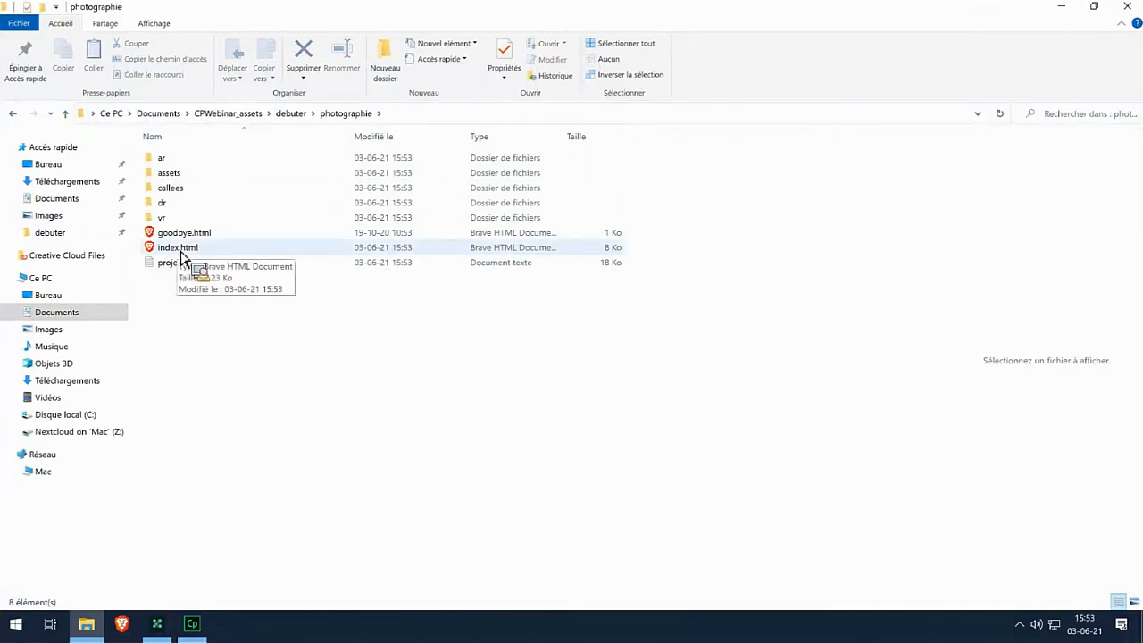
{"action": "left_click", "coordinate": [181, 253]}
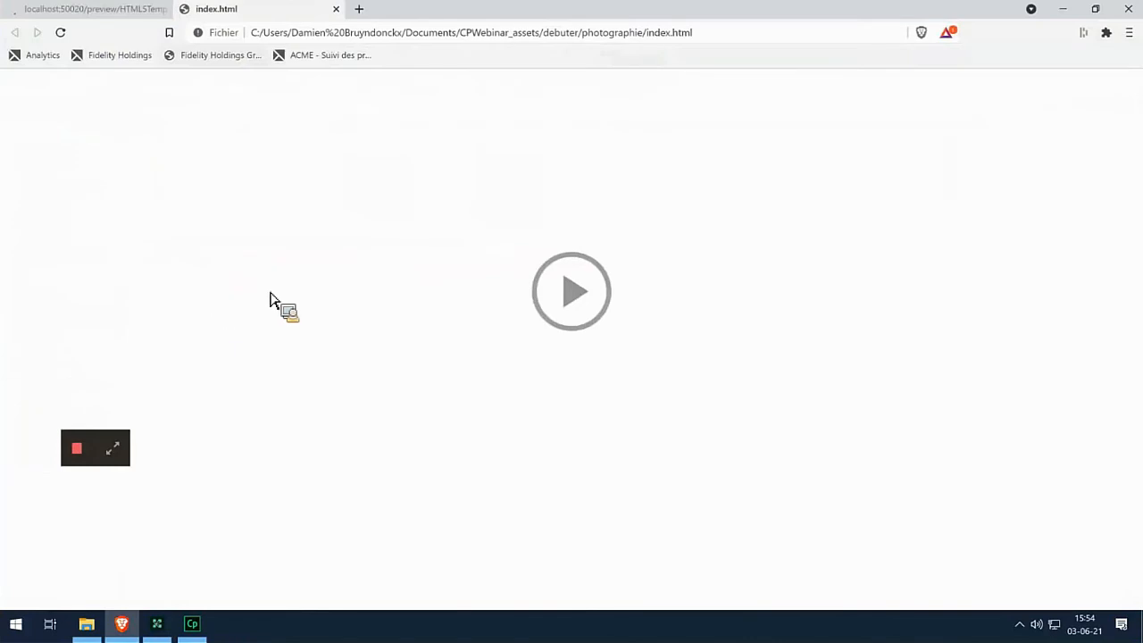
Step: Close the leftover preview tab, start the published course and continue from the welcome slide to the objectives slide
{"action": "left_click", "coordinate": [163, 12]}
{"action": "left_click", "coordinate": [164, 12]}
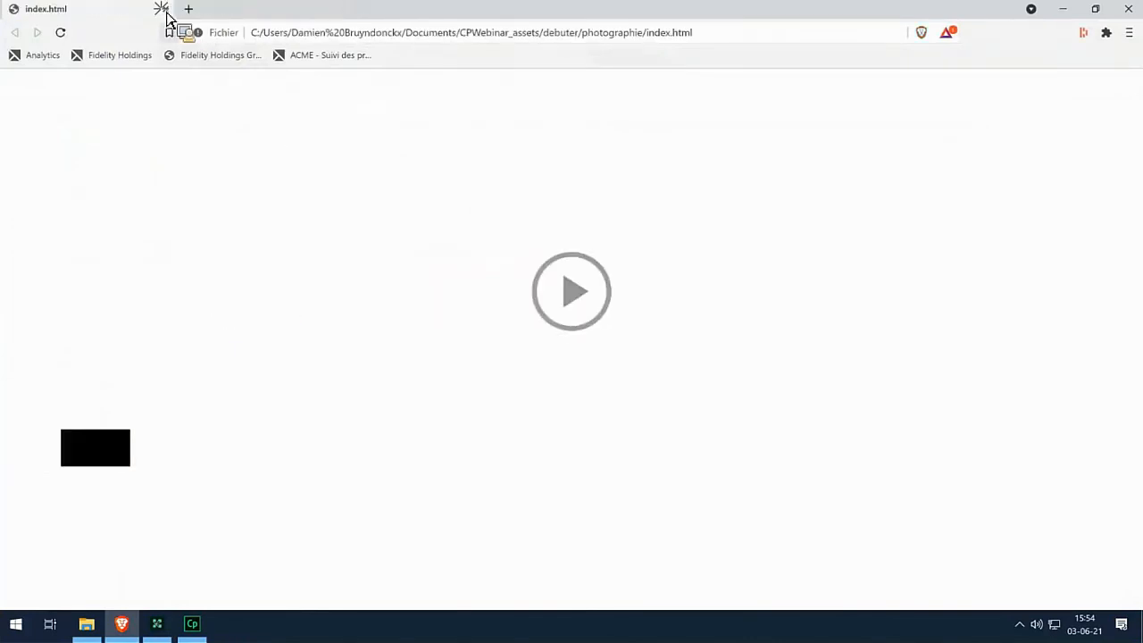
{"action": "left_click", "coordinate": [572, 291]}
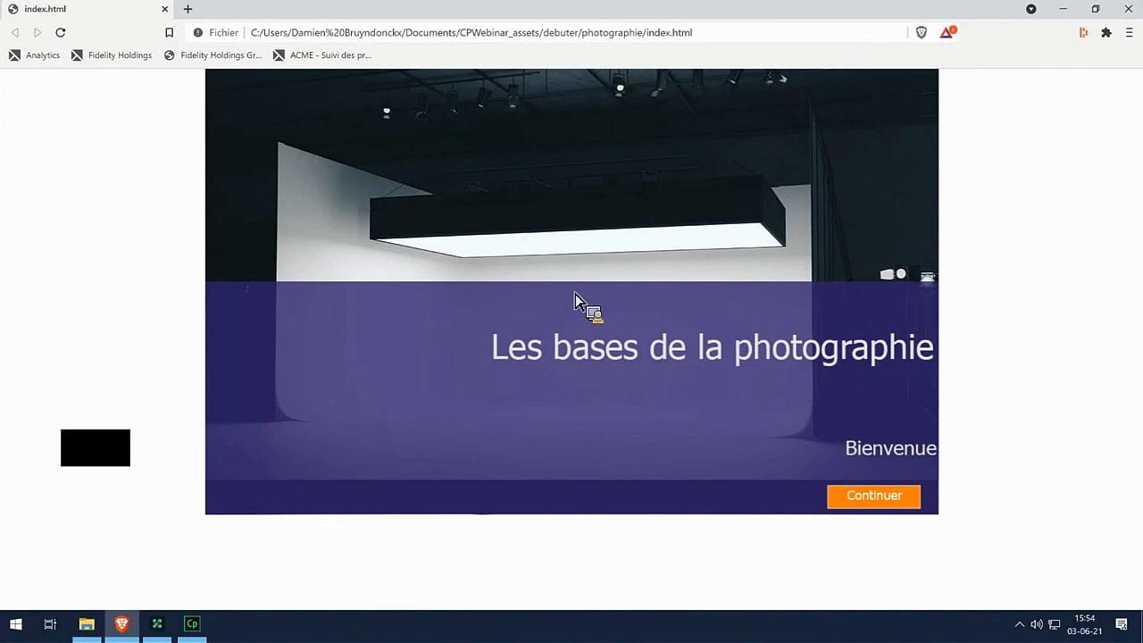
{"action": "left_click", "coordinate": [848, 501]}
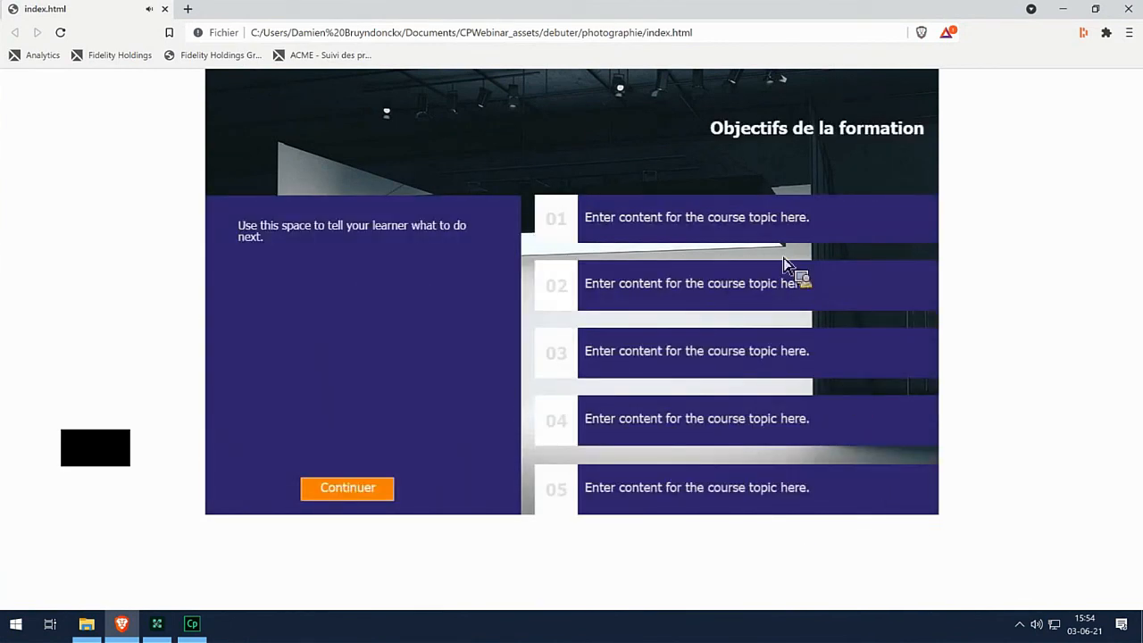
Step: Close the published course and its folder window, and select the project's first slide, Bienvenue
{"action": "left_click", "coordinate": [1127, 8]}
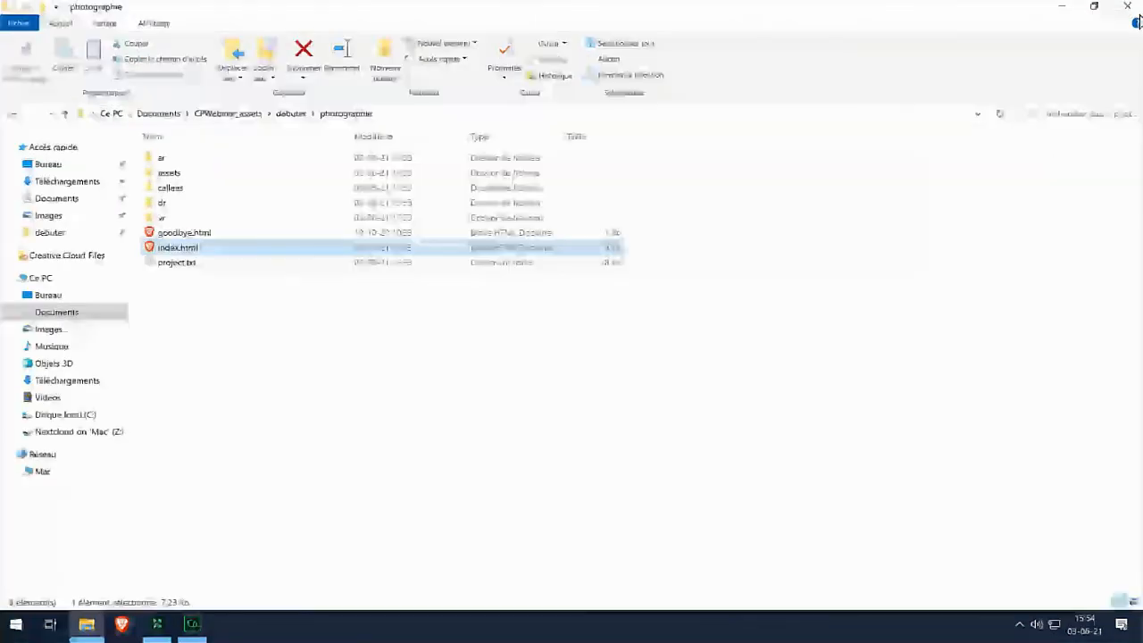
{"action": "left_click", "coordinate": [1126, 7]}
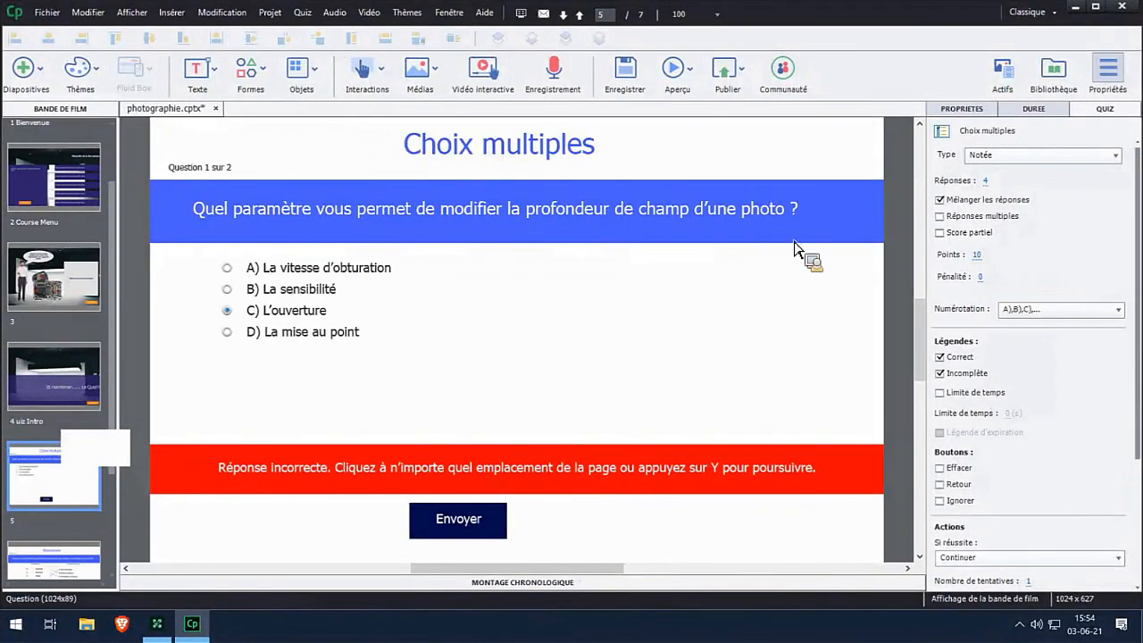
{"action": "scroll", "coordinate": [117, 261], "scroll_direction": "up", "scroll_amount": 1}
{"action": "scroll", "coordinate": [120, 265], "scroll_direction": "up", "scroll_amount": 2}
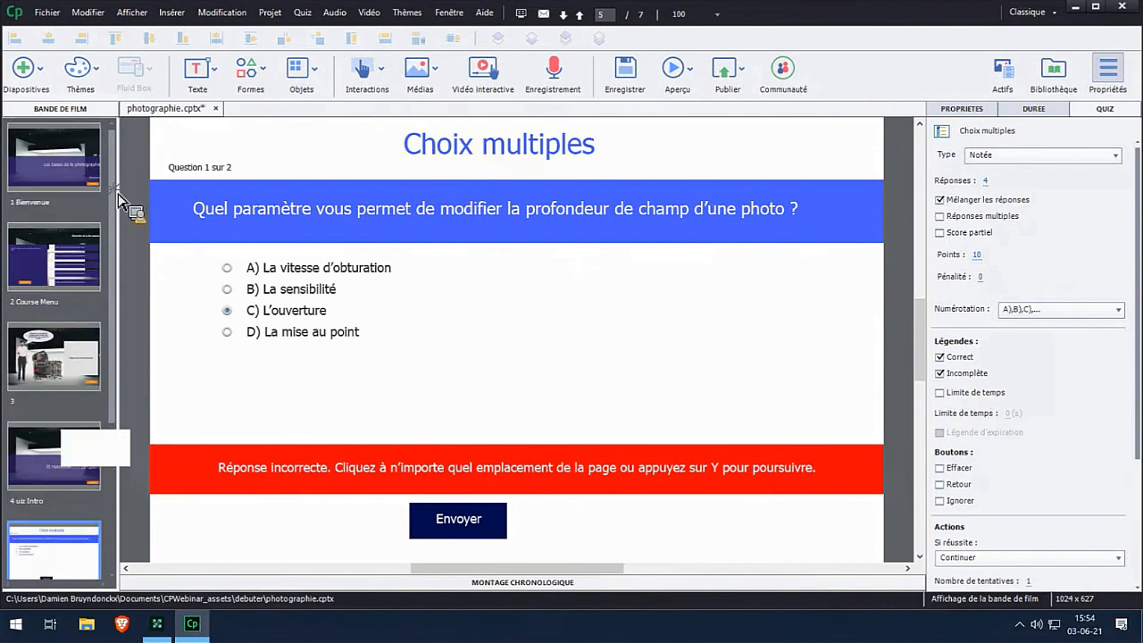
{"action": "left_click", "coordinate": [94, 171]}
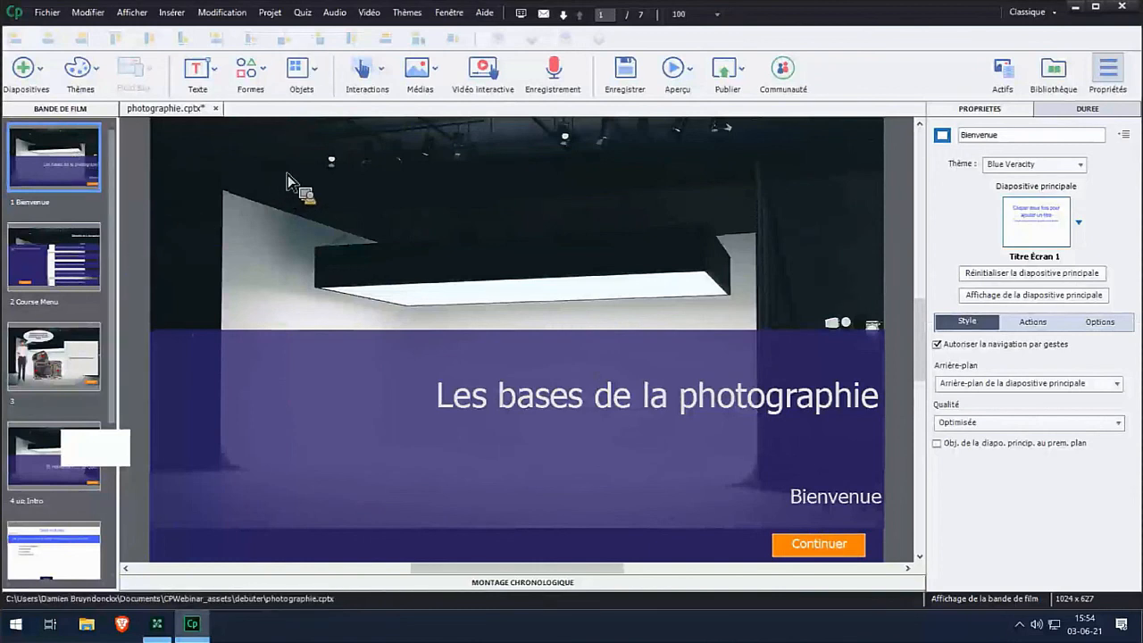
Step: In the quiz preferences, enable reporting for this project with the SCORM 1.2 standard
{"action": "left_click", "coordinate": [307, 16]}
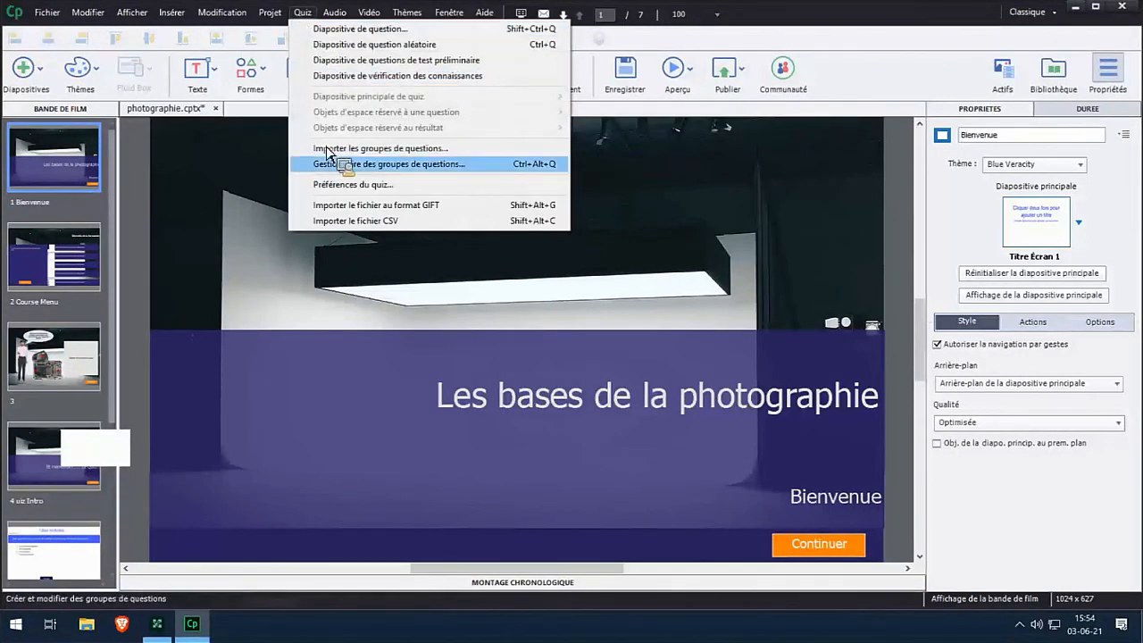
{"action": "left_click", "coordinate": [346, 184]}
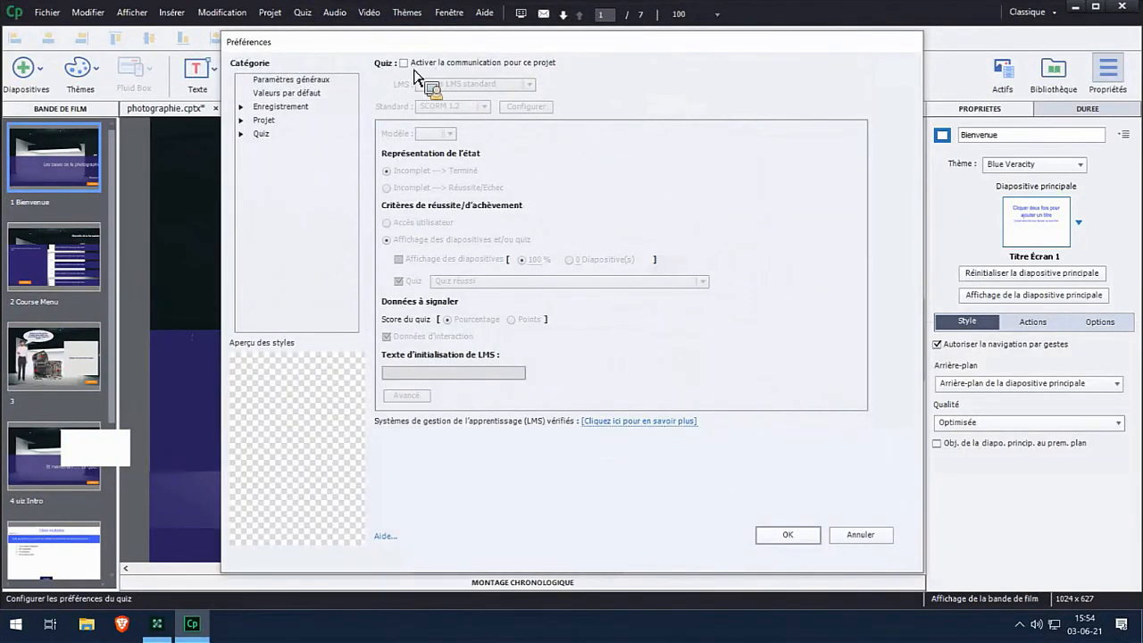
{"action": "left_click", "coordinate": [403, 63]}
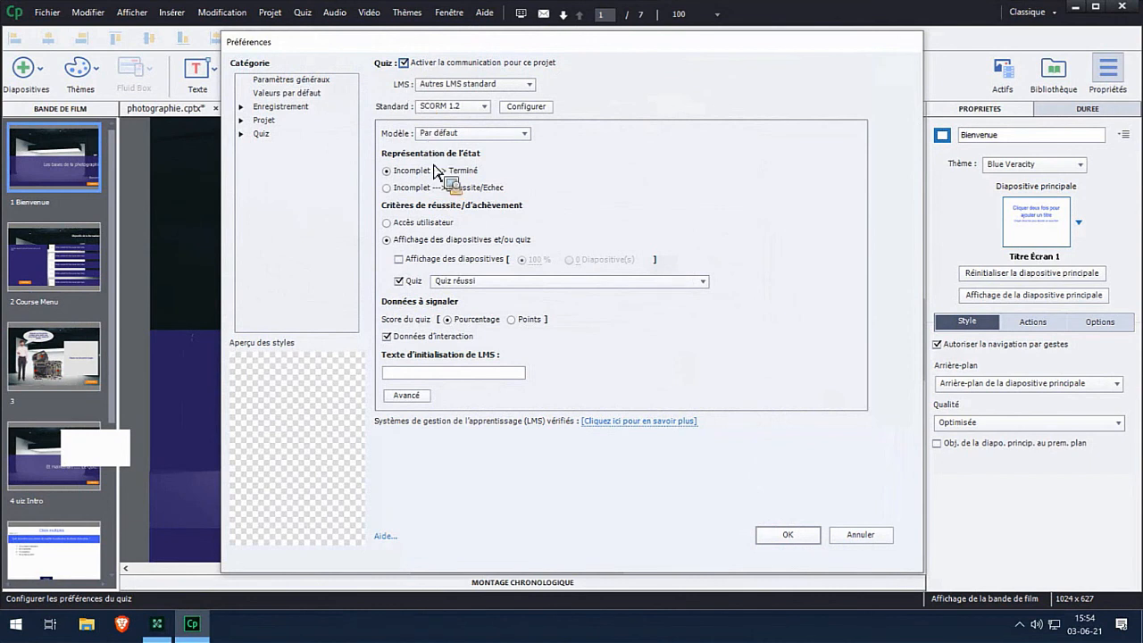
{"action": "left_click", "coordinate": [483, 108]}
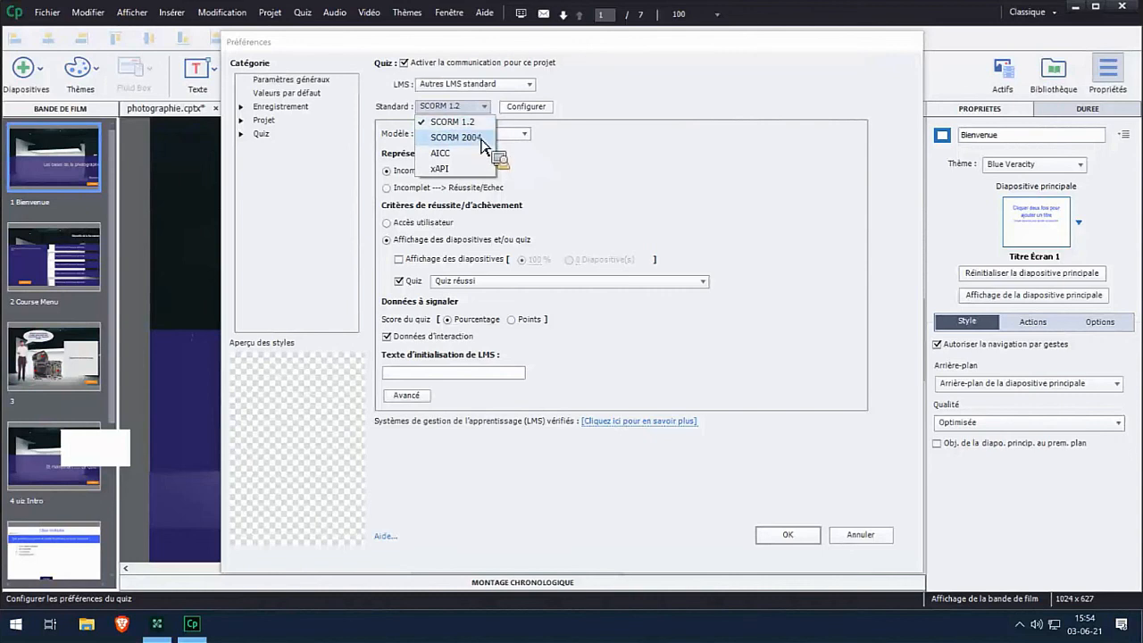
{"action": "left_click", "coordinate": [469, 124]}
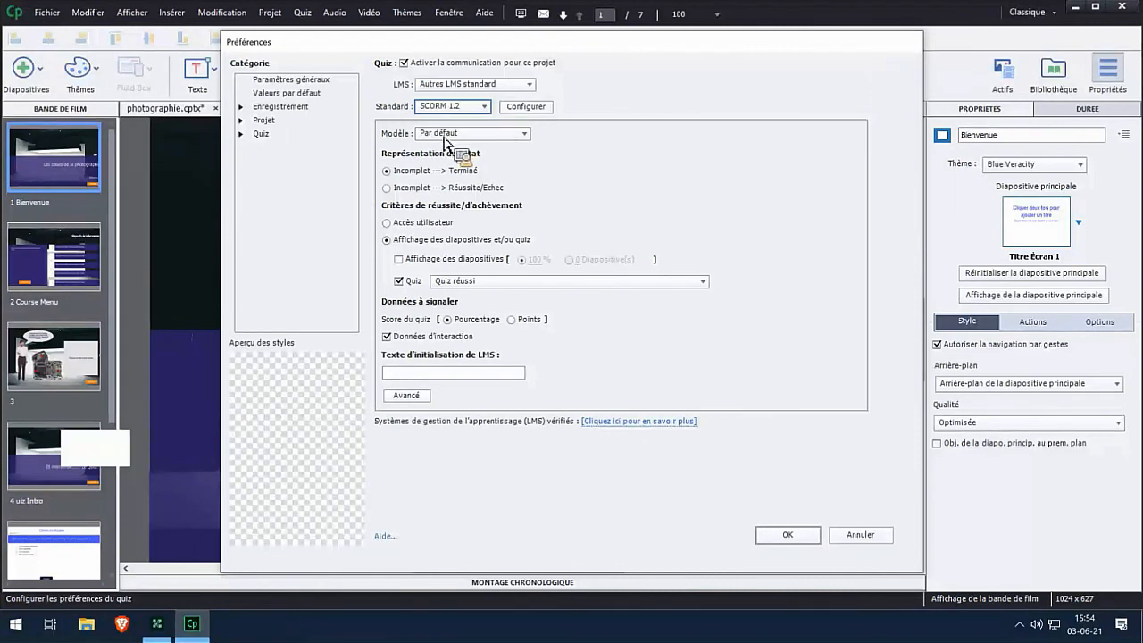
Step: Set the status representation to "Incomplet ---> Réussite/Echec" and add viewing 80 % of the slides to the completion criteria
{"action": "left_click", "coordinate": [450, 190]}
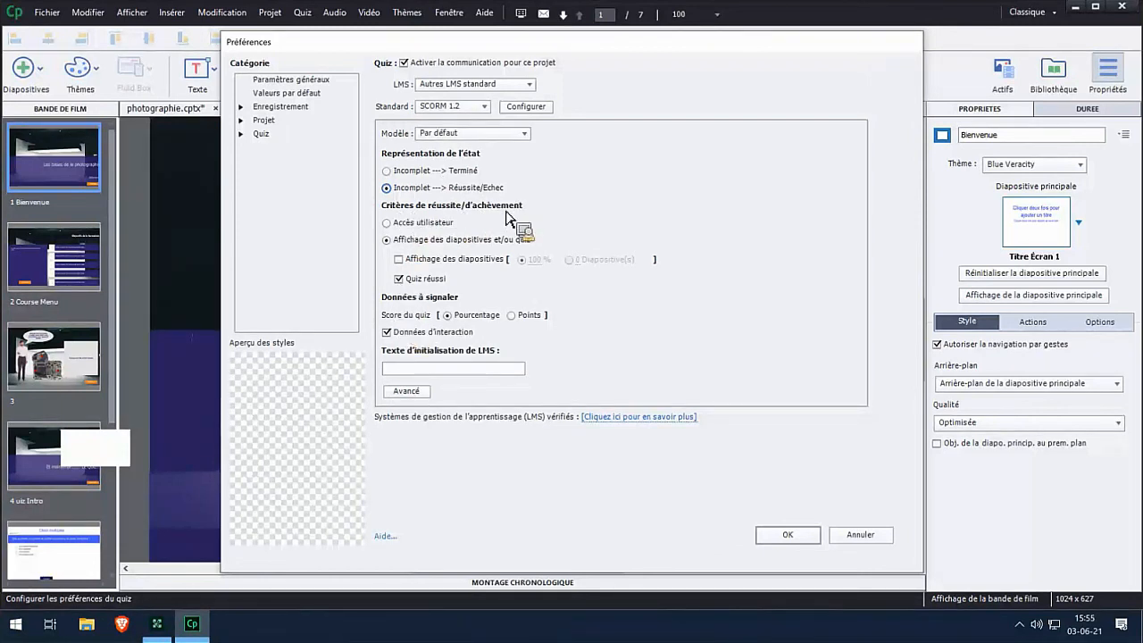
{"action": "left_click", "coordinate": [401, 260]}
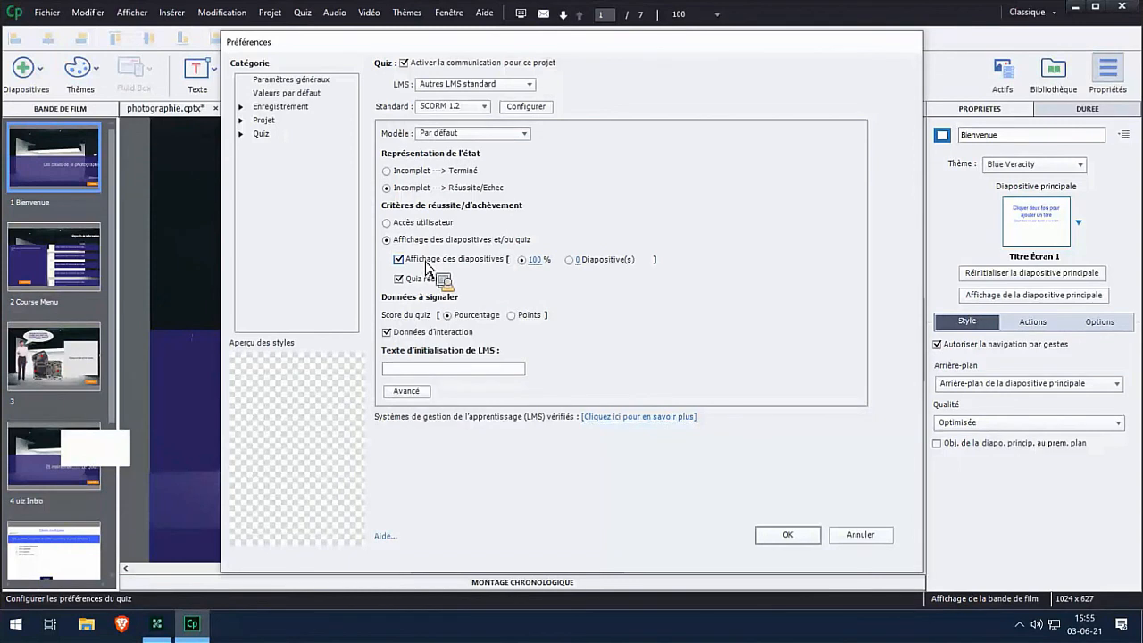
{"action": "double_click", "coordinate": [538, 260]}
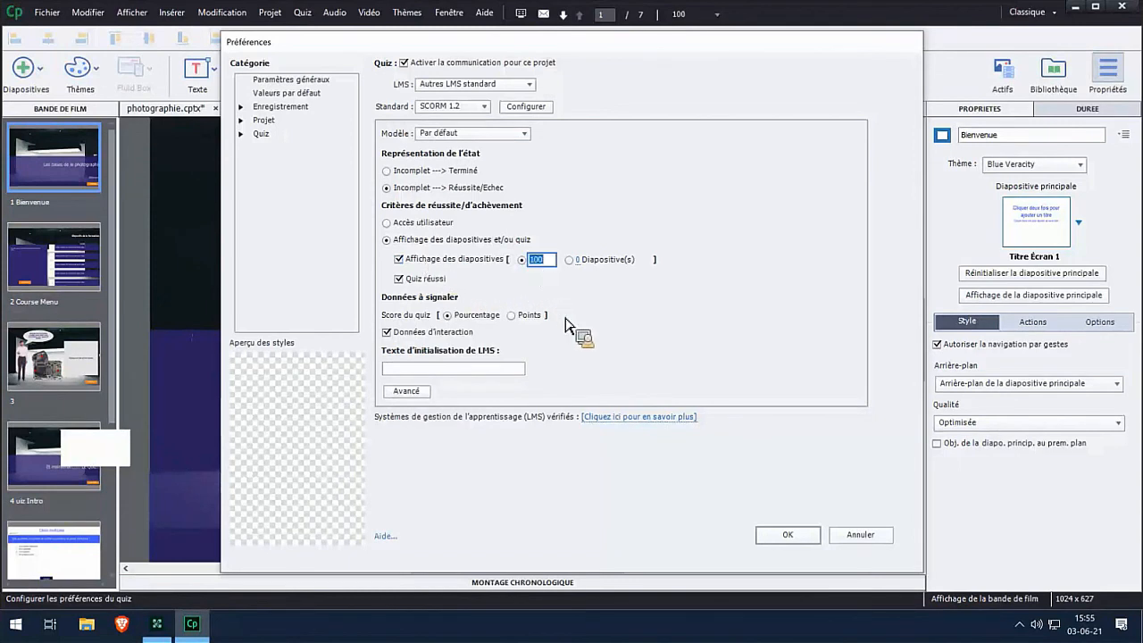
{"action": "key", "text": "Return"}
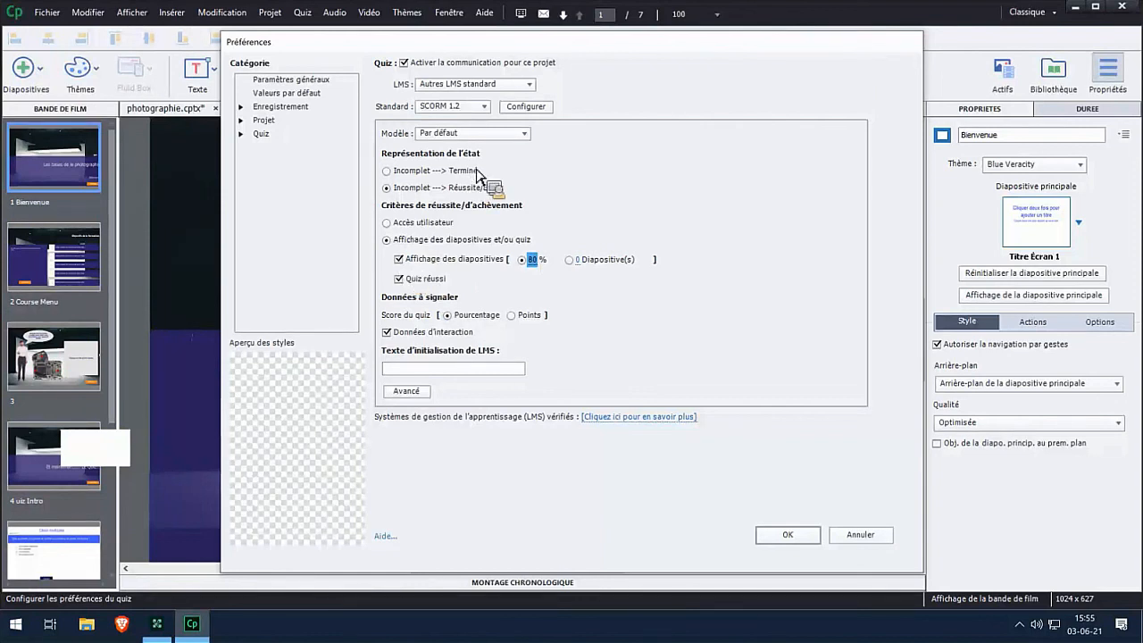
Step: Review the SCORM manifest's course and SCO details, accept them as they are, and apply the quiz preferences
{"action": "left_click", "coordinate": [531, 107]}
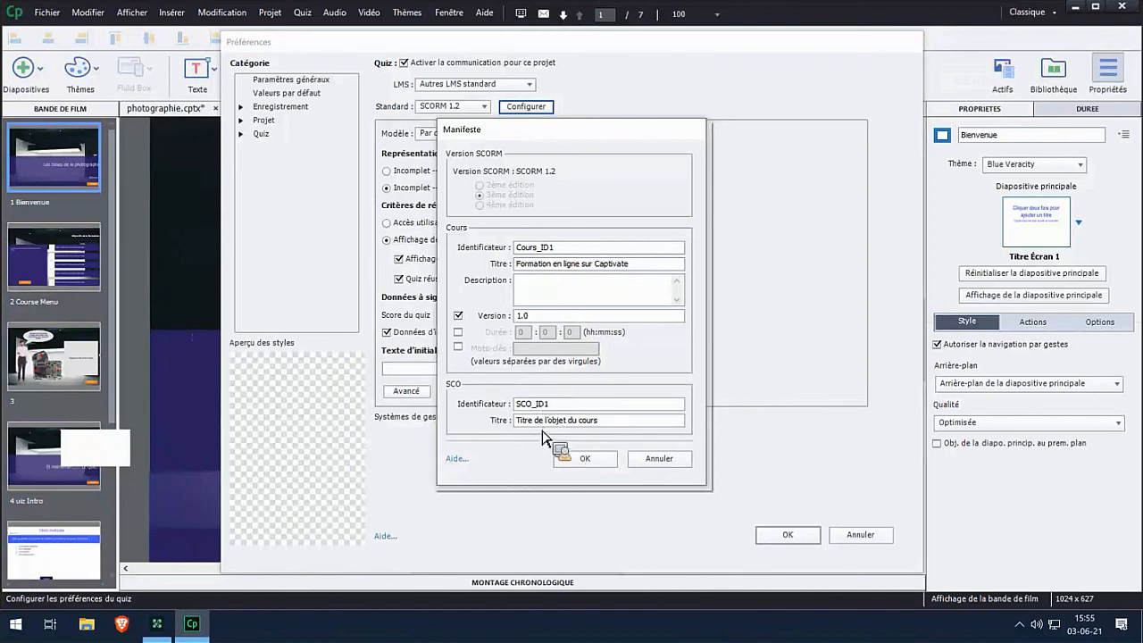
{"action": "double_click", "coordinate": [553, 248]}
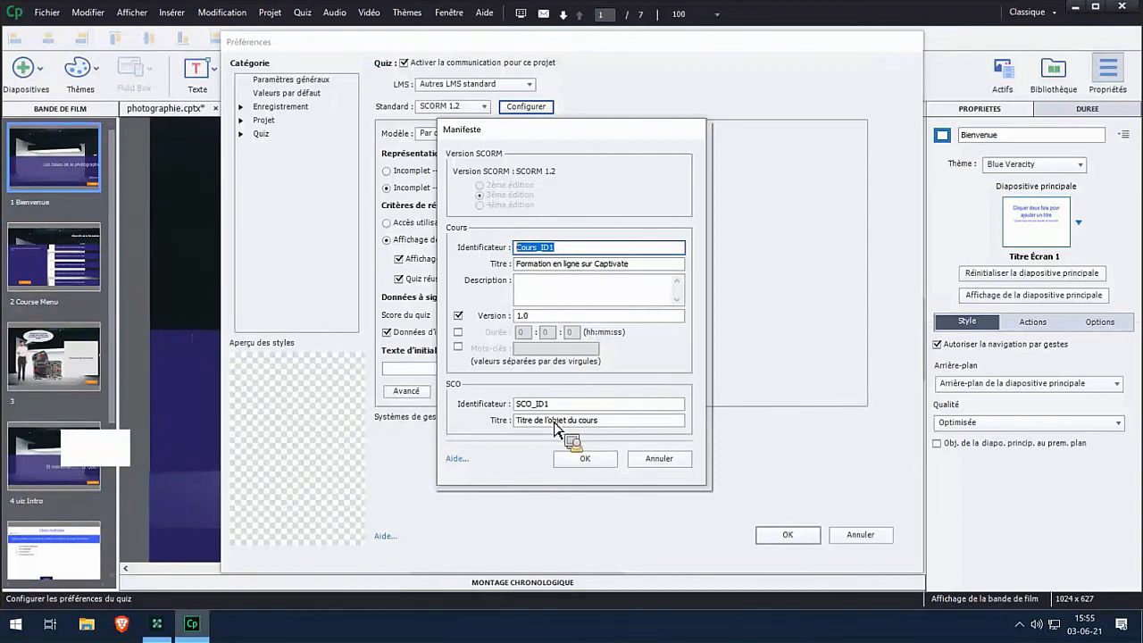
{"action": "left_click", "coordinate": [585, 458]}
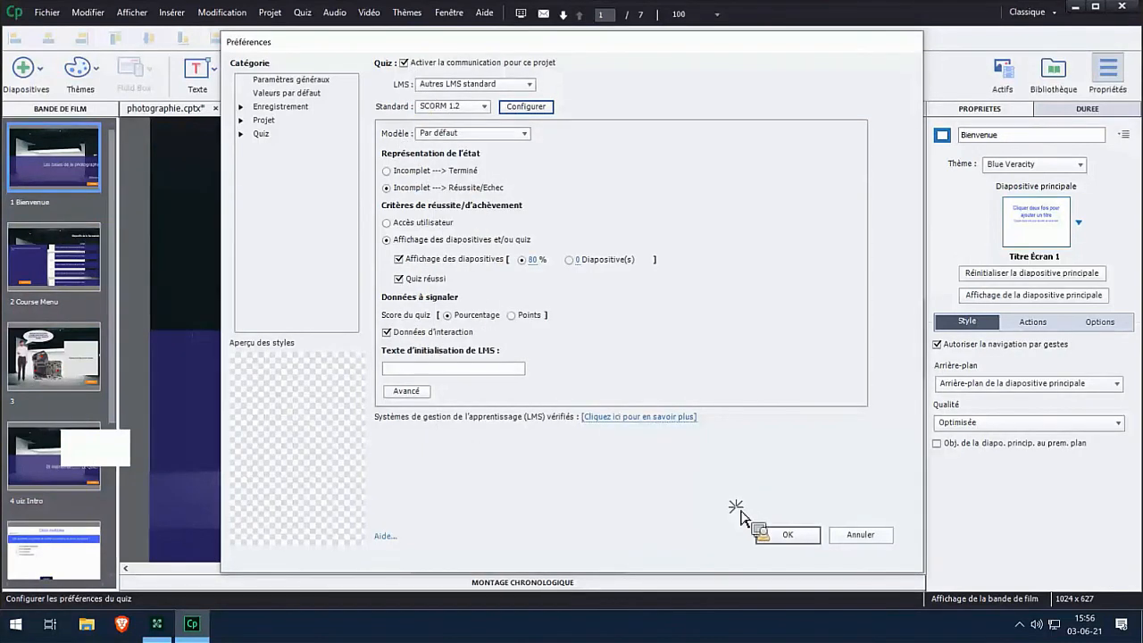
{"action": "left_click", "coordinate": [775, 534]}
Step: Publish the project to the computer as a zipped HTML5 SCORM 1.2 package titled "photographie" in the CPWebinar_assets\debuter folder
{"action": "left_click", "coordinate": [726, 71]}
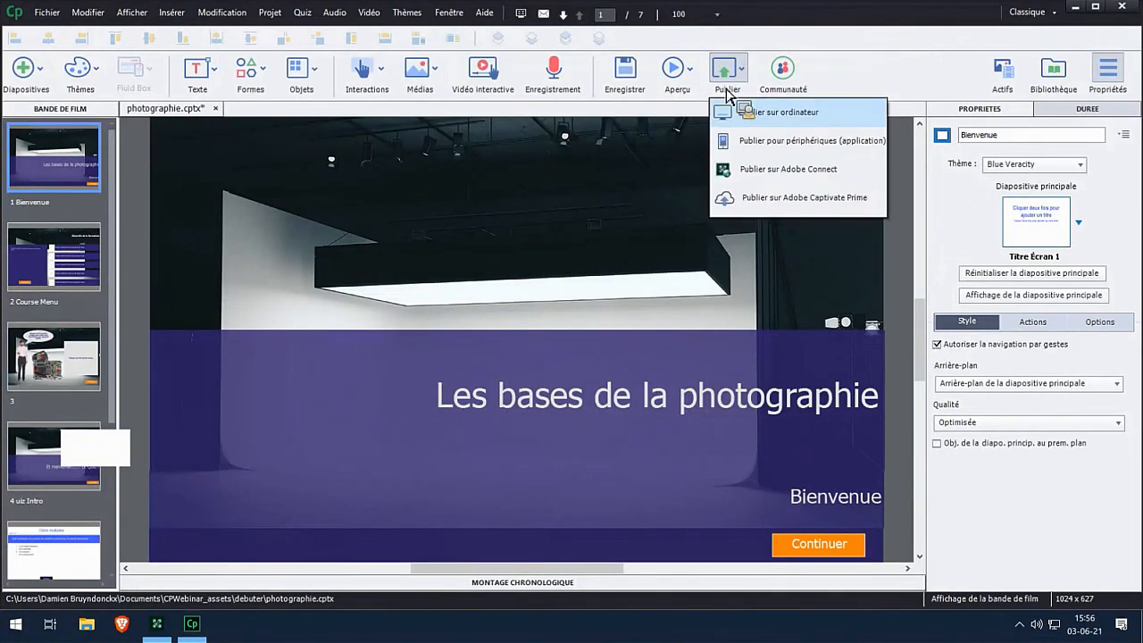
{"action": "left_click", "coordinate": [733, 110]}
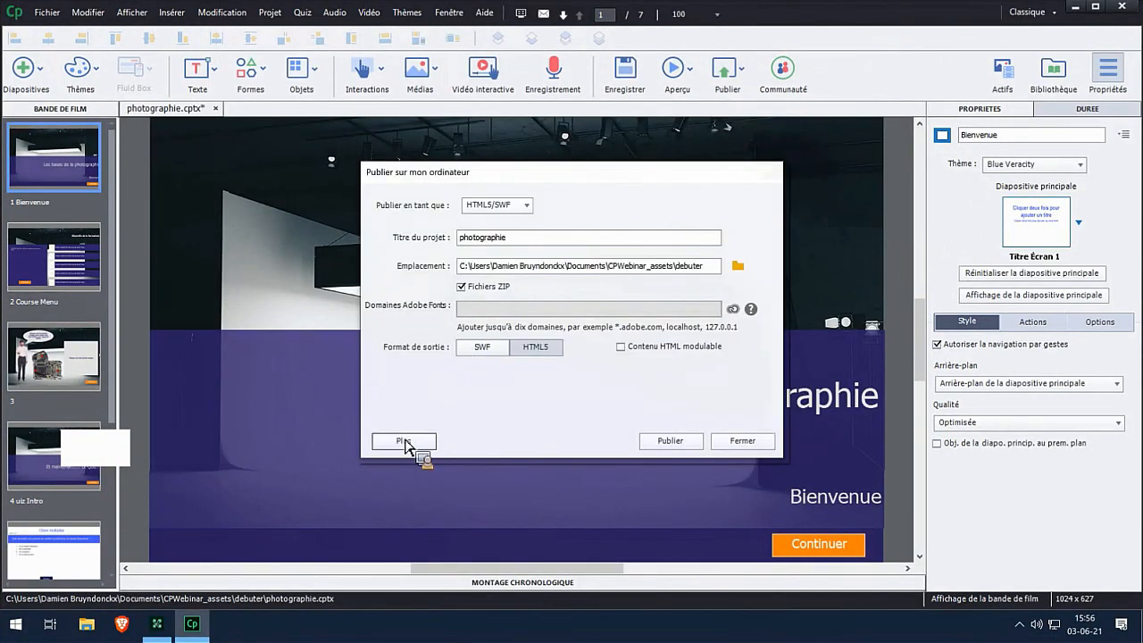
{"action": "left_click", "coordinate": [429, 446]}
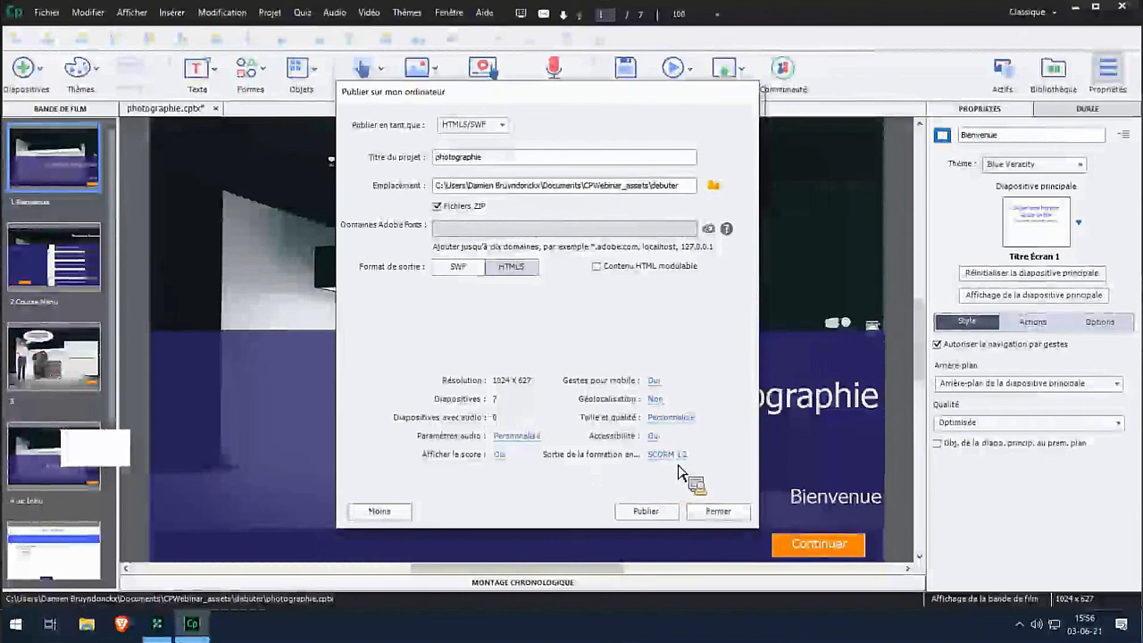
{"action": "double_click", "coordinate": [497, 160]}
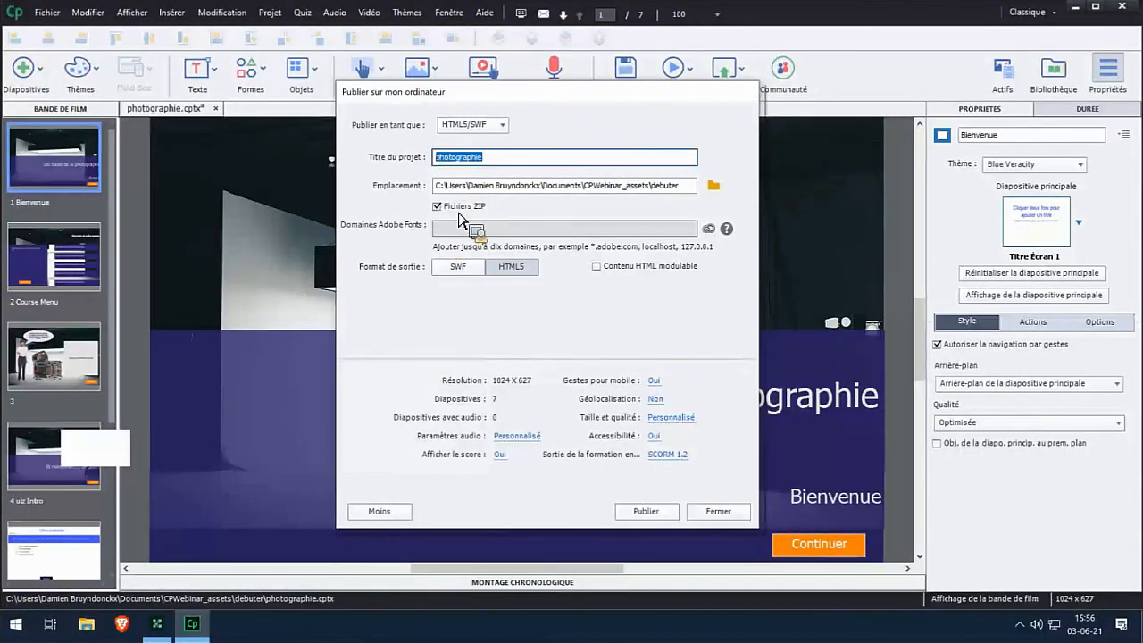
{"action": "left_click", "coordinate": [668, 515]}
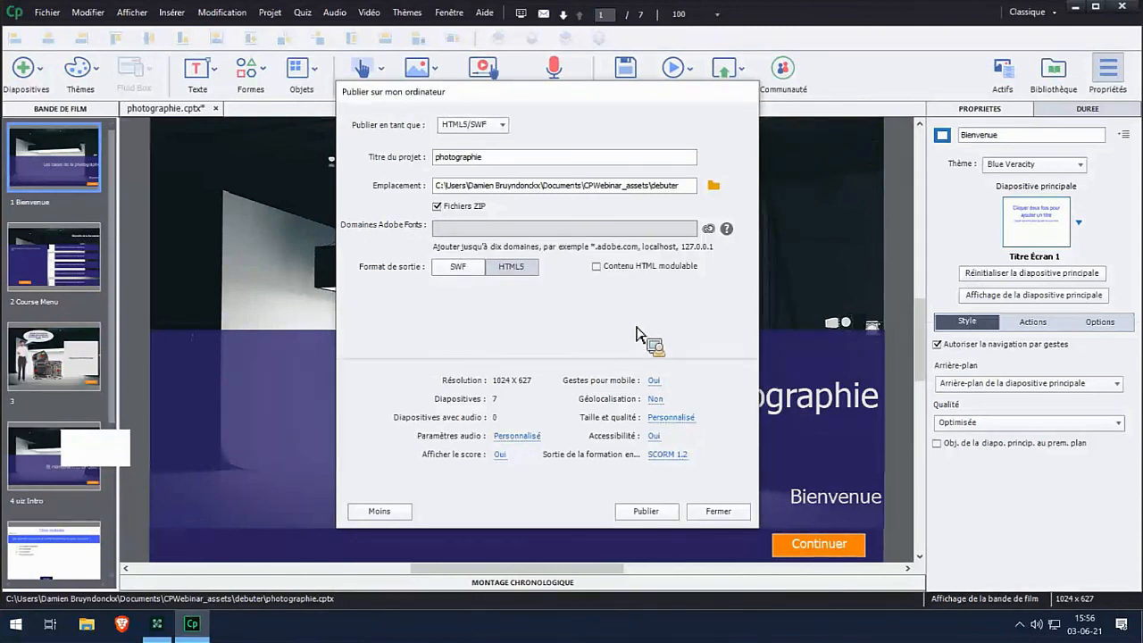
{"action": "left_click", "coordinate": [614, 331]}
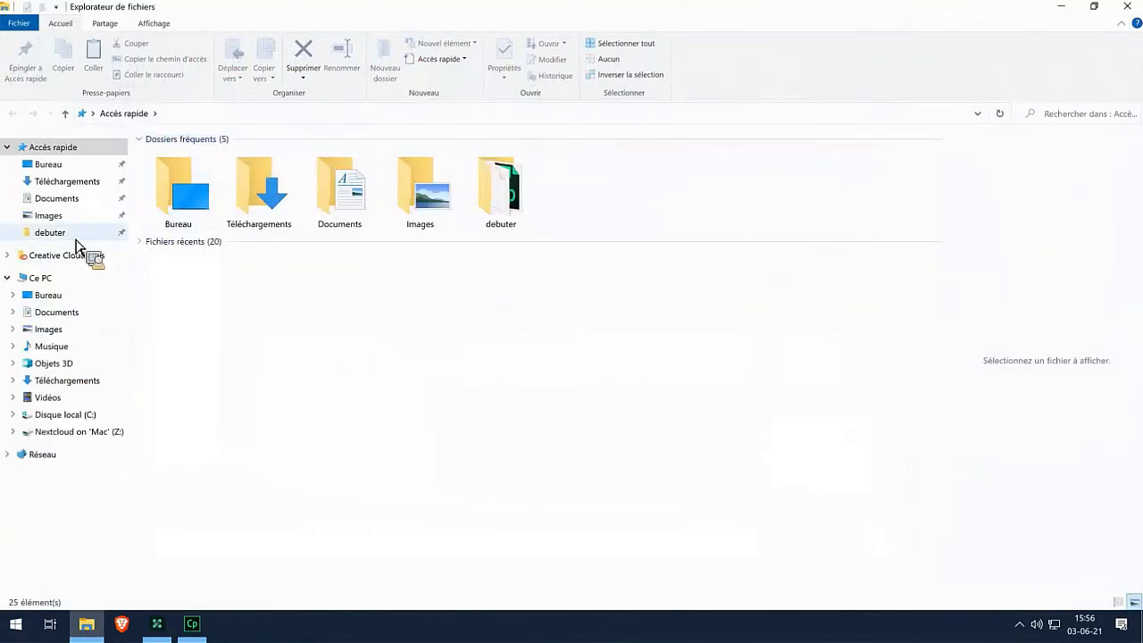
Step: In File Explorer, open photographie.zip in the debuter folder, examine its SCORM files, and return to the folder
{"action": "left_click", "coordinate": [75, 236]}
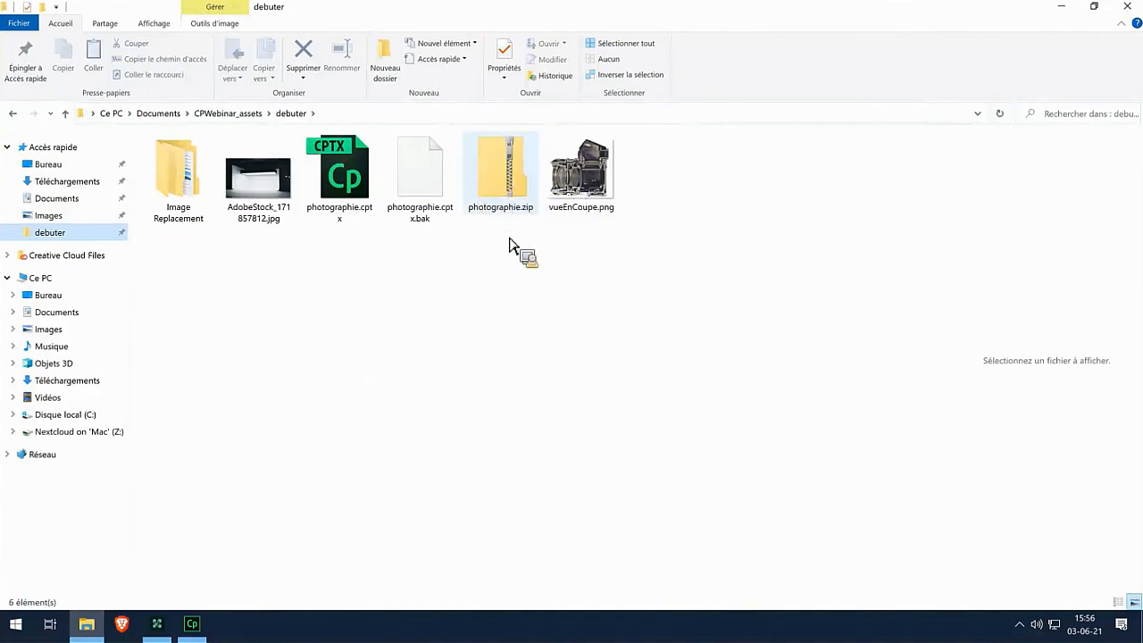
{"action": "left_click", "coordinate": [504, 180]}
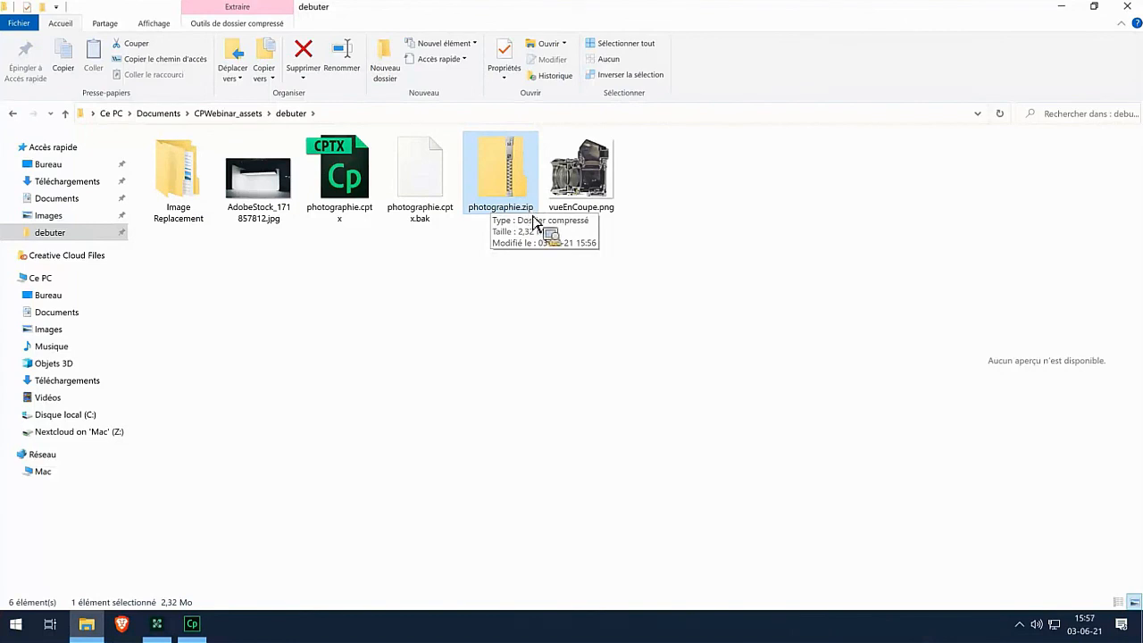
{"action": "double_click", "coordinate": [500, 181]}
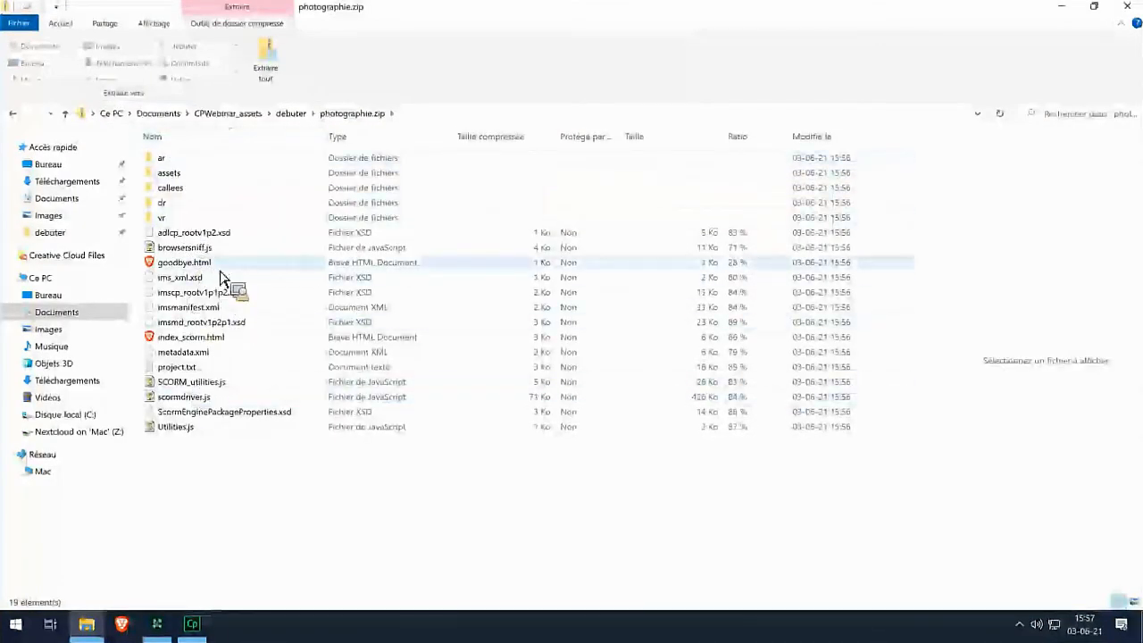
{"action": "left_click", "coordinate": [202, 383]}
{"action": "left_click", "coordinate": [205, 397]}
{"action": "left_click", "coordinate": [200, 428]}
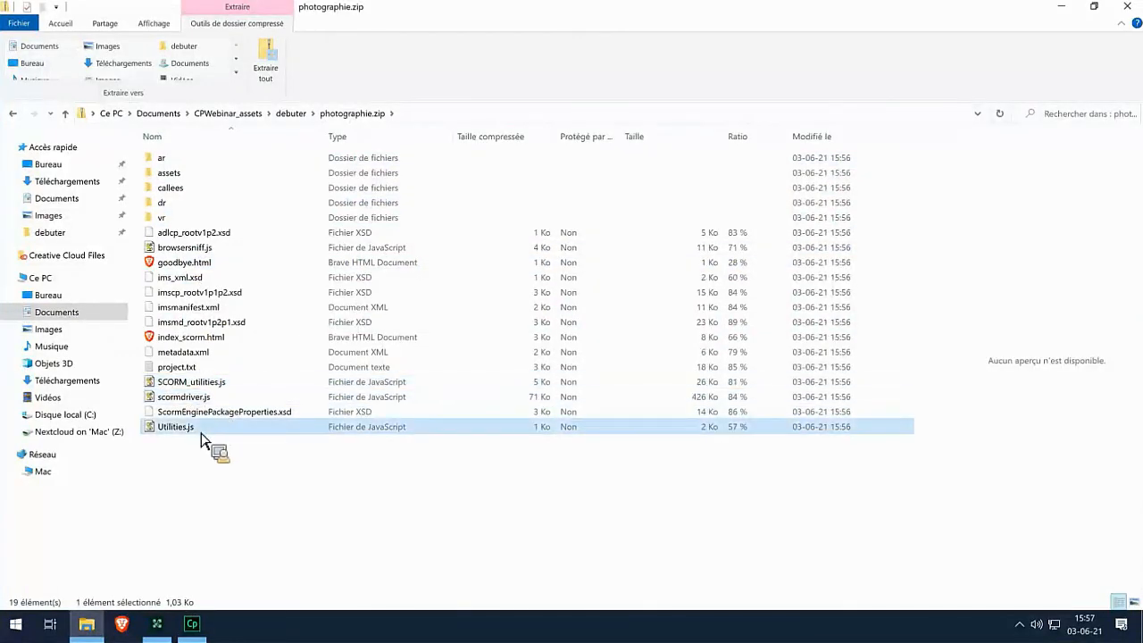
{"action": "left_click_drag", "start_coordinate": [200, 438], "coordinate": [509, 210]}
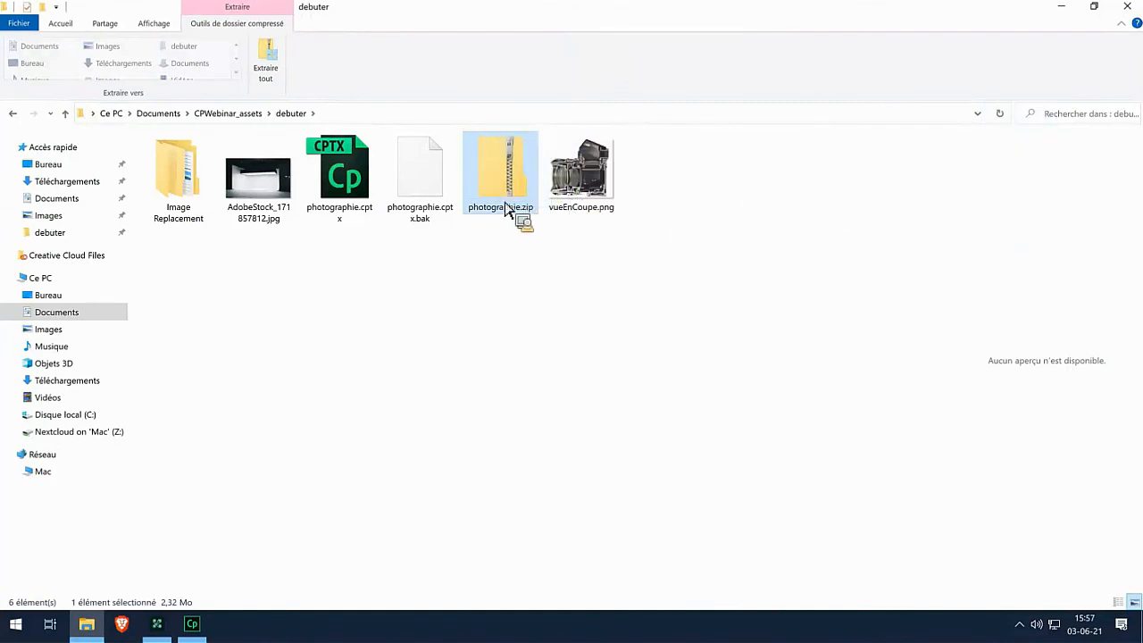